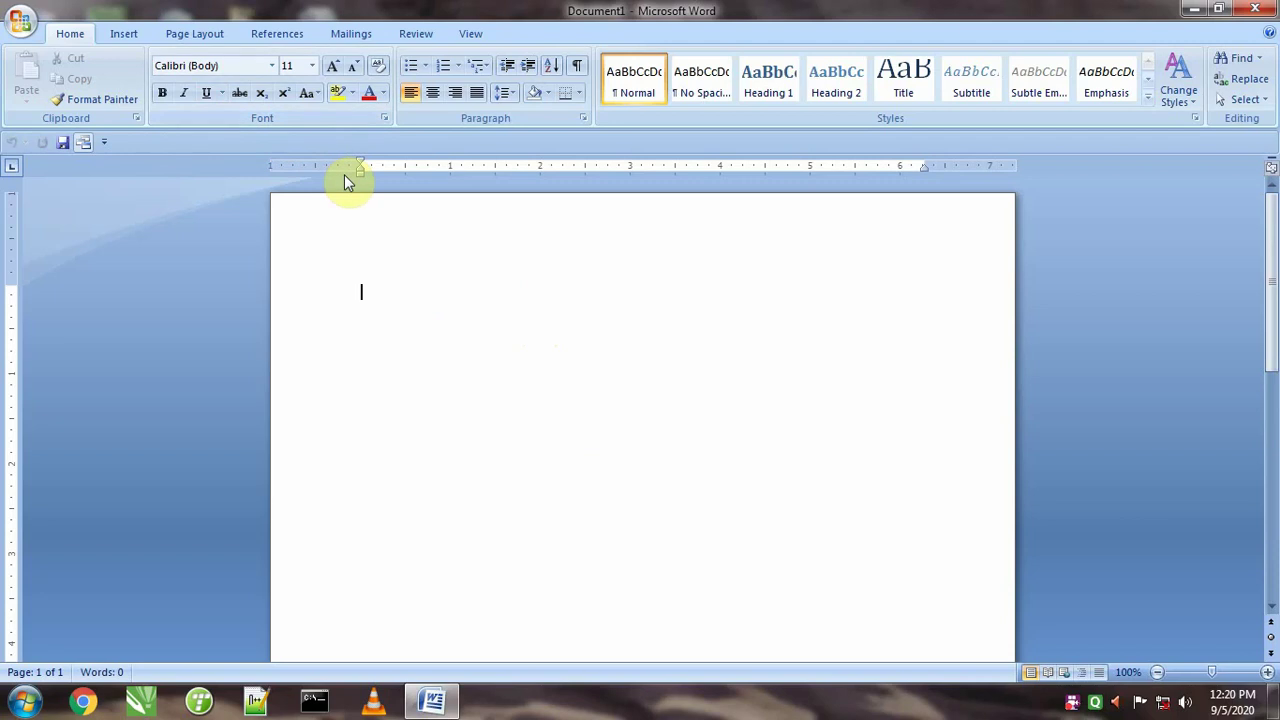
- Fill the blank document with sample text by entering =rand()
text(=rand())
key(Return)
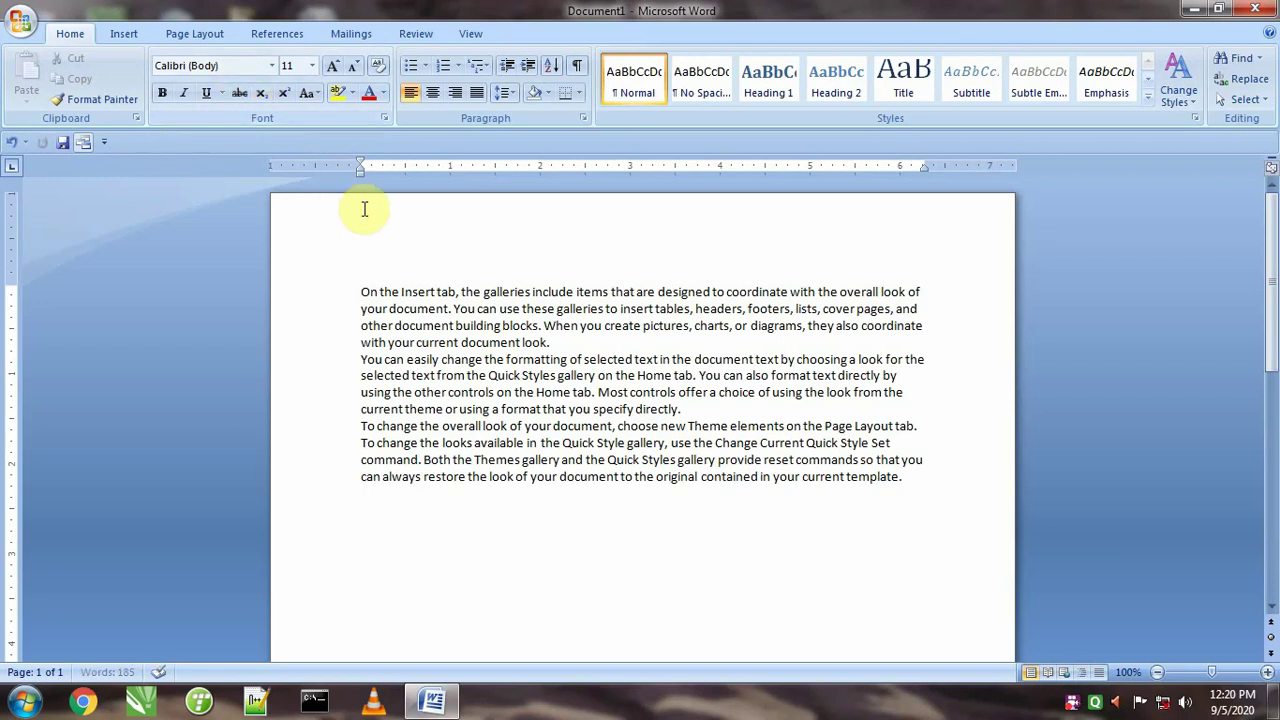
- Set the font of all three paragraphs to Times New Roman
click(273, 66)
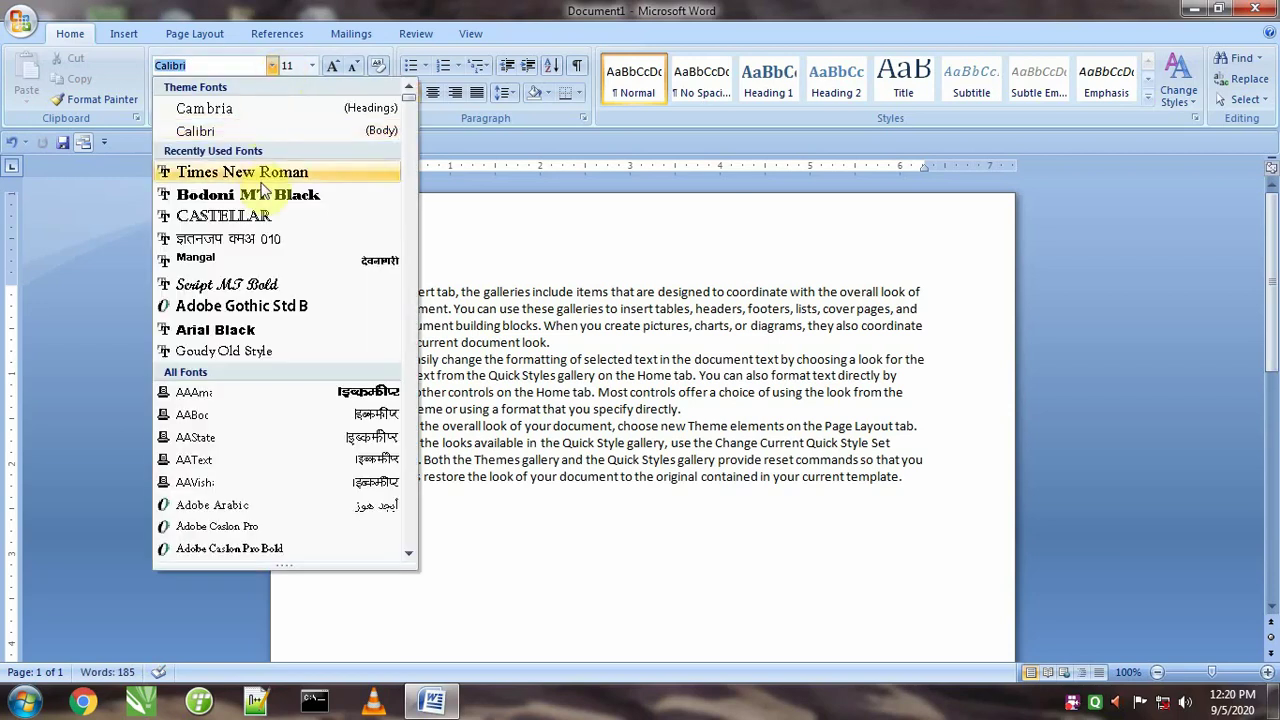
click(580, 232)
drag(333, 289, 345, 482)
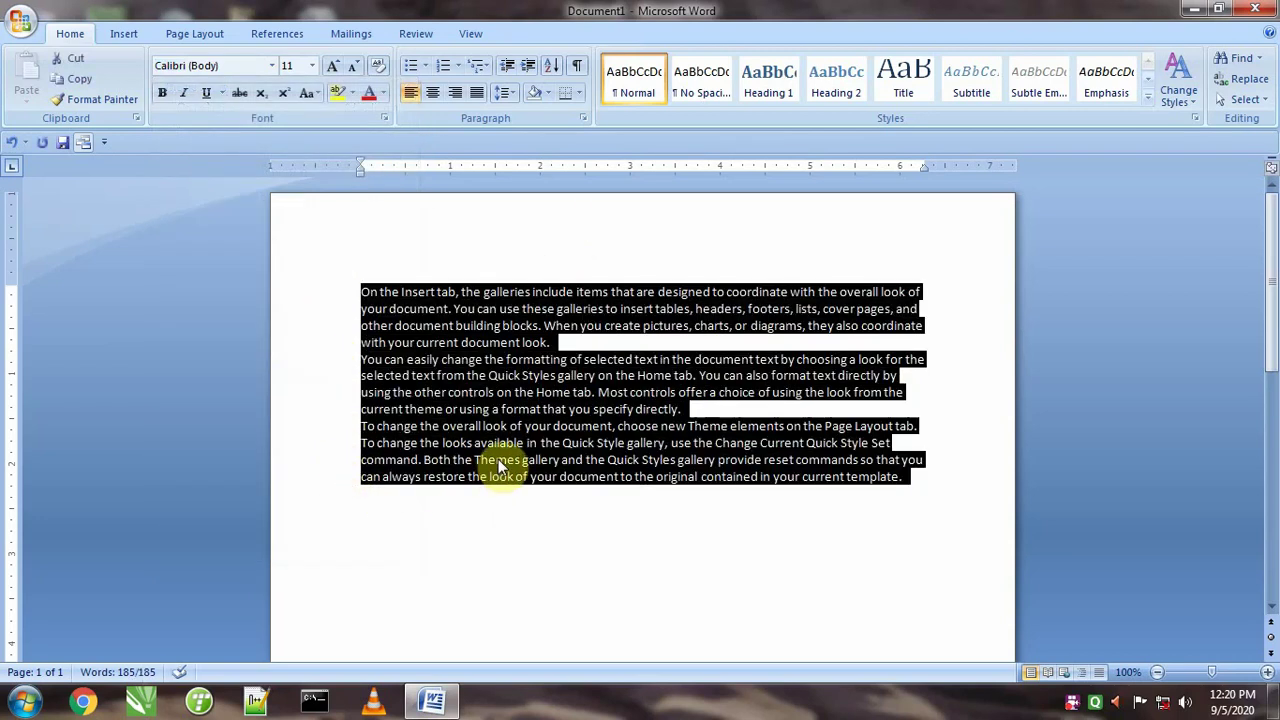
click(271, 65)
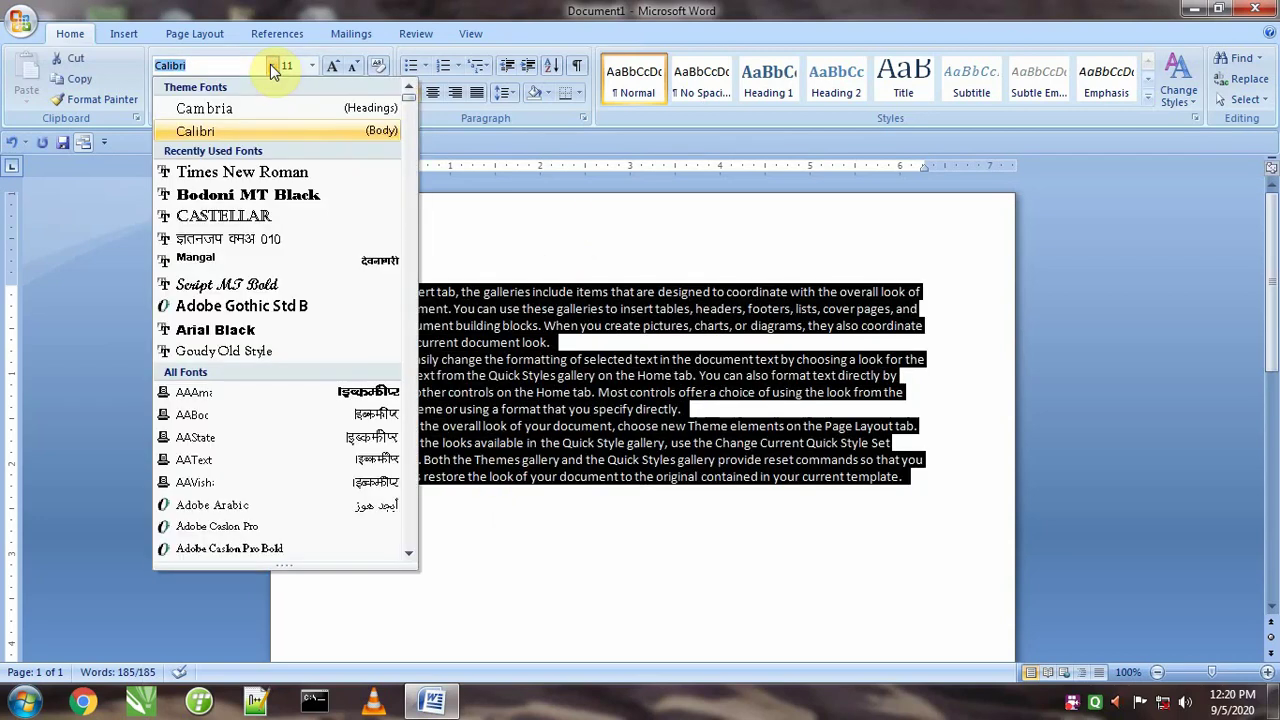
click(205, 172)
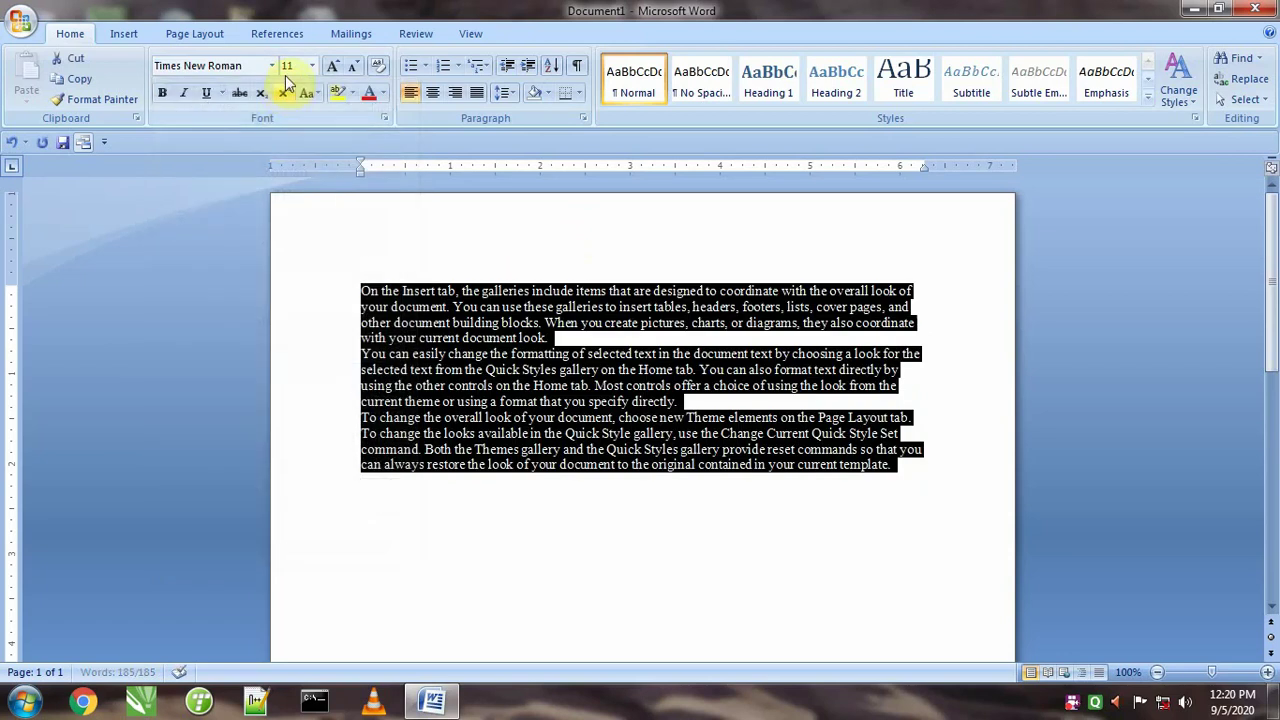
- Try Bodoni MT Black and Script MT Bold as the font for all the text
click(272, 66)
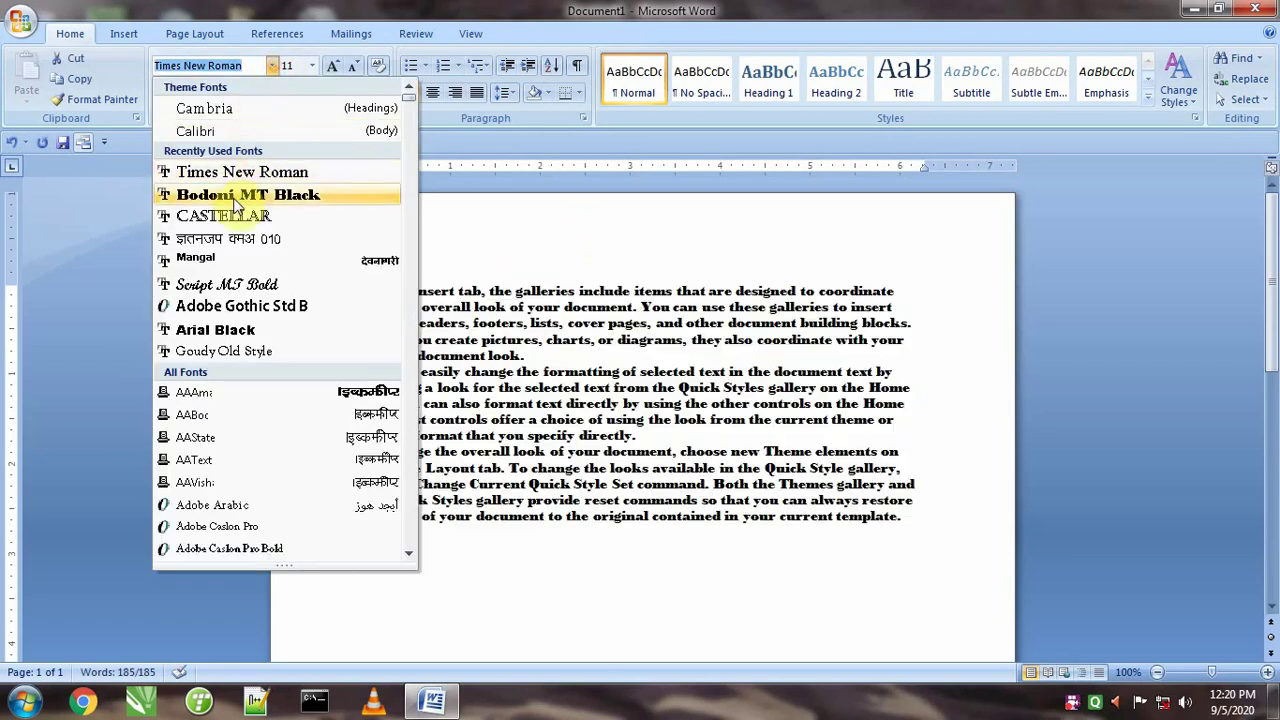
click(235, 197)
click(272, 66)
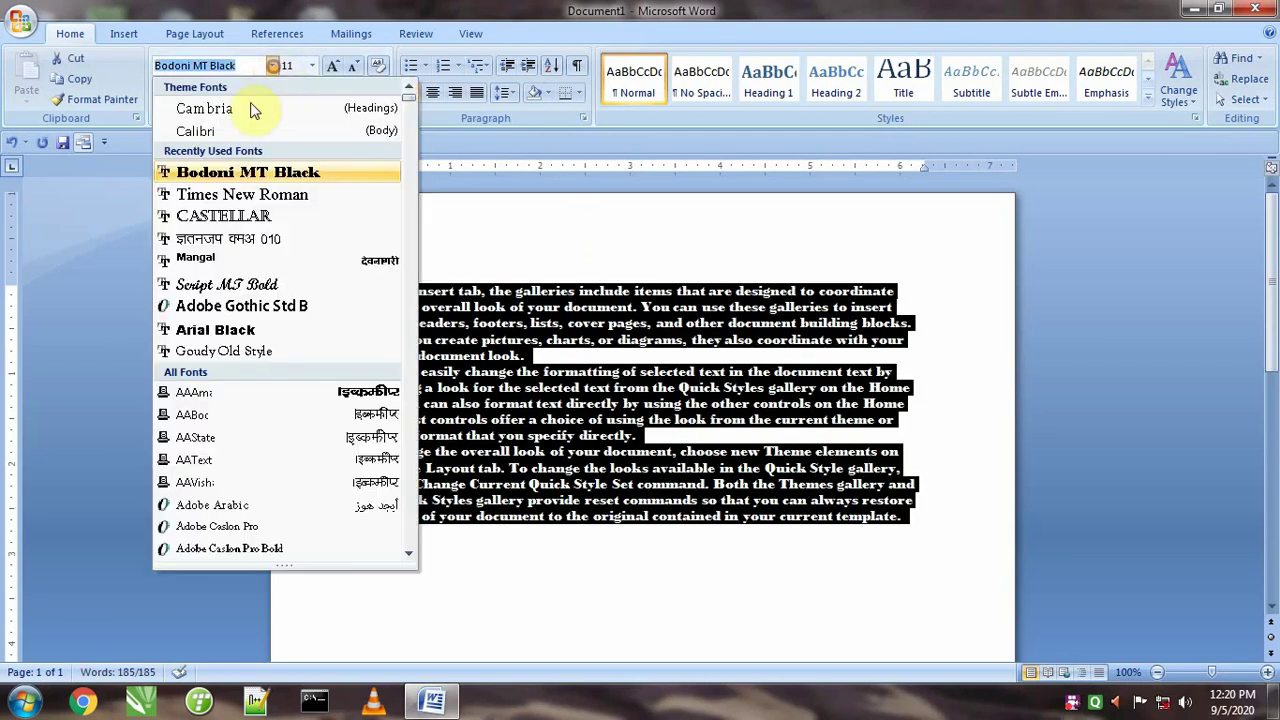
click(224, 287)
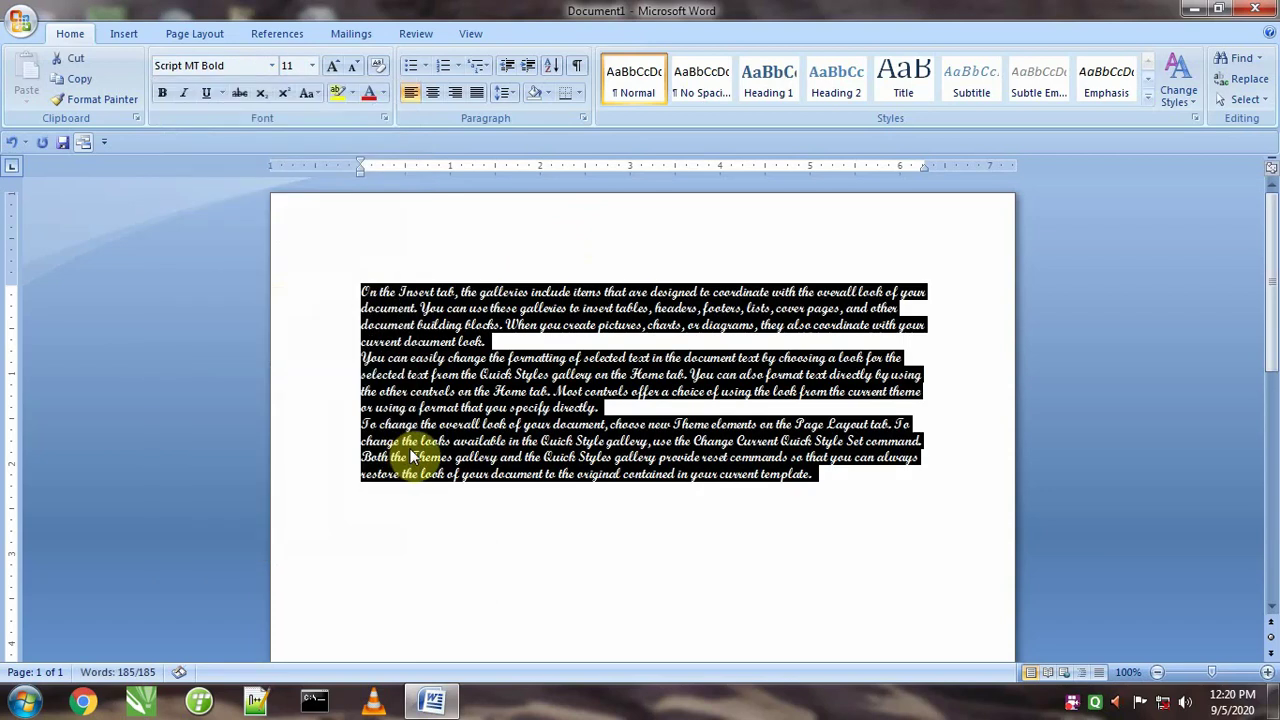
- Set the font of all the text to Calibri (Body) and deselect it
click(272, 66)
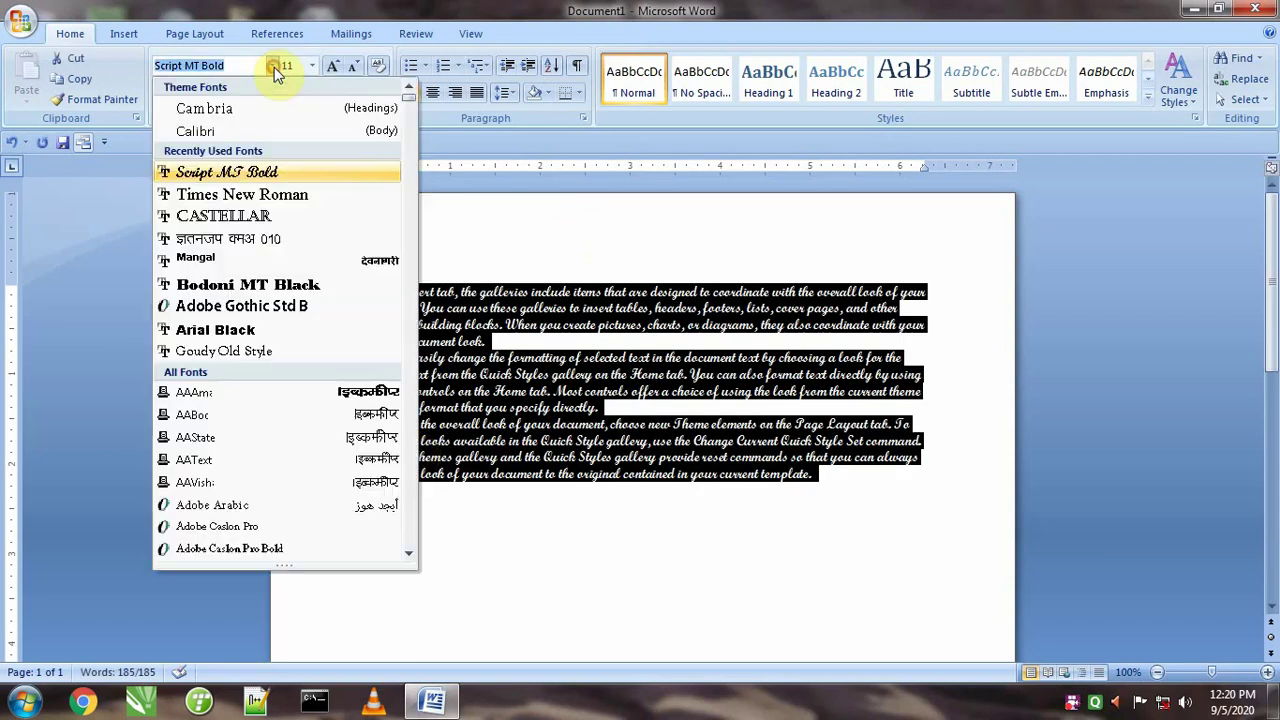
click(197, 130)
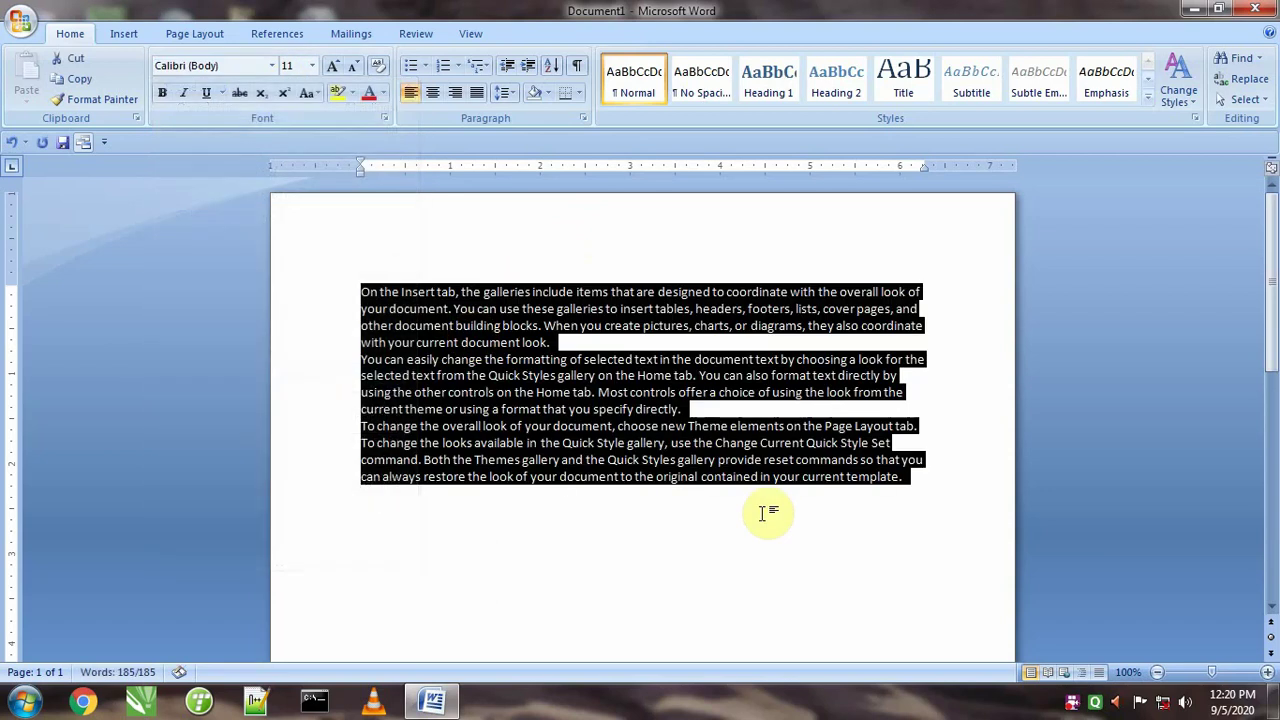
click(535, 492)
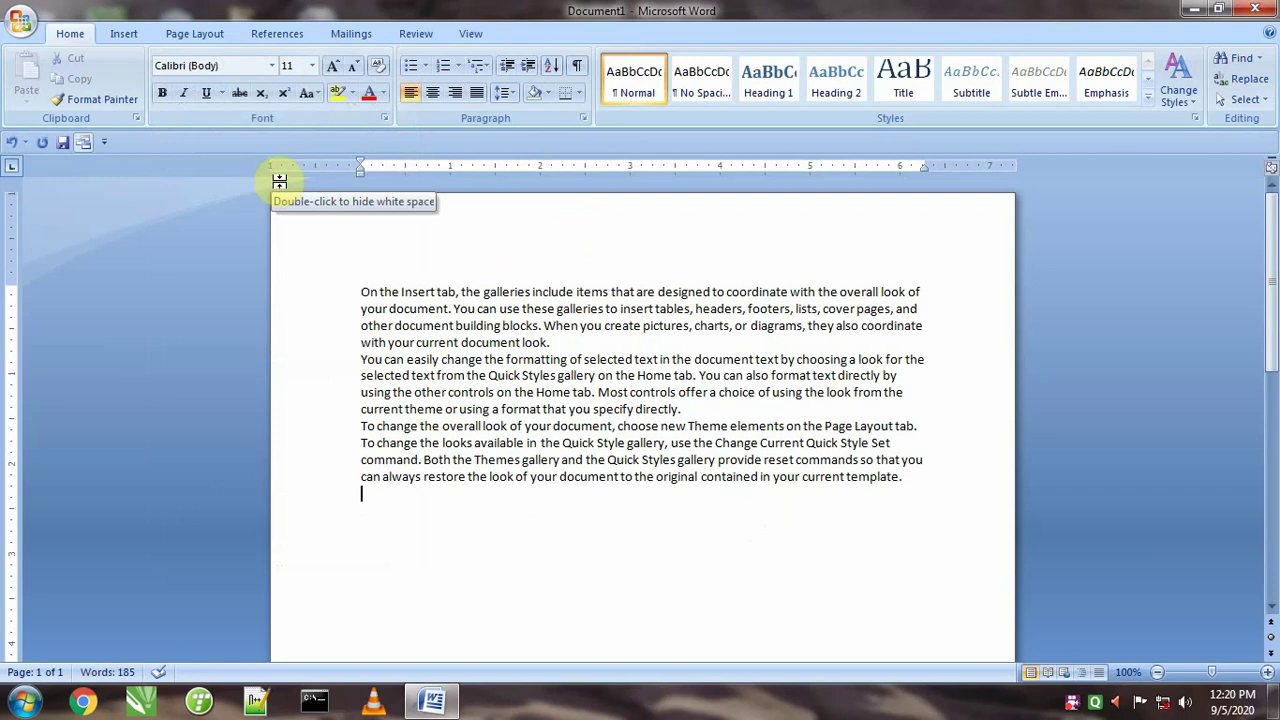
- Enlarge the first paragraph's font size to 72 and on to a custom size of 125
click(311, 66)
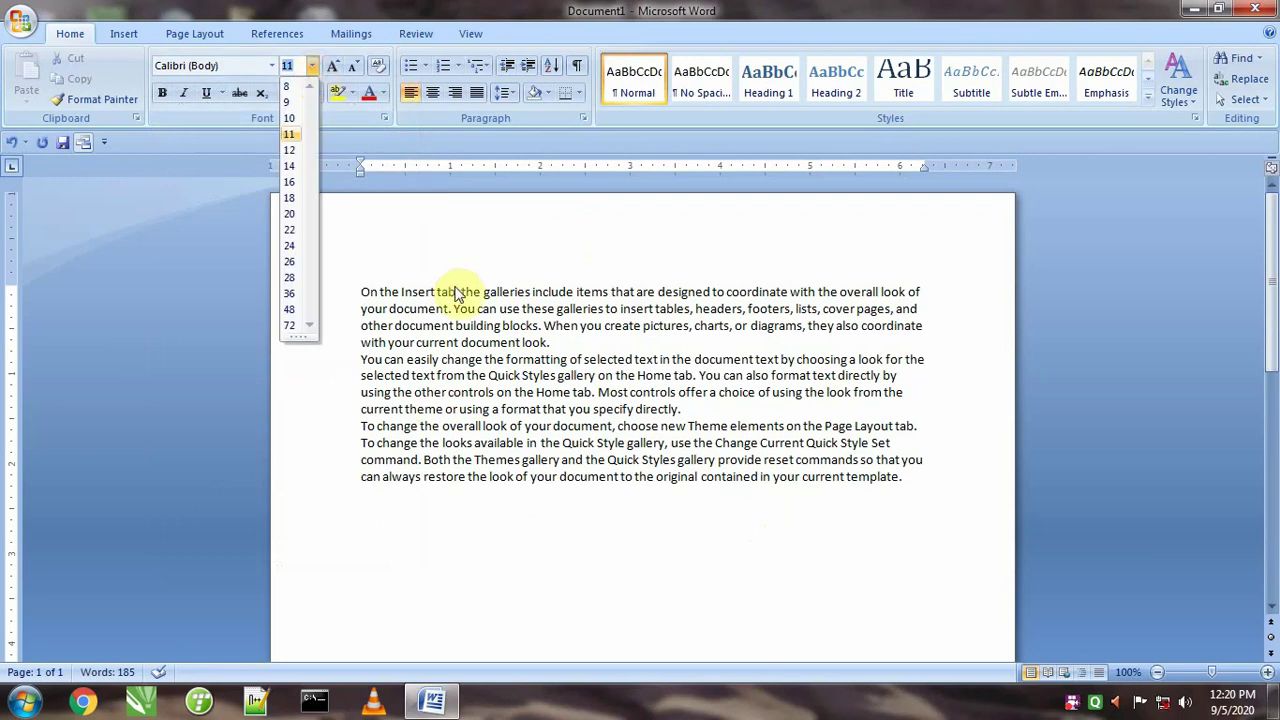
click(350, 315)
click(318, 300)
drag(318, 300, 316, 346)
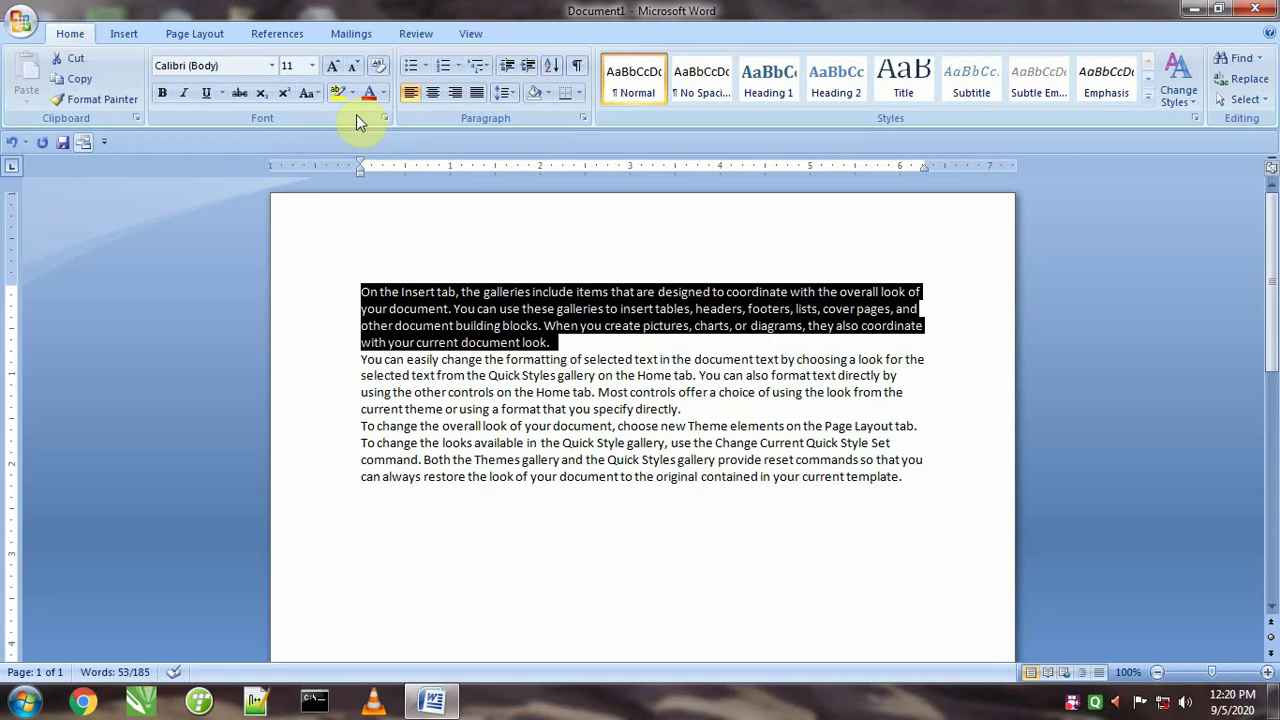
click(311, 65)
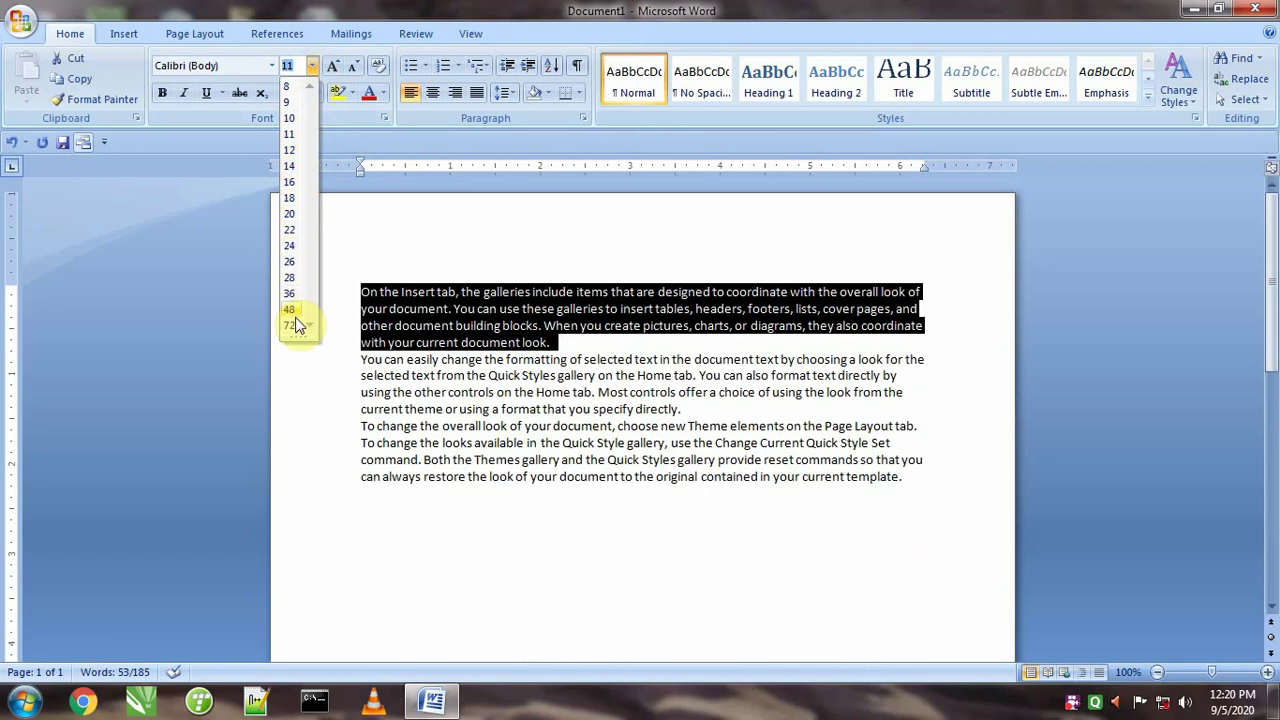
click(291, 326)
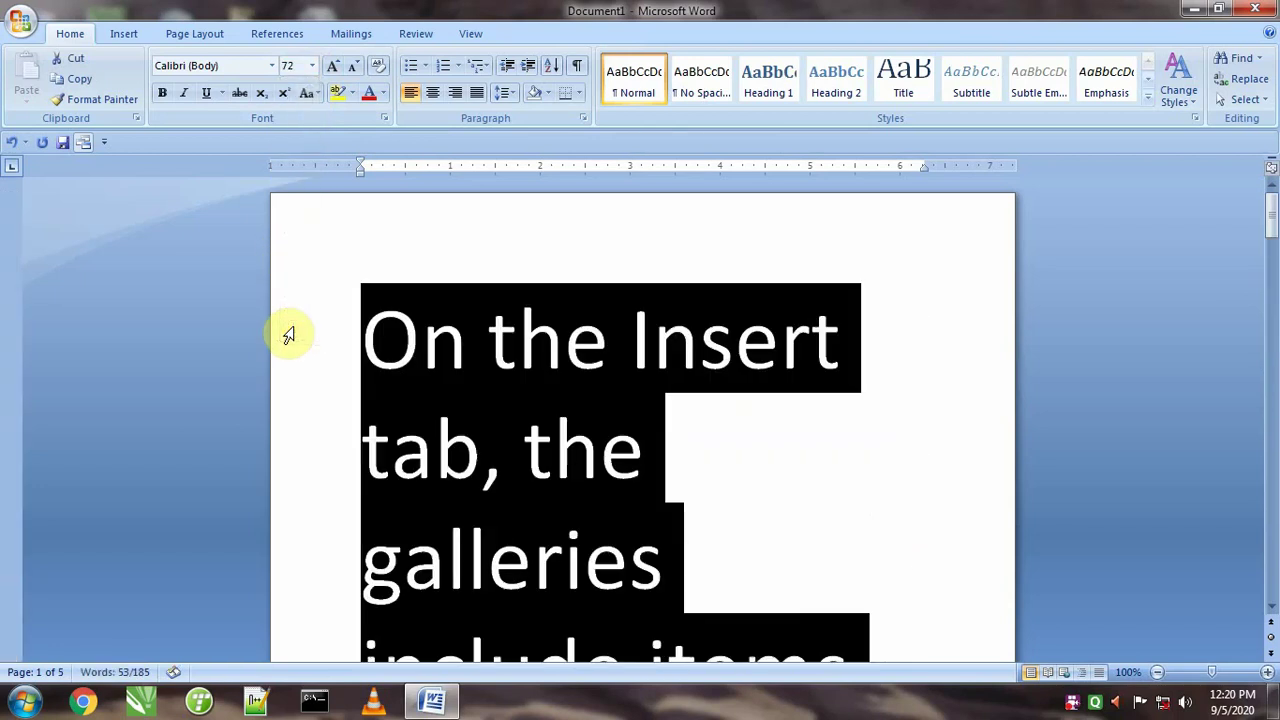
click(305, 66)
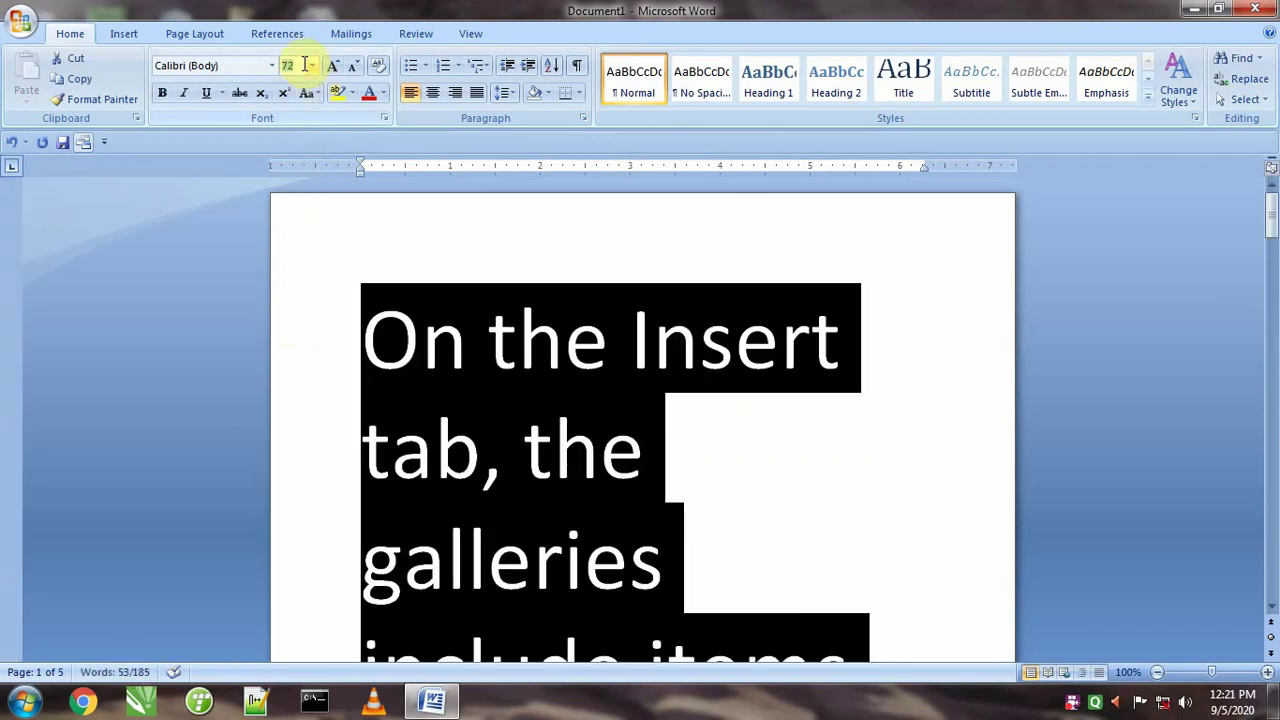
key(Return)
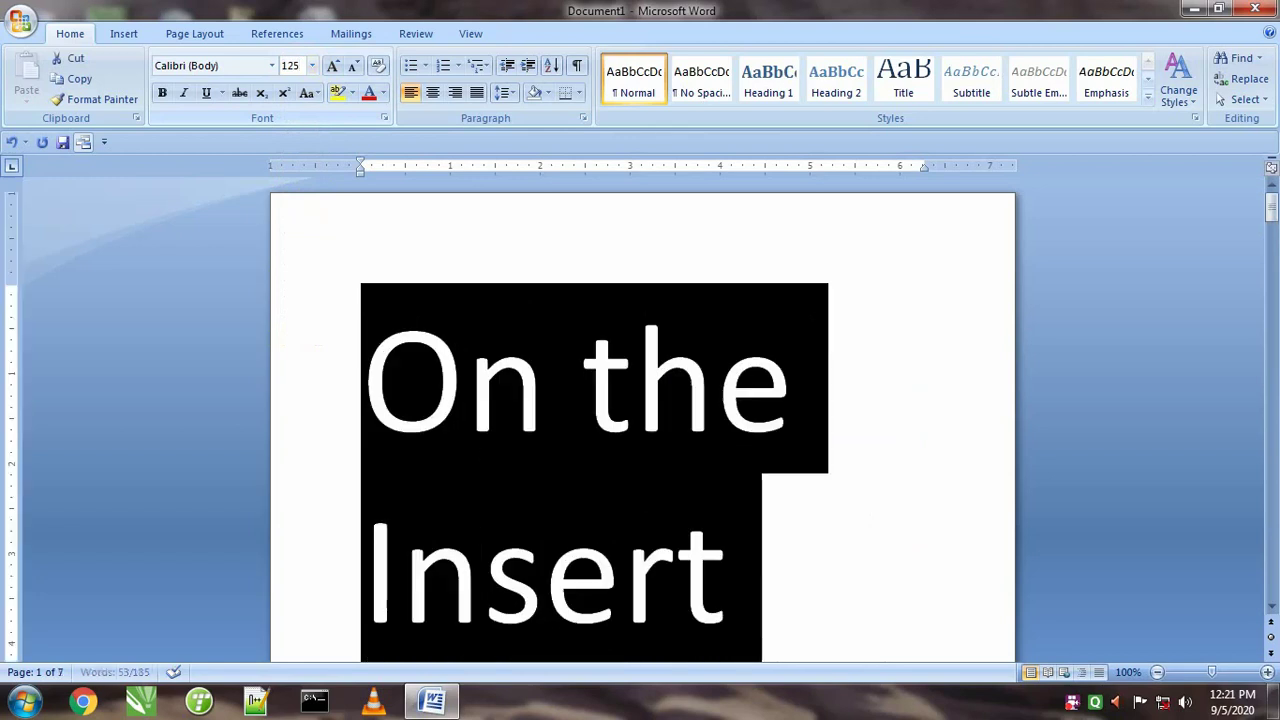
- Set the first paragraph's font size to 12 and deselect the text
click(311, 68)
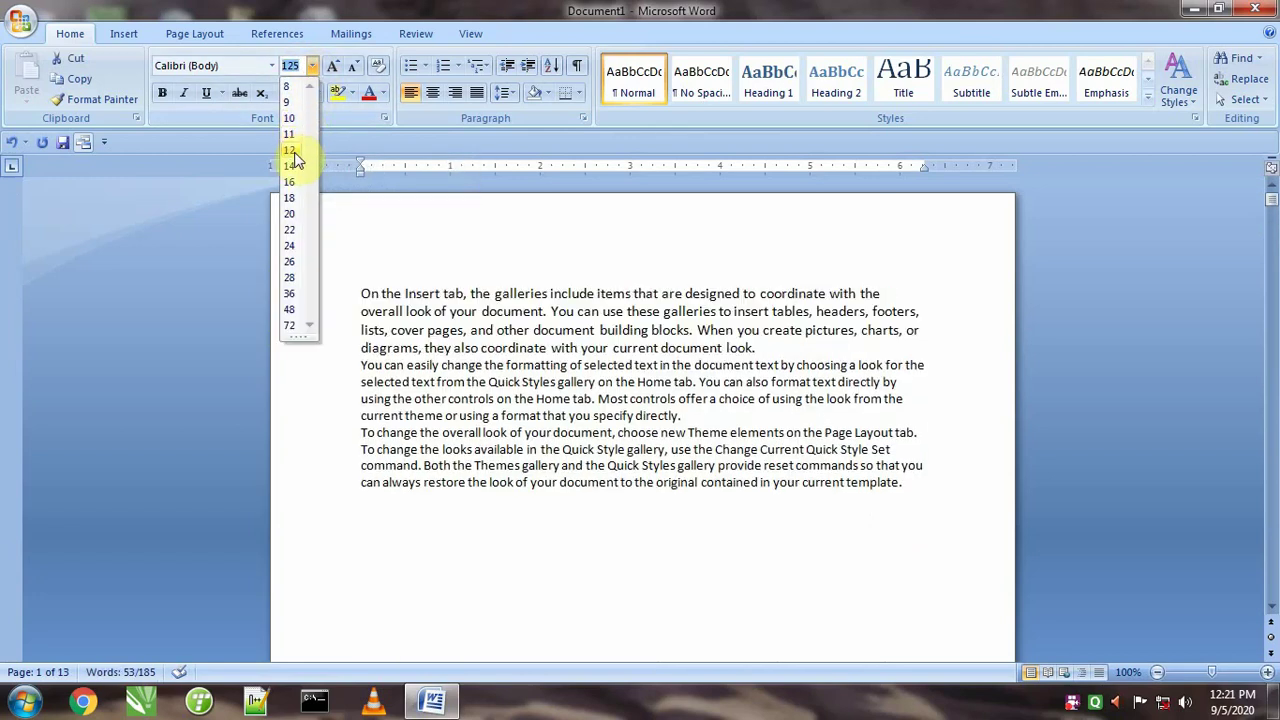
click(294, 152)
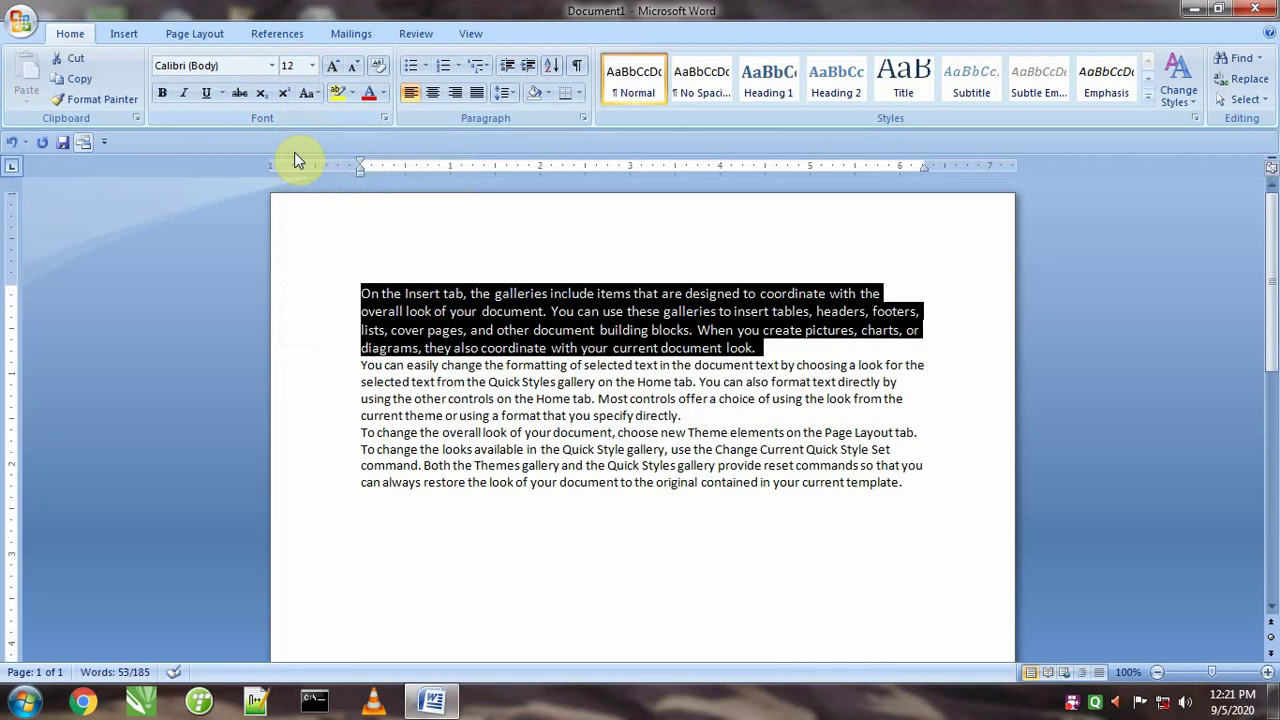
click(486, 330)
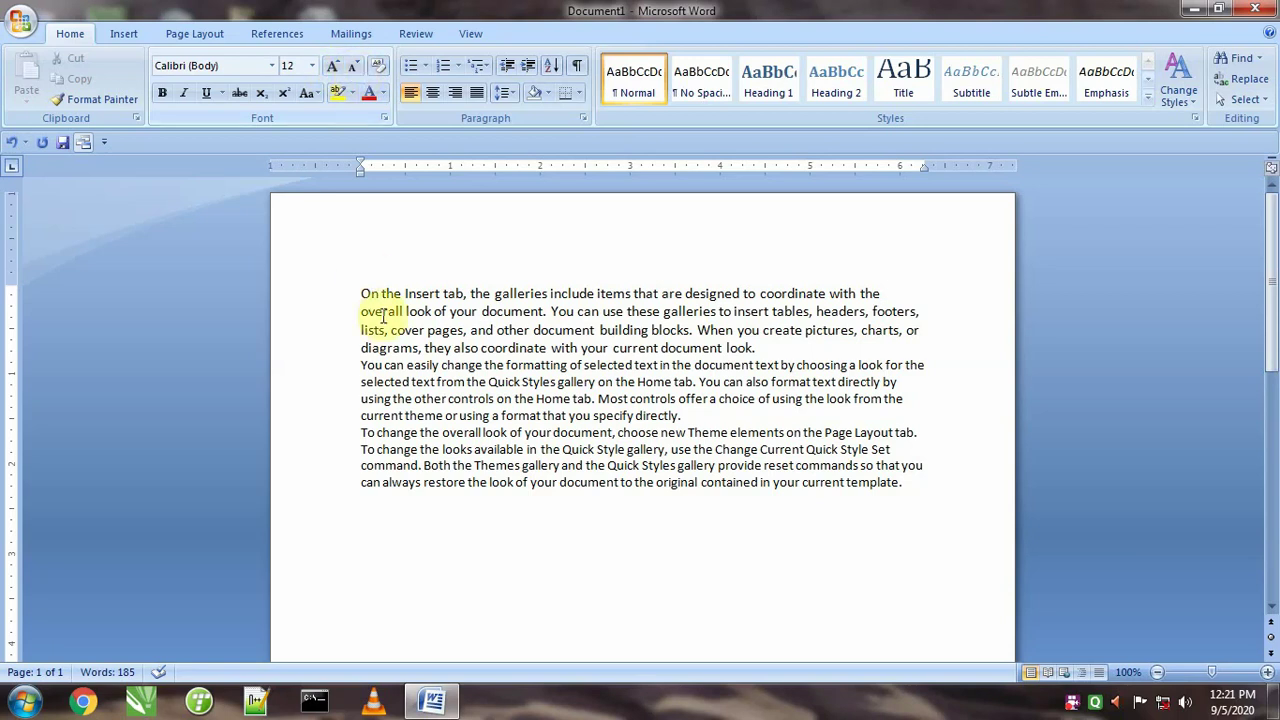
- Set the first paragraph's font size to 14
drag(338, 304, 333, 347)
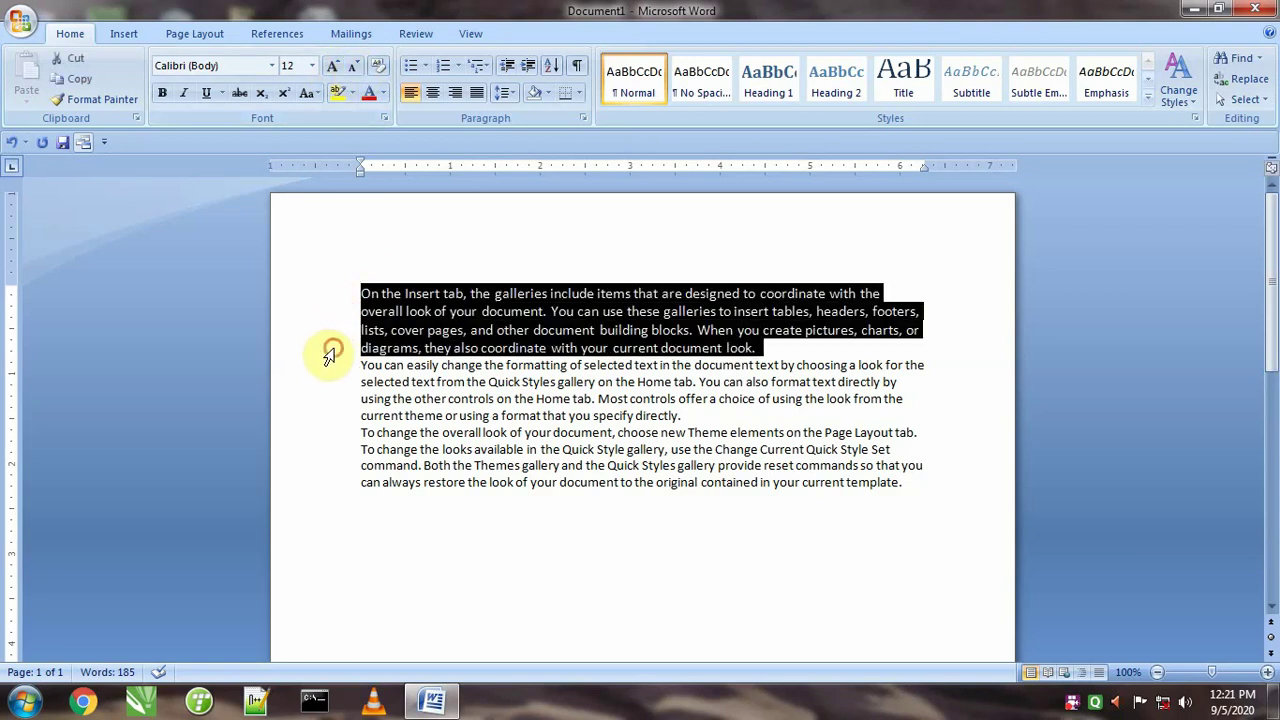
click(311, 66)
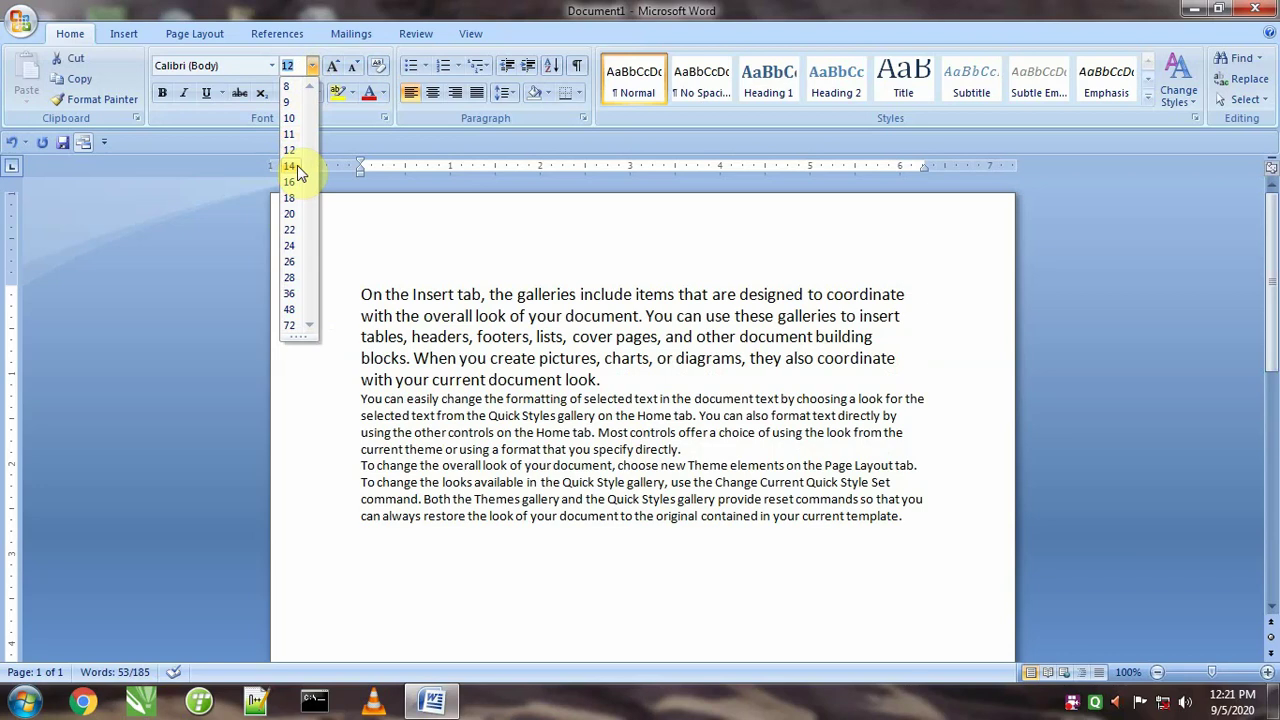
click(297, 165)
- Set the second paragraph's font size to 20 and deselect the text
drag(337, 406, 334, 449)
click(311, 66)
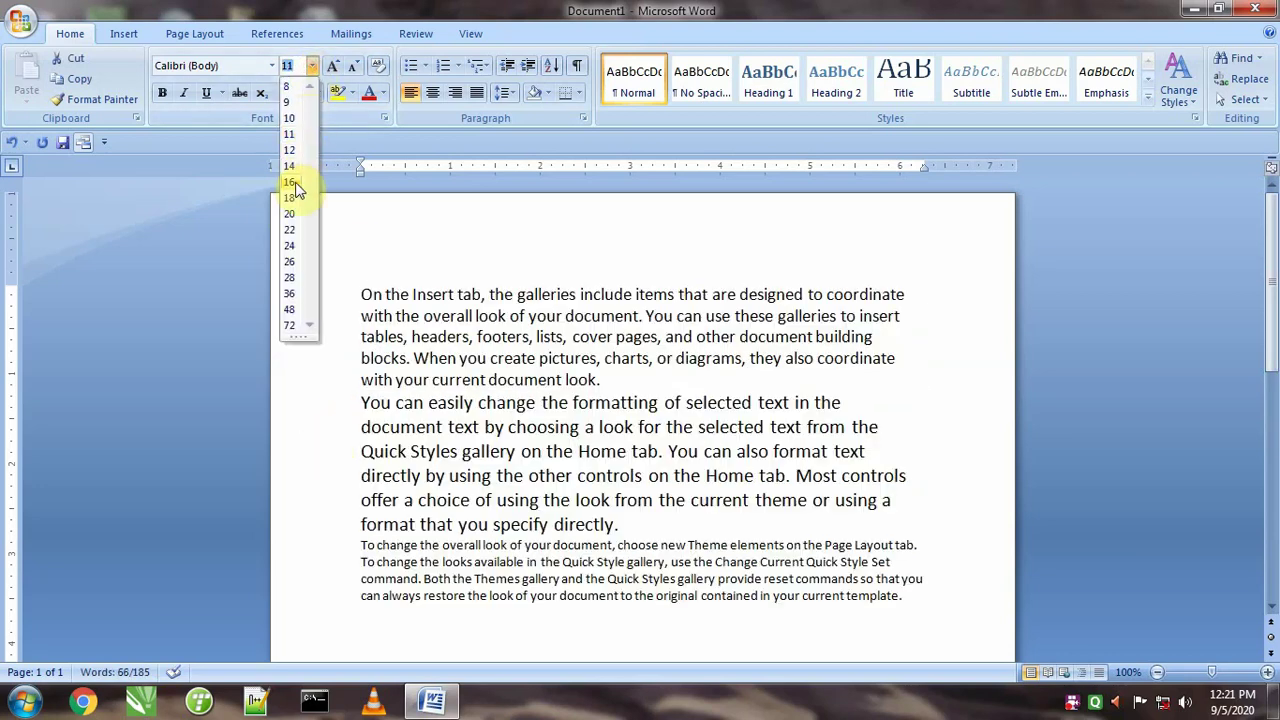
click(295, 213)
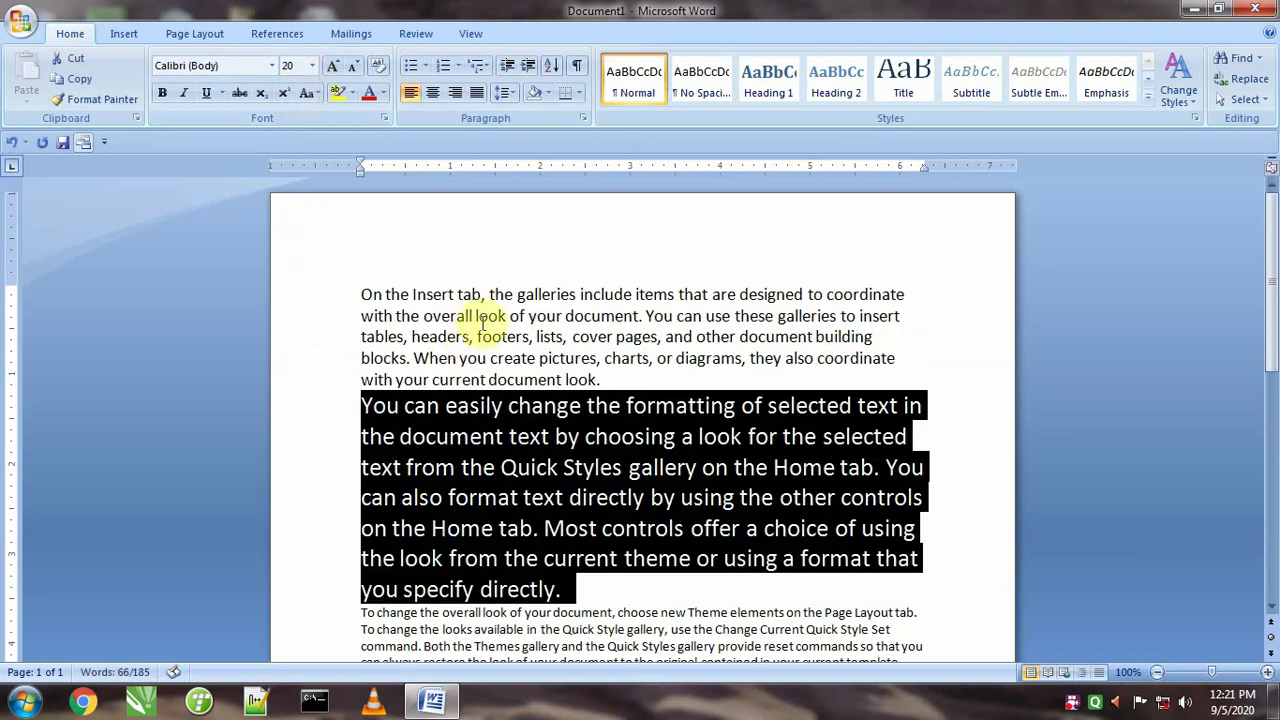
click(480, 316)
click(450, 437)
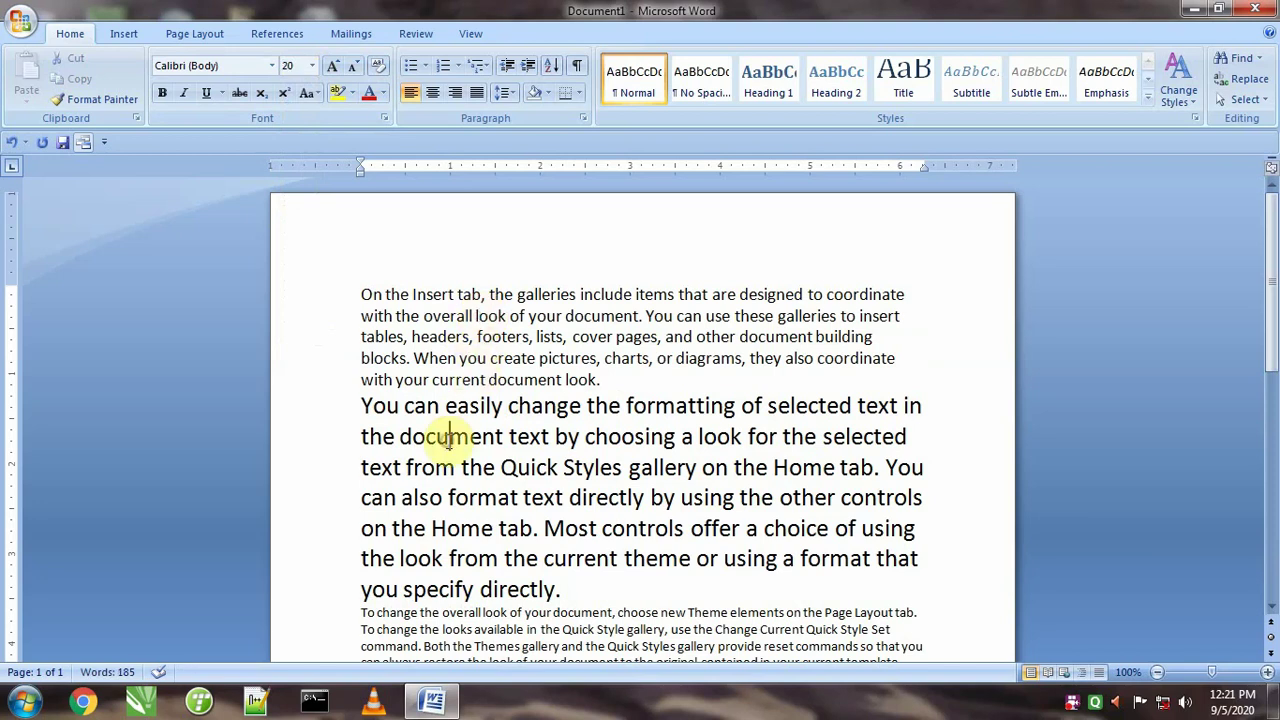
- Set the third paragraph's font size to 8 and deselect the text
scroll(450, 440, down, 2)
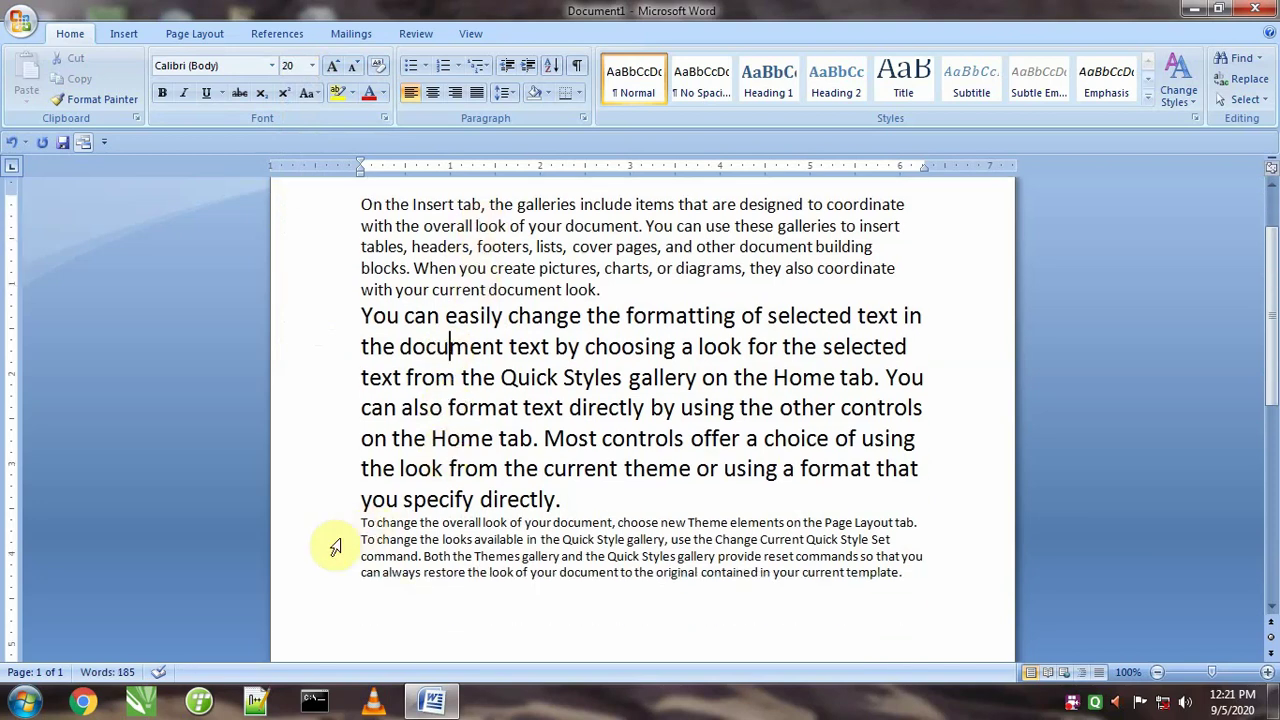
drag(332, 522, 331, 574)
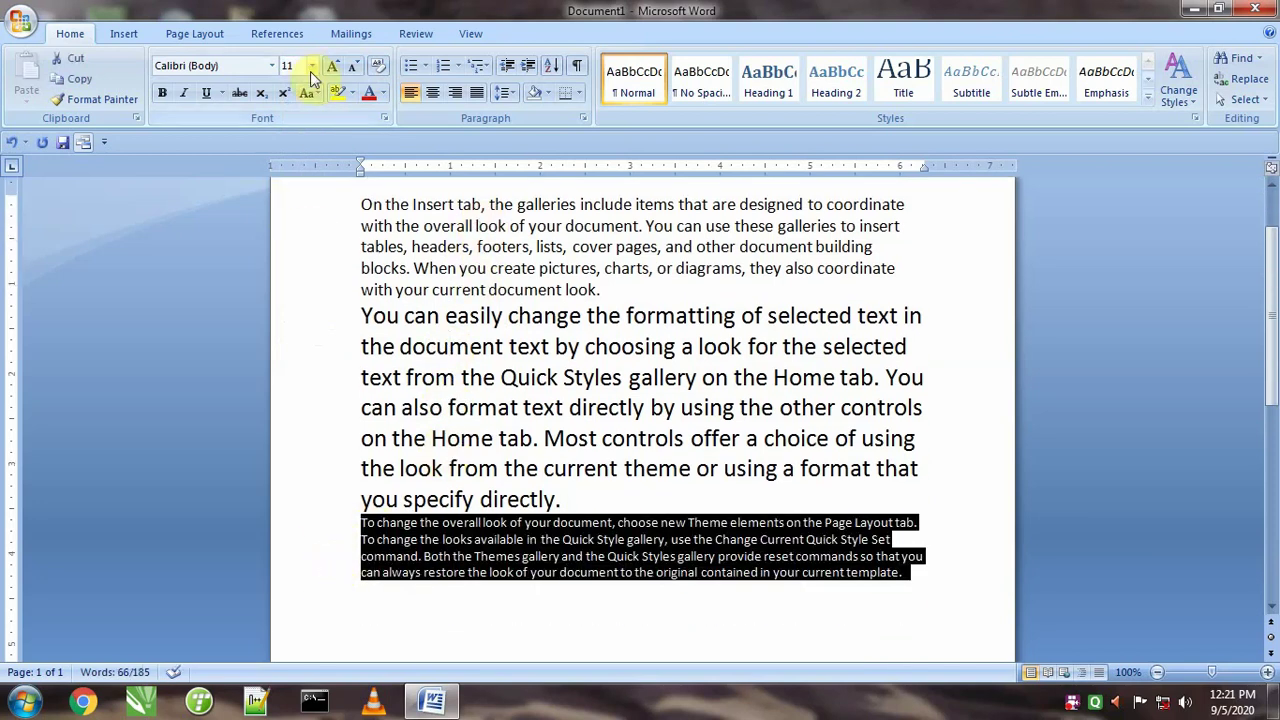
click(312, 65)
click(287, 86)
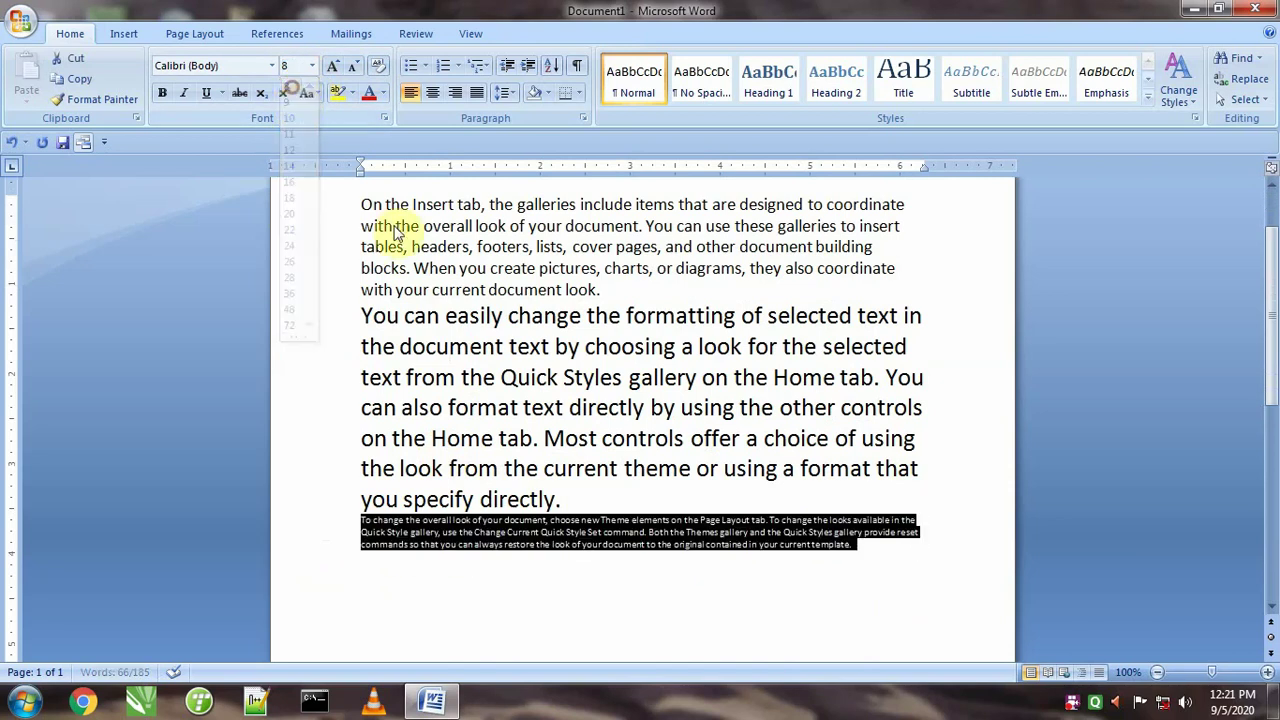
click(500, 288)
- Increase the font size of the whole text by one step with Grow Font, and check the paragraphs' sizes
drag(313, 222, 310, 557)
click(312, 65)
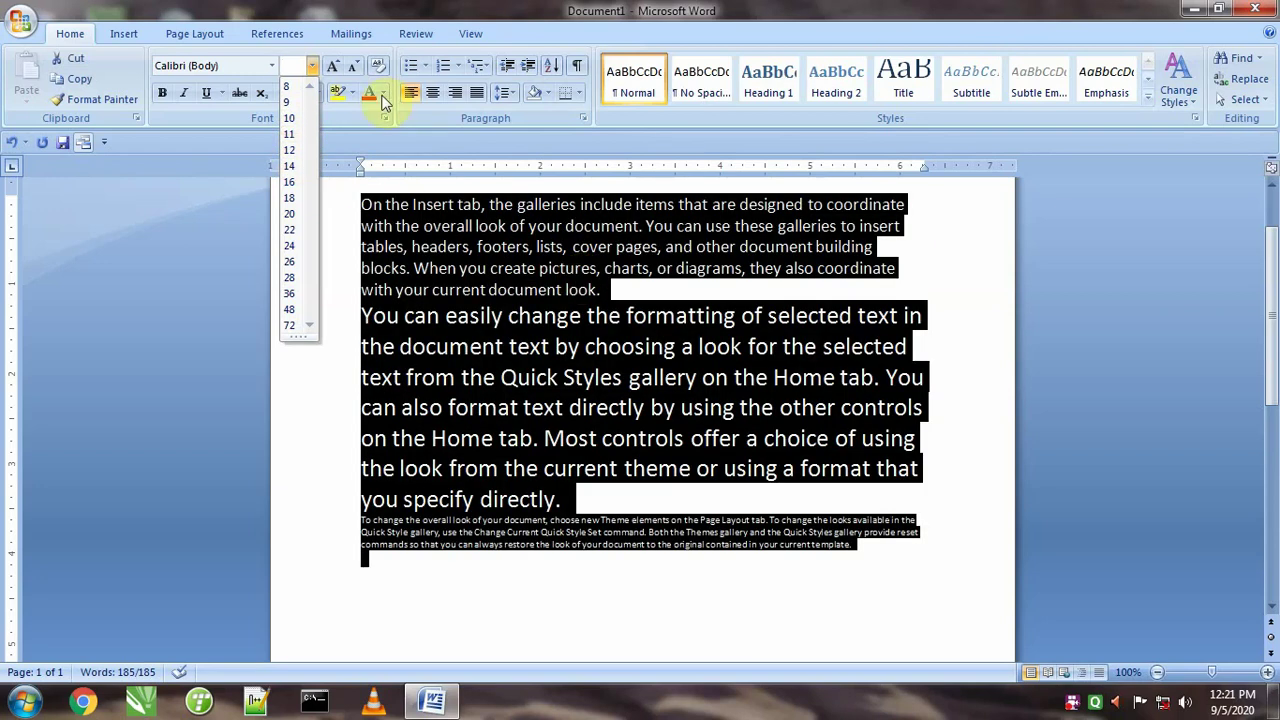
click(335, 70)
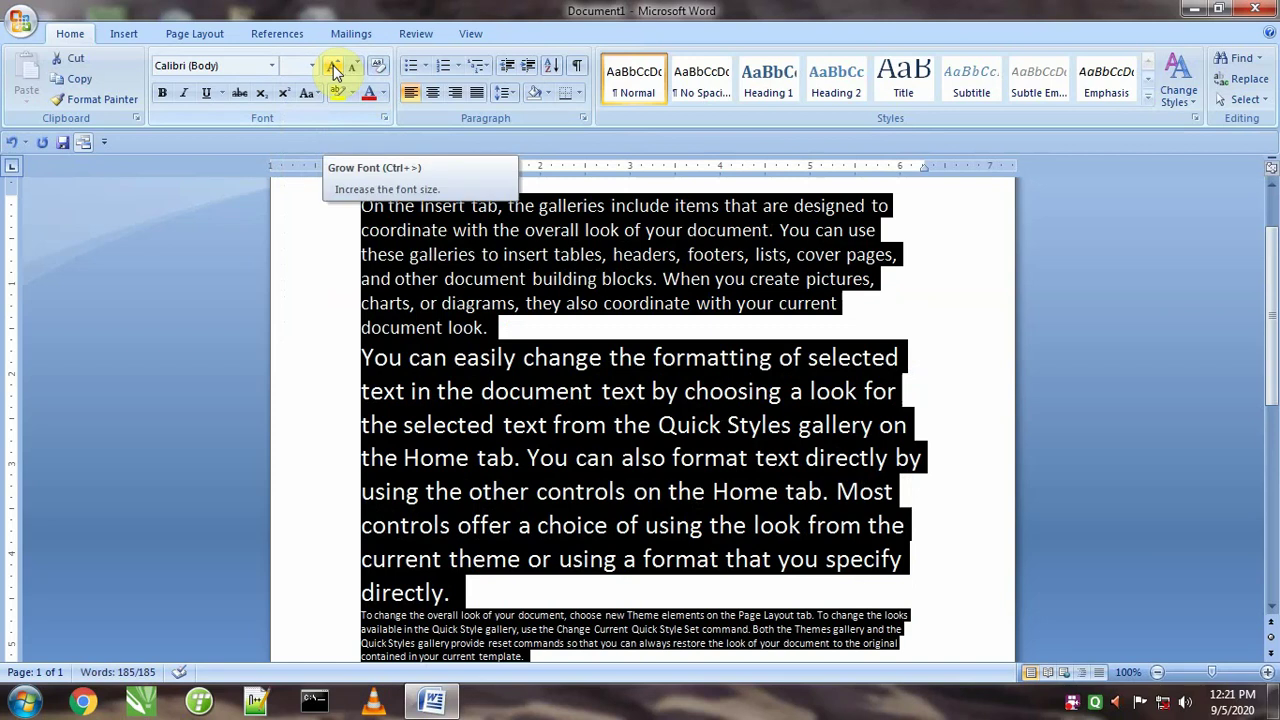
click(452, 252)
click(446, 230)
click(480, 395)
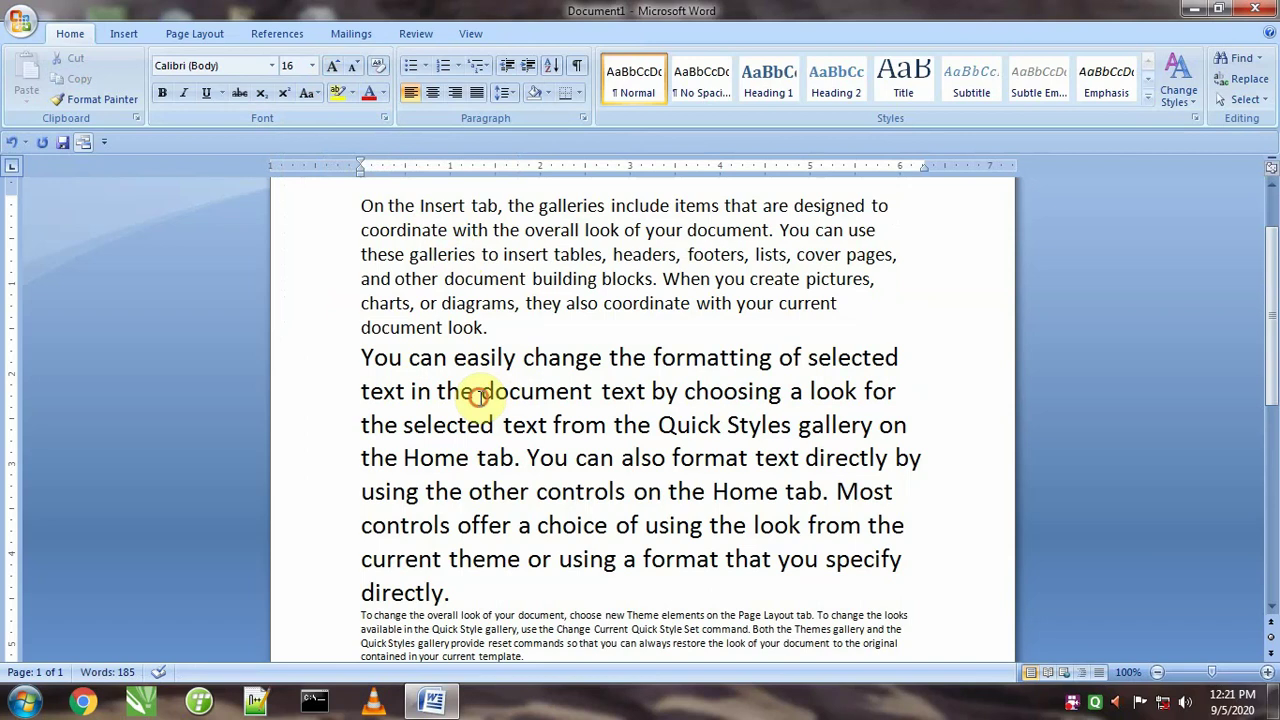
- Reduce the font size of the whole text by one step with Shrink Font, and deselect it
scroll(480, 395, down, 3)
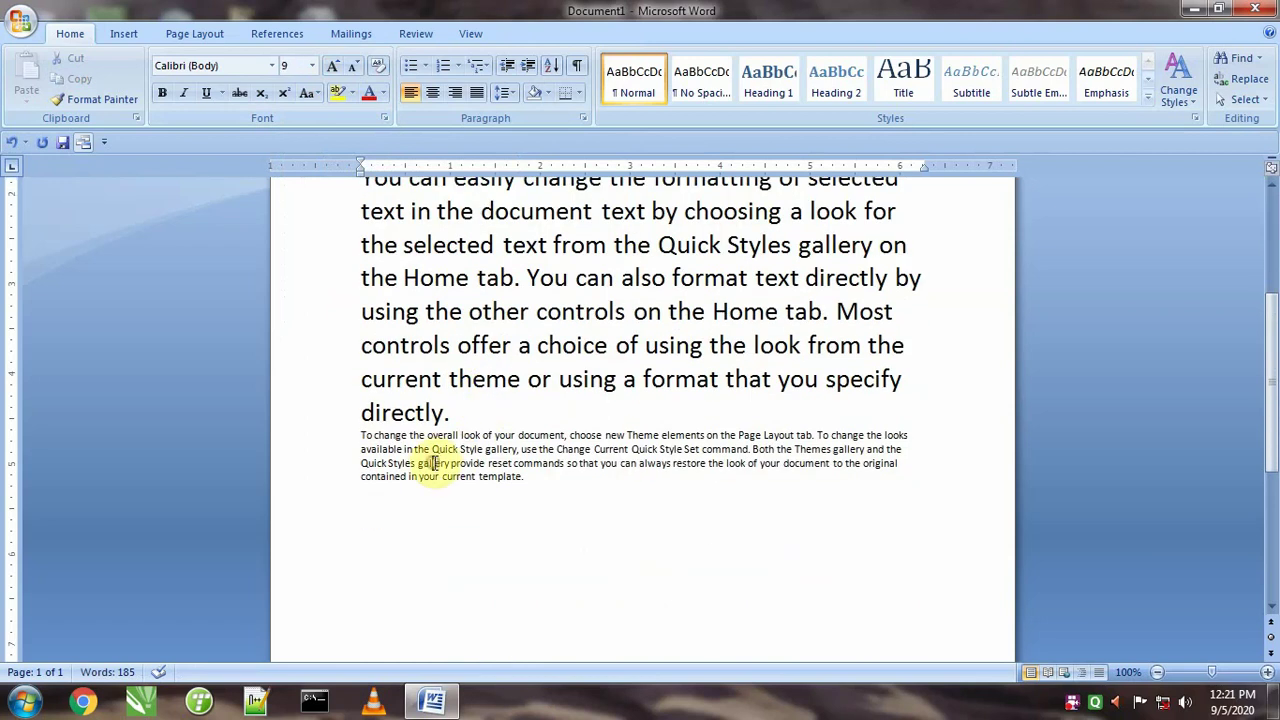
drag(546, 491, 311, 128)
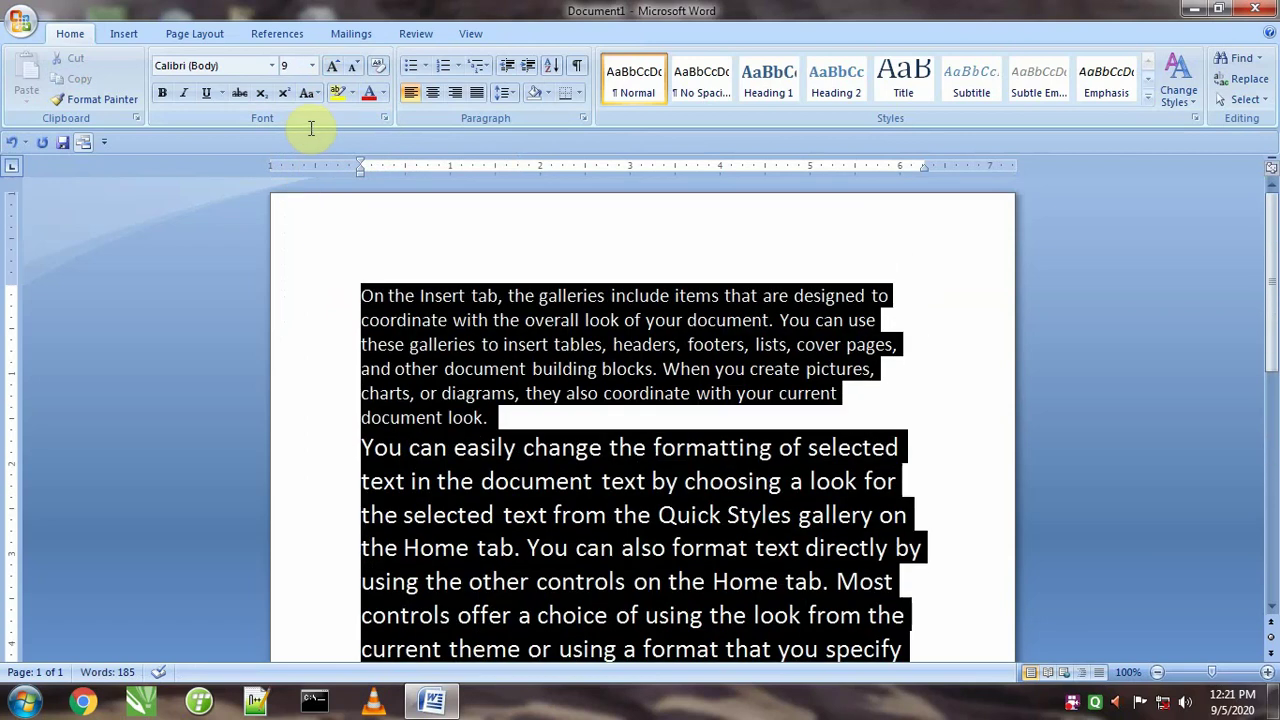
click(350, 72)
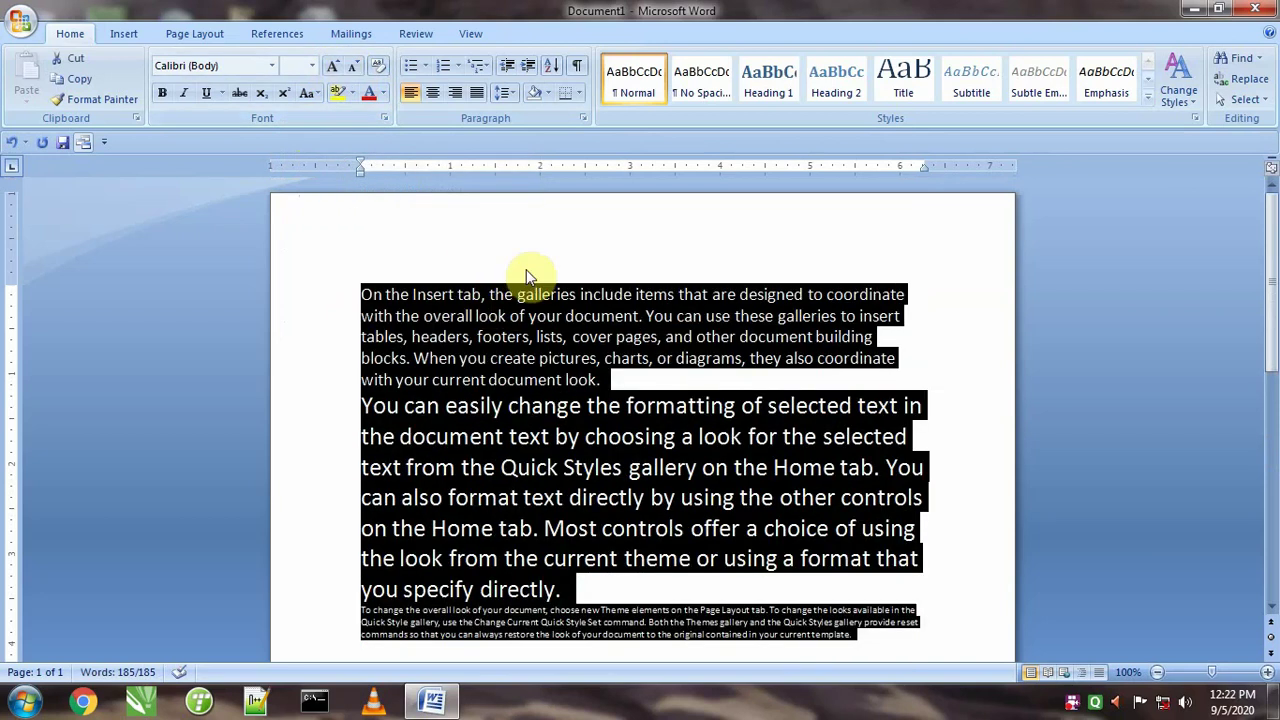
click(431, 322)
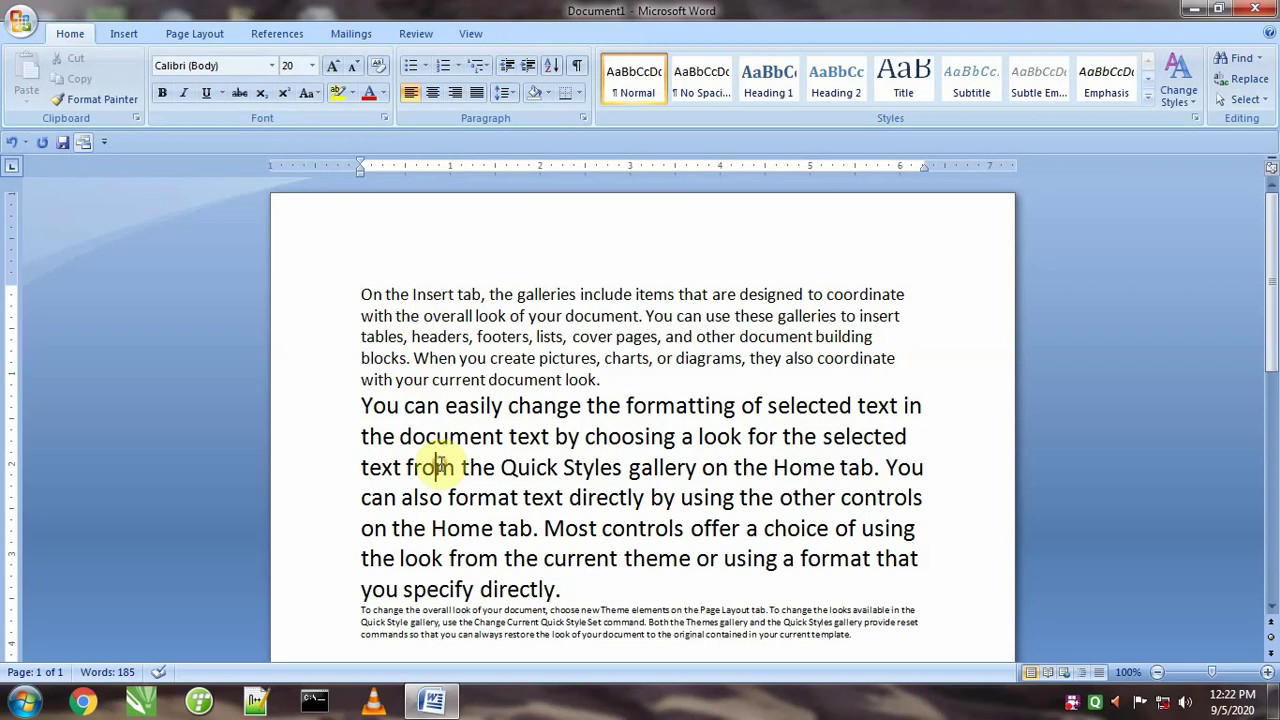
scroll(436, 467, down, 3)
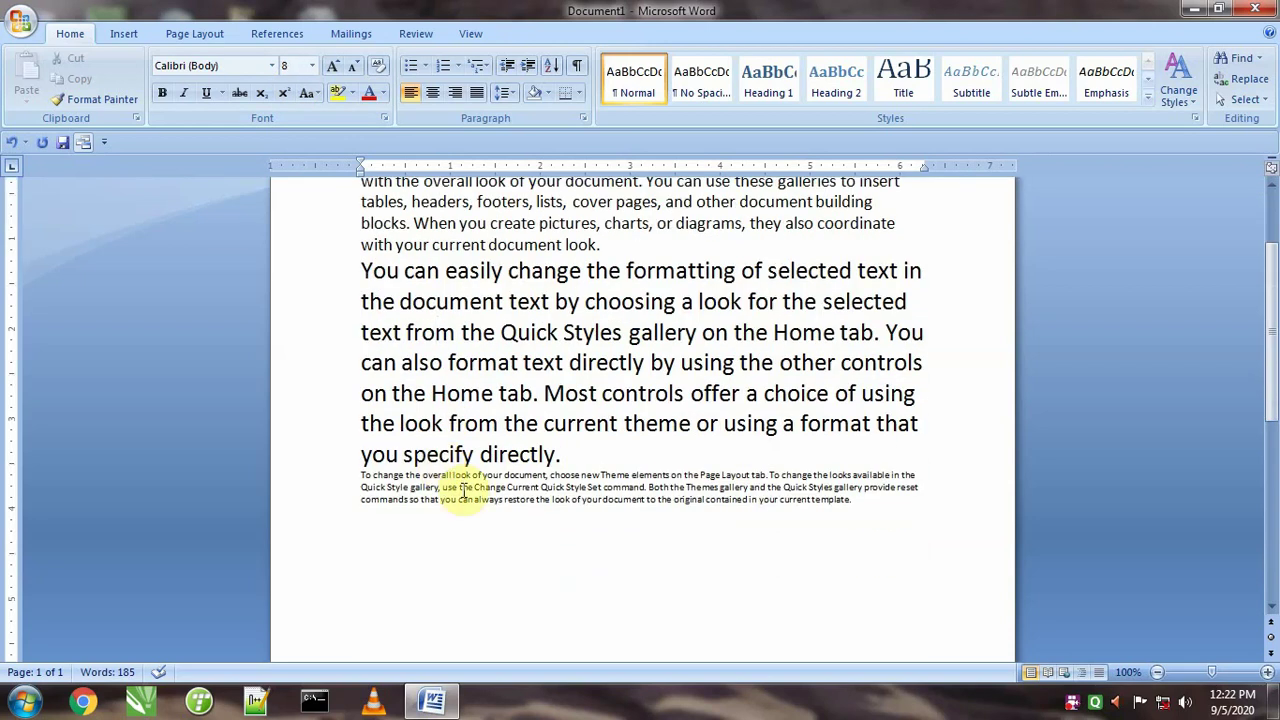
scroll(437, 398, up, 2)
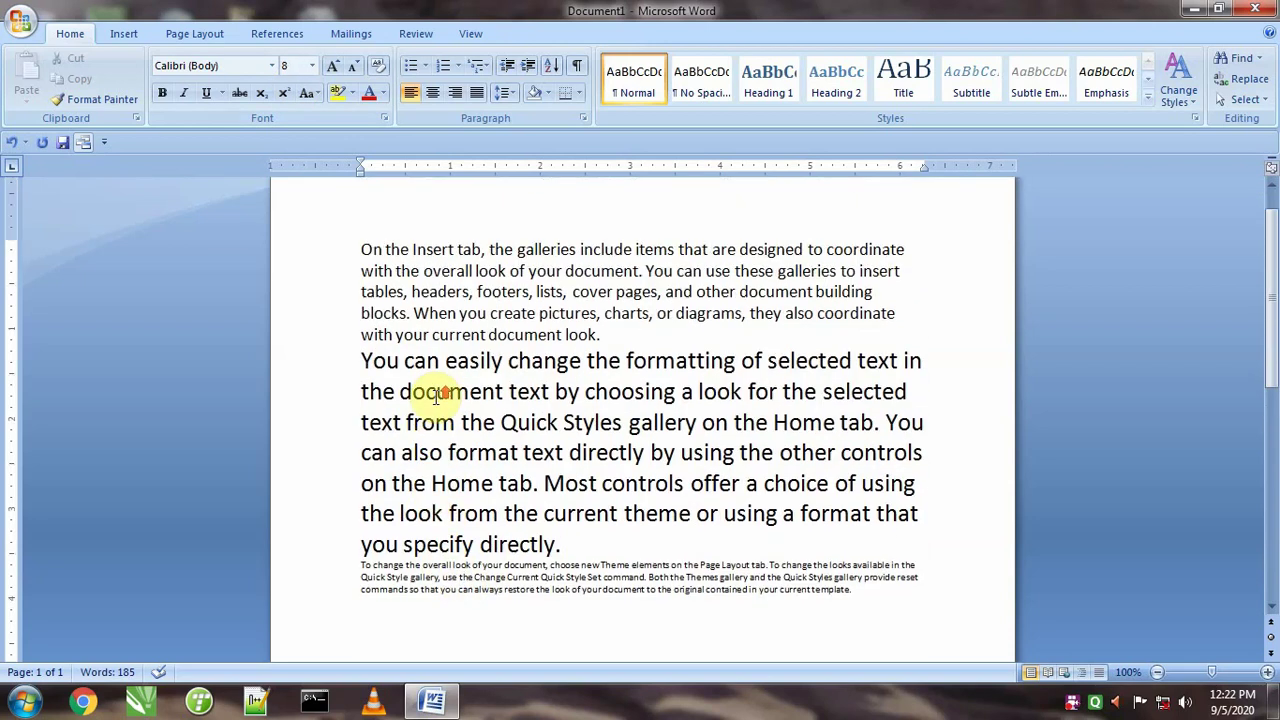
drag(331, 246, 329, 591)
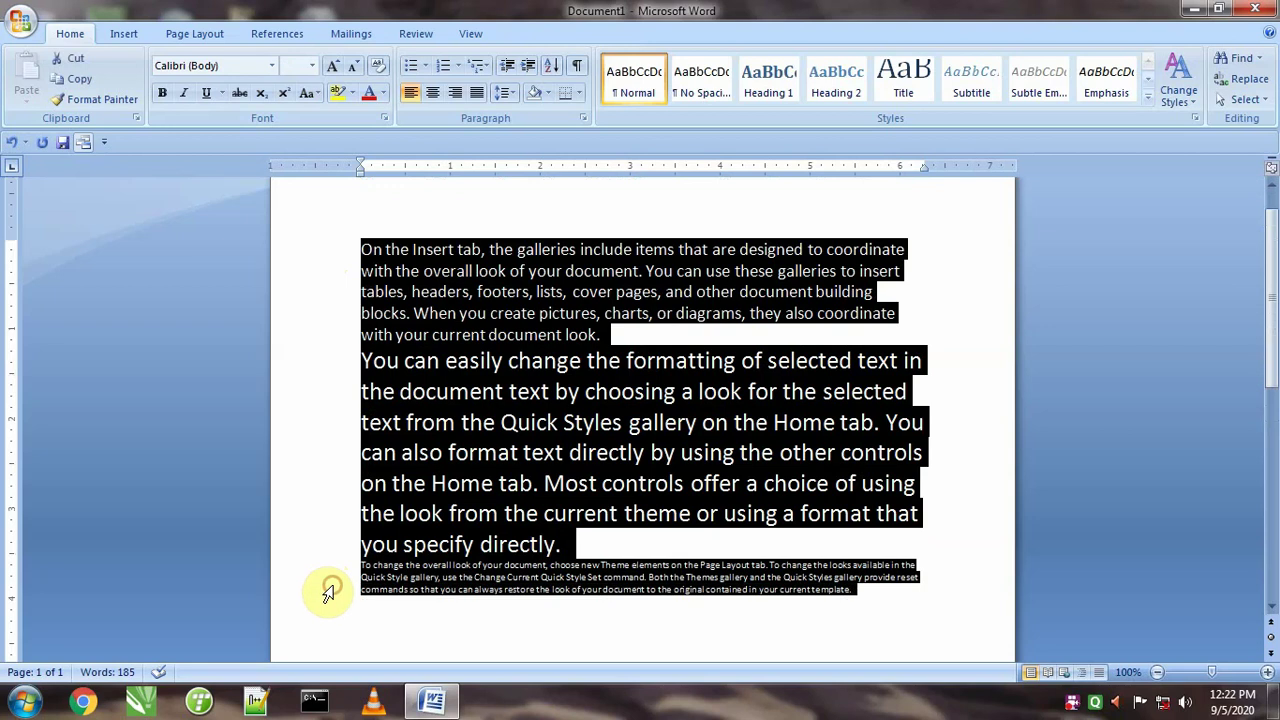
click(510, 390)
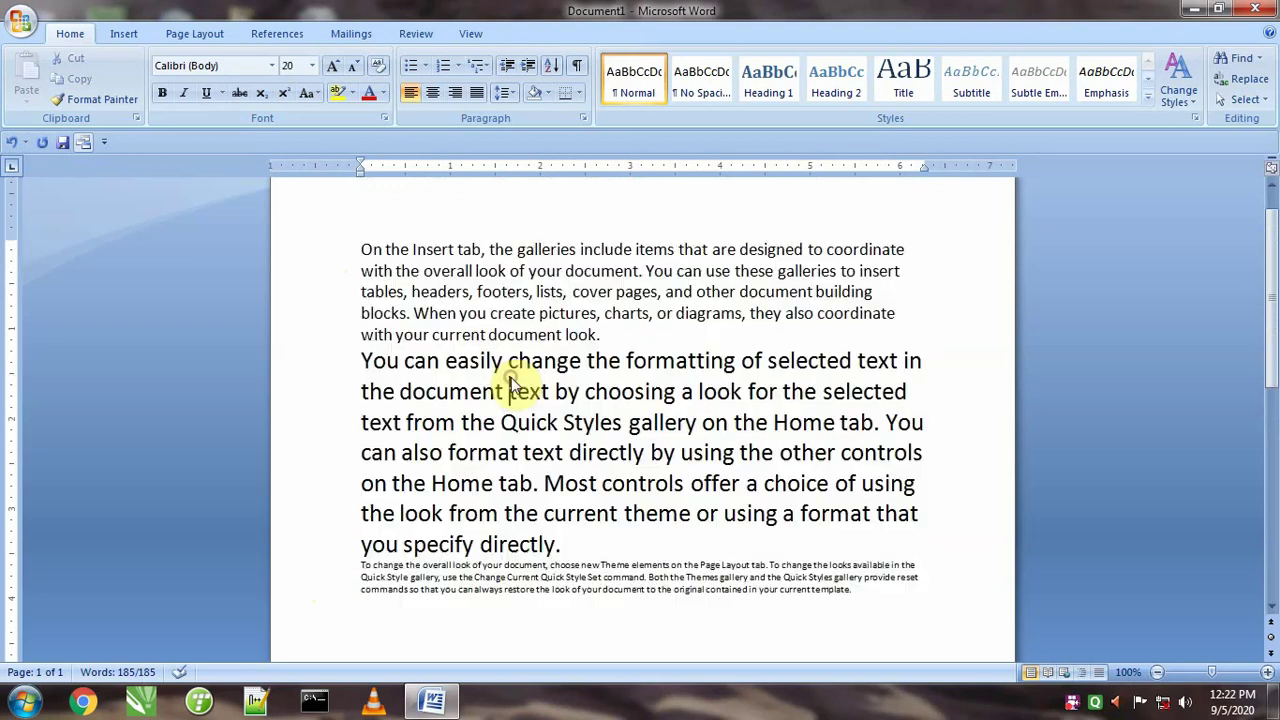
click(313, 66)
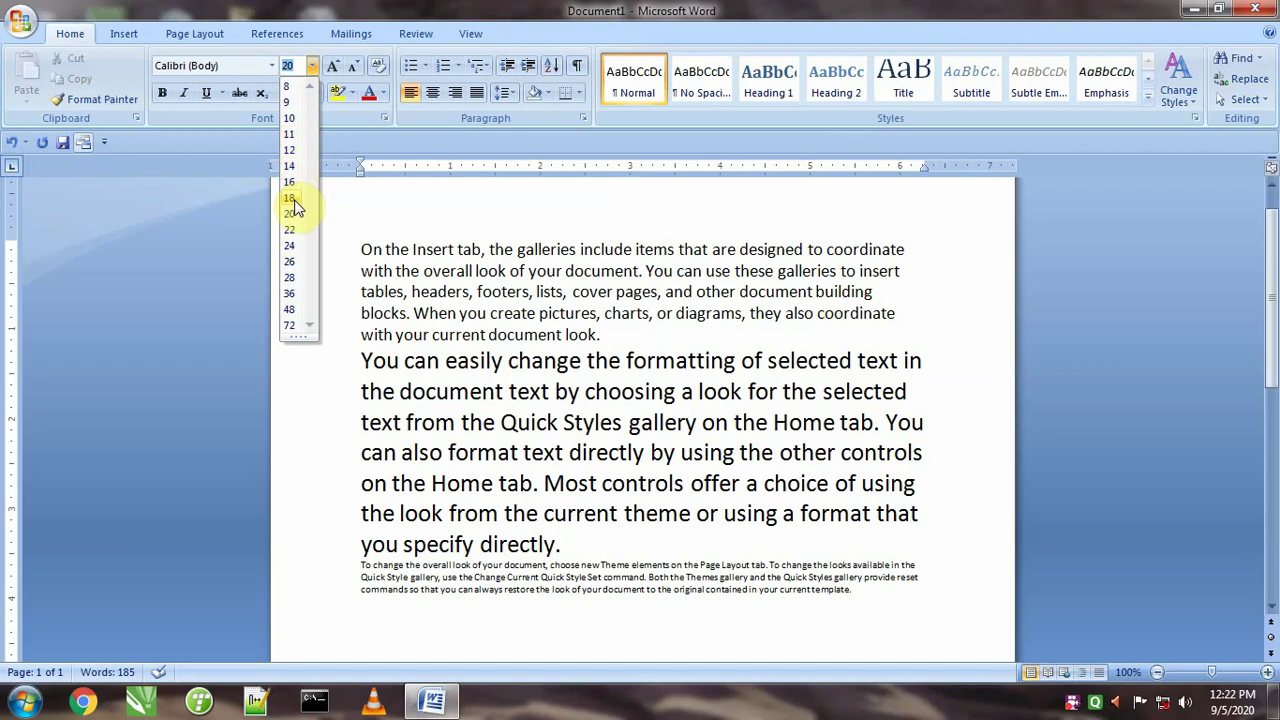
click(466, 276)
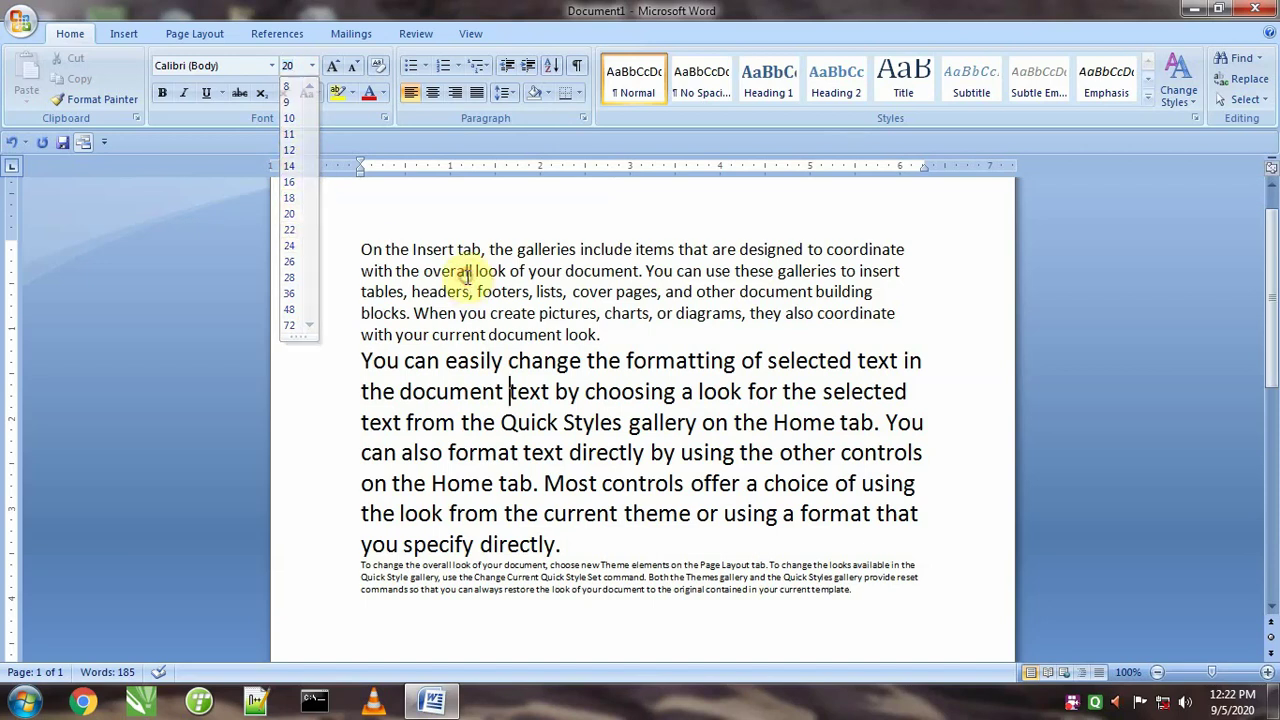
- Enlarge the whole text one step with Grow Font, reduce it one step with Shrink Font, and deselect it
drag(358, 249, 313, 598)
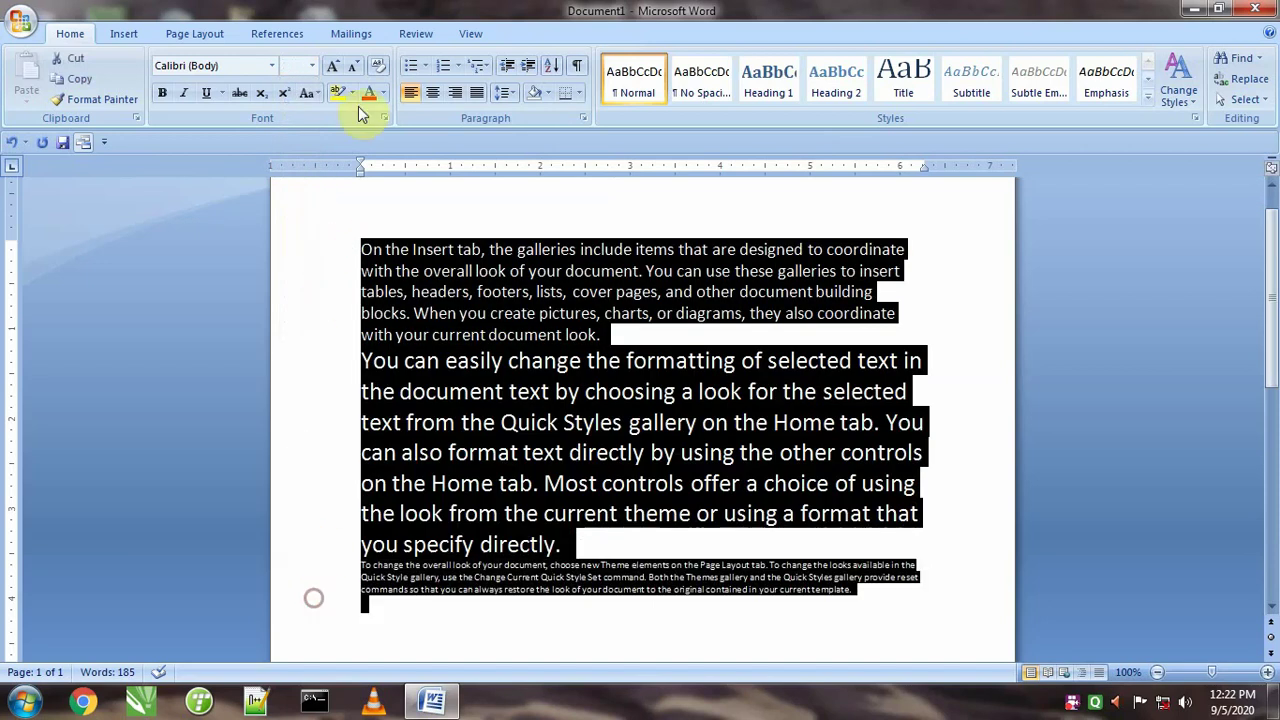
click(334, 67)
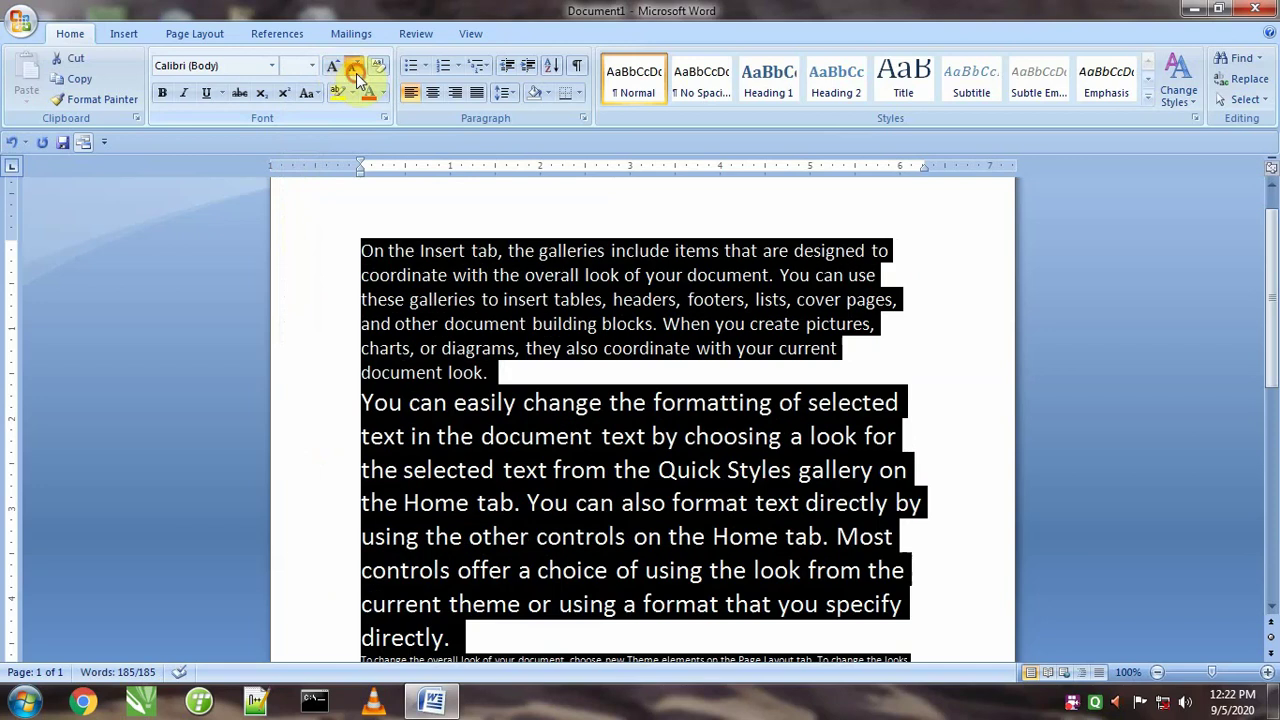
click(355, 73)
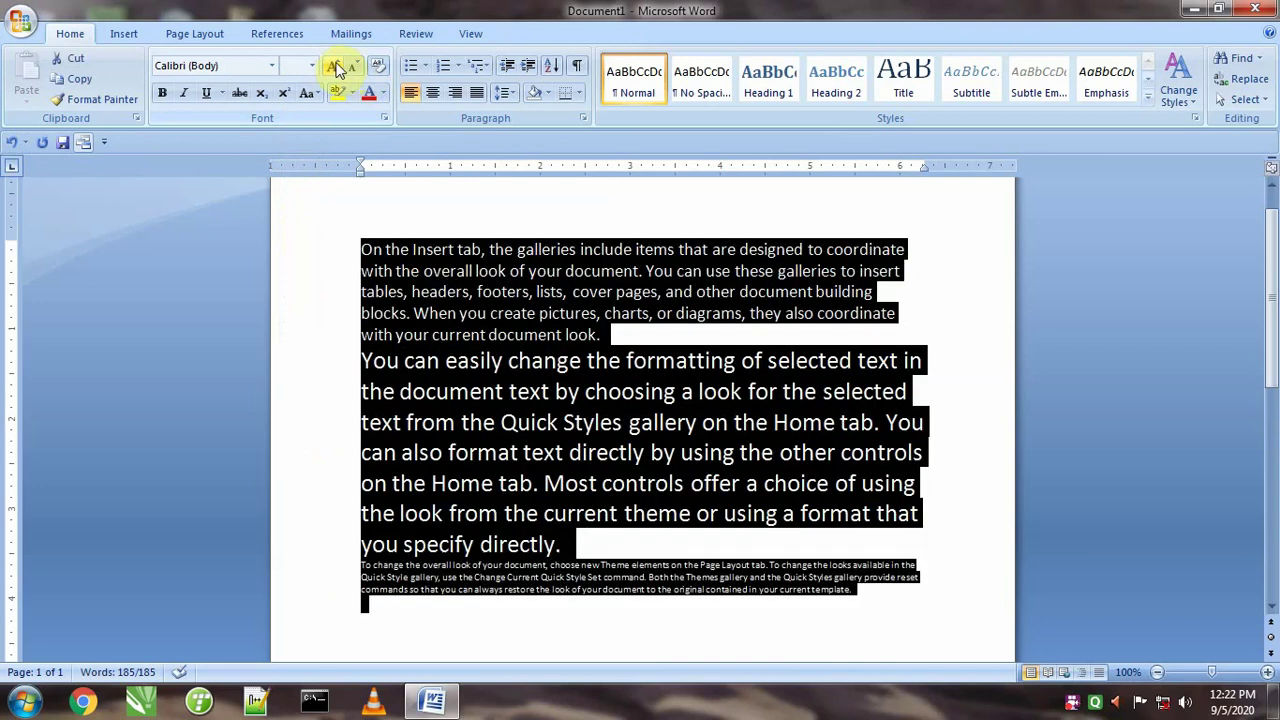
click(422, 295)
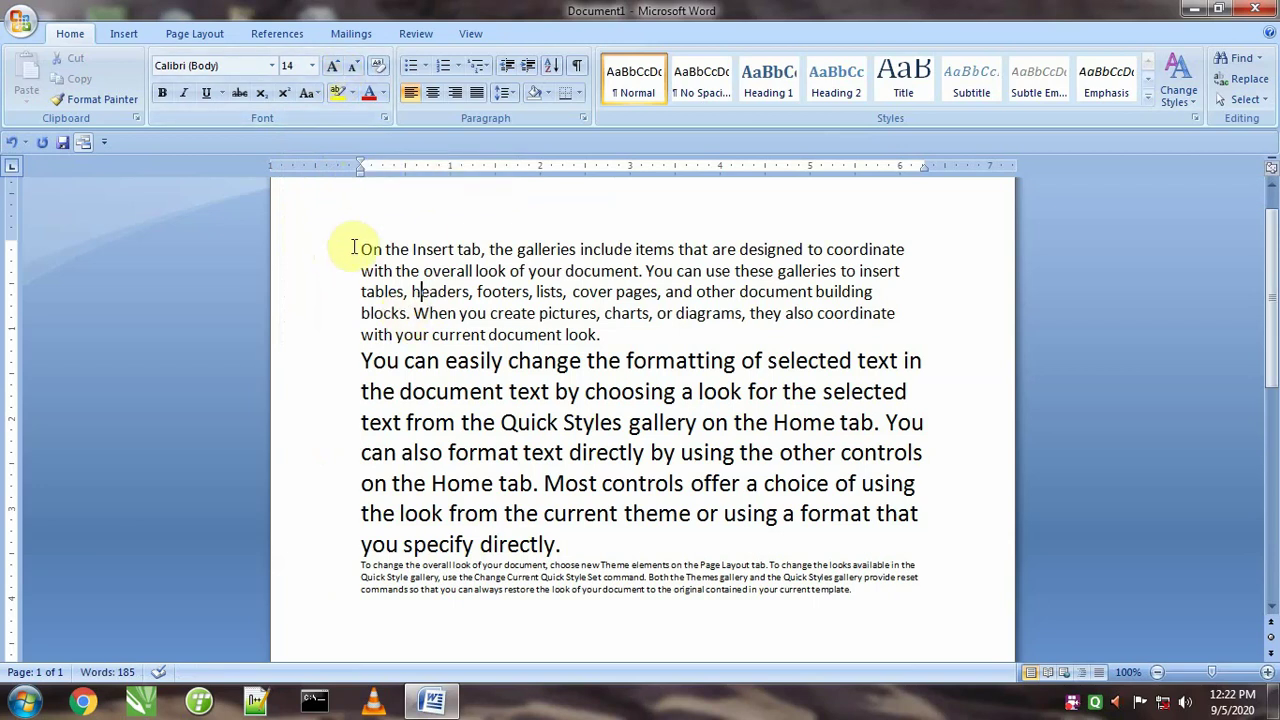
- Clear all formatting from the three paragraphs and deselect the text
drag(350, 249, 856, 590)
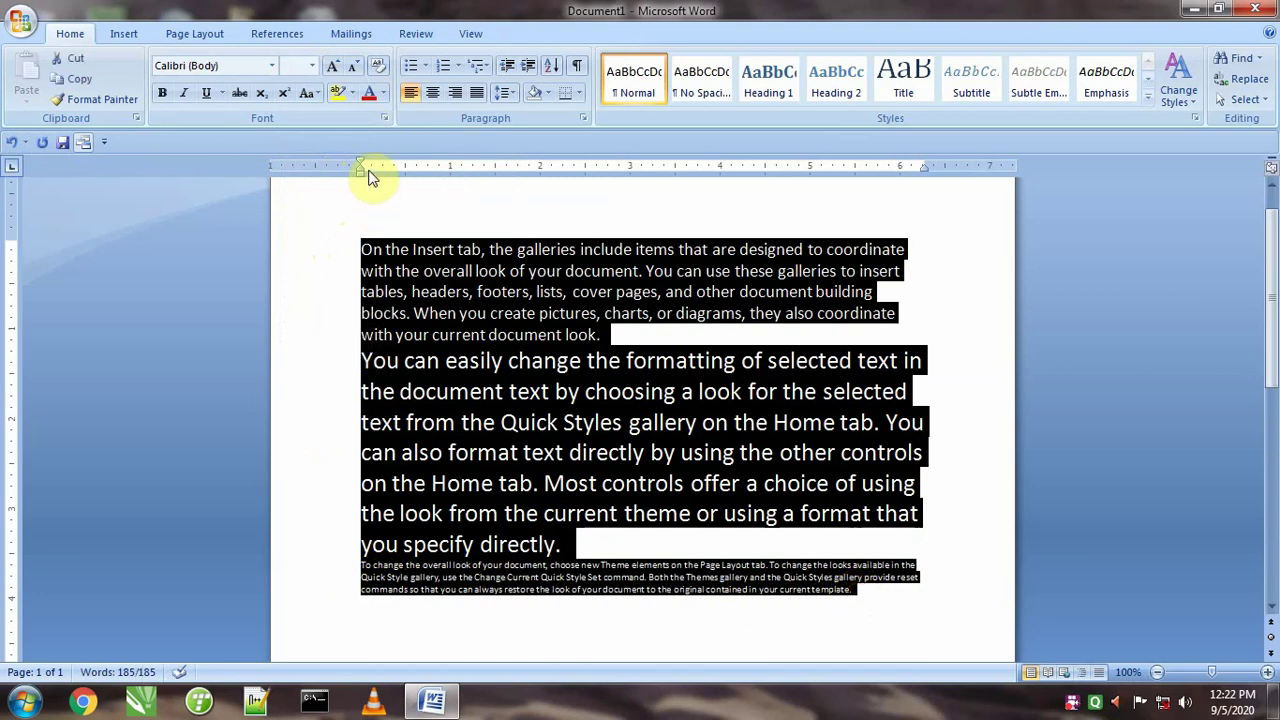
click(379, 72)
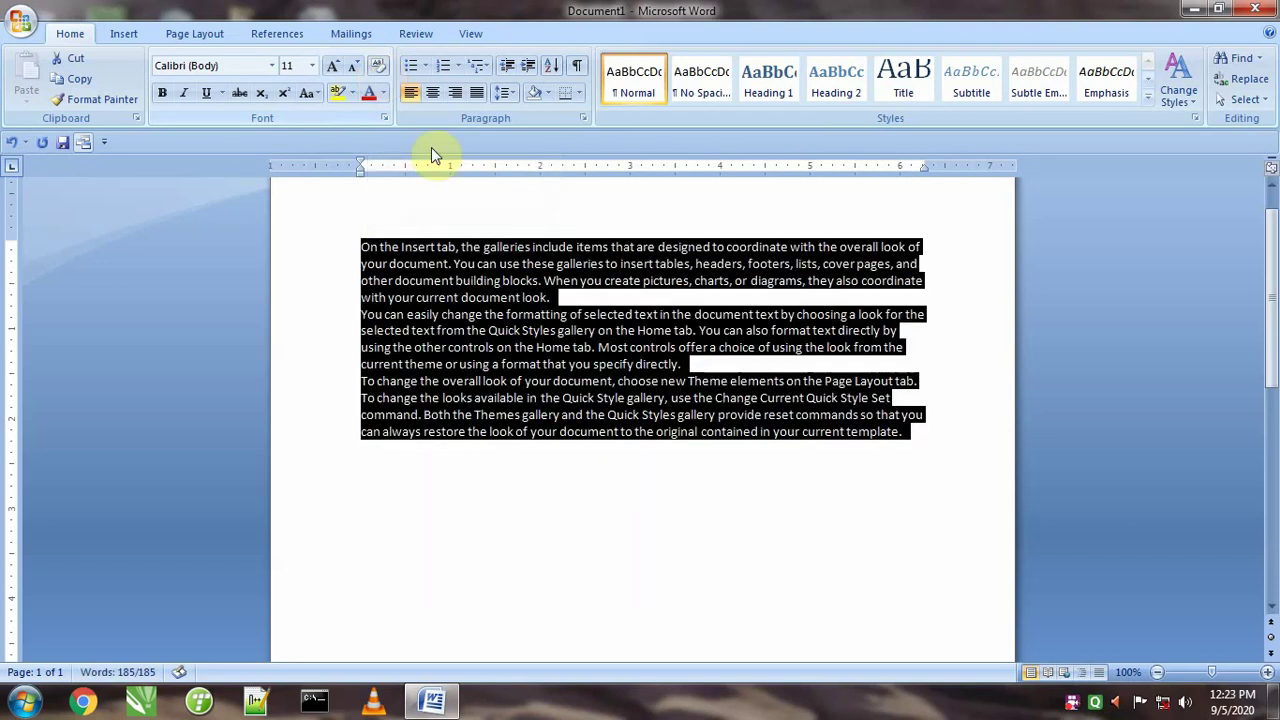
click(568, 381)
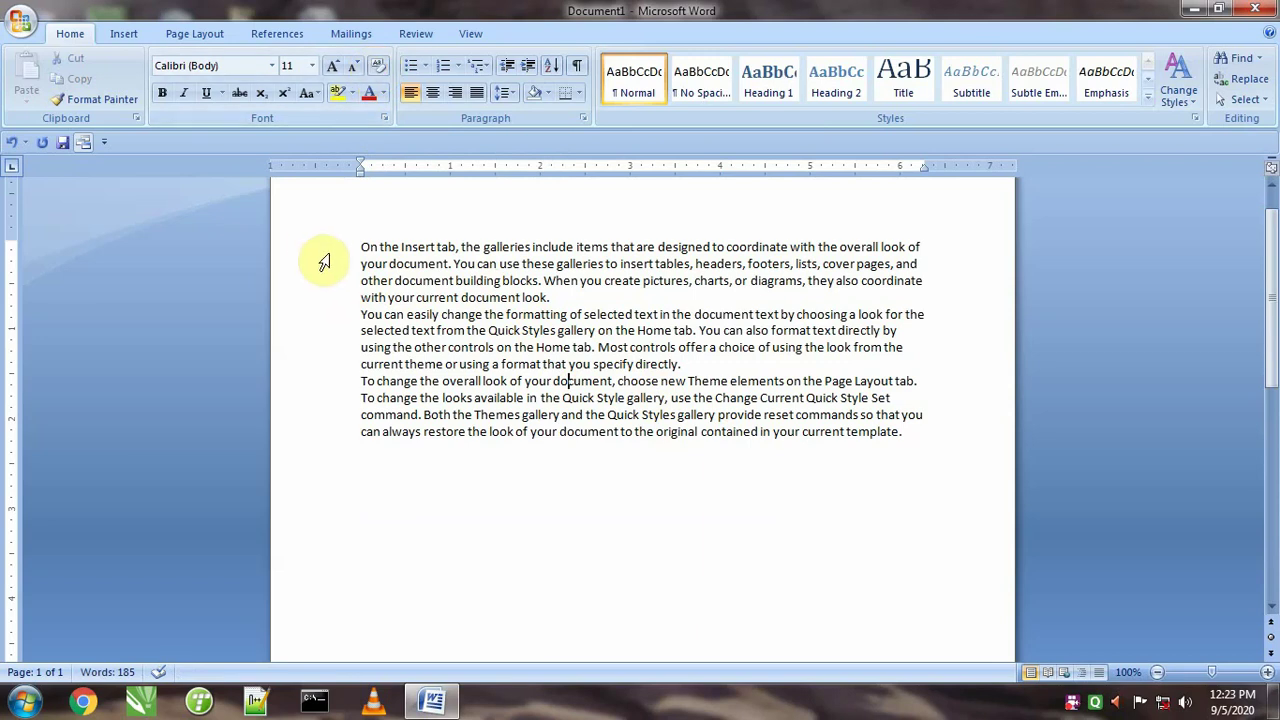
- Make the first paragraph bold, and undo the bold formatting
drag(329, 255, 327, 296)
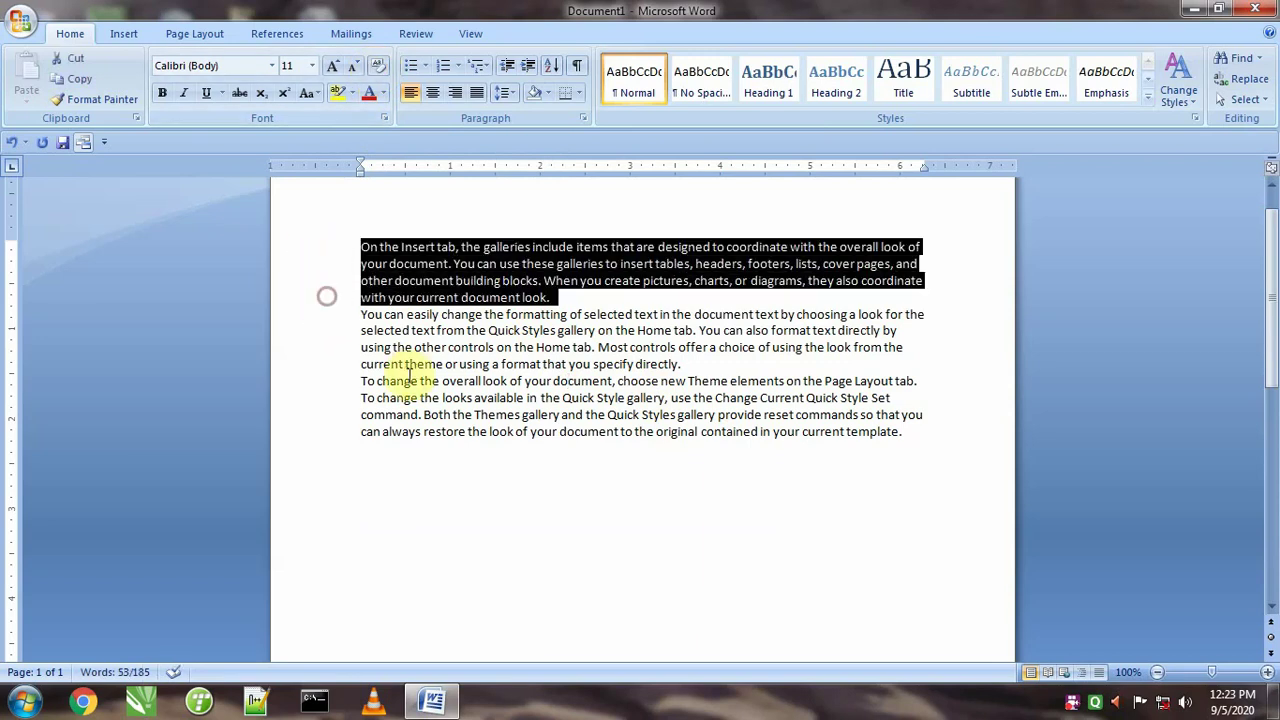
click(163, 94)
click(565, 347)
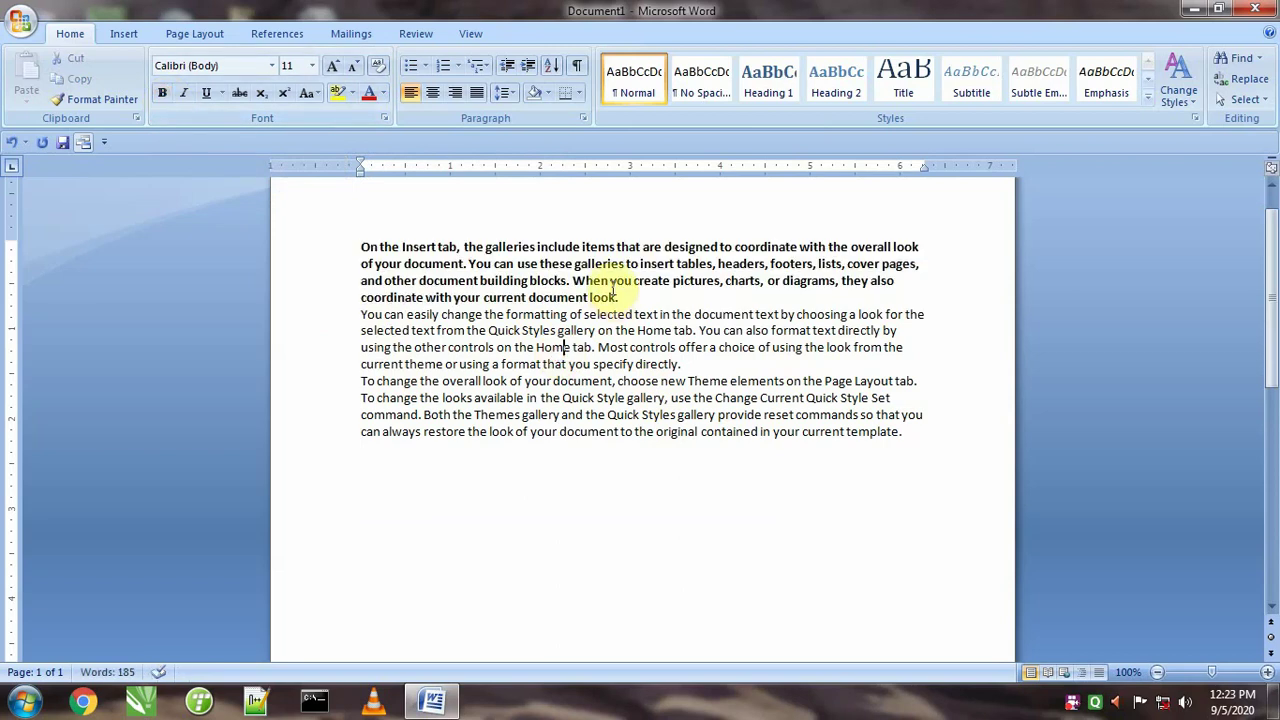
key(ctrl+z)
- Add the heading line "Chapter 1" above the first paragraph and make it bold
click(343, 255)
key(Left)
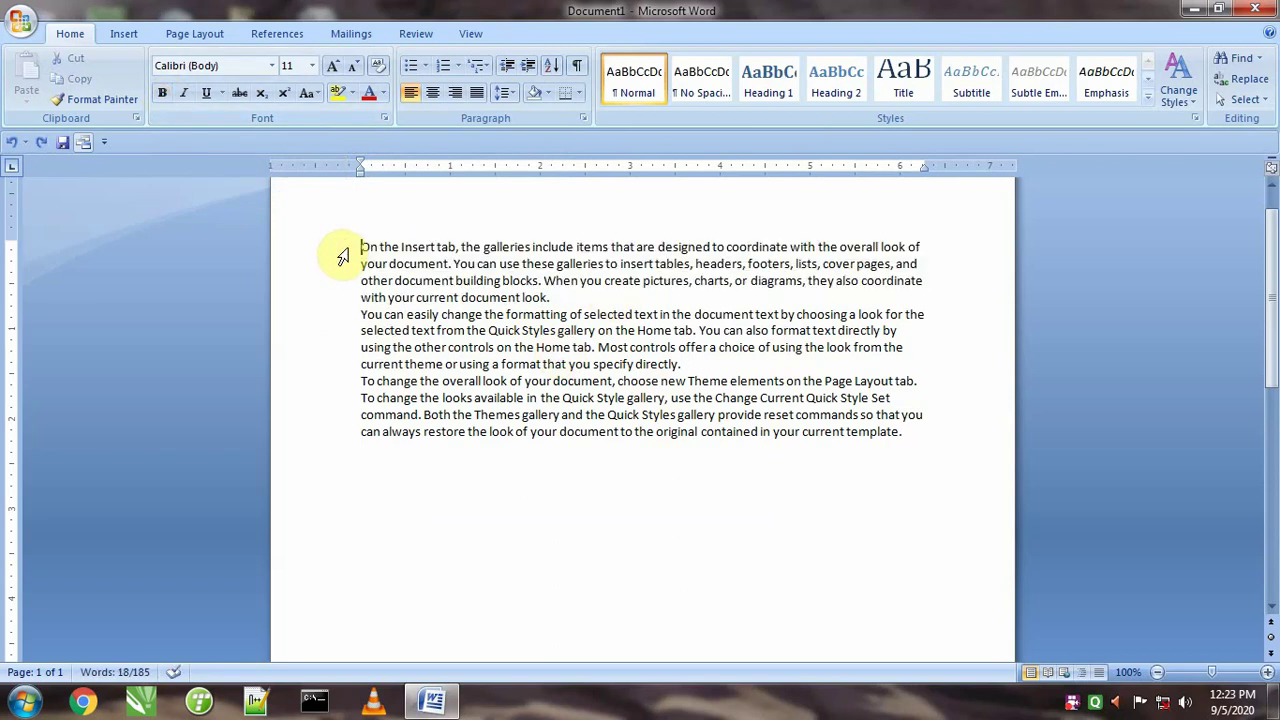
key(Return)
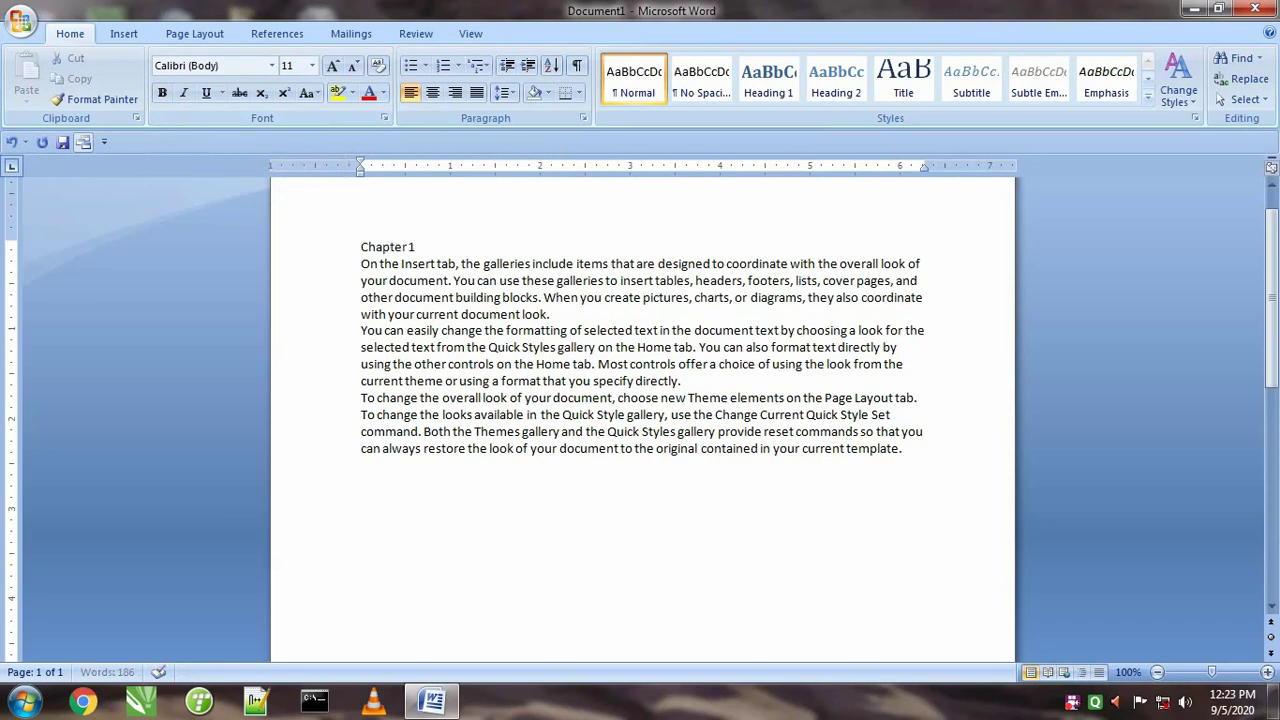
click(340, 247)
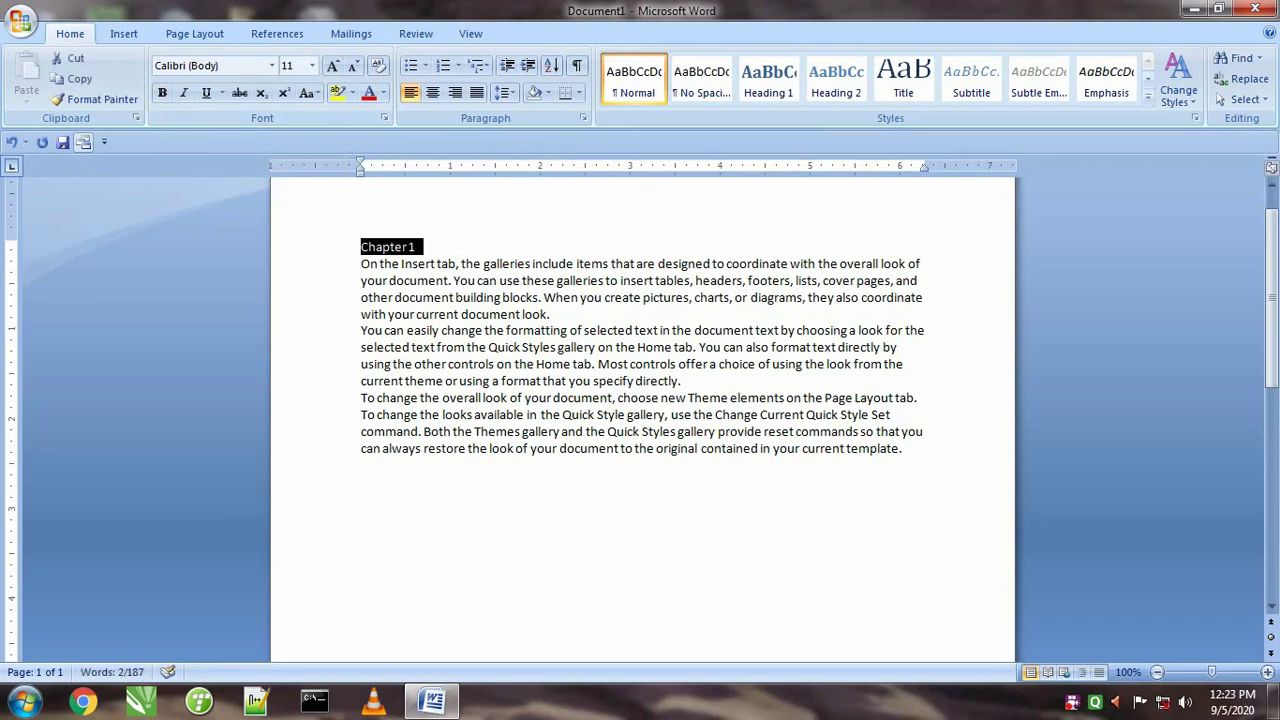
click(163, 93)
click(452, 298)
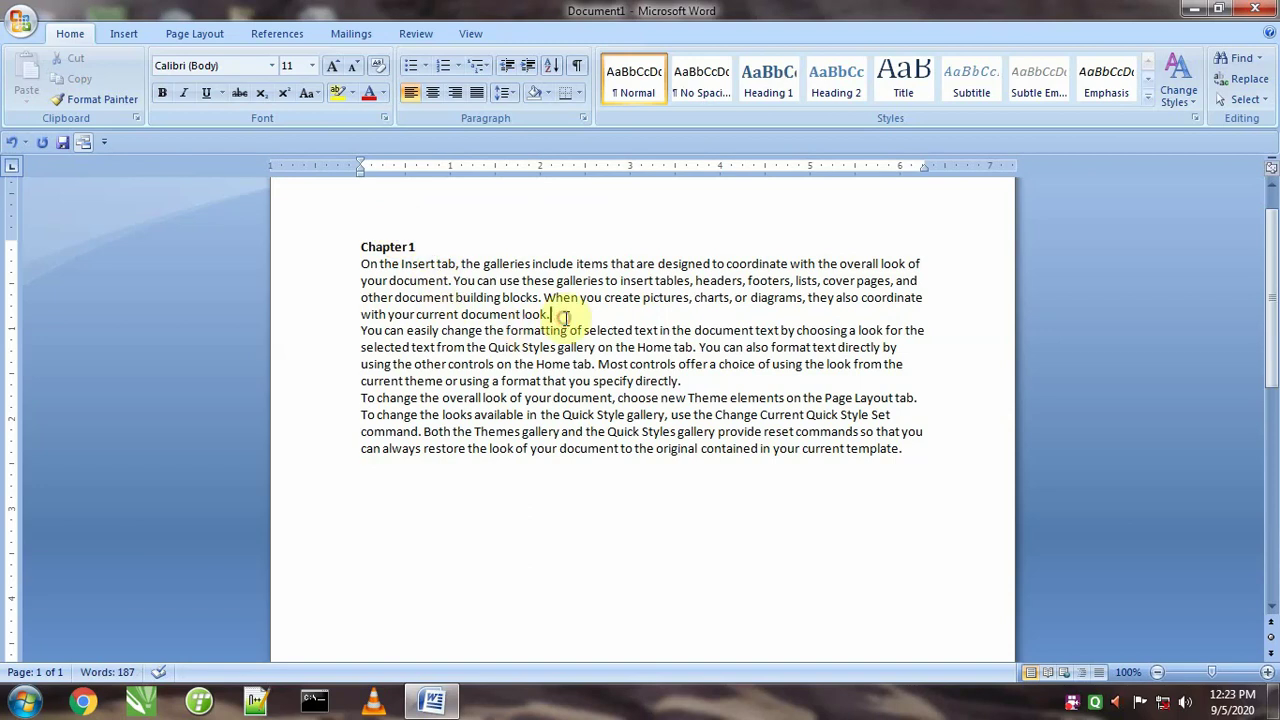
- Add a "Note:" line below the first paragraph, completed with a copy of the following paragraph's third line, trimmed to end at "look"
click(566, 318)
key(Return)
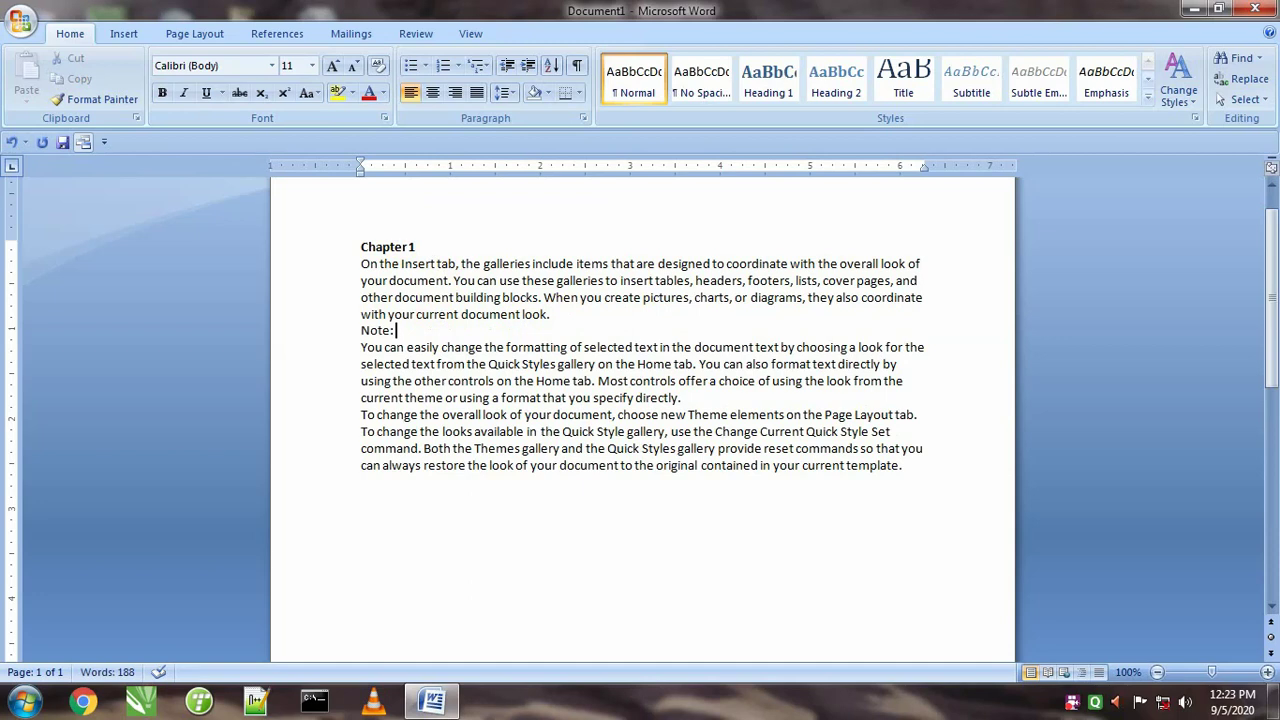
click(341, 385)
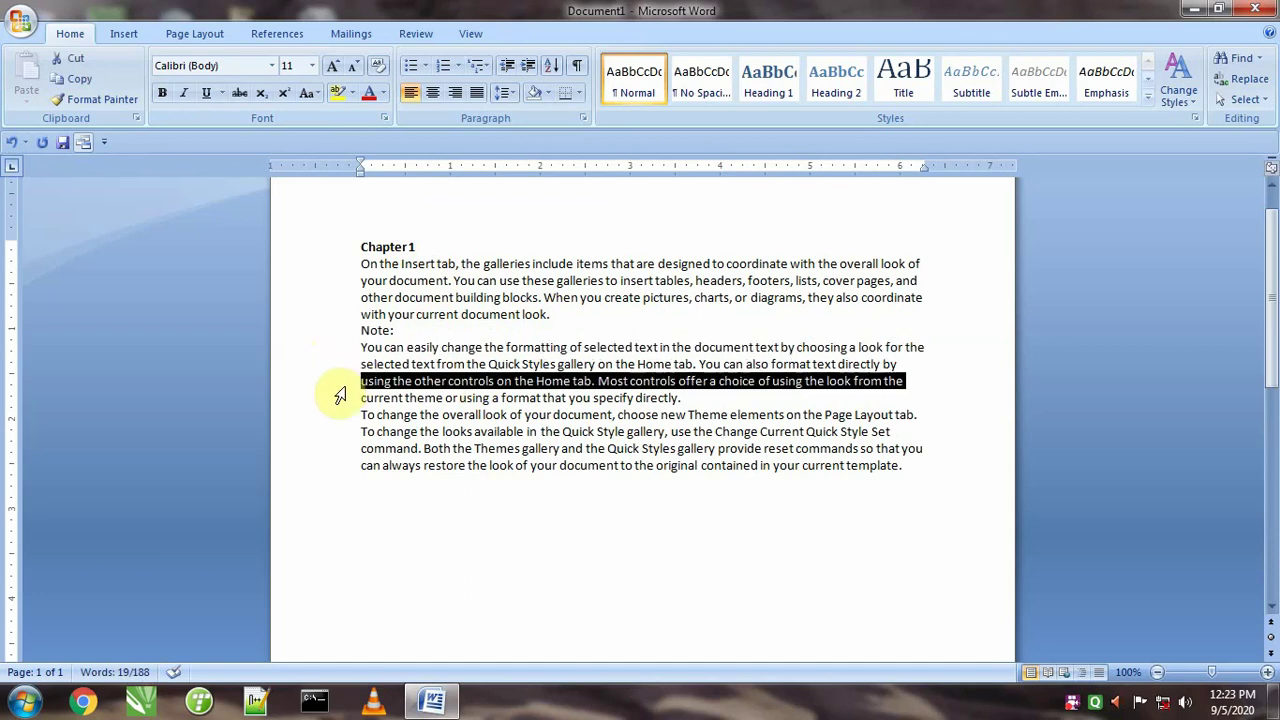
key(ctrl+c)
click(406, 326)
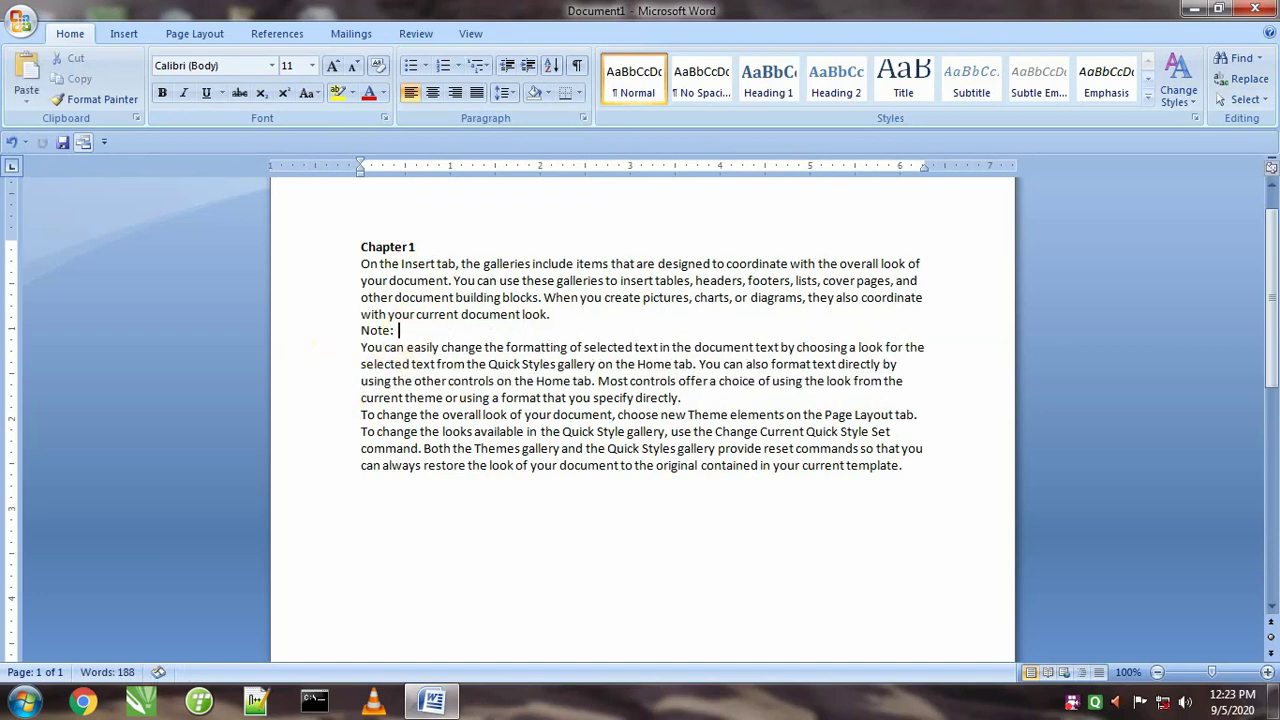
key(ctrl+v)
key(BackSpace)
key(BackSpace)
key(BackSpace)
key(BackSpace)
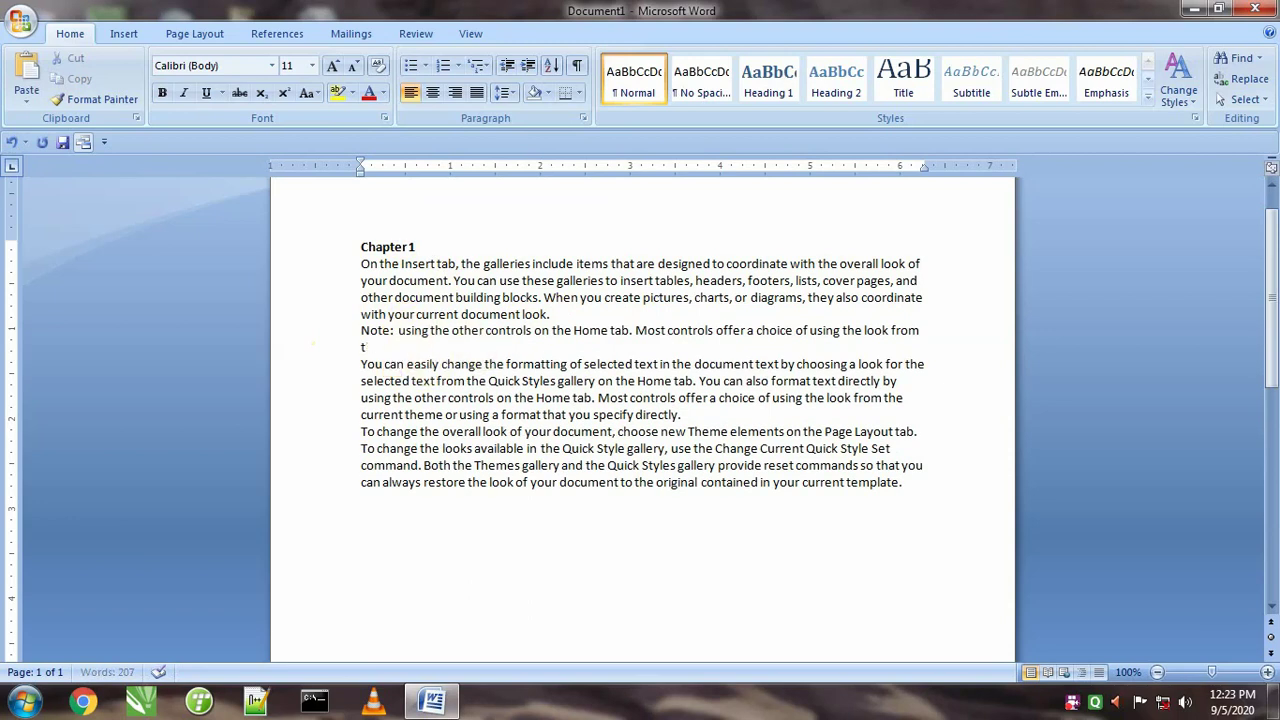
key(BackSpace)
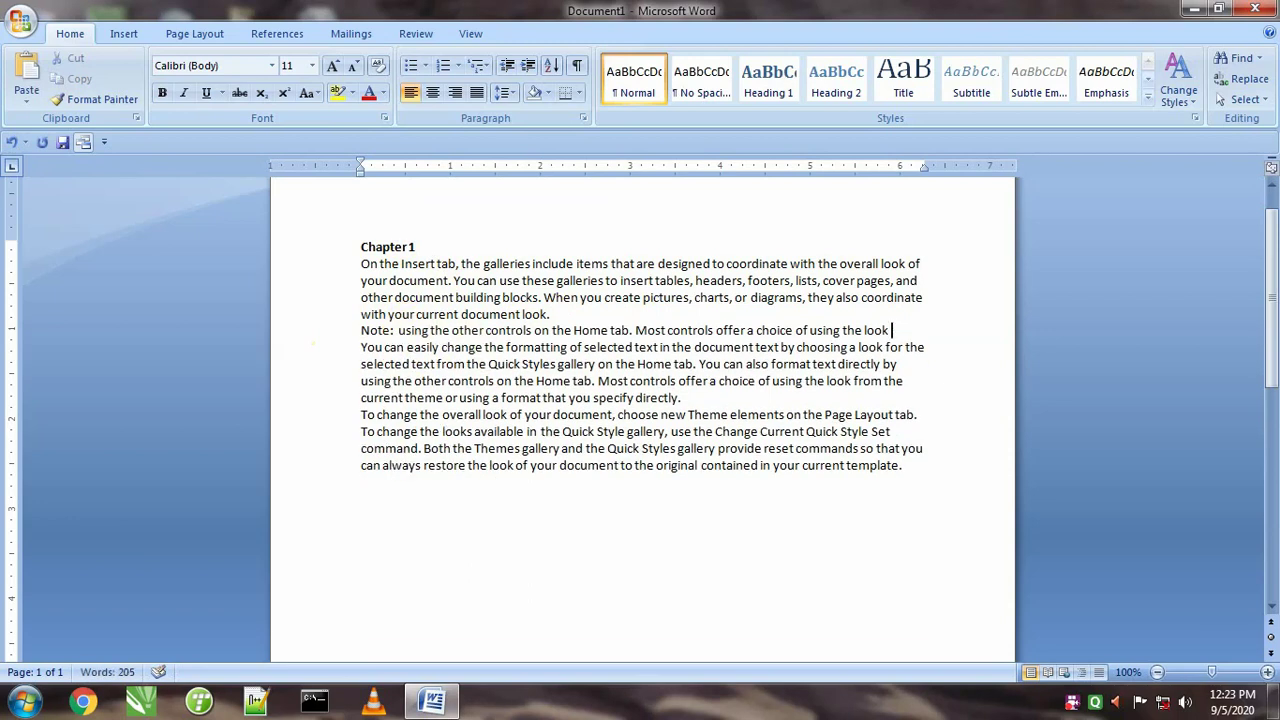
- Make the Note line italic and bold, and deselect it
key(shift+Home)
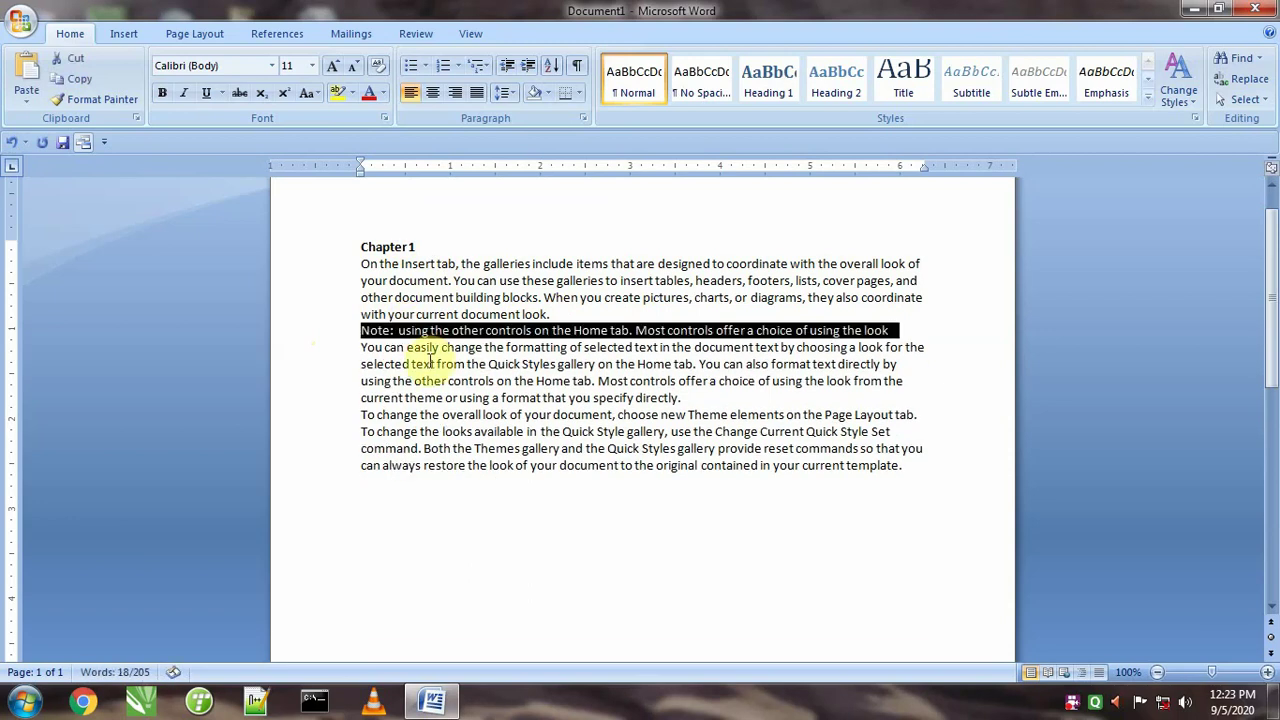
click(185, 93)
click(510, 405)
click(330, 335)
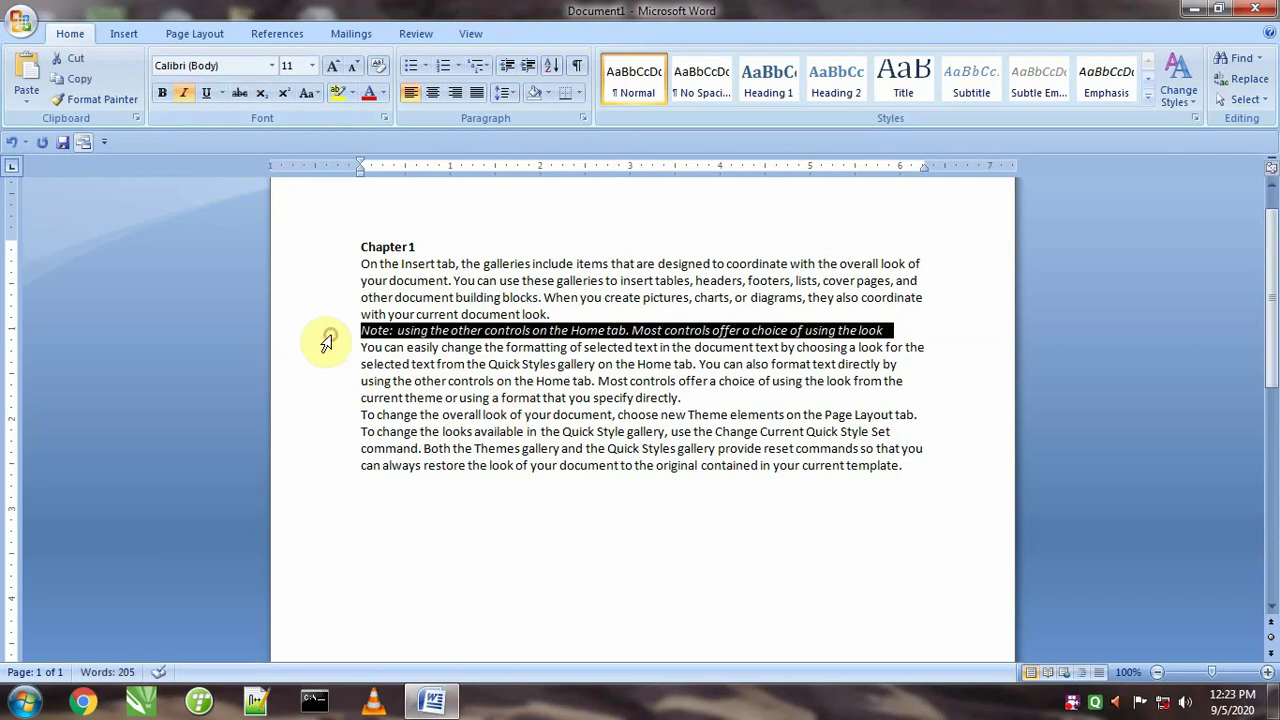
click(162, 93)
click(430, 390)
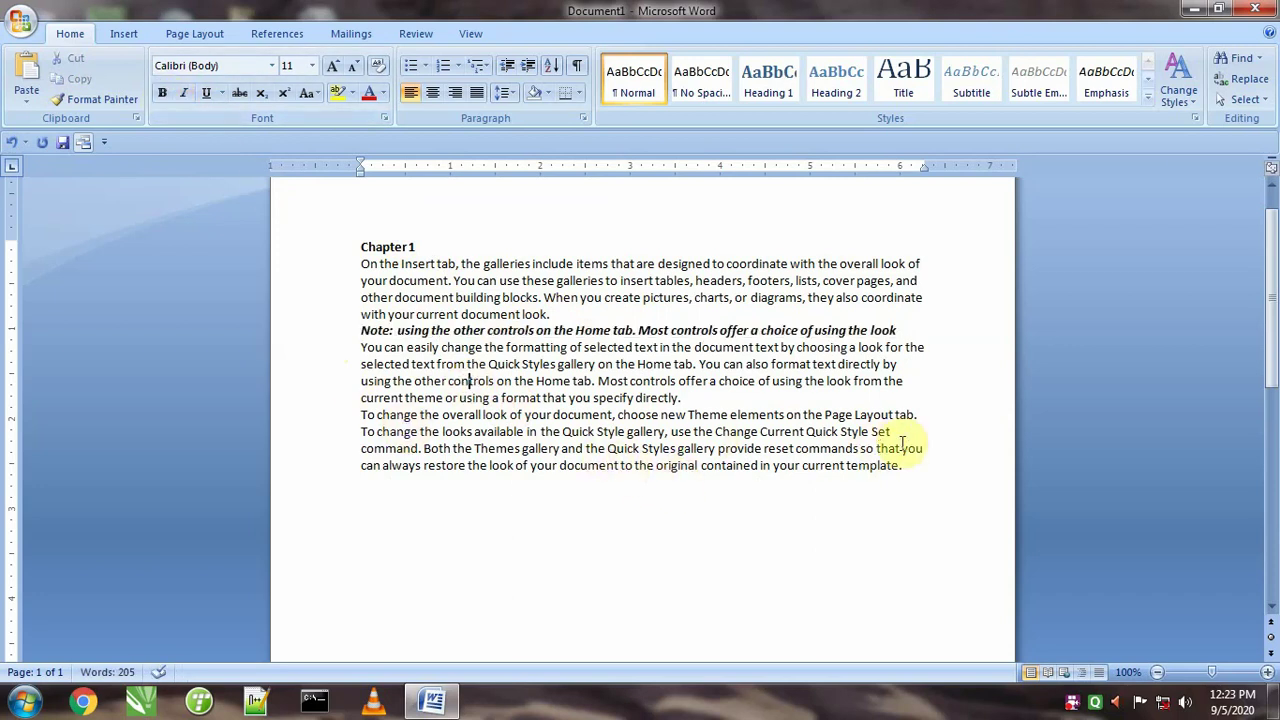
- Underline the first two lines of the last paragraph with a plain underline and deselect them
drag(893, 432, 349, 421)
click(209, 93)
click(528, 497)
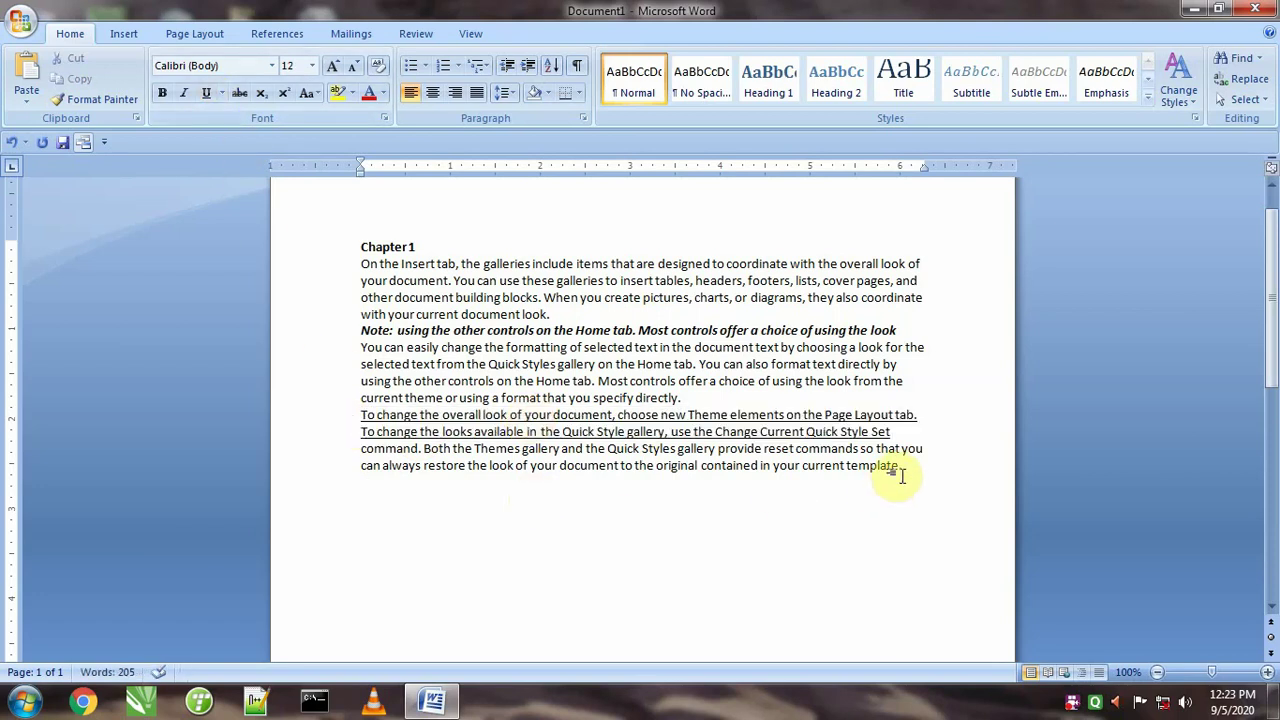
- Apply a thick underline to the last line of the last paragraph and deselect it
drag(918, 467, 343, 471)
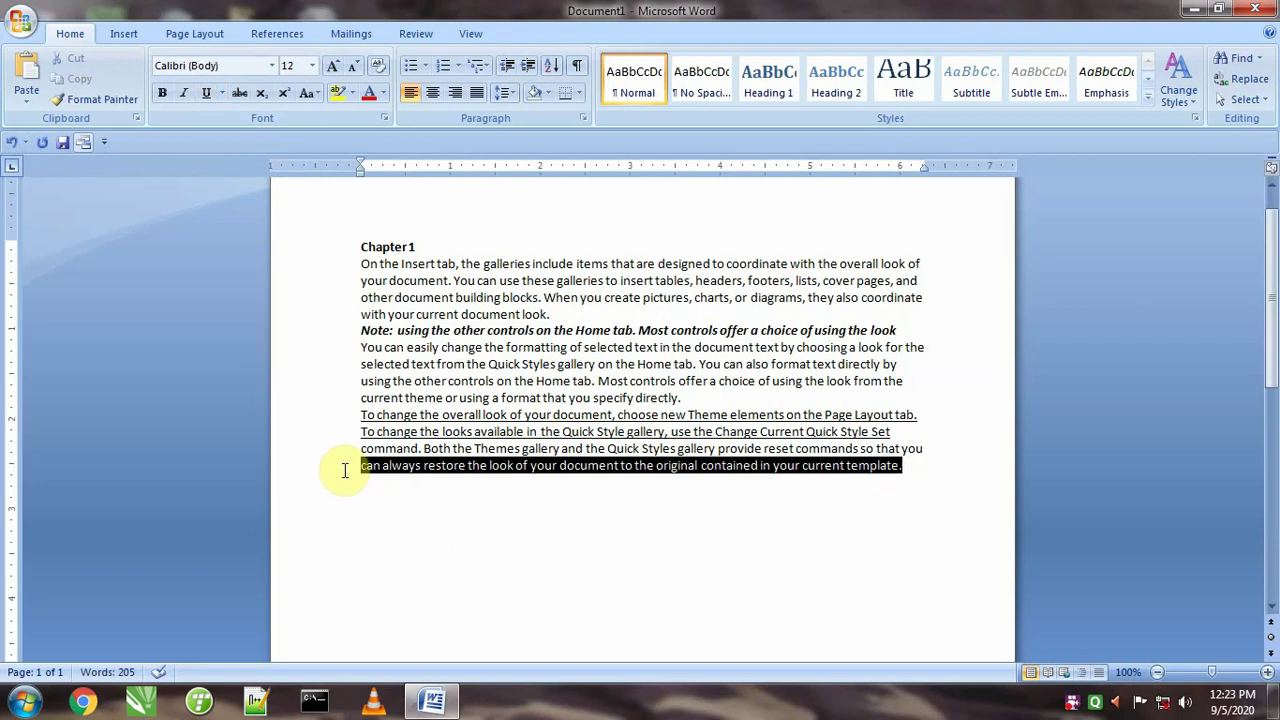
click(222, 93)
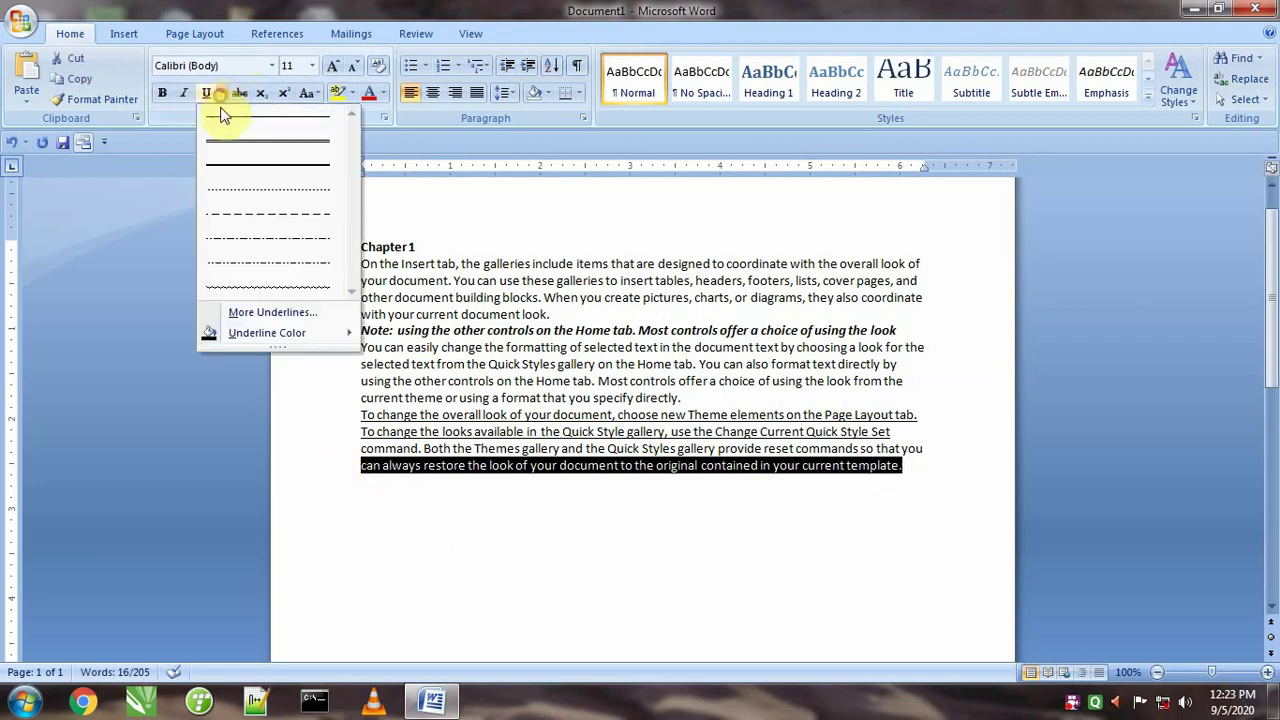
click(254, 172)
click(478, 549)
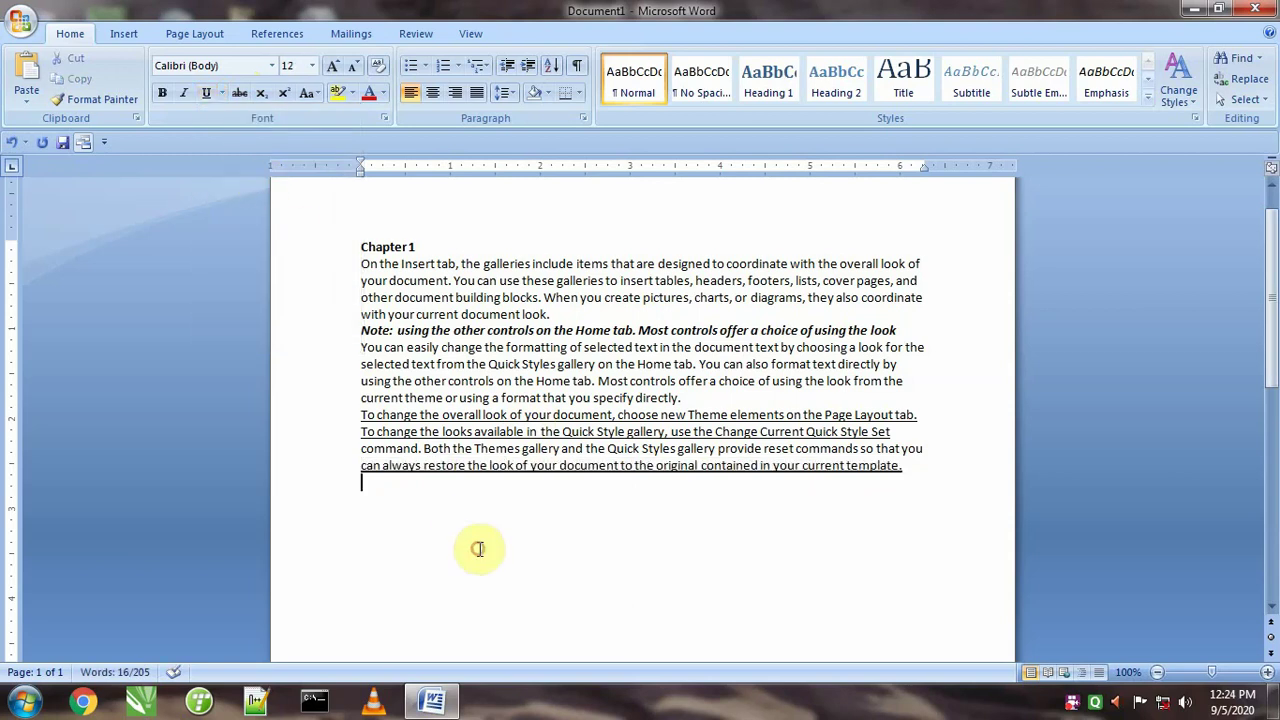
- Set the underline colour of the last paragraph's last line to red, deselect it and inspect the underline
click(326, 468)
click(221, 92)
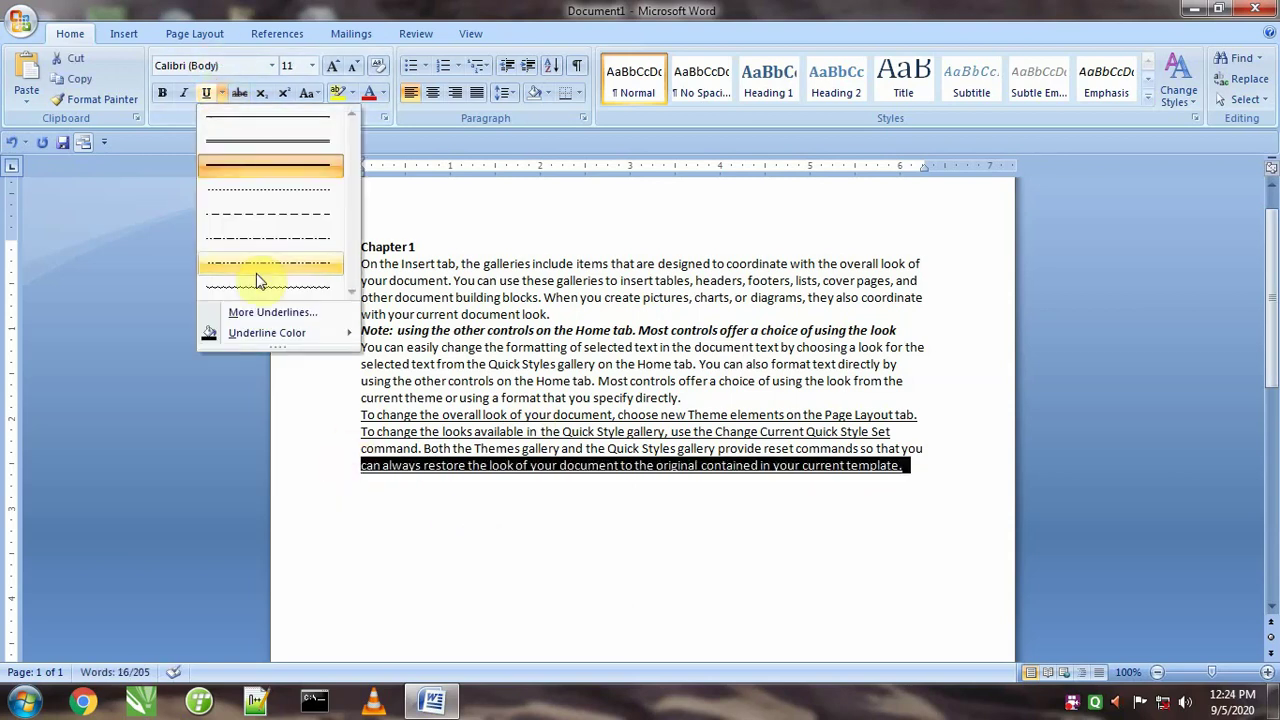
mouse_move(242, 334)
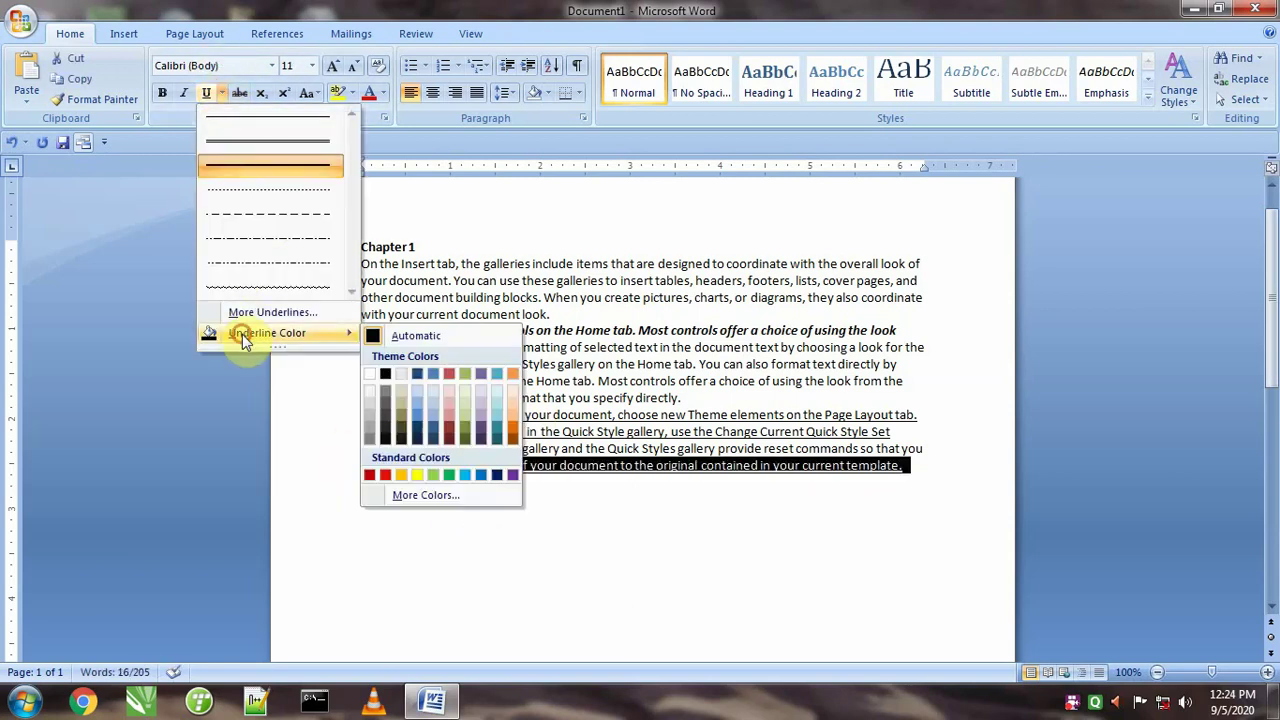
click(390, 476)
click(877, 614)
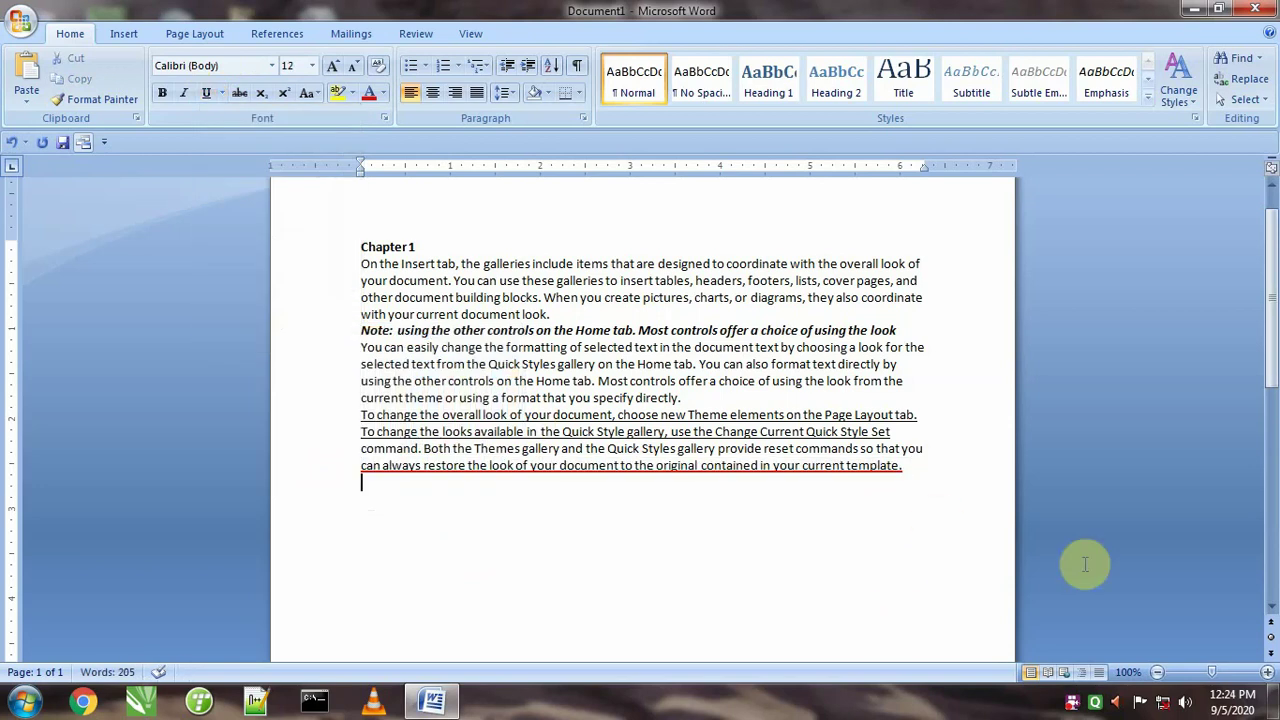
click(1267, 672)
click(1267, 676)
click(1267, 676)
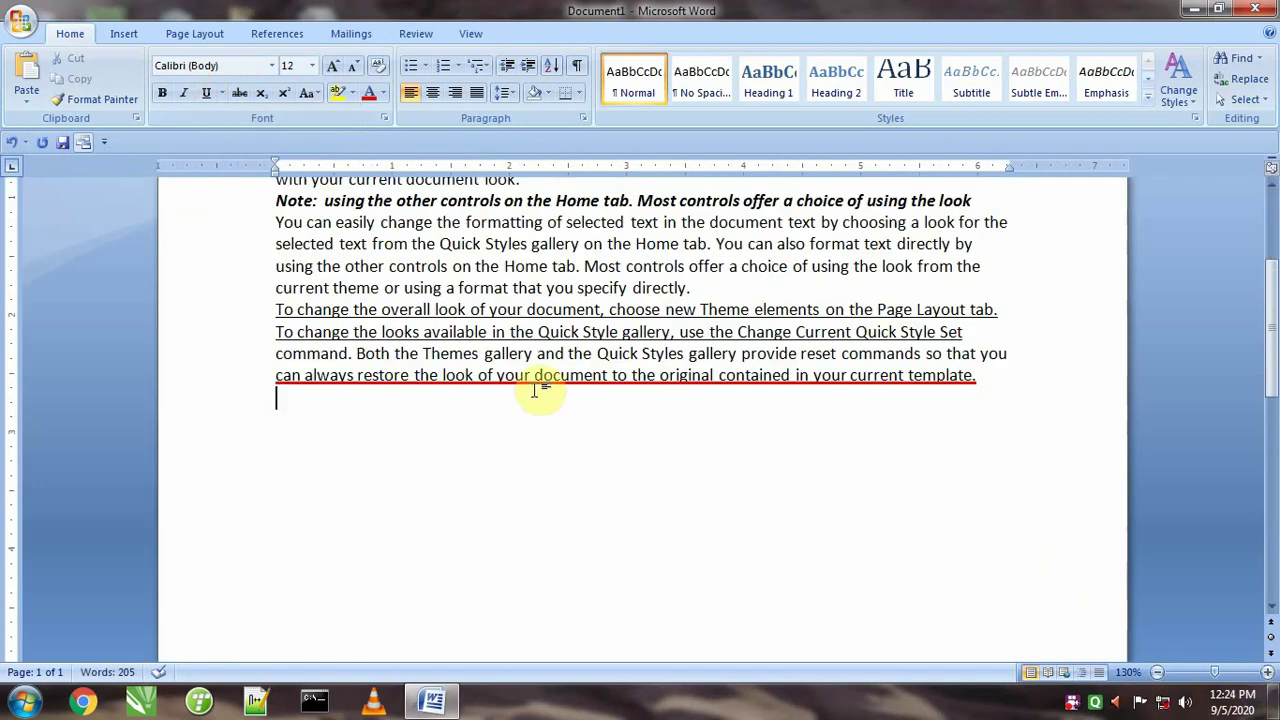
- Change the underline of the last paragraph's last line to a double underline and deselect it
click(242, 378)
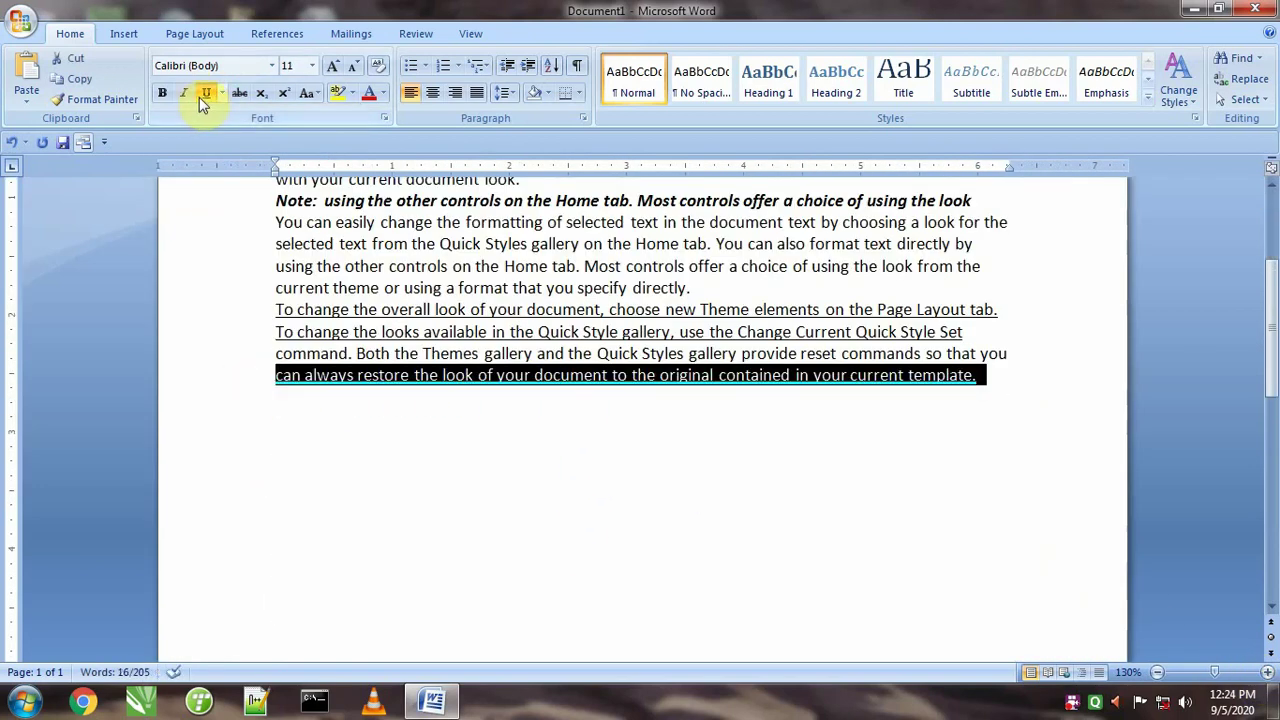
click(224, 93)
click(226, 142)
click(406, 414)
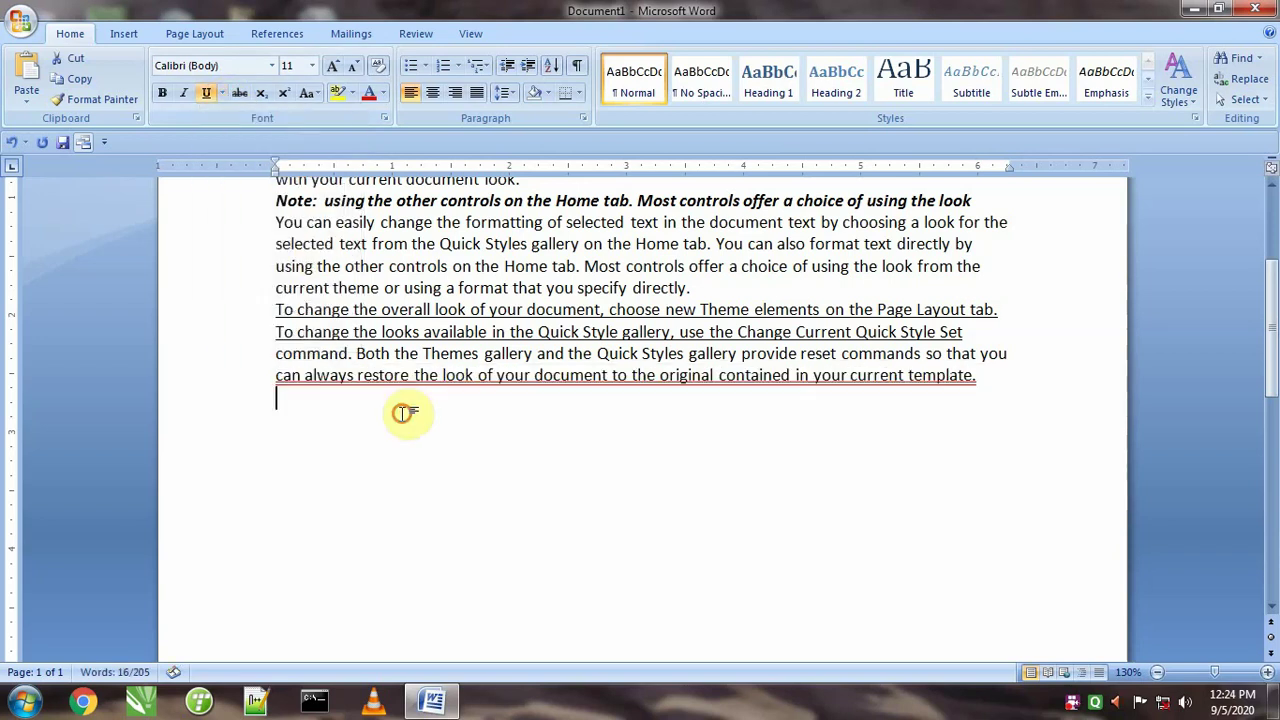
- Below the last paragraph, add three separate lines reading "CTR+B = Bold", "CTR+I = Italic" and "CTR+U = Under line"
click(1267, 672)
click(1267, 672)
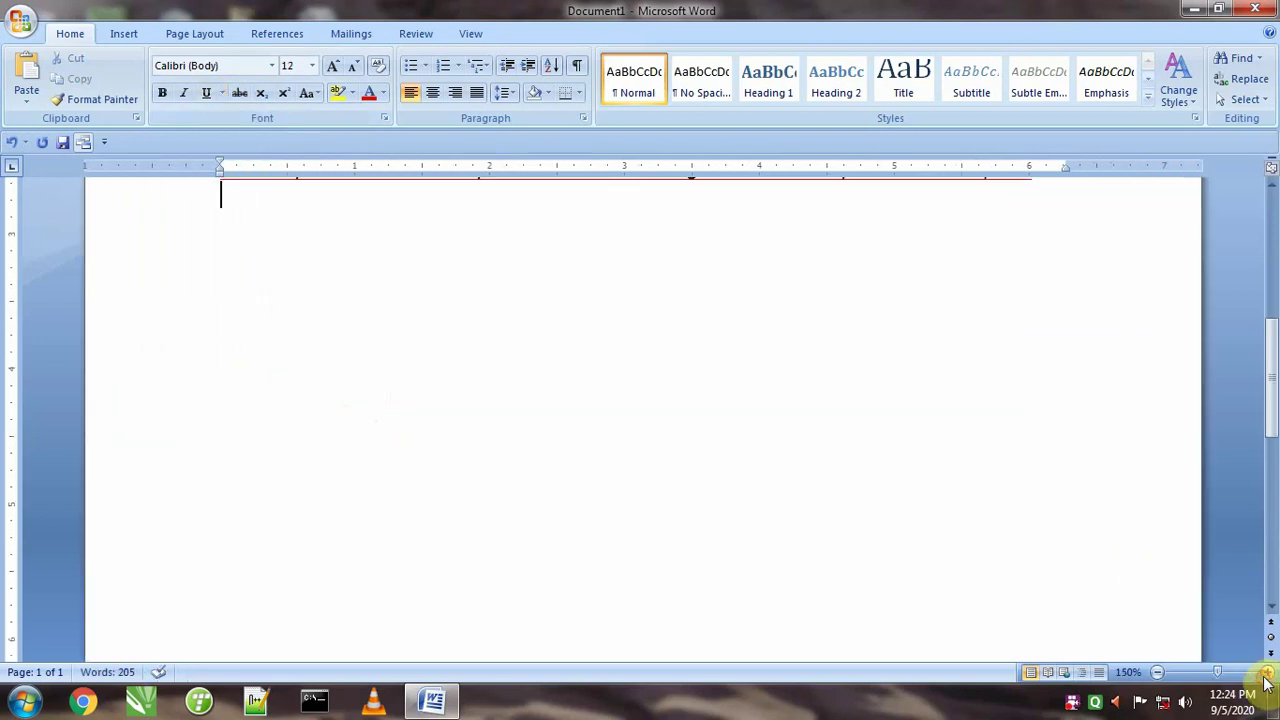
click(1267, 672)
scroll(570, 435, up, 4)
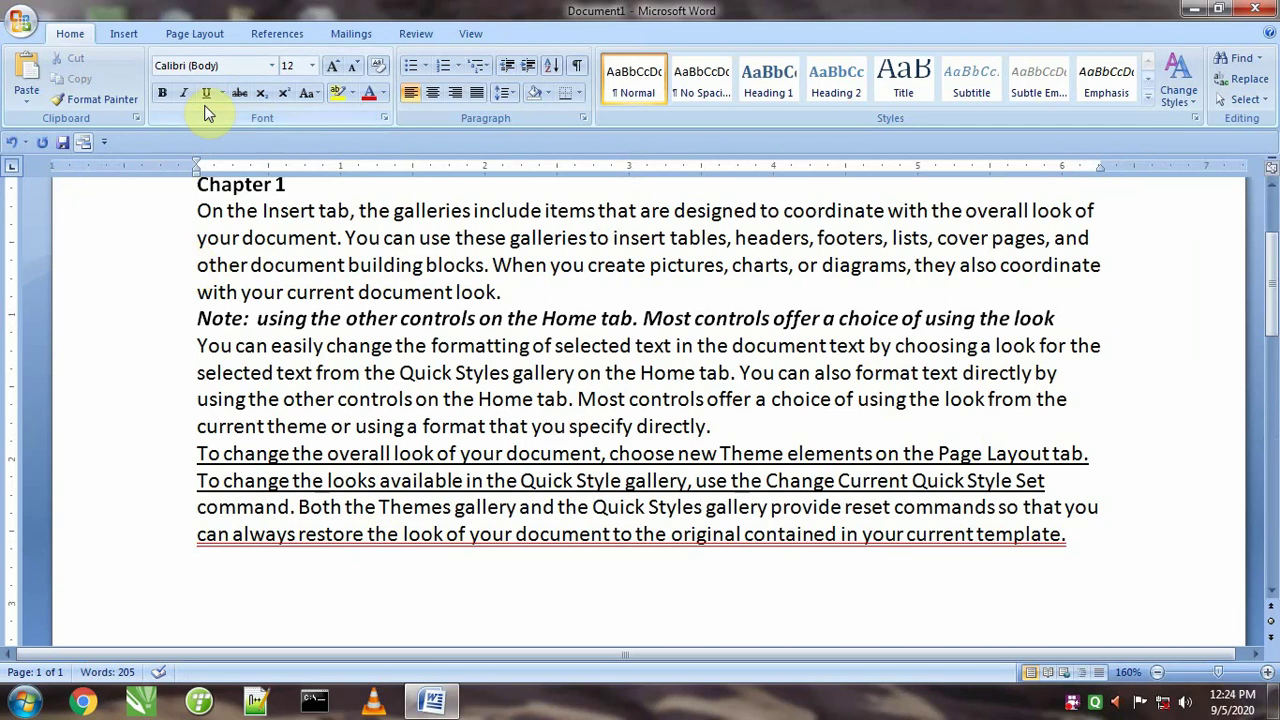
key(BackSpace)
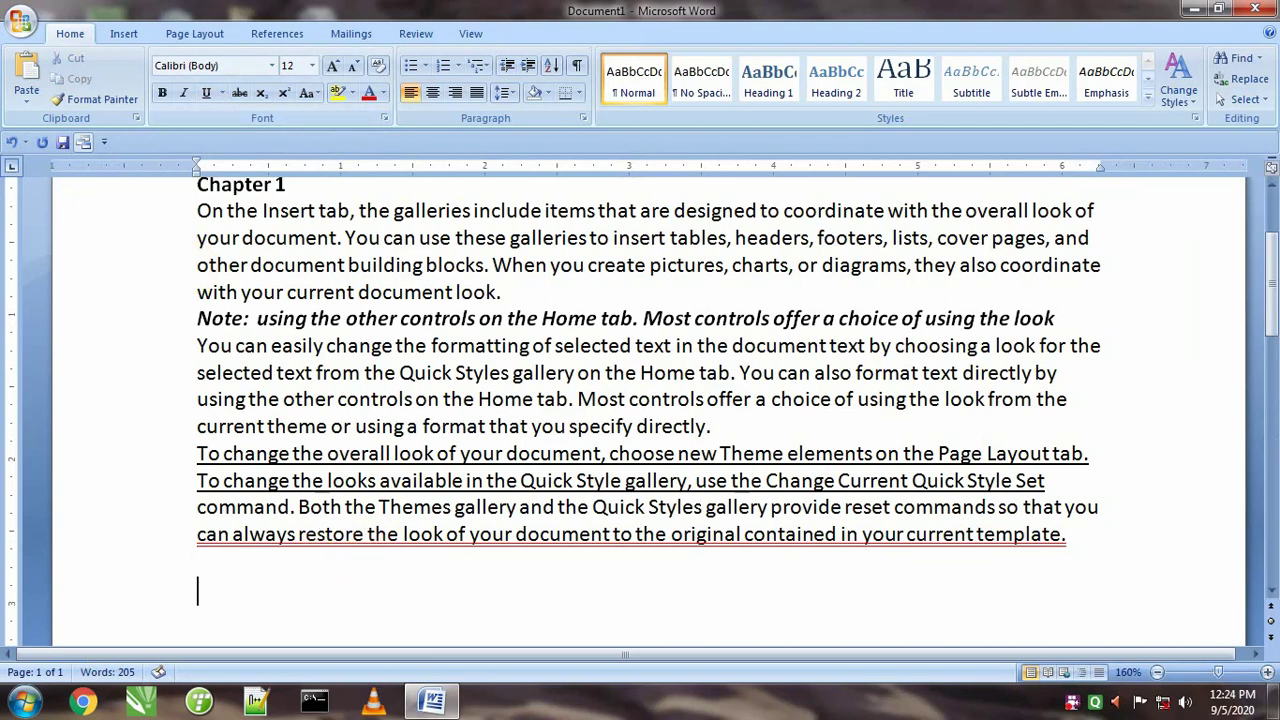
text(CTR+B = Bol)
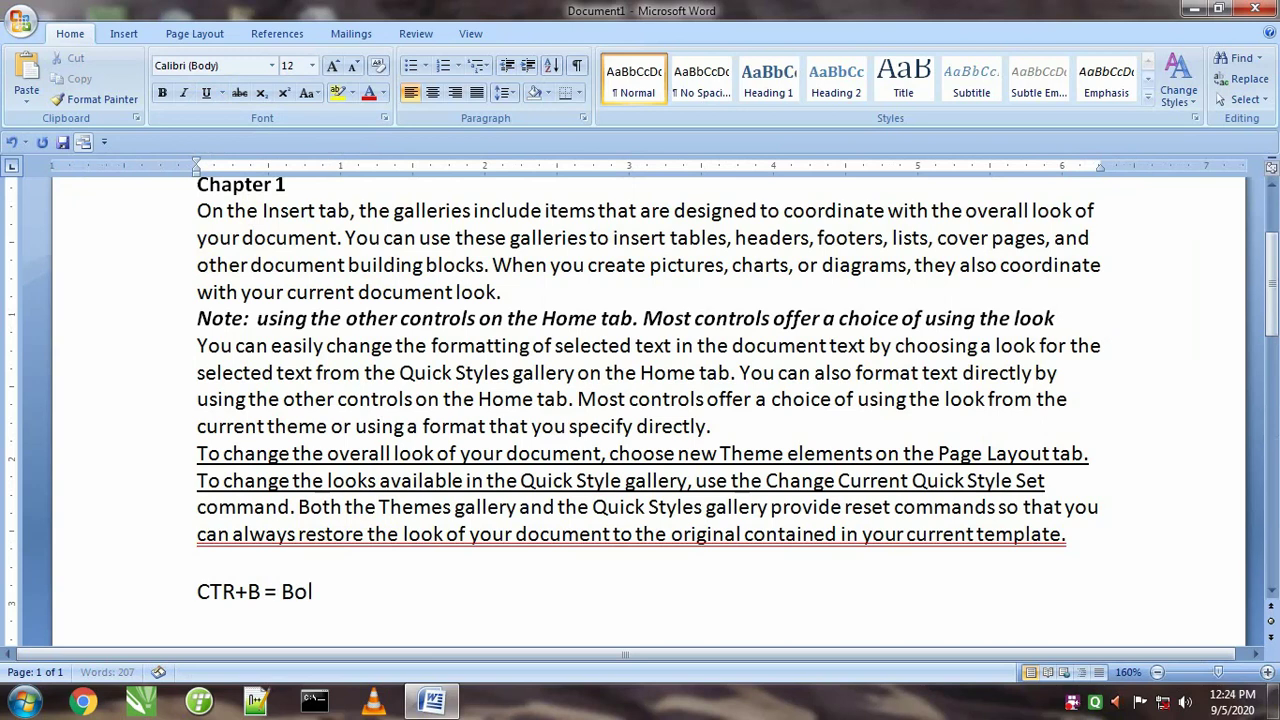
text(d CTR+I  = Italic)
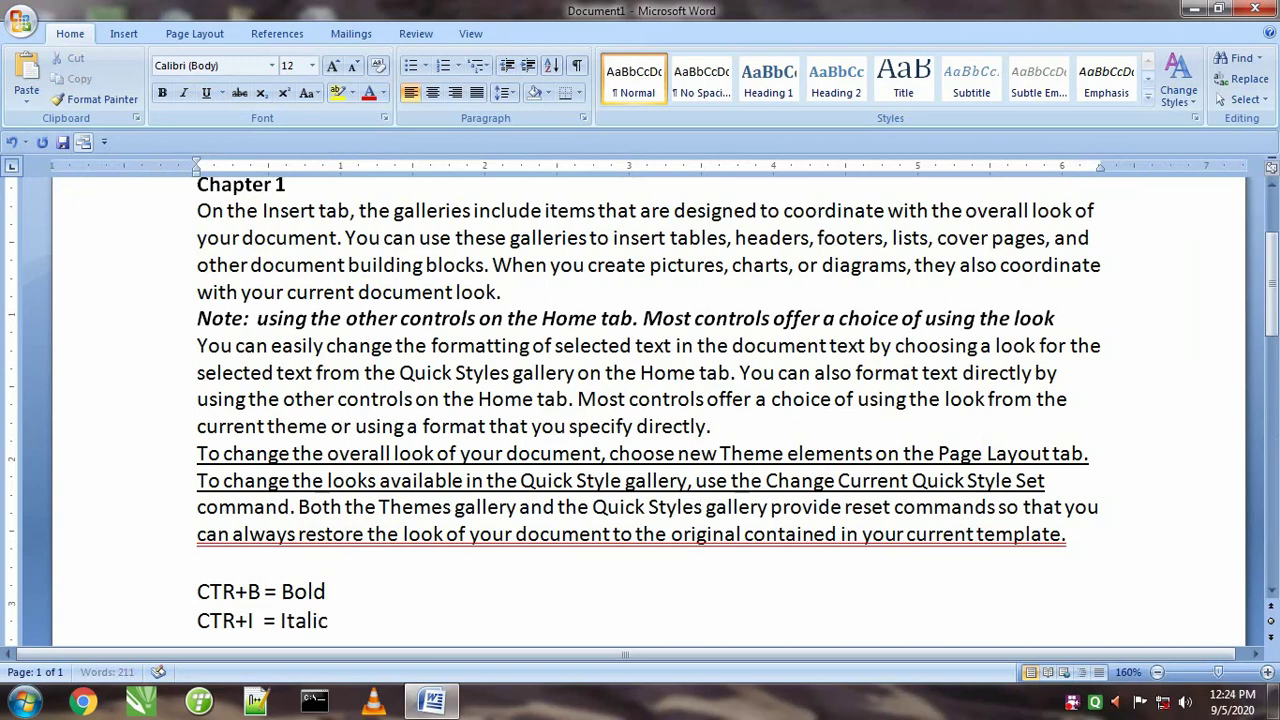
key(Return)
text(CTR+)
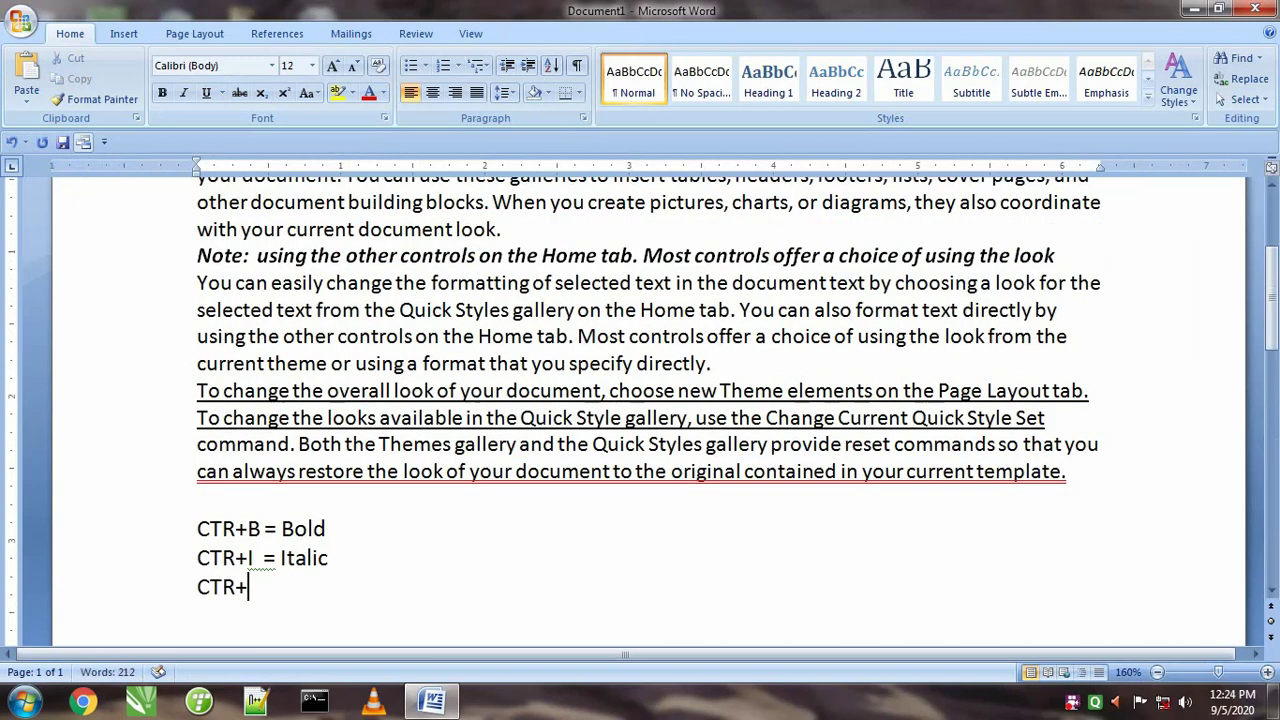
text(U = Under line)
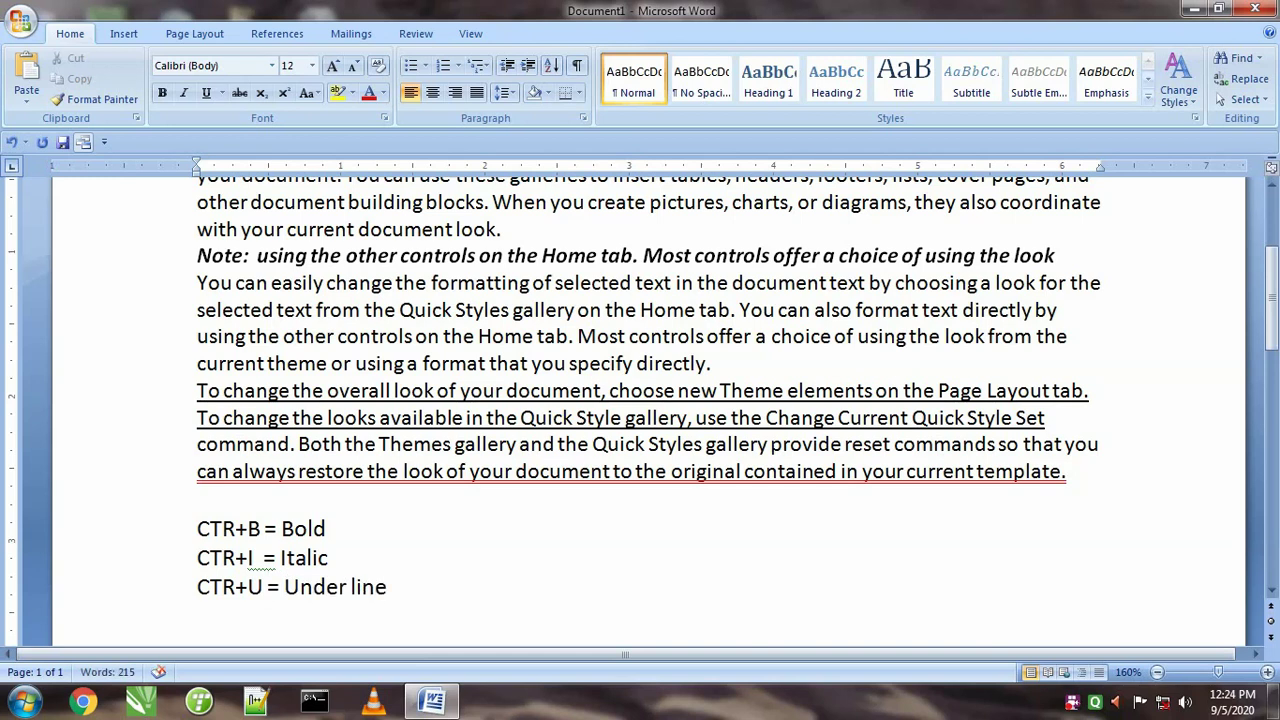
- Make the line starting "selected text from the Quick Styles gallery" bold, italic and underlined
click(149, 315)
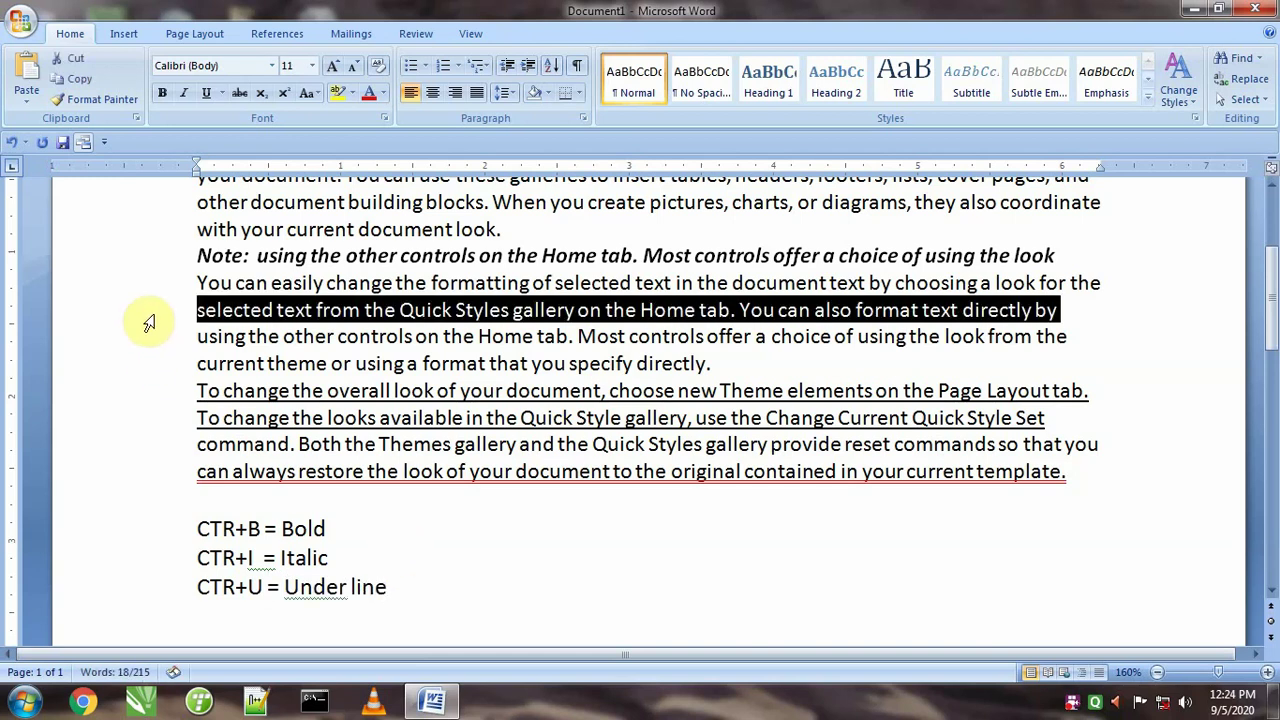
key(ctrl+b)
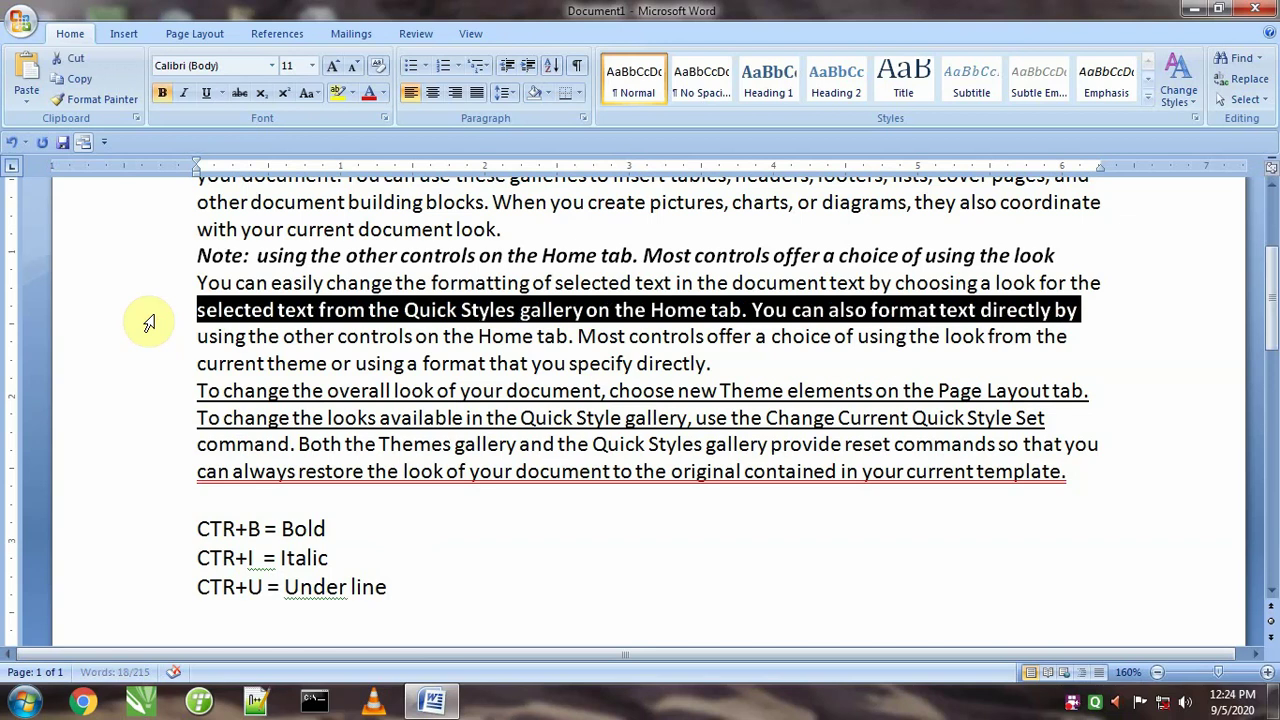
click(280, 338)
click(154, 312)
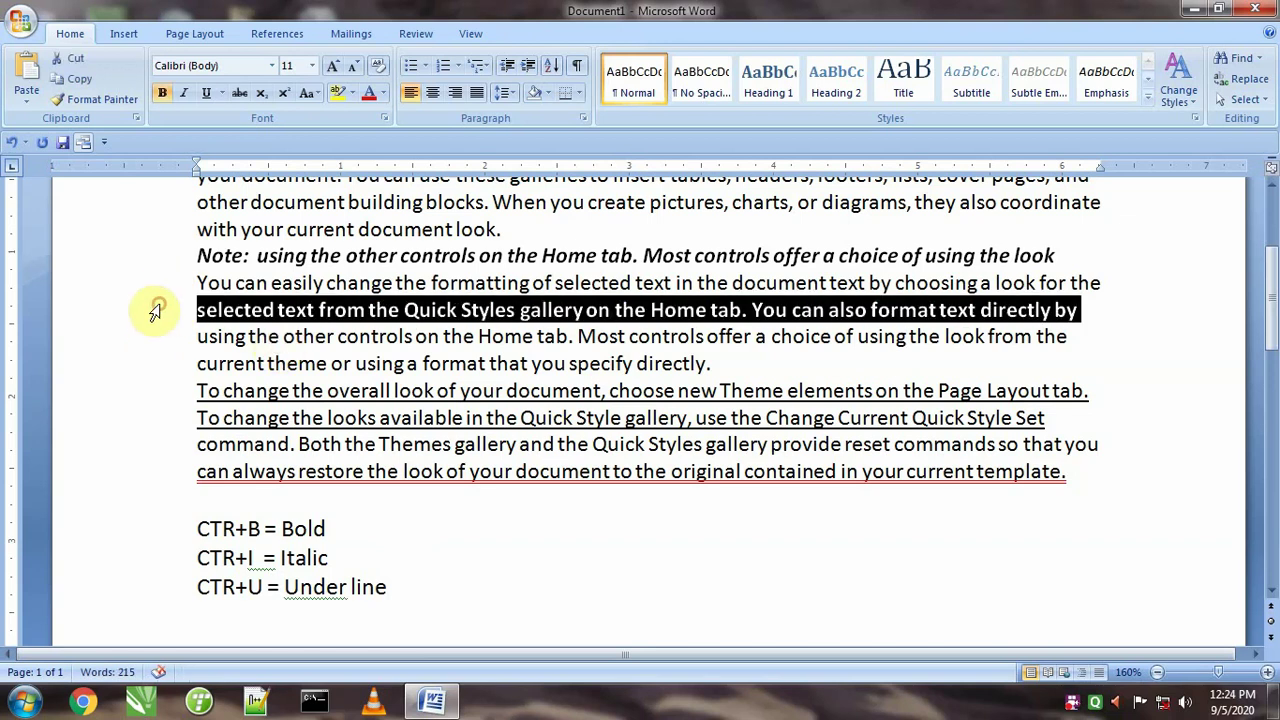
key(ctrl+i)
click(168, 364)
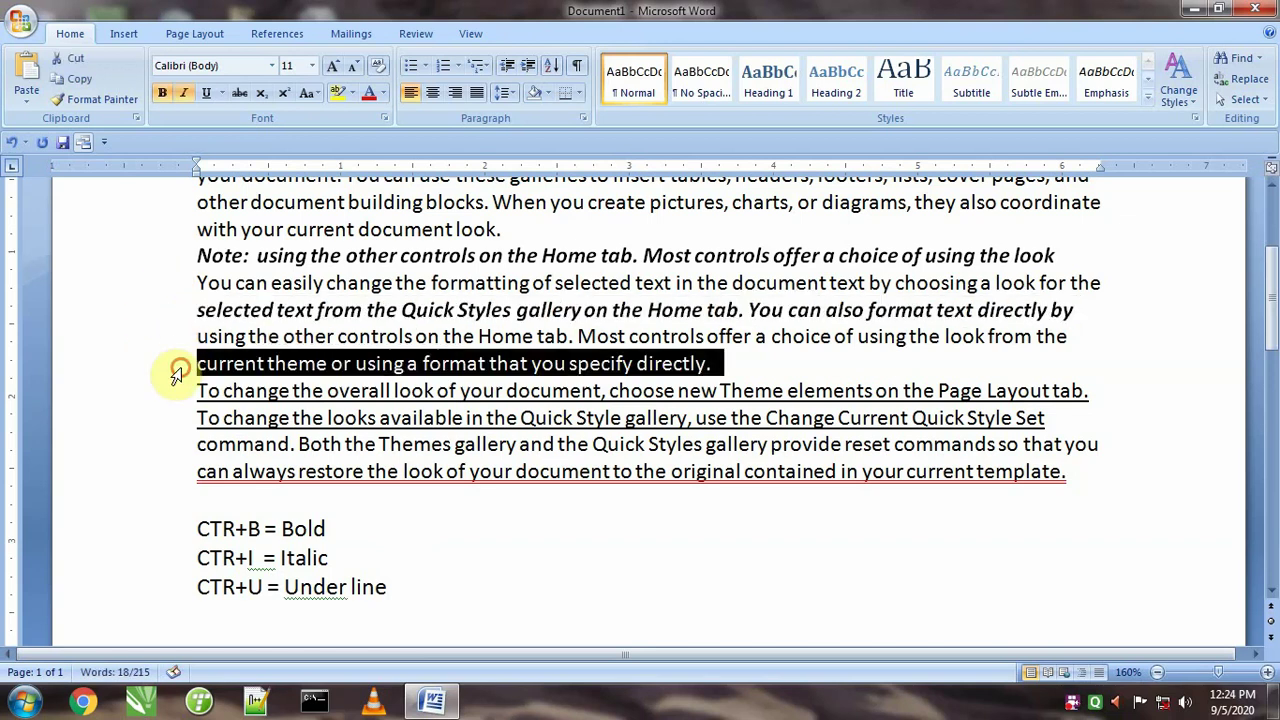
click(156, 312)
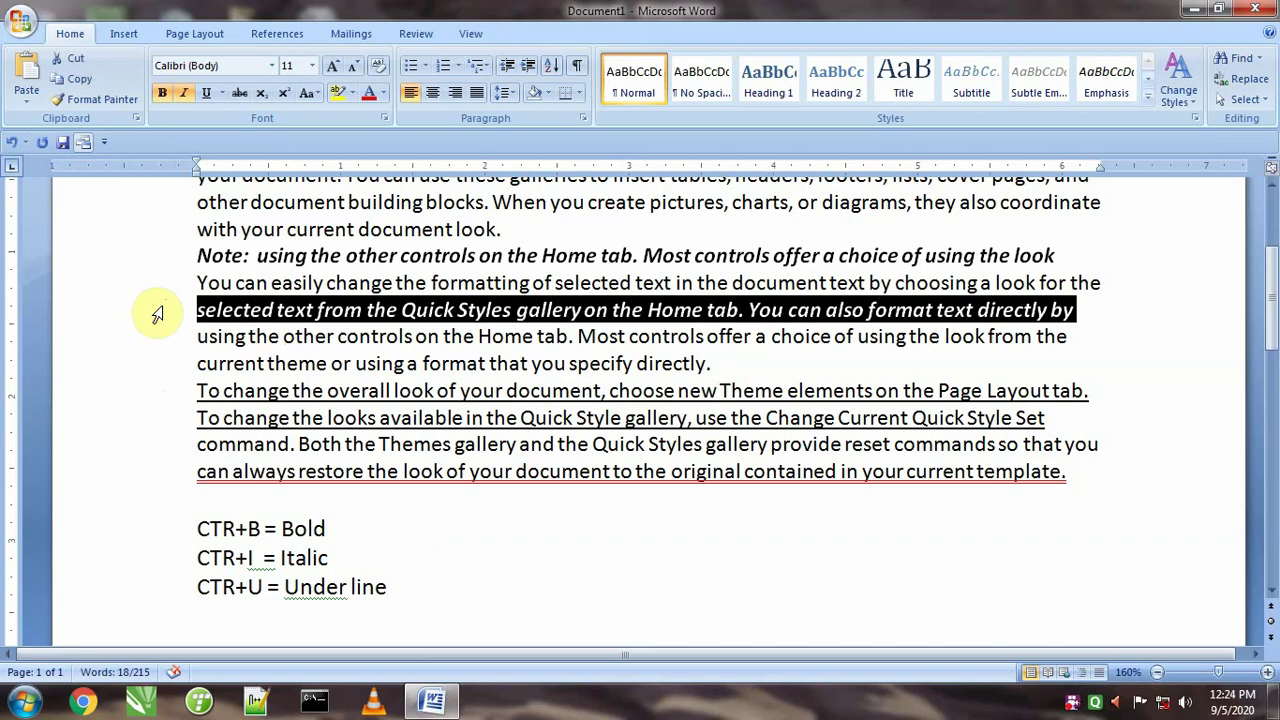
key(ctrl+u)
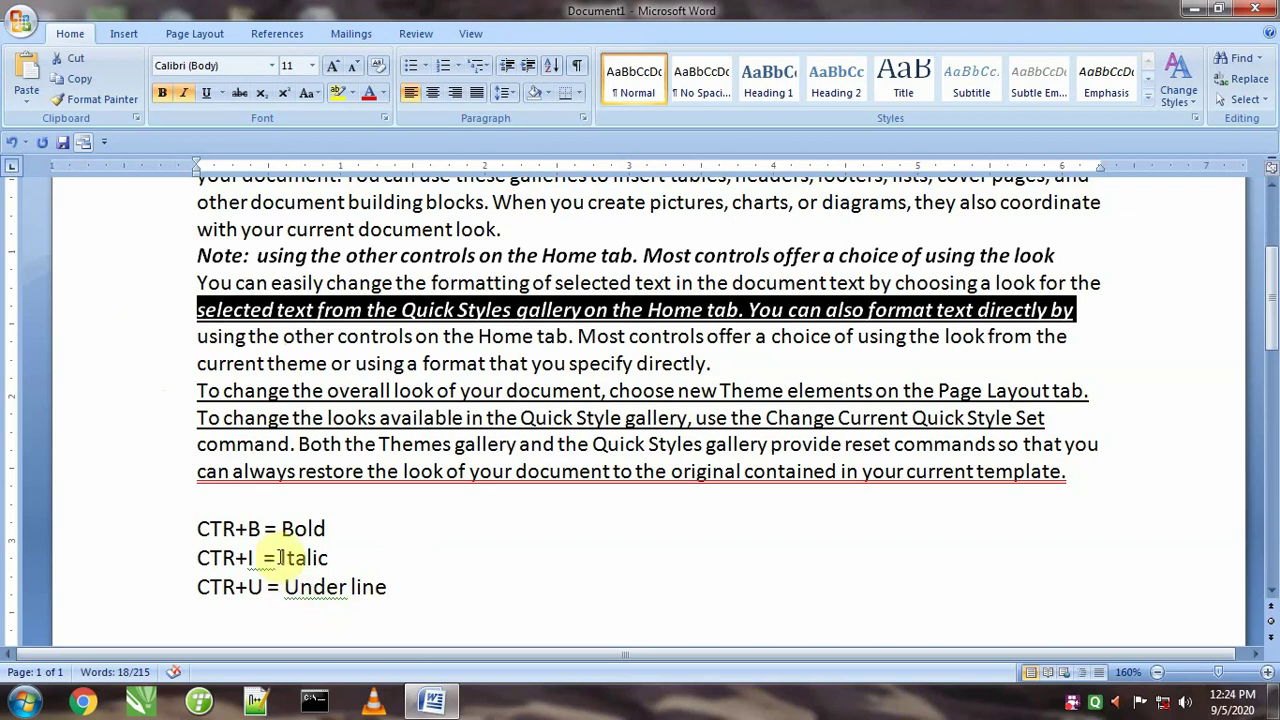
- Make the line starting "using the other controls" in the paragraph below the Note bold and deselect it
click(158, 343)
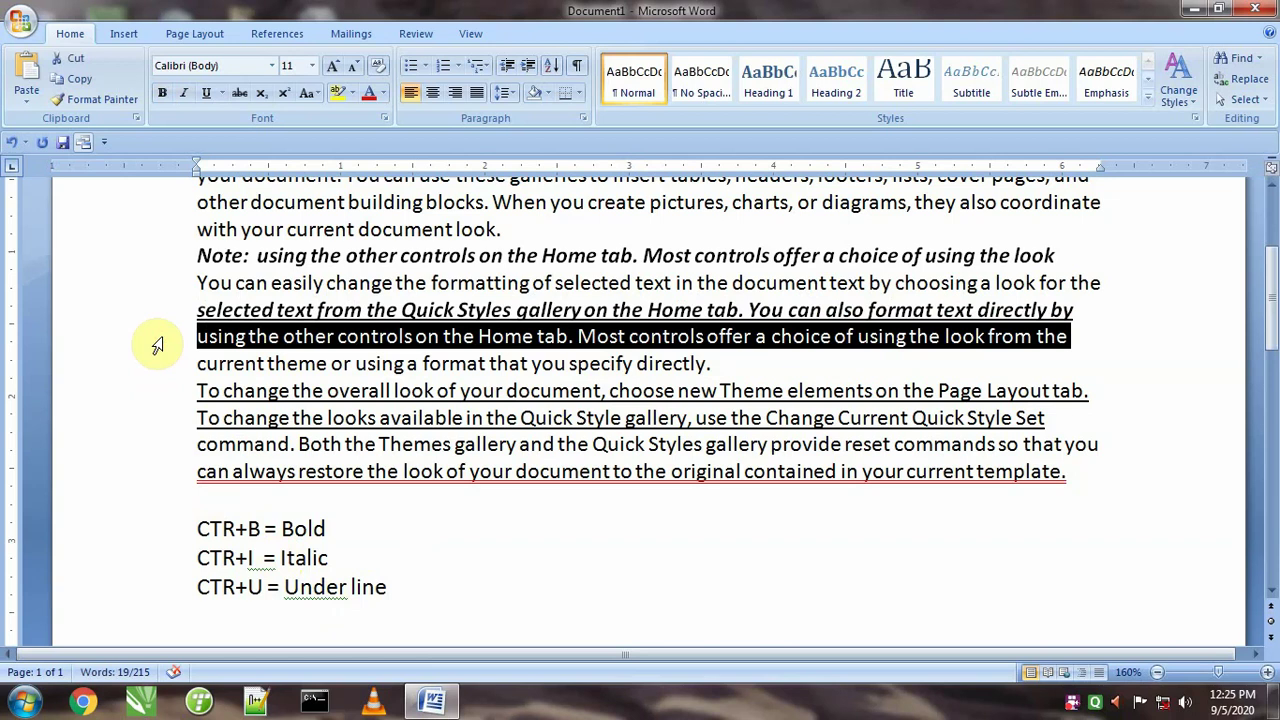
key(ctrl+b)
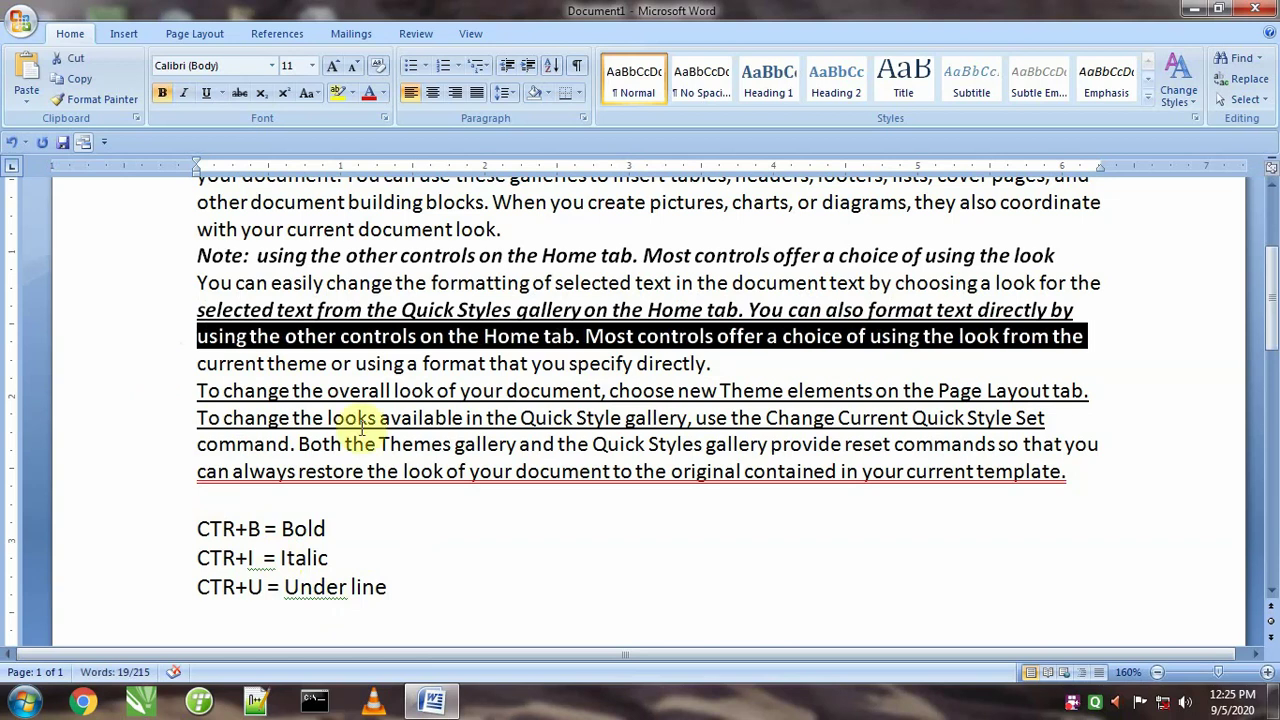
click(291, 477)
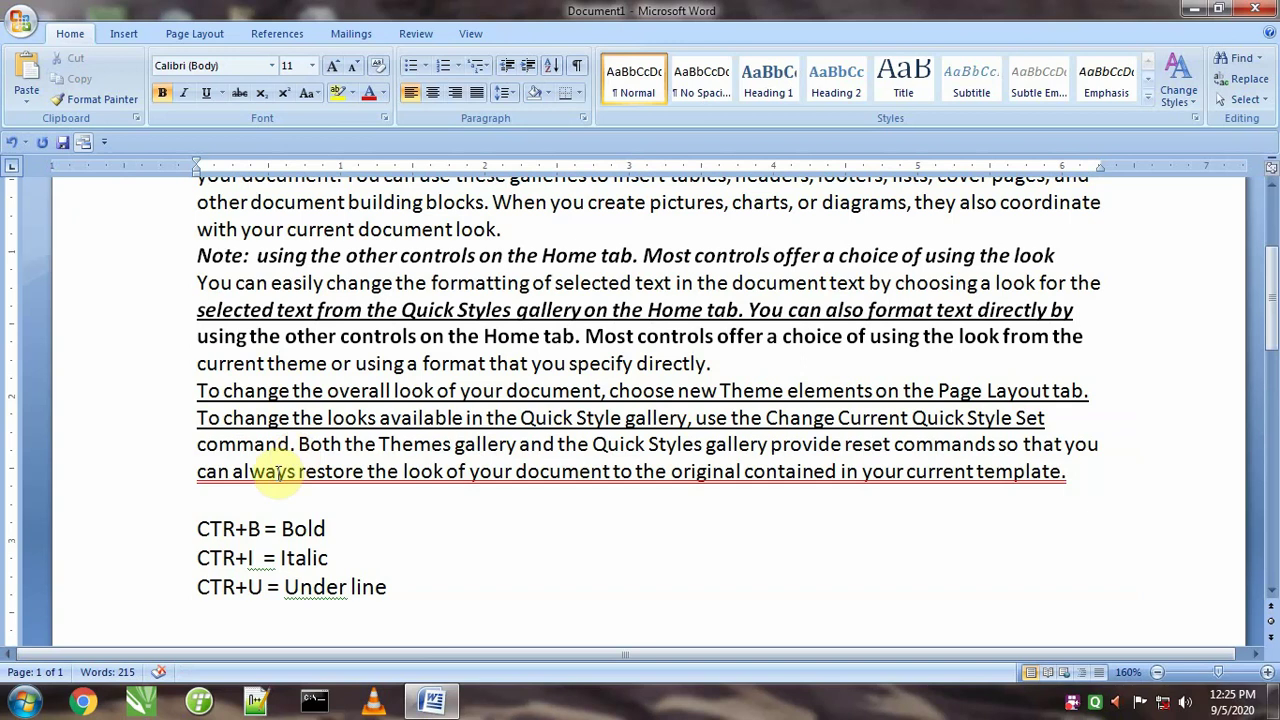
- Strike through the second line of the paragraph under Chapter 1 and deselect it
scroll(170, 362, up, 3)
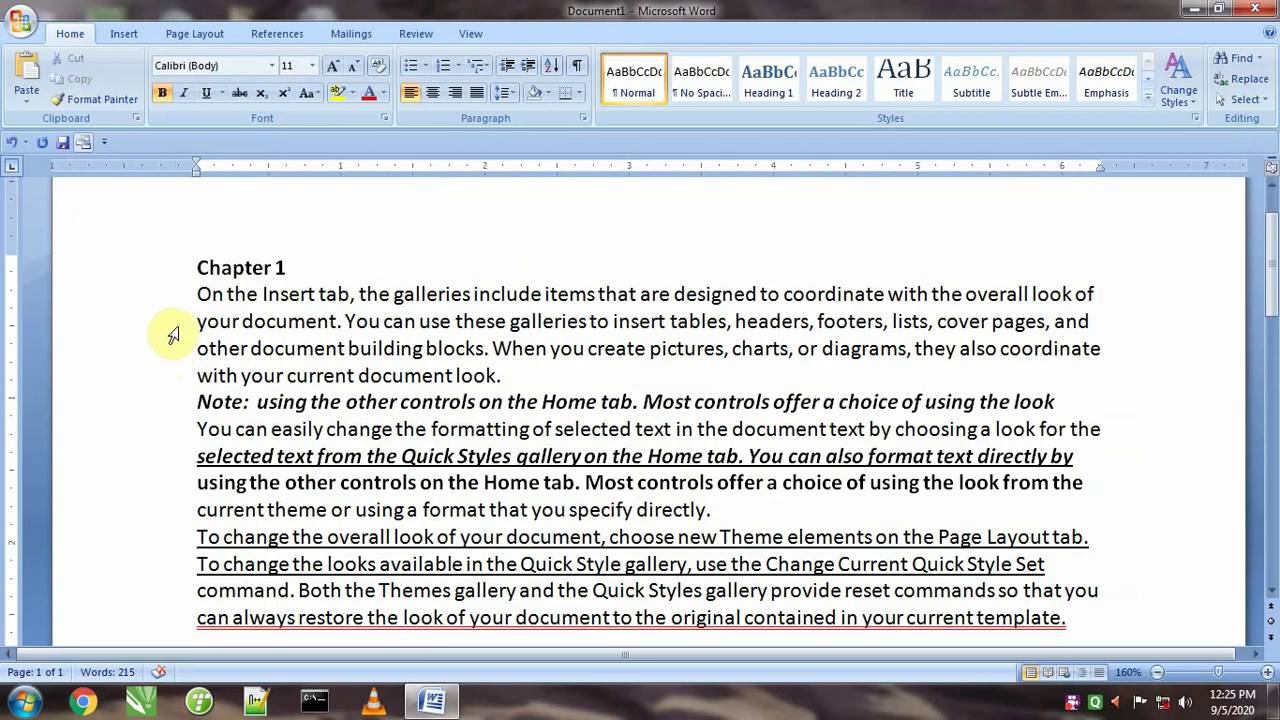
click(171, 322)
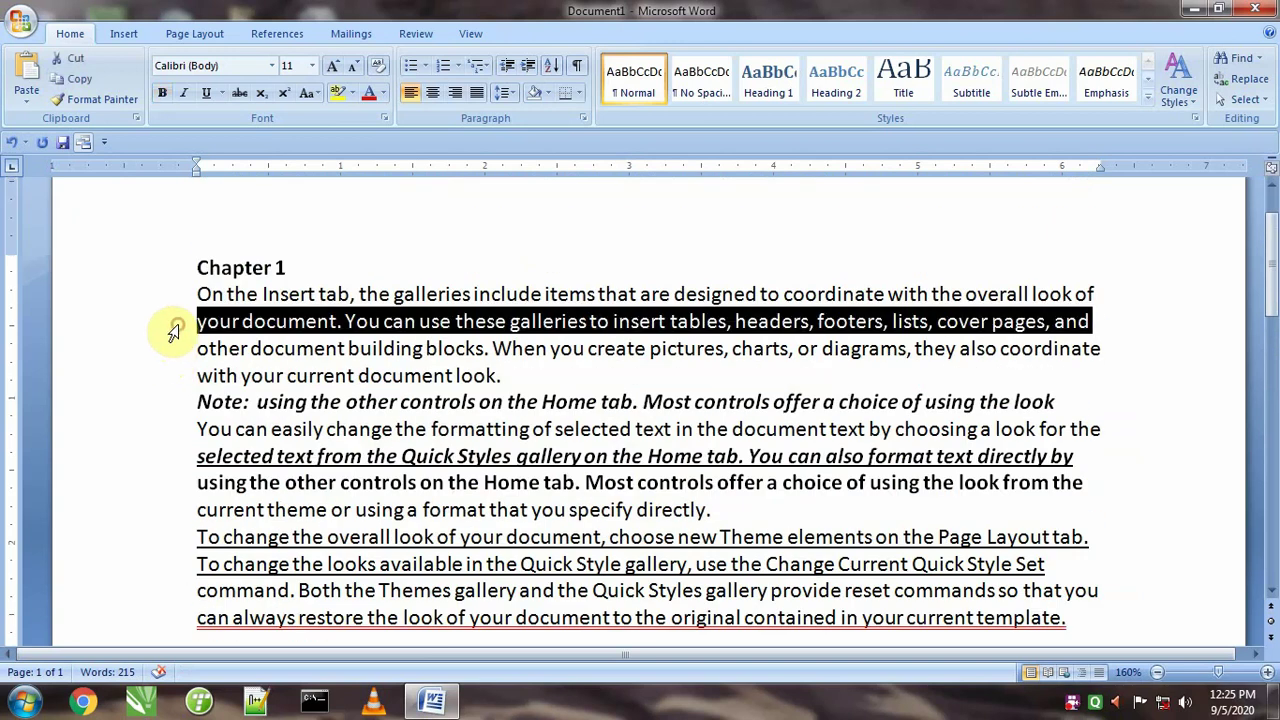
click(239, 92)
click(356, 375)
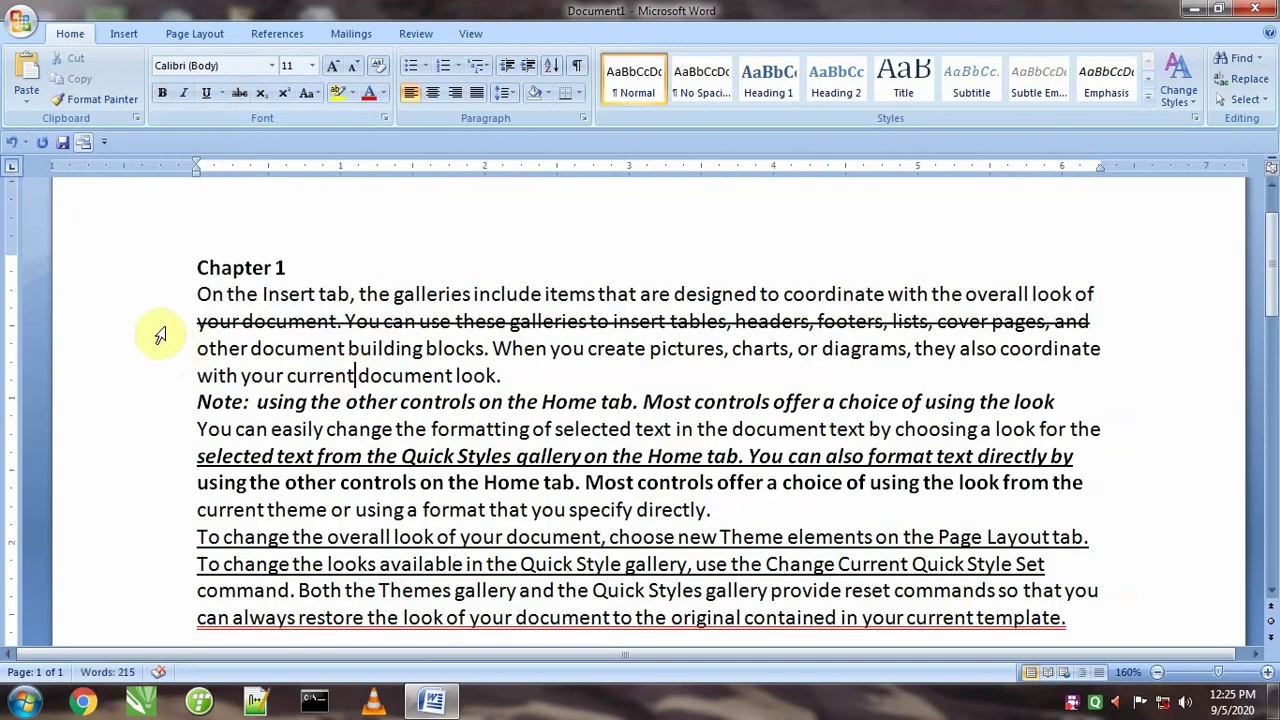
- Remove the strikethrough from the second line under Chapter 1, reapply it and deselect the line
click(163, 325)
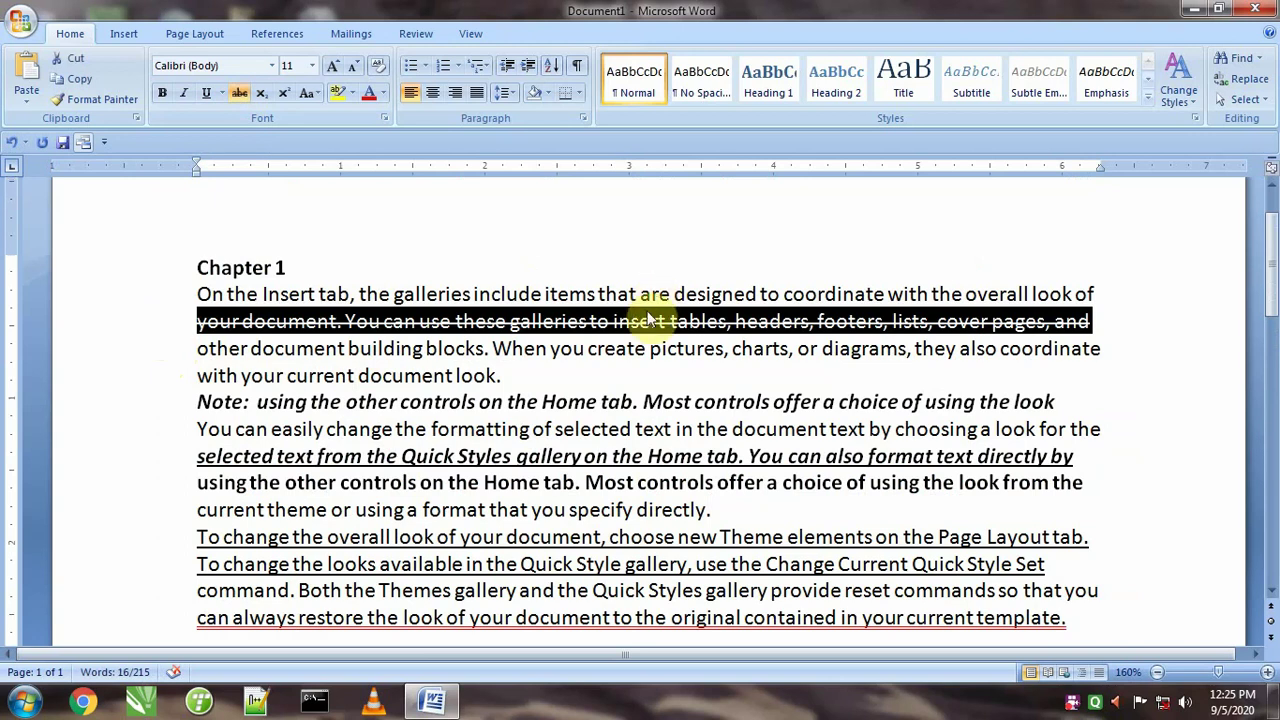
click(246, 95)
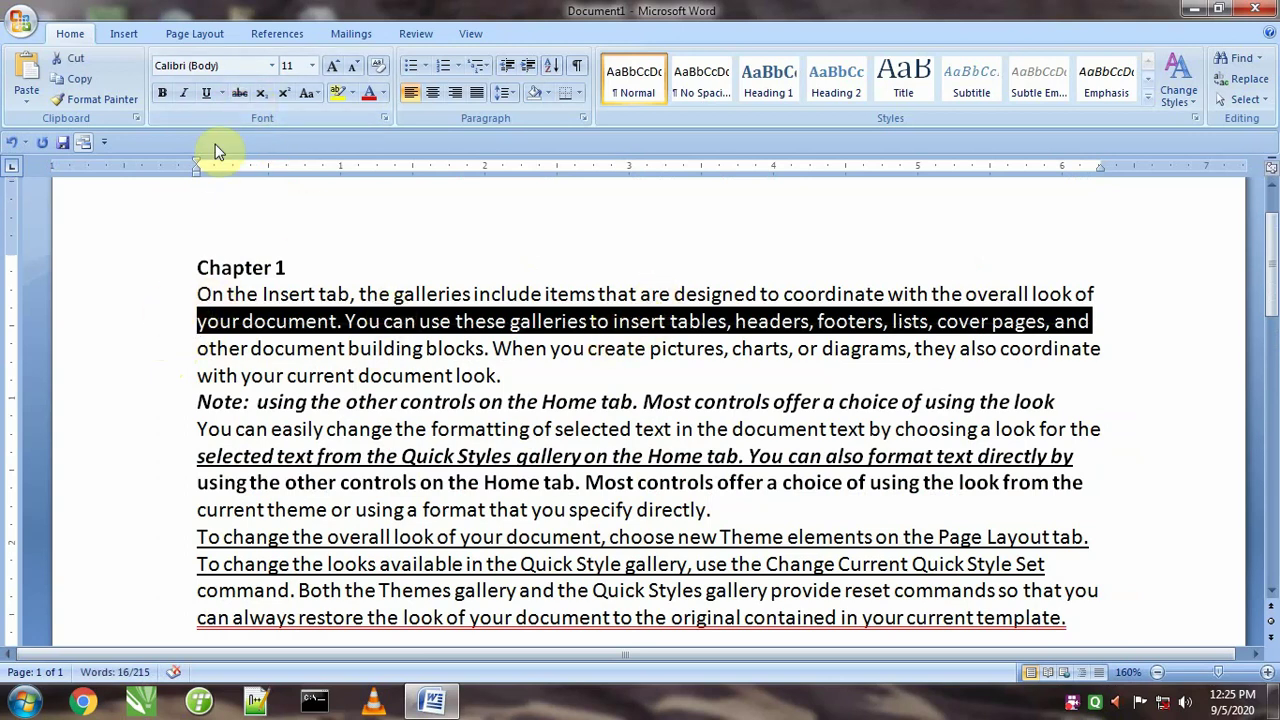
click(240, 93)
click(314, 349)
- Add the text "H2O" below the list of shortcuts, leaving one blank line between them
scroll(330, 385, down, 5)
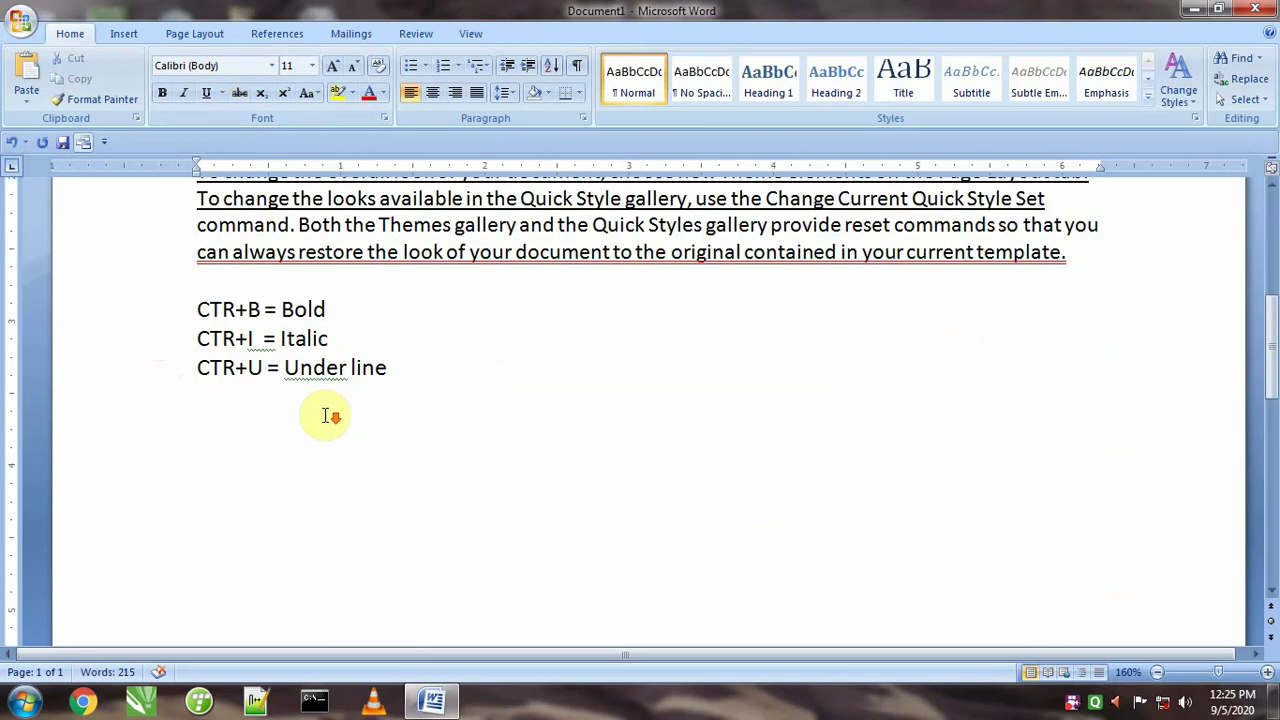
click(429, 384)
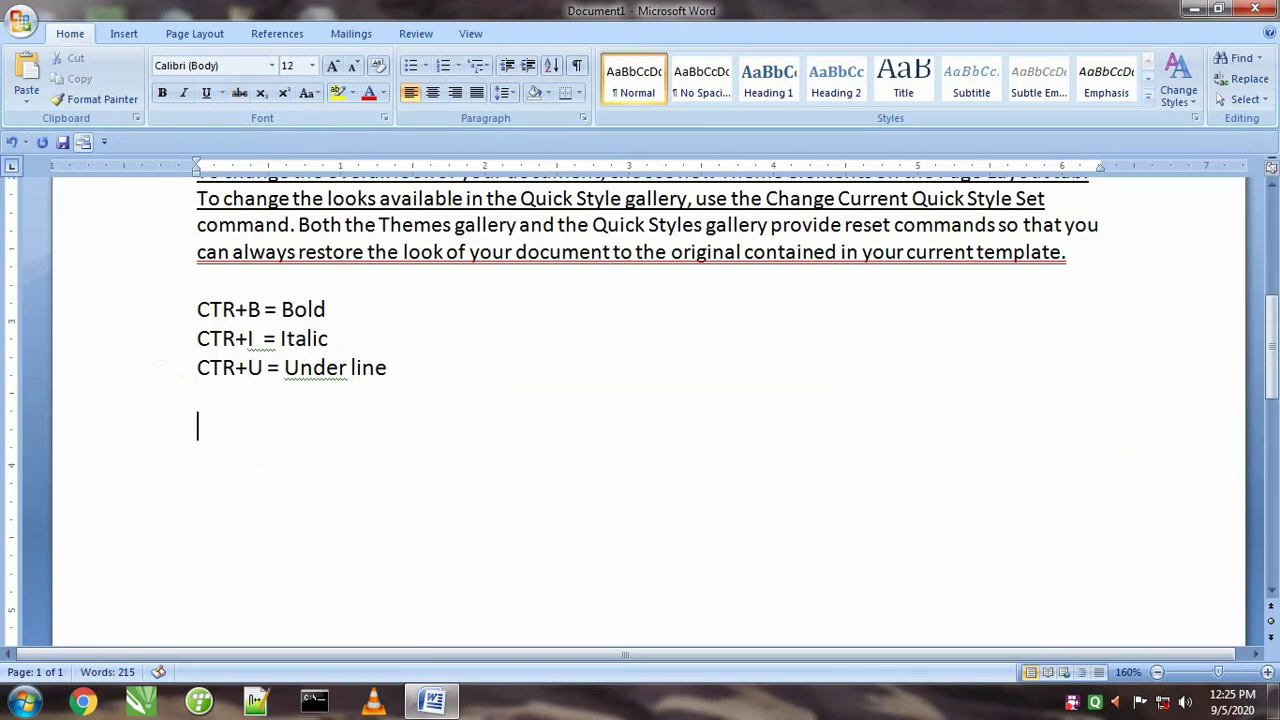
text(H2O)
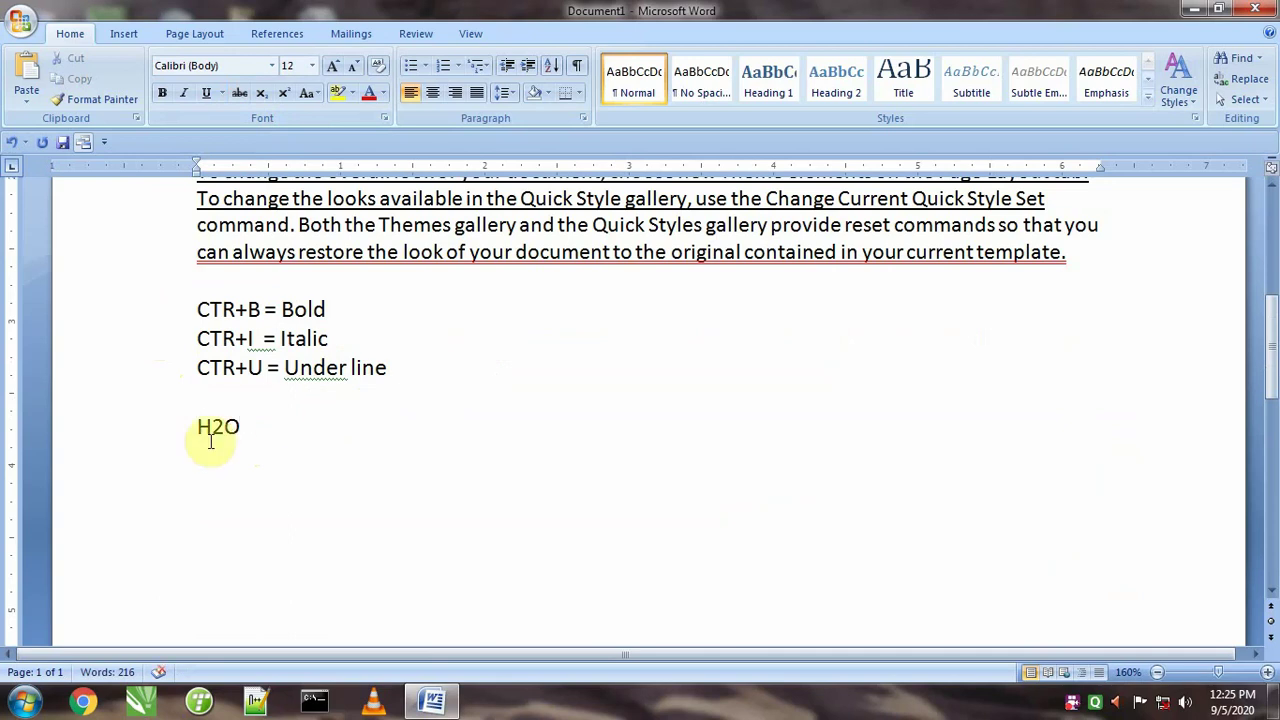
- Format the 2 in H2O as subscript, and return it to normal text
drag(222, 427, 209, 427)
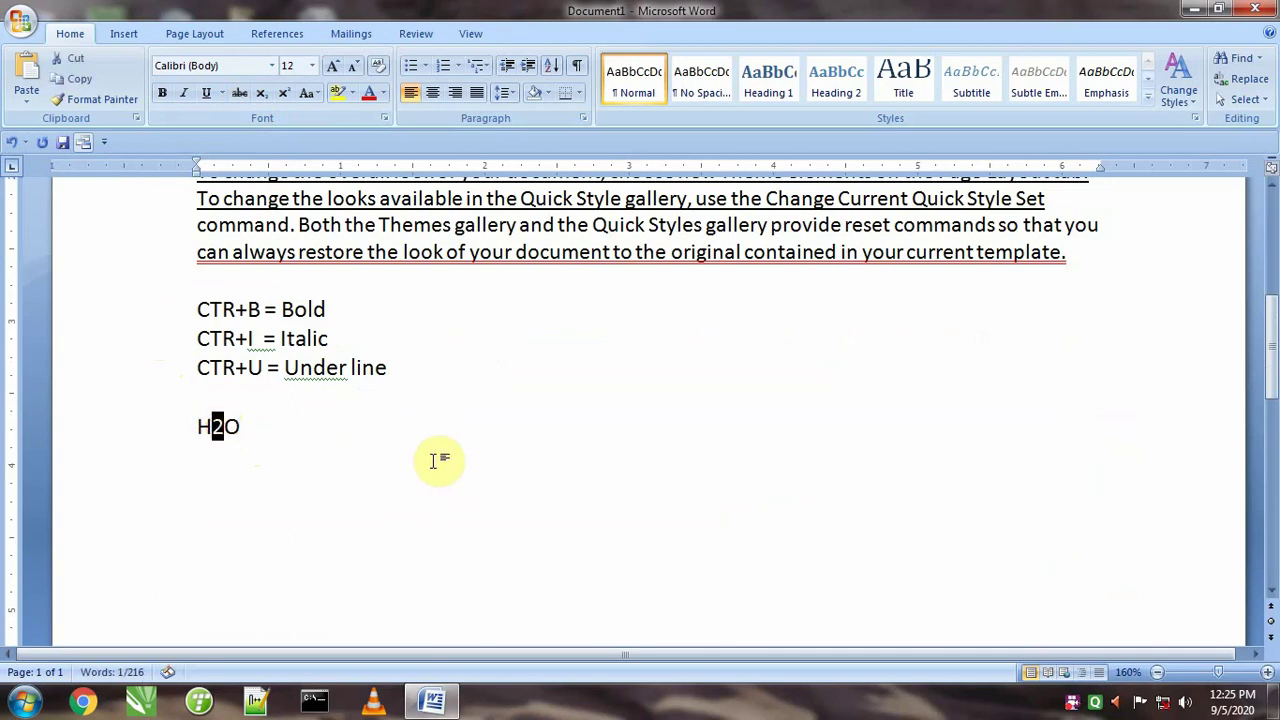
click(266, 99)
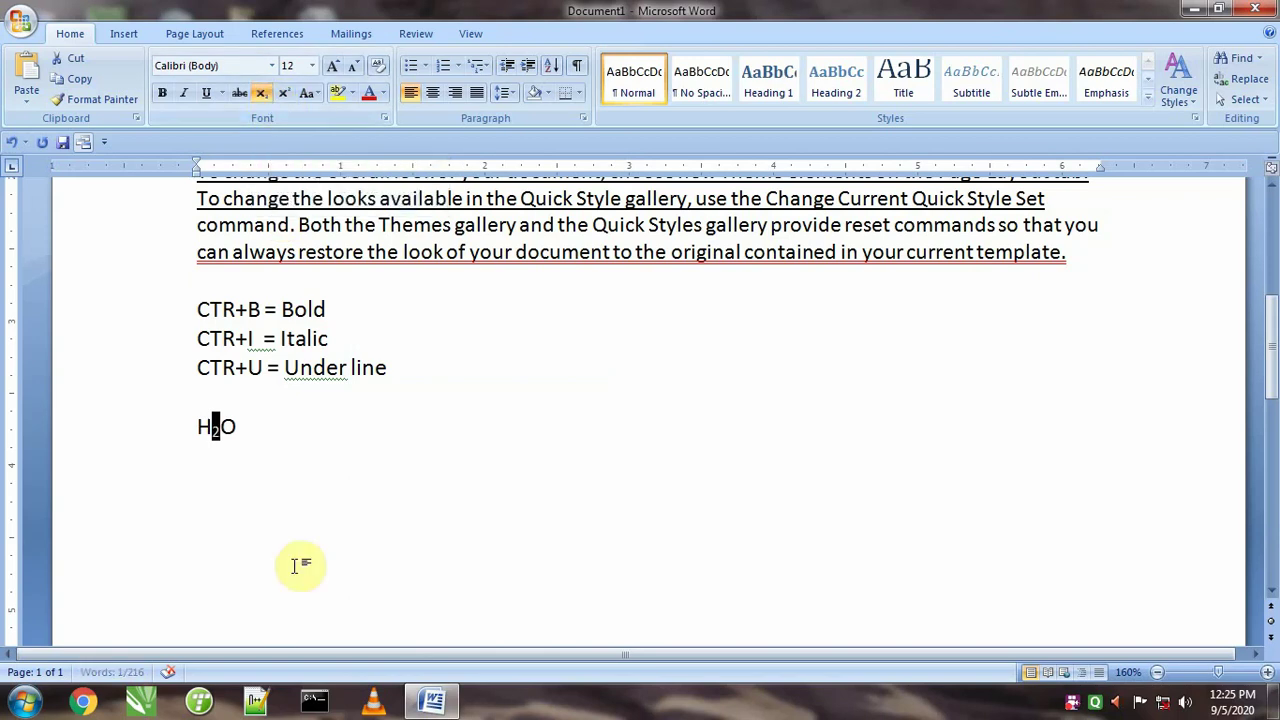
click(280, 515)
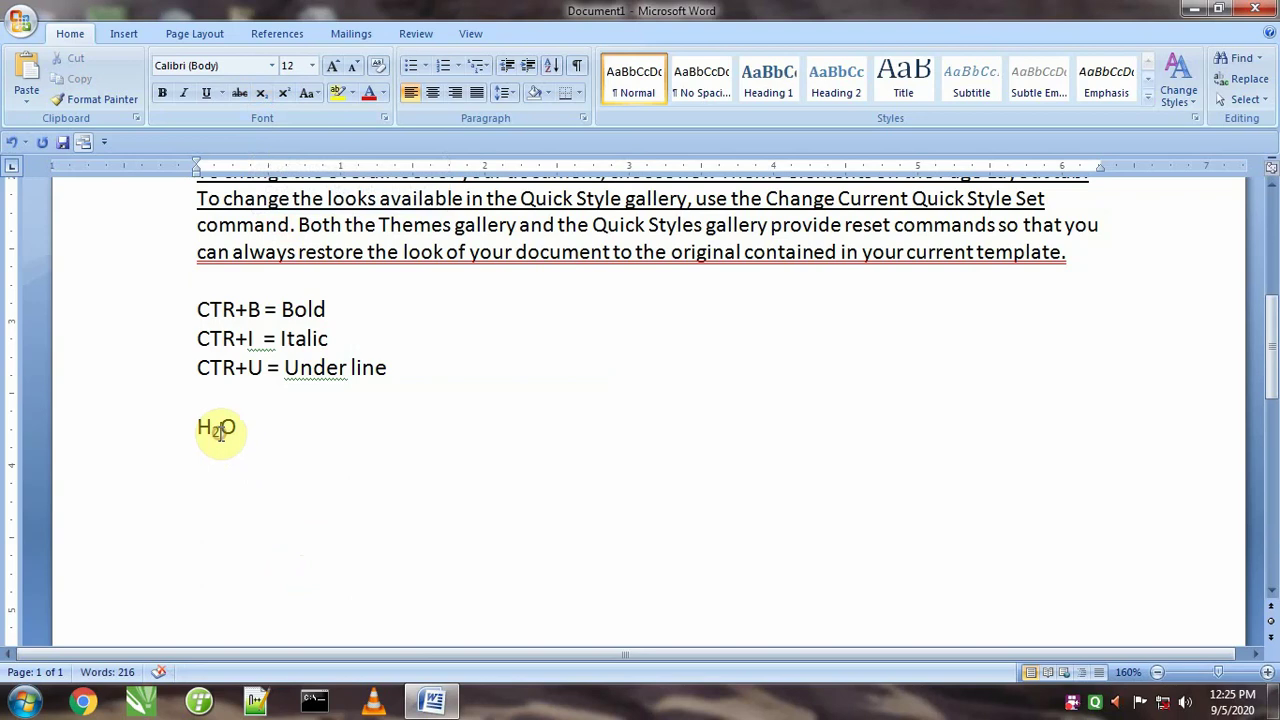
click(262, 92)
click(382, 486)
- Format the 2 in H2O as superscript and deselect it
drag(219, 427, 213, 428)
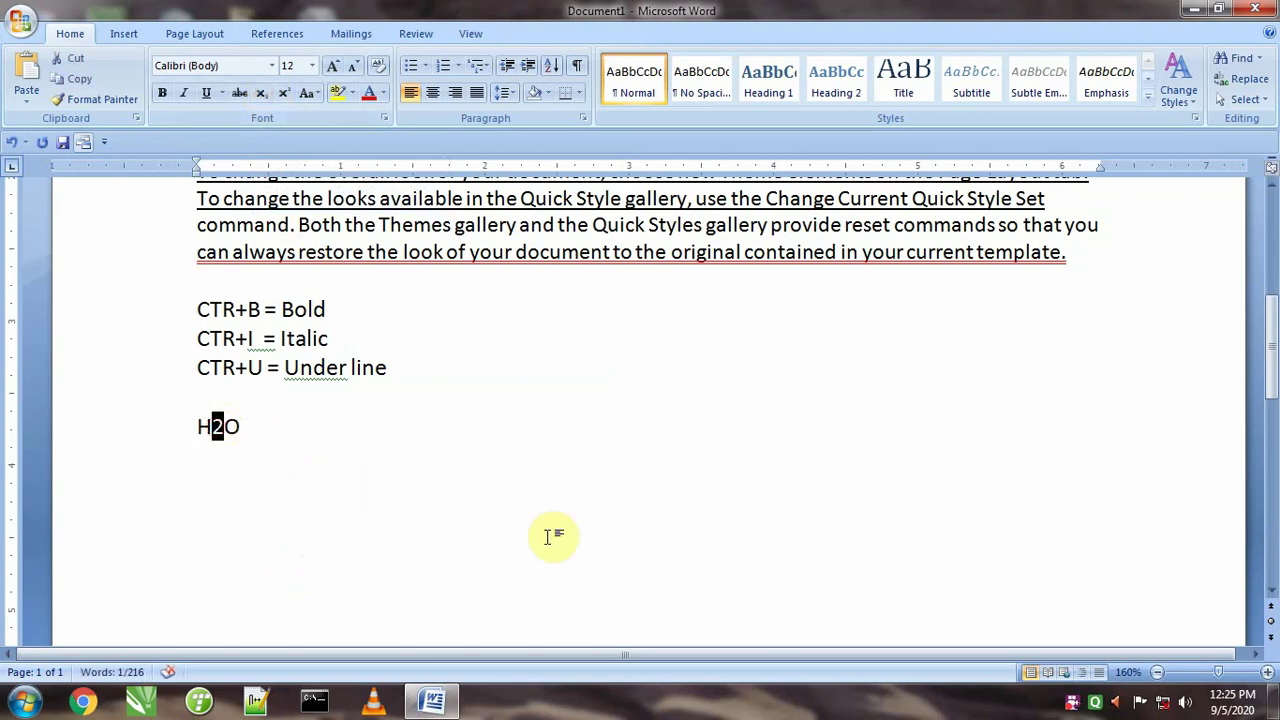
key(ctrl+shift+plus)
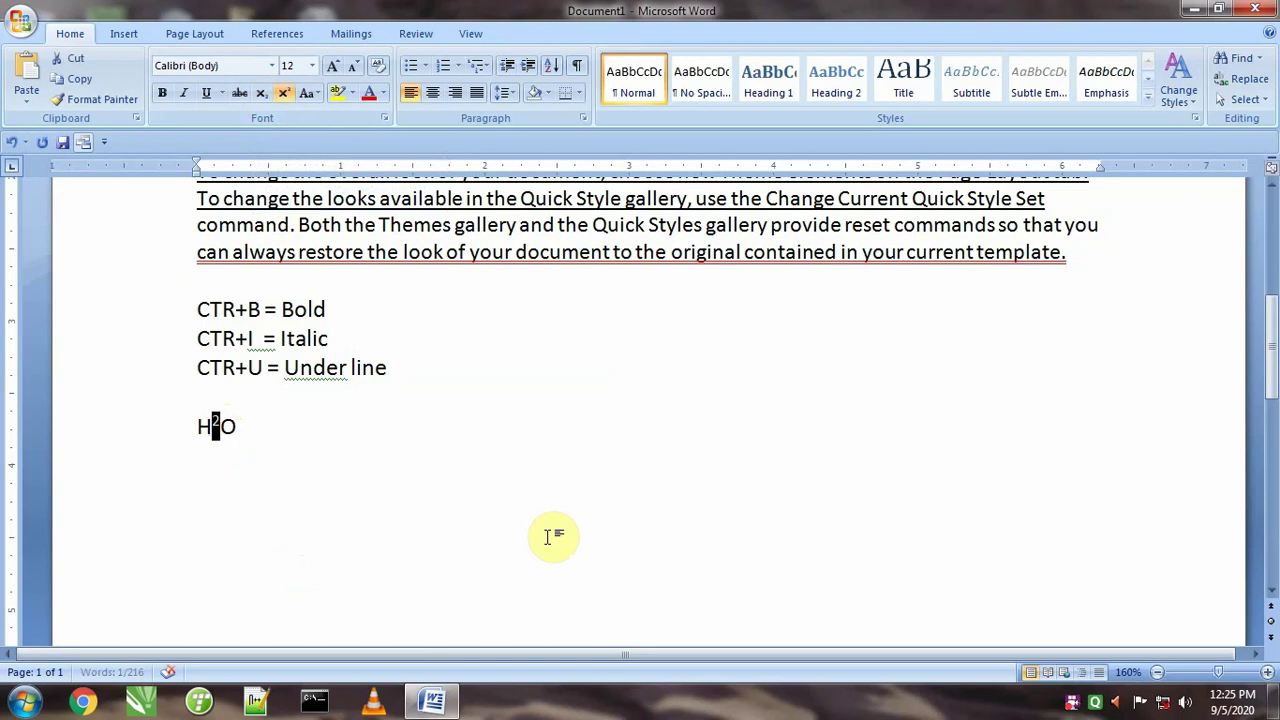
click(357, 514)
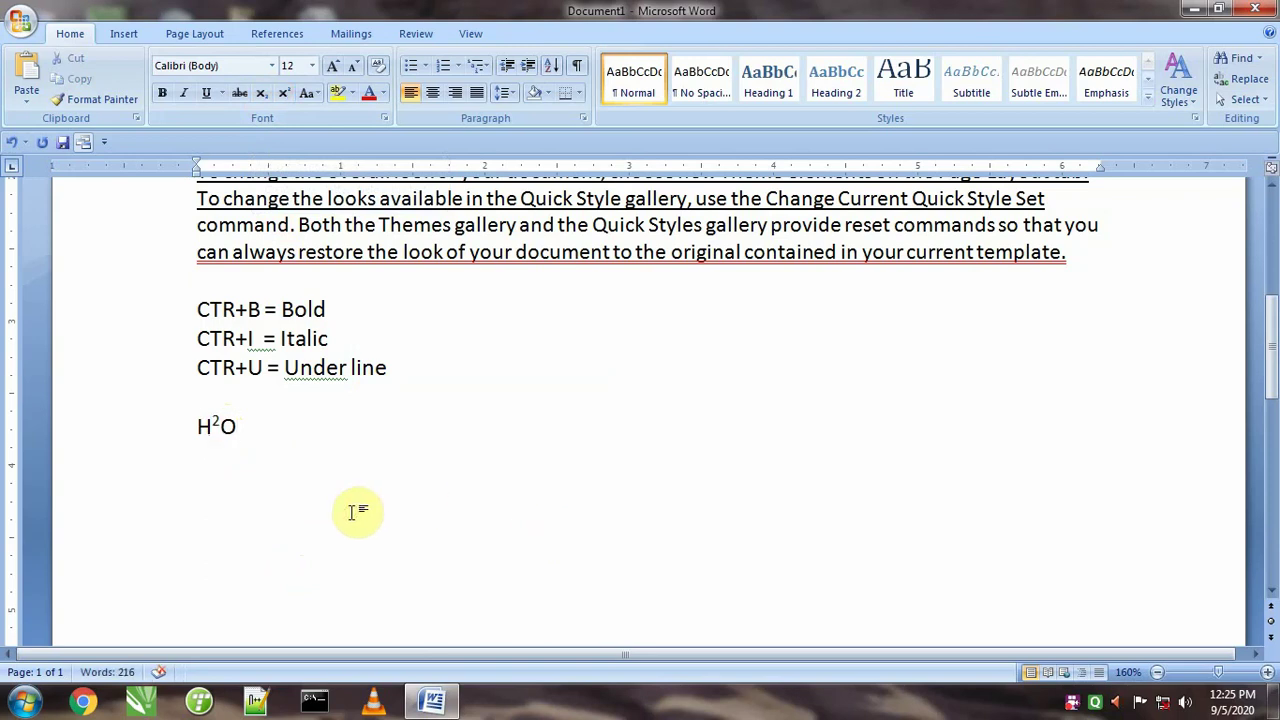
- Add the note "CTR+SHIFT+= to super script" on a new line below the H2O text
key(Return)
text(CTR)
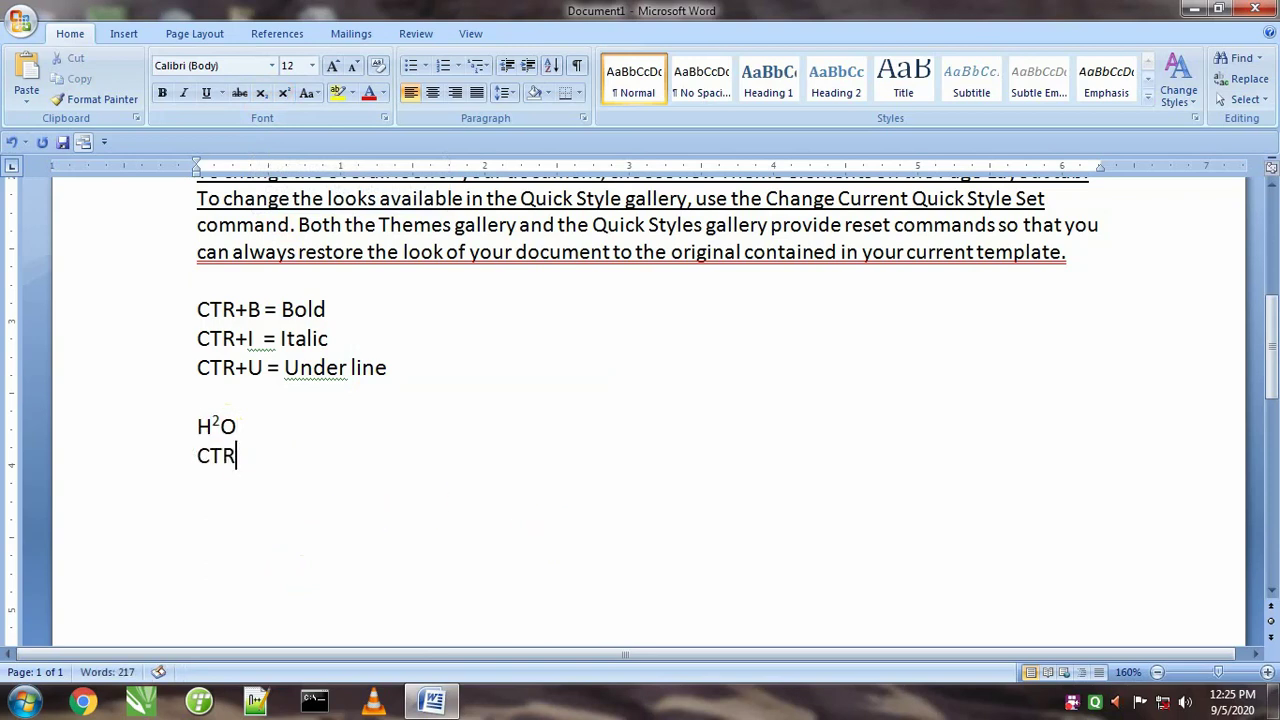
text(+SHIF)
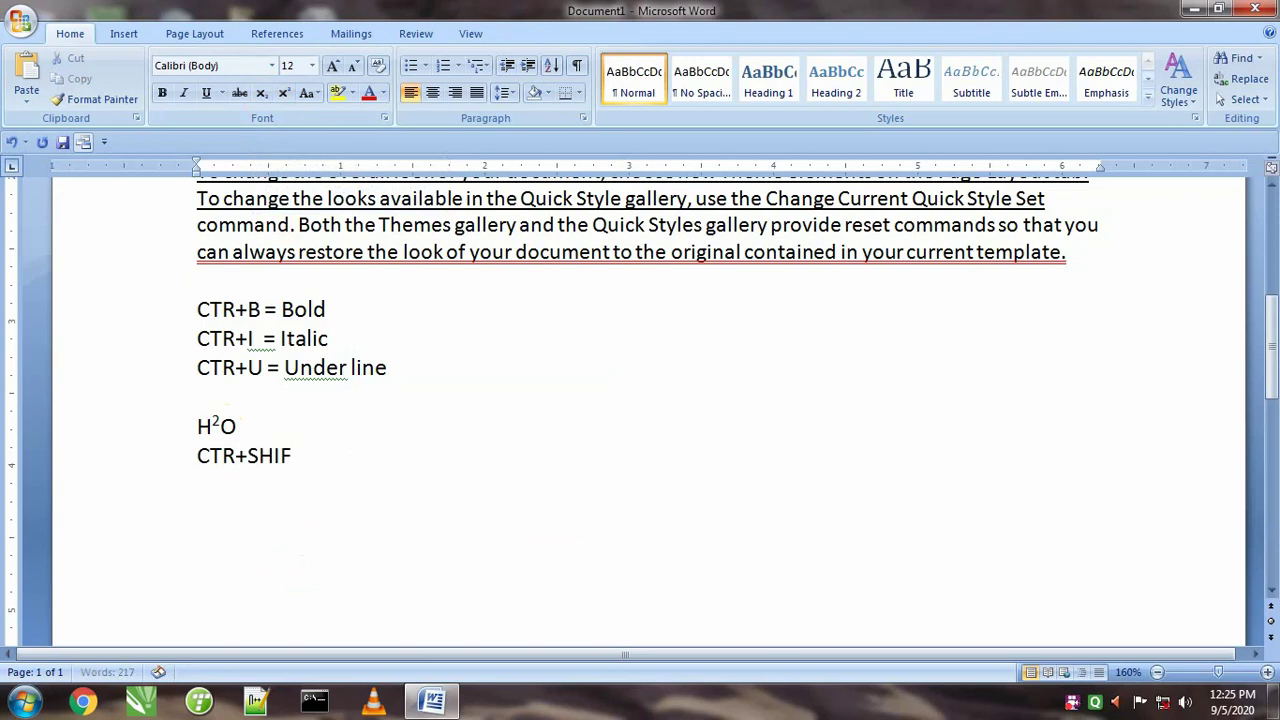
text(T+=     tp)
key(BackSpace)
key(BackSpace)
text(o super s)
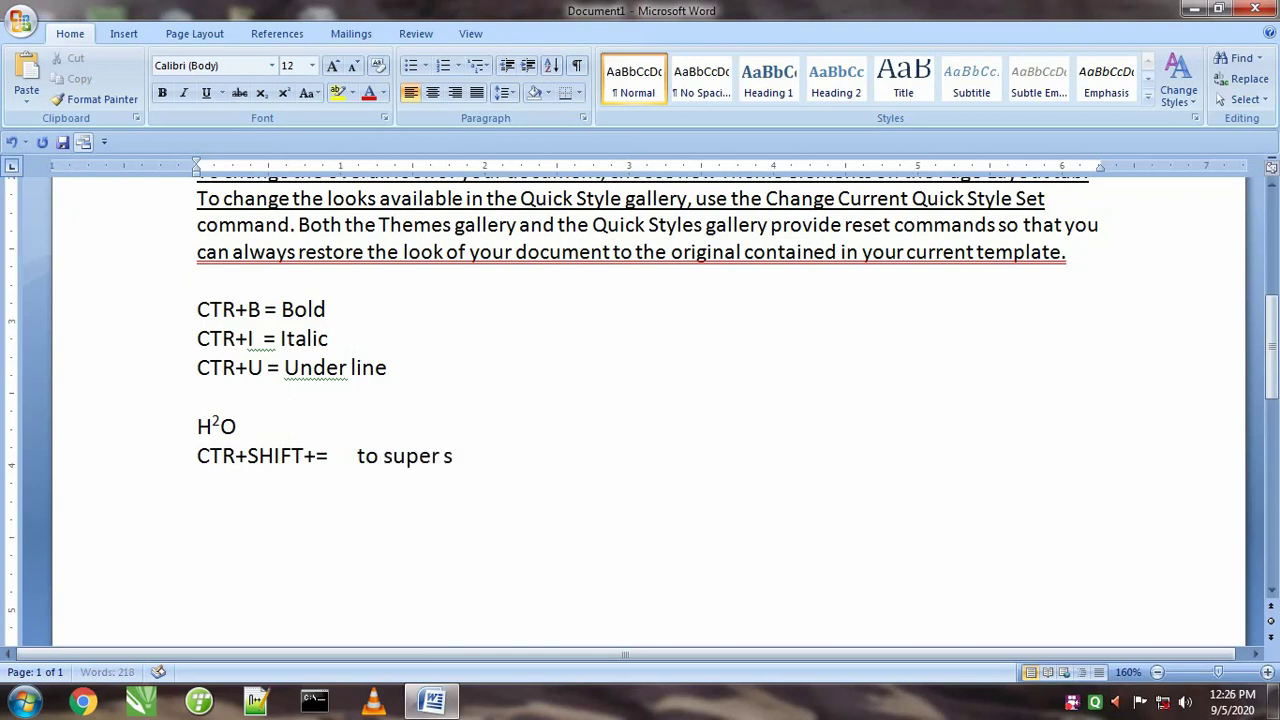
text(criptJH)
- Add a second "H2O" below the superscript note, leaving one blank line between them
key(BackSpace)
key(BackSpace)
text(H)
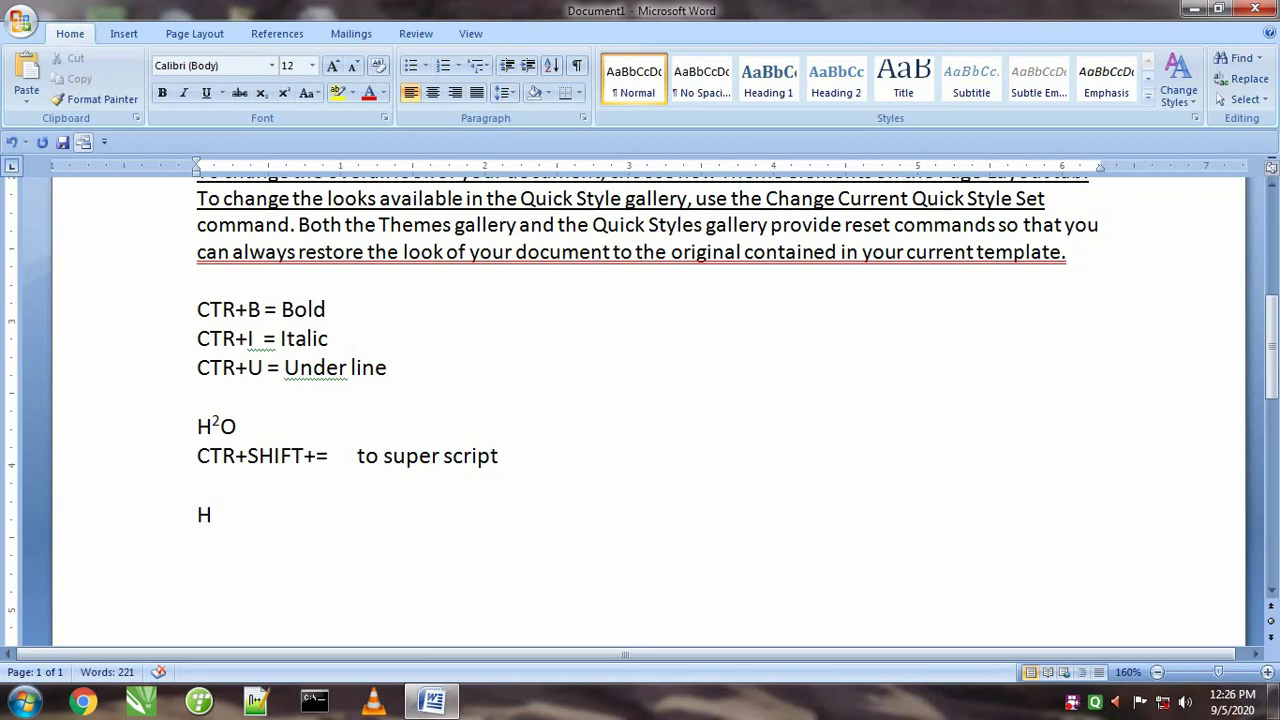
text(2O)
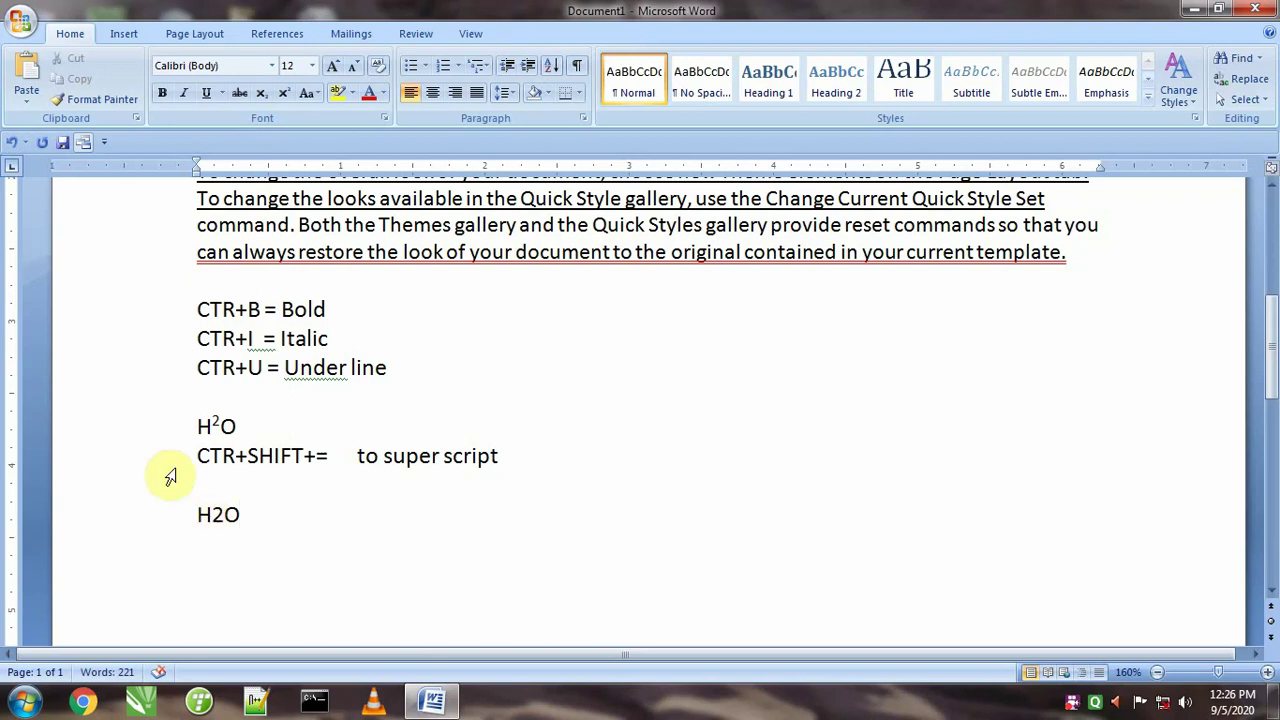
- Format the 2 in the second H2O as subscript, return it to normal text and reapply the subscript
drag(211, 423, 220, 423)
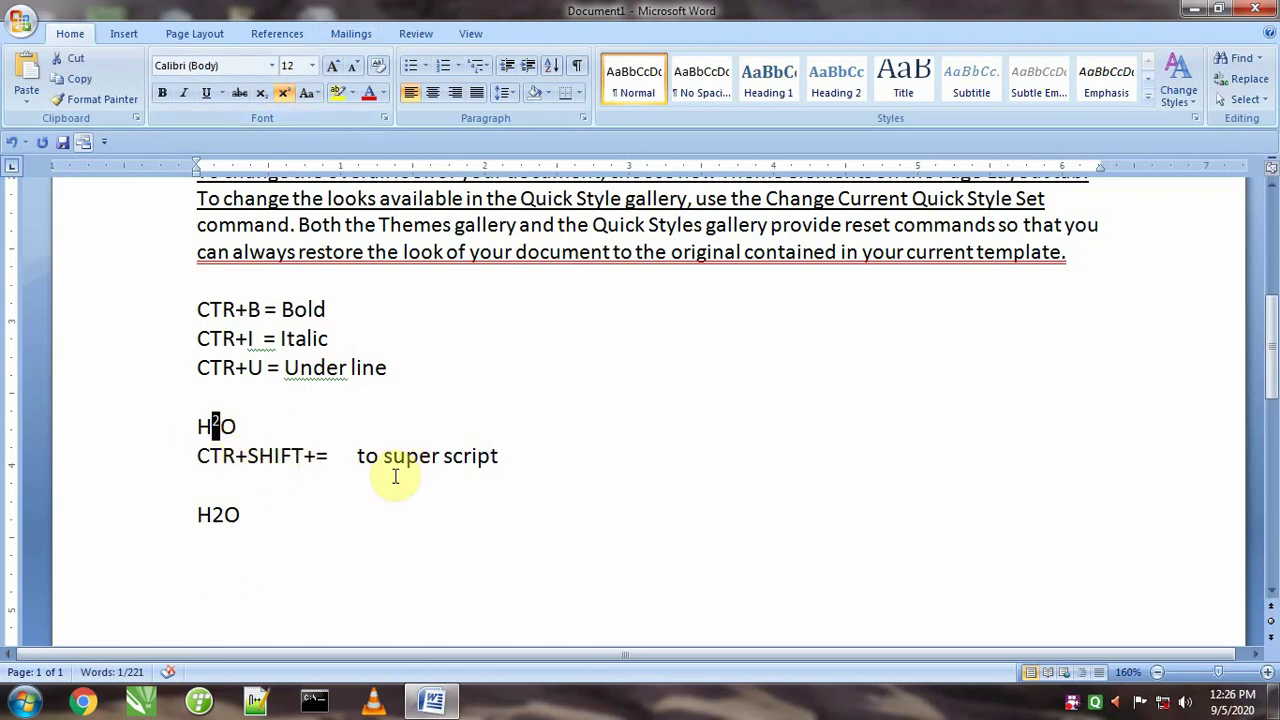
drag(211, 514, 225, 514)
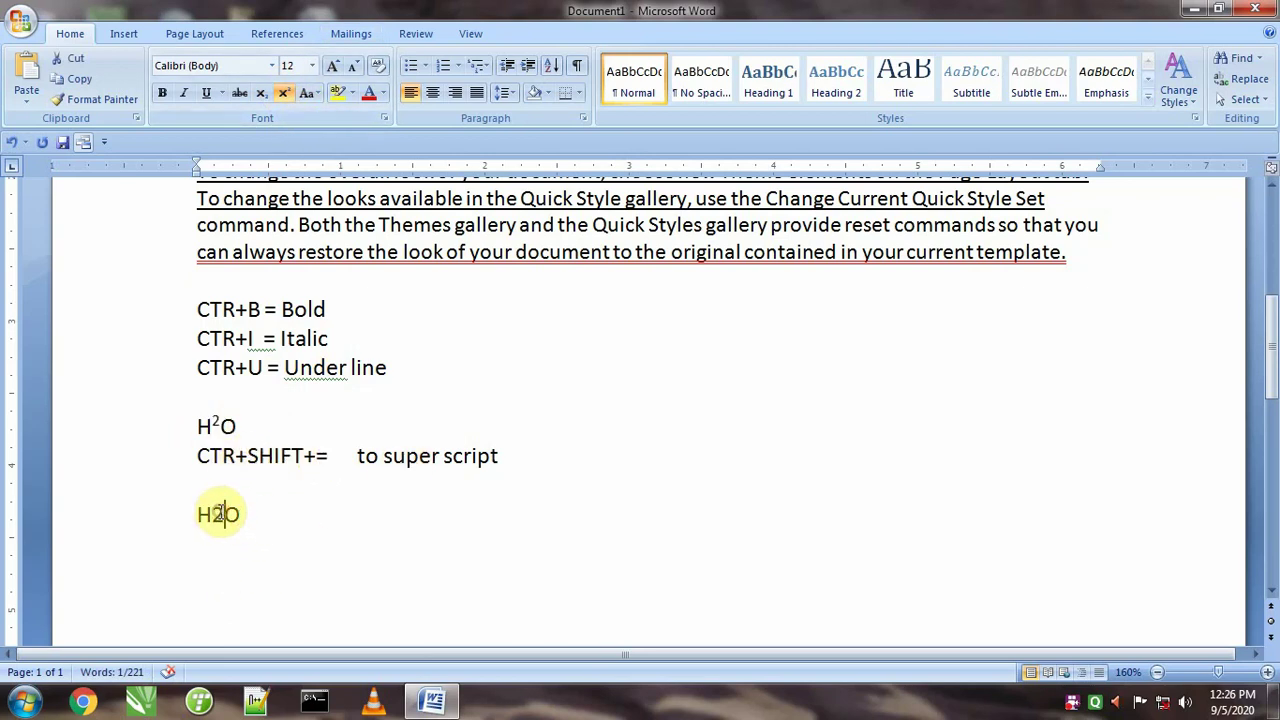
click(260, 97)
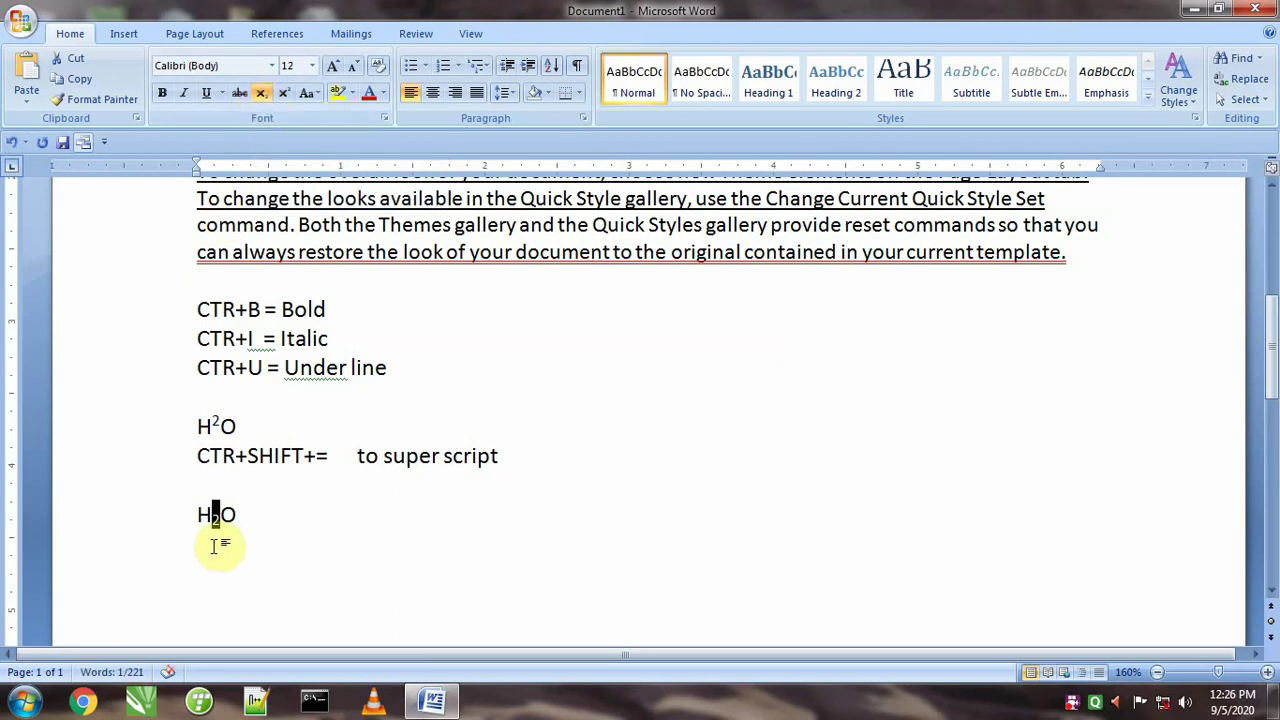
click(268, 95)
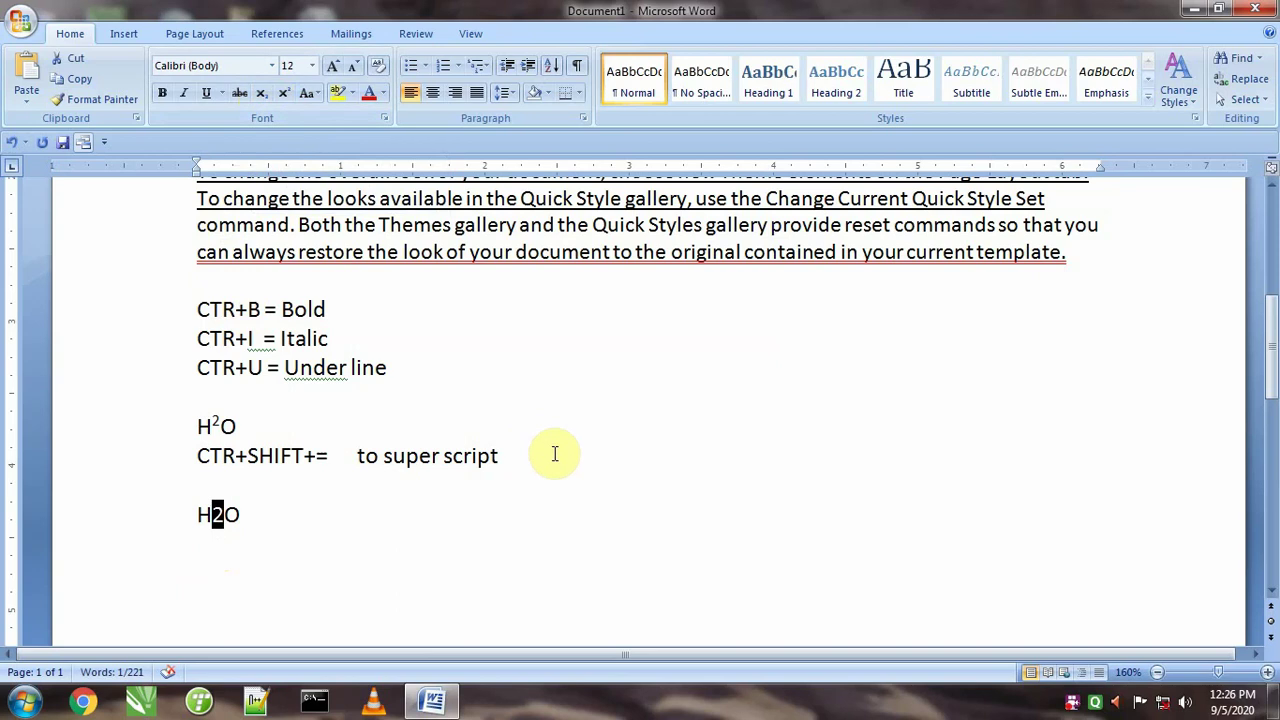
key(ctrl+equal)
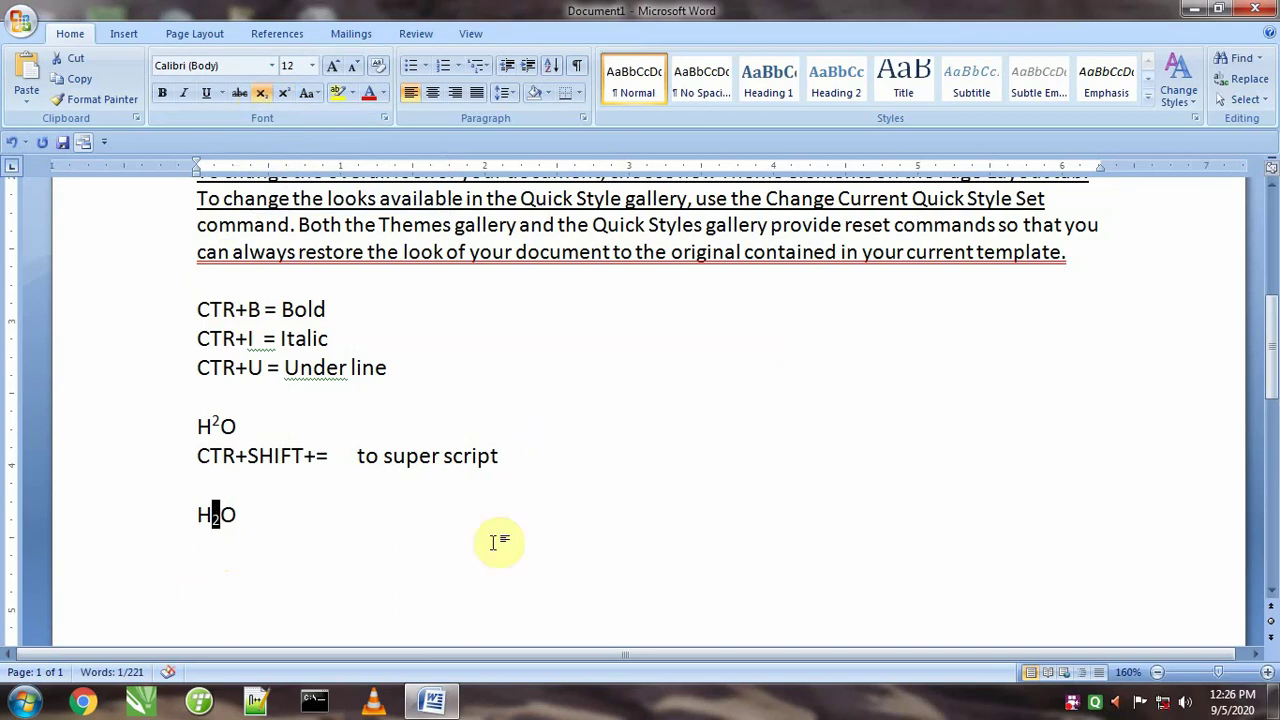
- Add the note "CTR+ = for subscript" below the second H2O and begin a new line after it
click(407, 526)
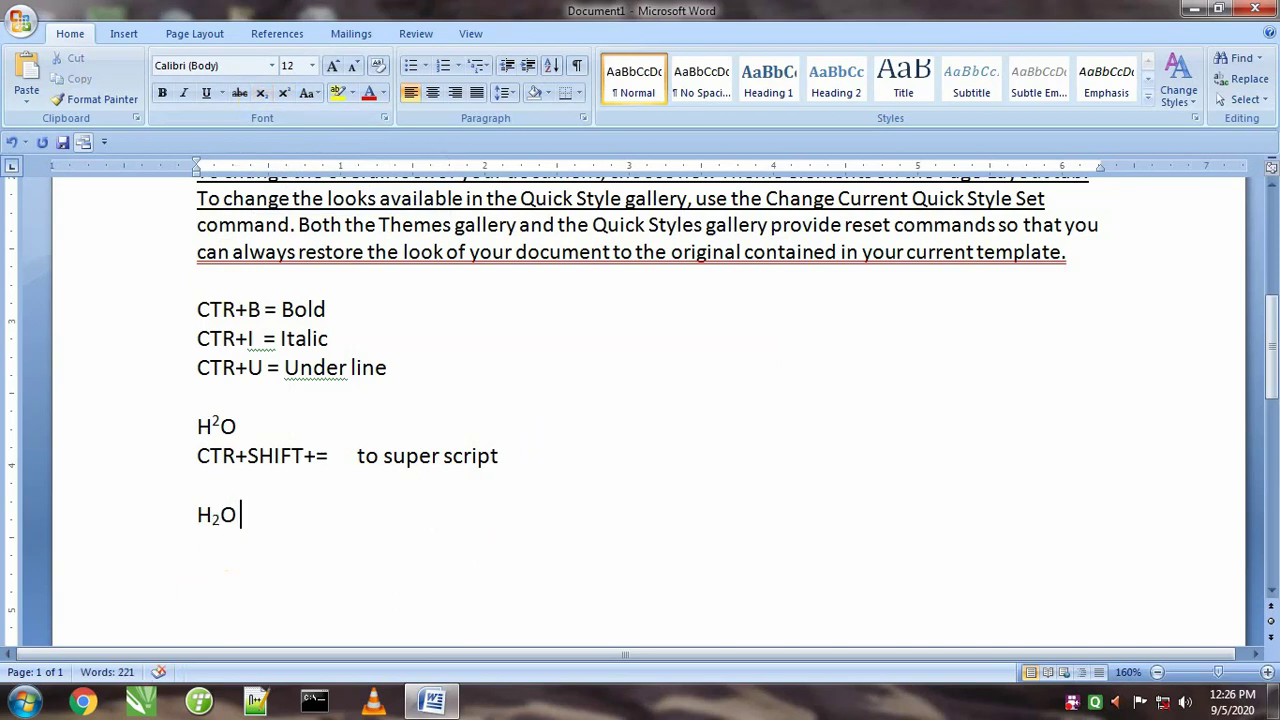
text(CTR+ =     for)
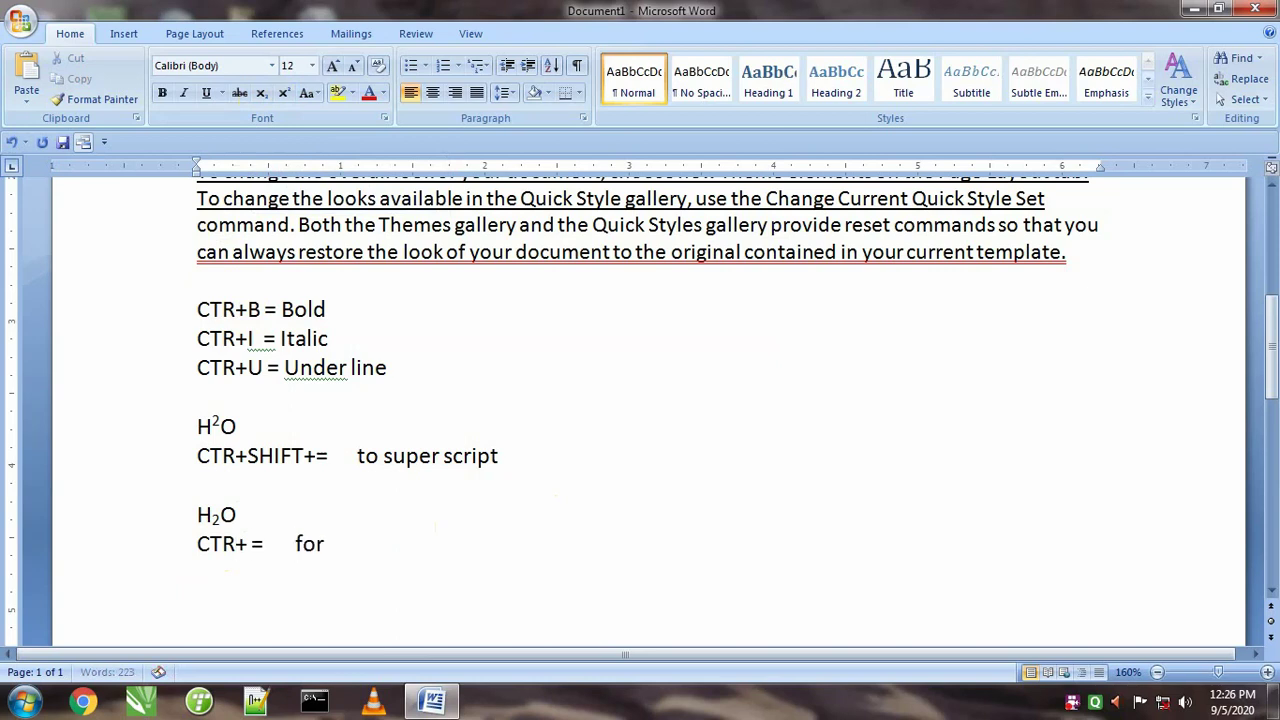
text( subscript)
key(Return)
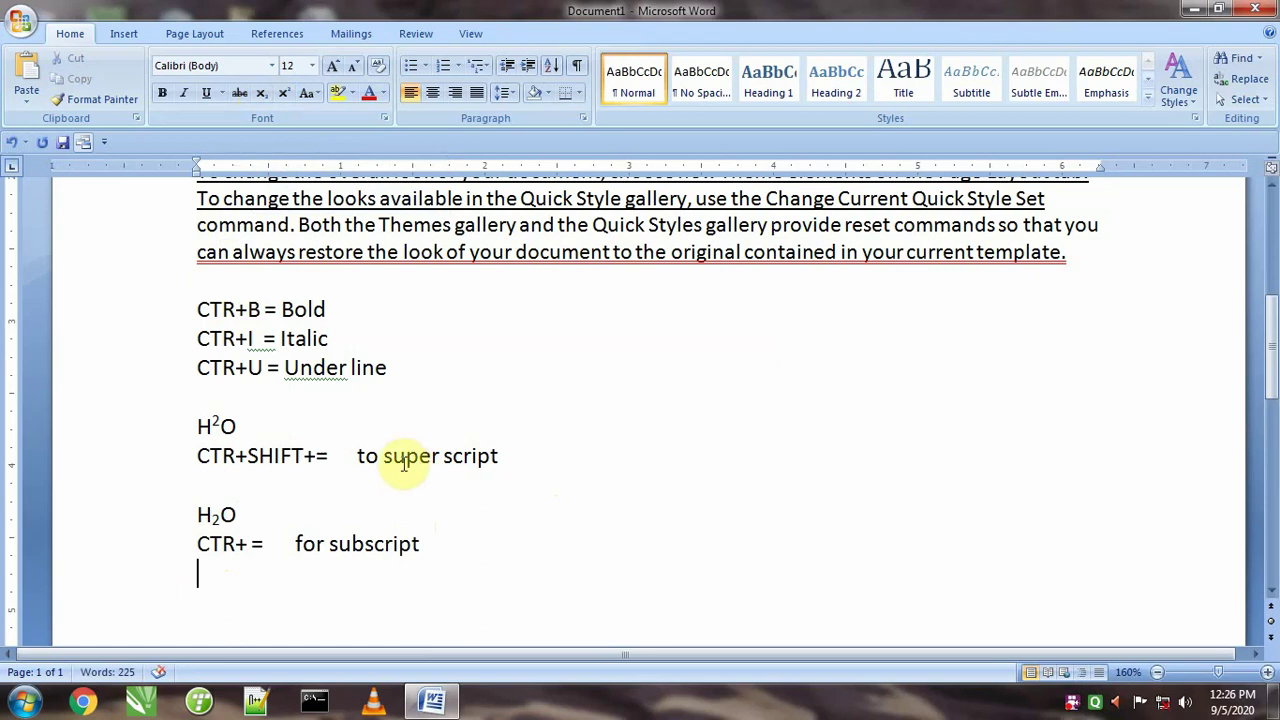
click(197, 455)
click(327, 455)
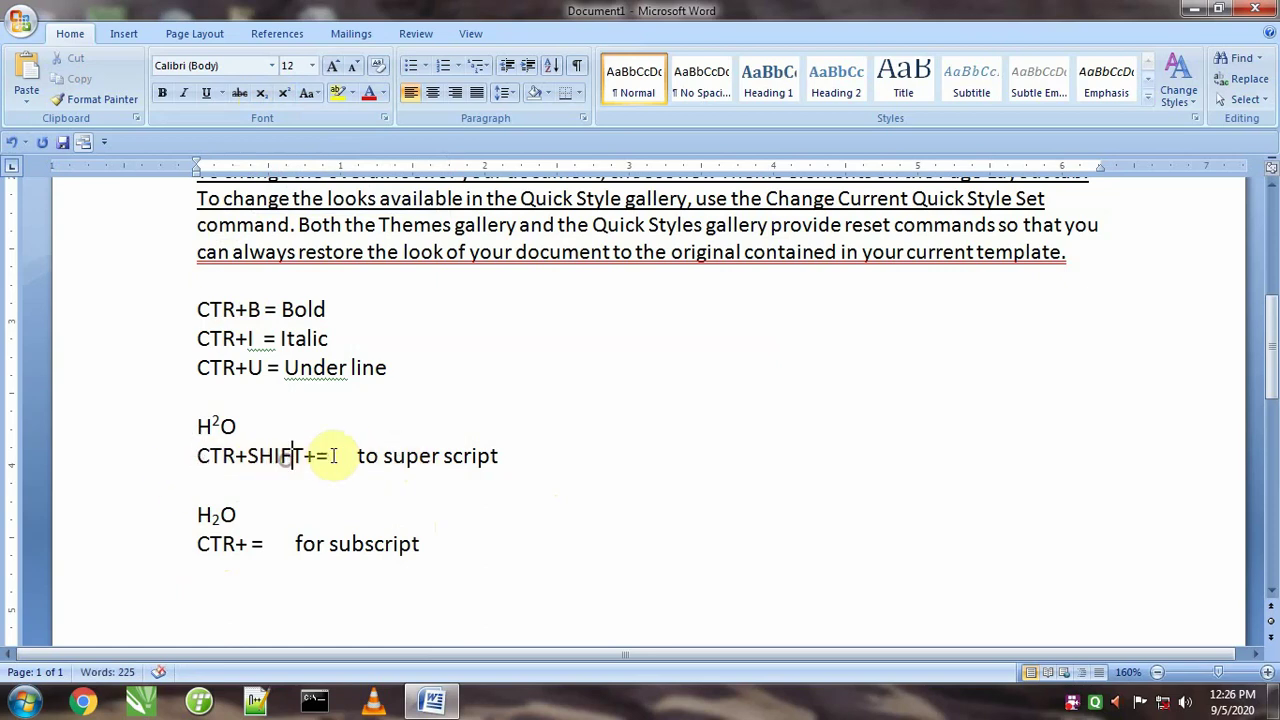
click(316, 455)
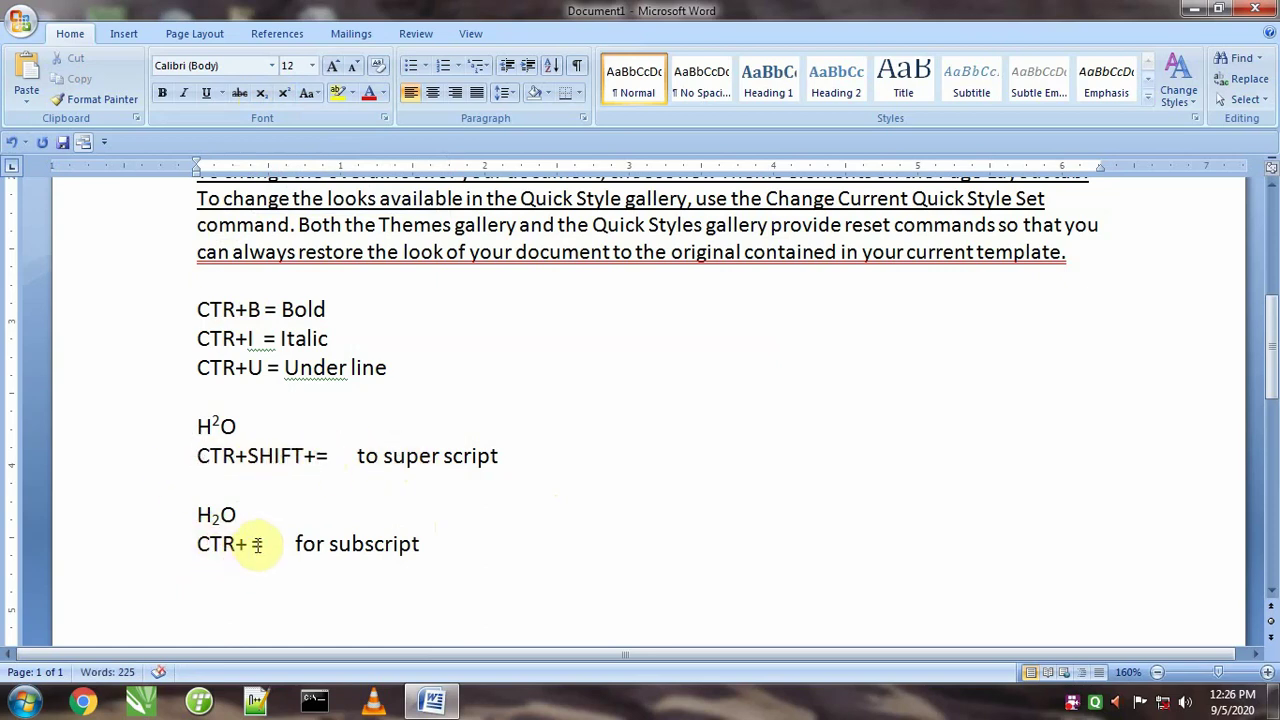
click(251, 588)
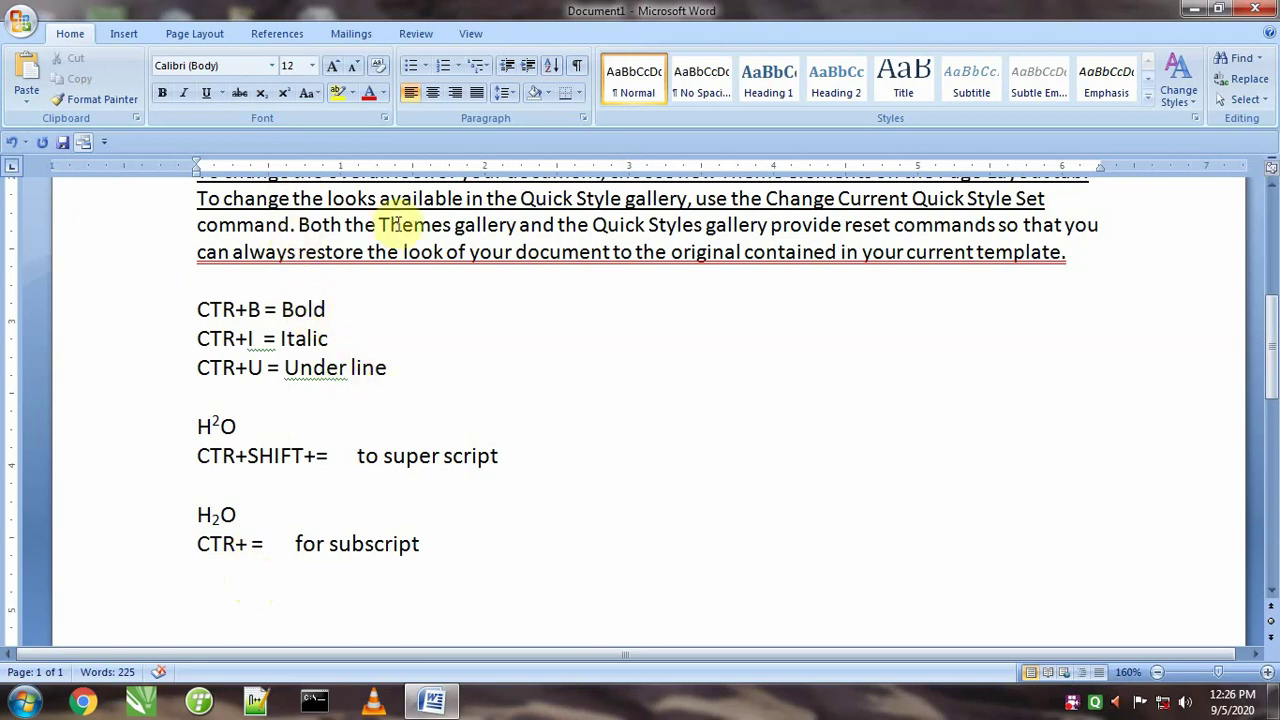
click(311, 103)
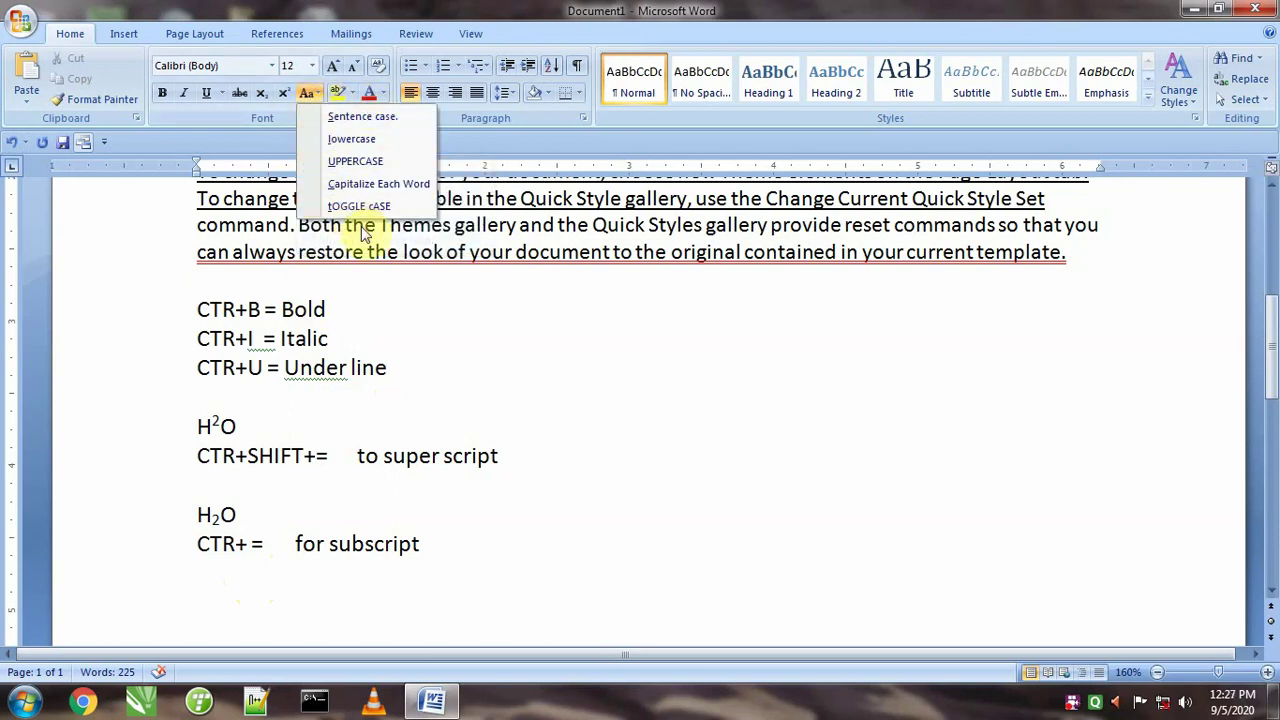
click(456, 302)
- Create a new blank document and fill it with sample paragraphs generated by =rand()
key(ctrl+n)
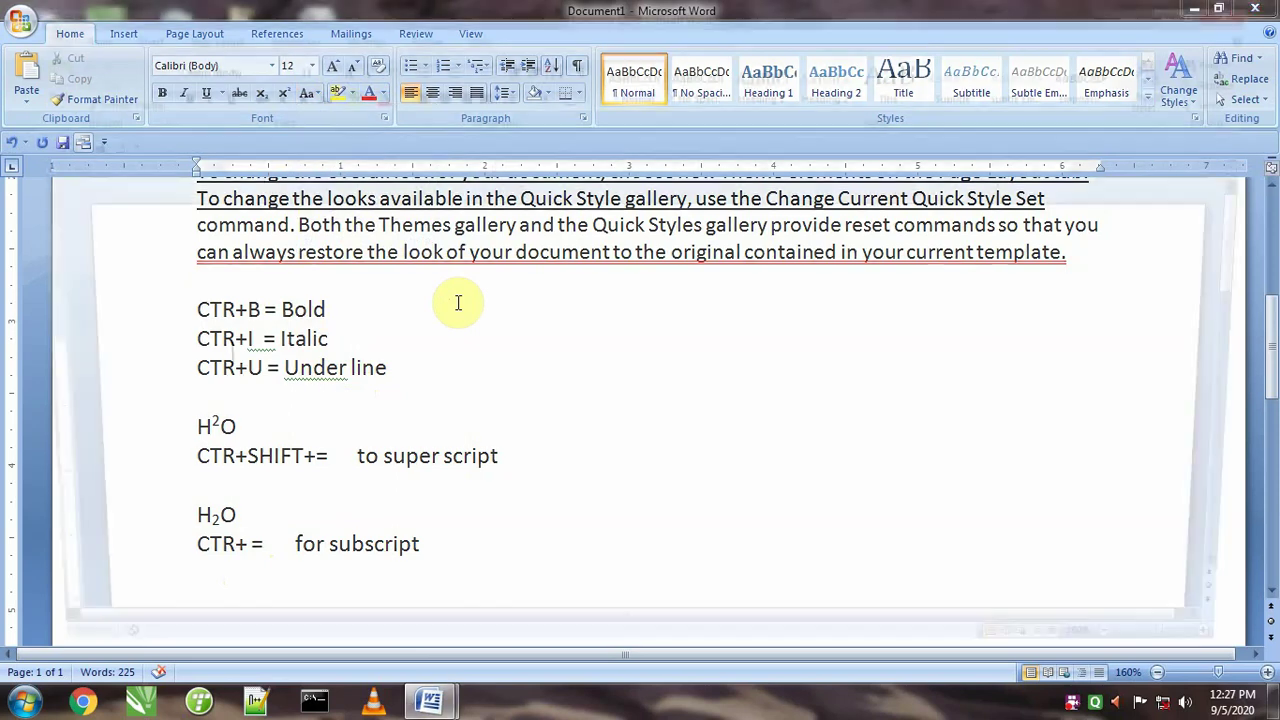
text(=ra)
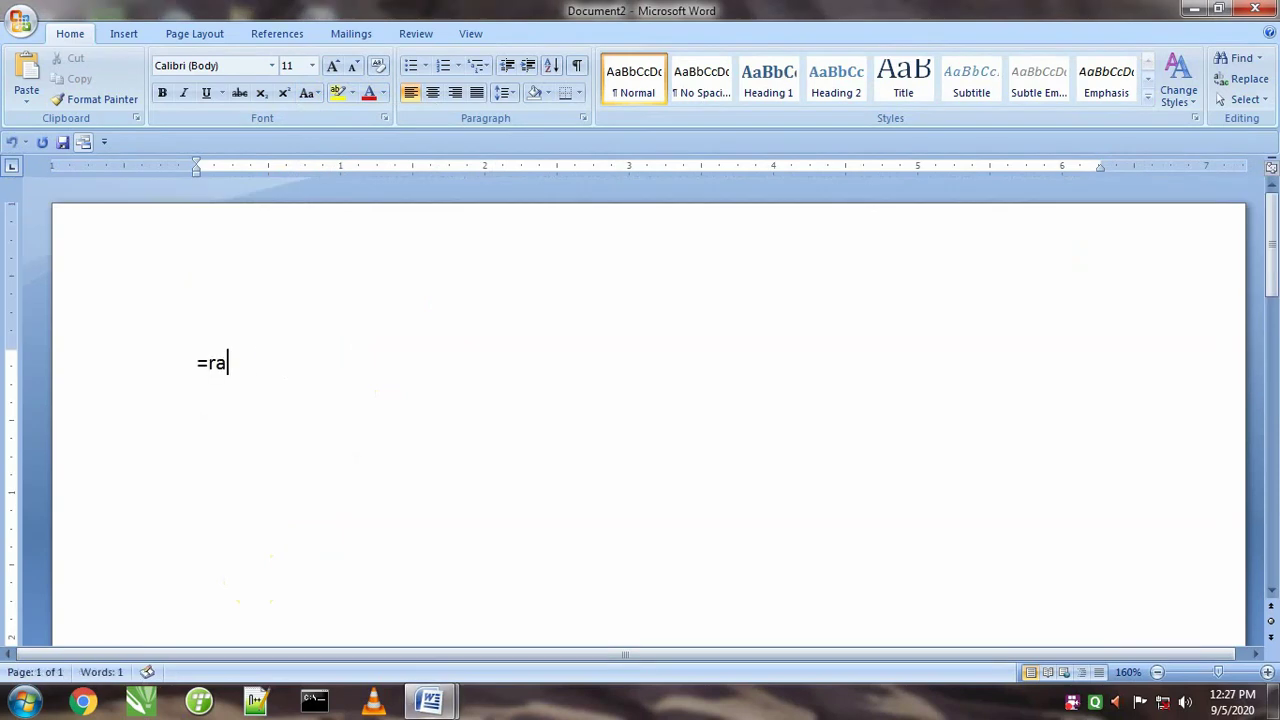
text(nd())
key(Return)
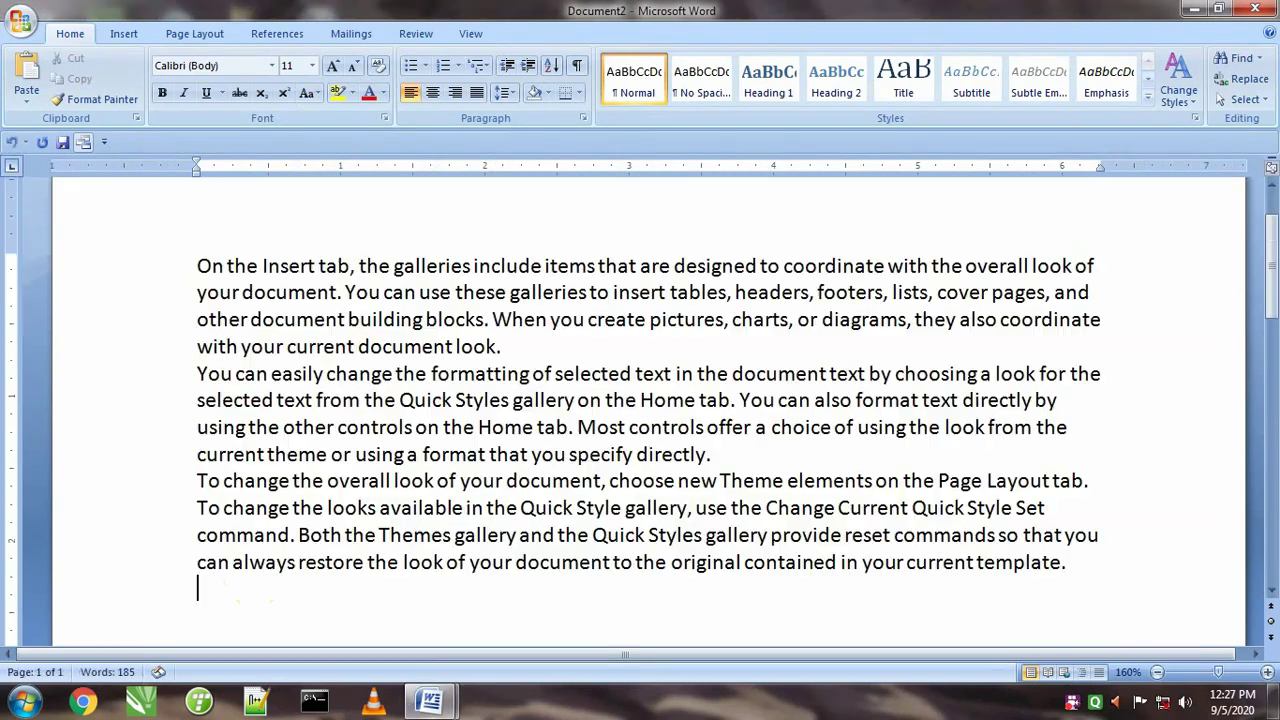
- Highlight all the sample paragraphs in bright green and deselect them
drag(170, 277, 163, 563)
click(353, 93)
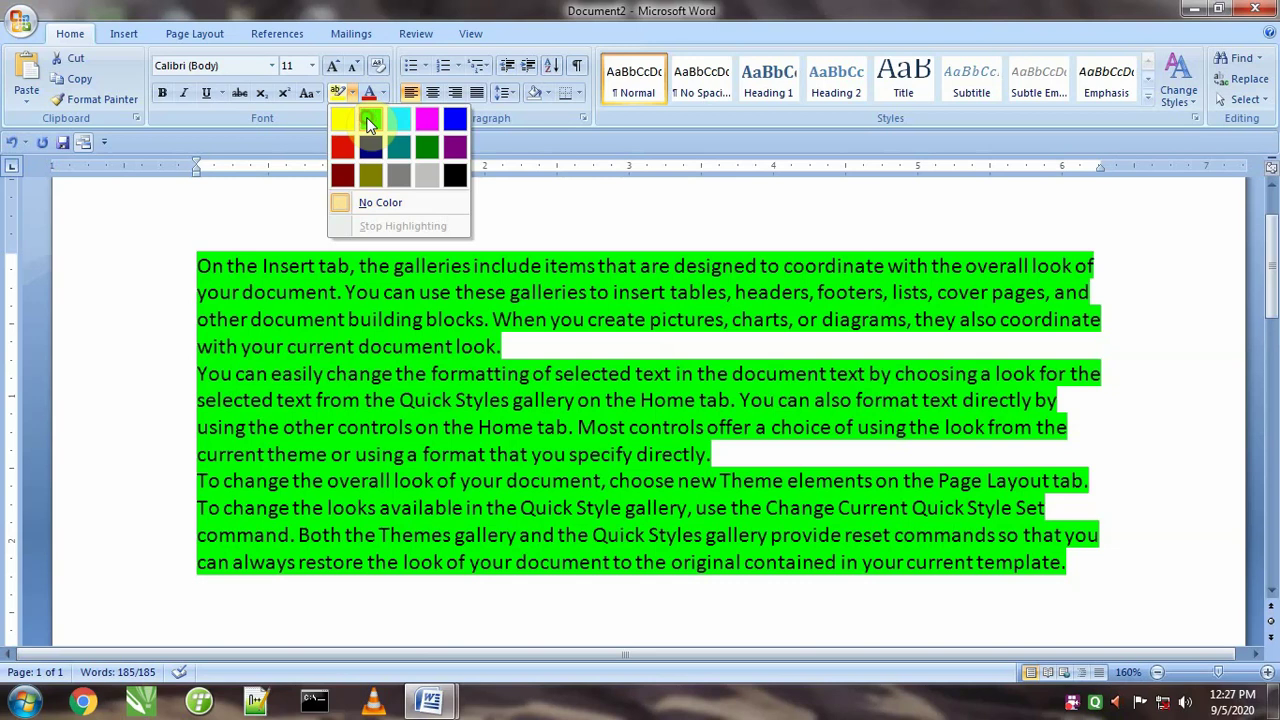
click(367, 121)
click(592, 377)
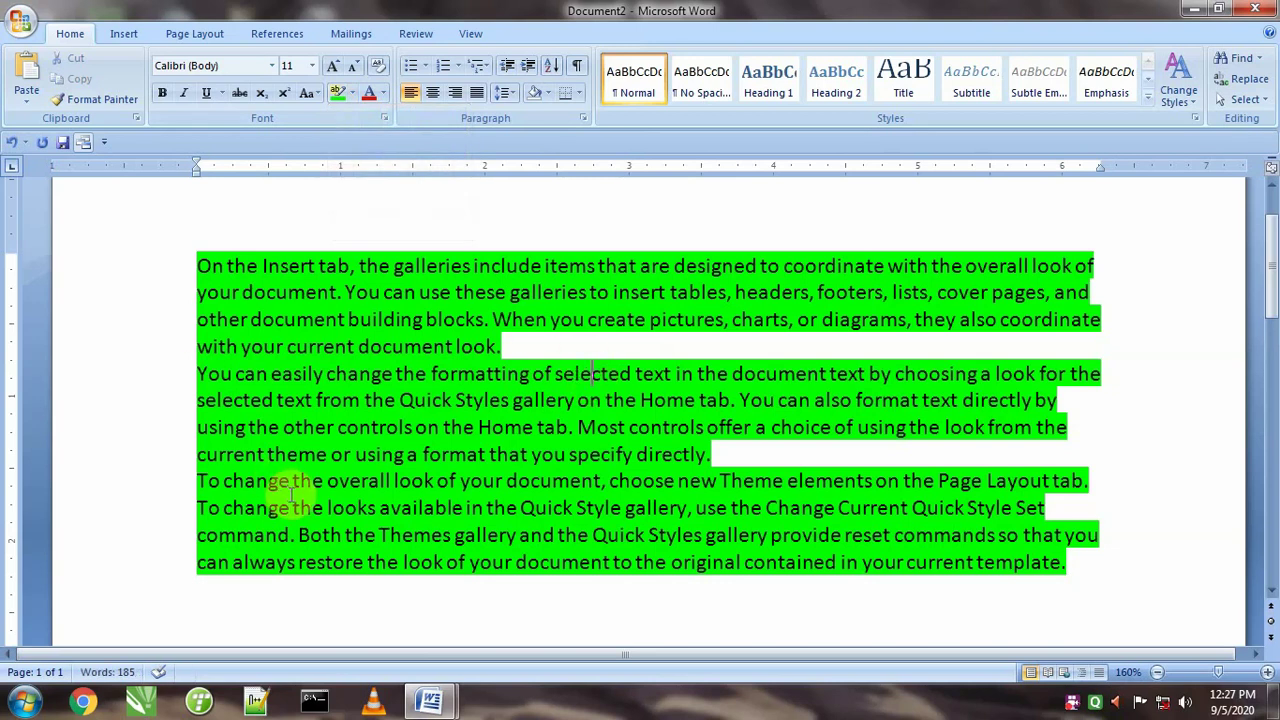
- Generate a second block of sample paragraphs with =rand() below the highlighted text, leaving a blank line between the blocks
scroll(280, 480, down, 3)
key(Return)
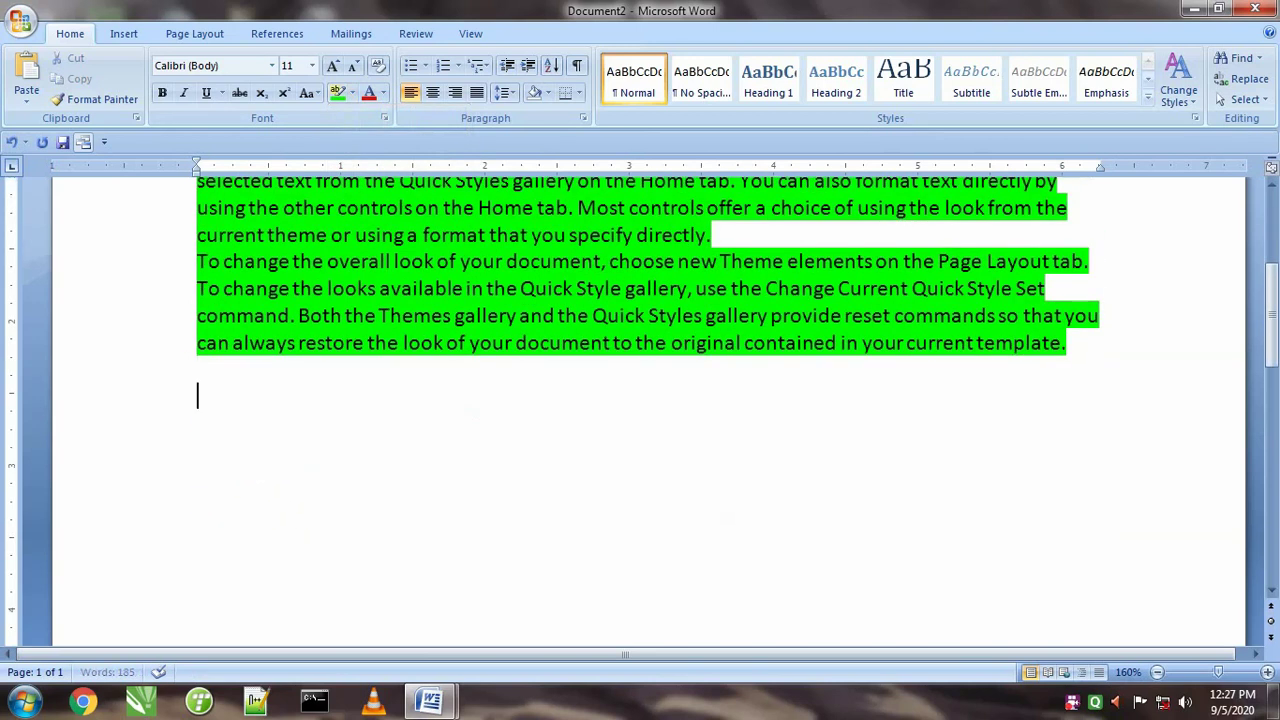
text(=rand())
key(Return)
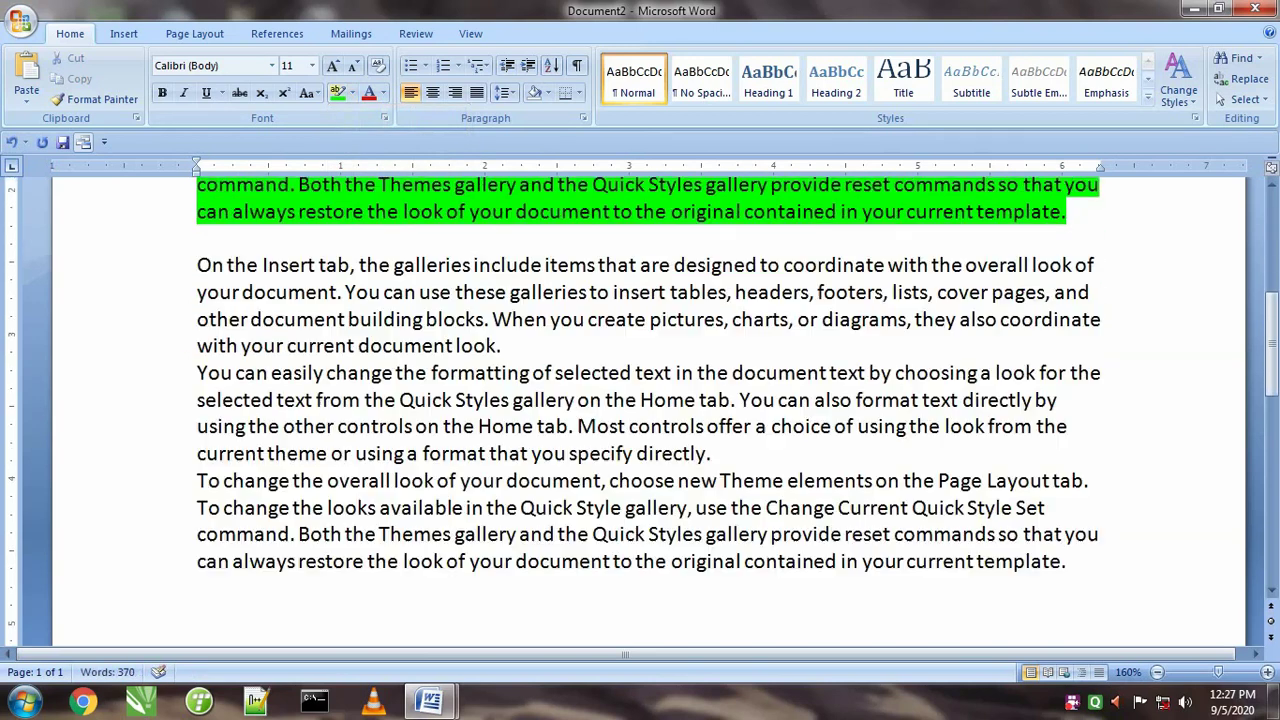
- Select the second block of sample paragraphs and set its font colour to the standard Red
drag(162, 272, 163, 557)
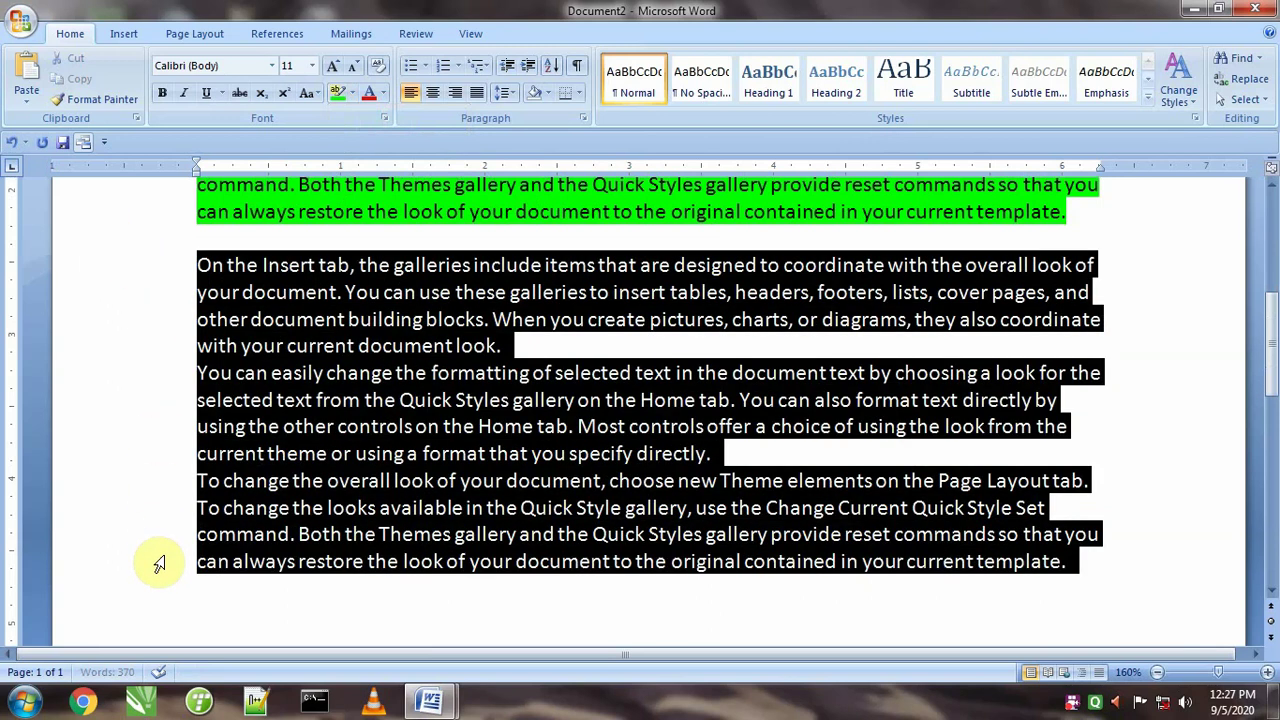
click(381, 93)
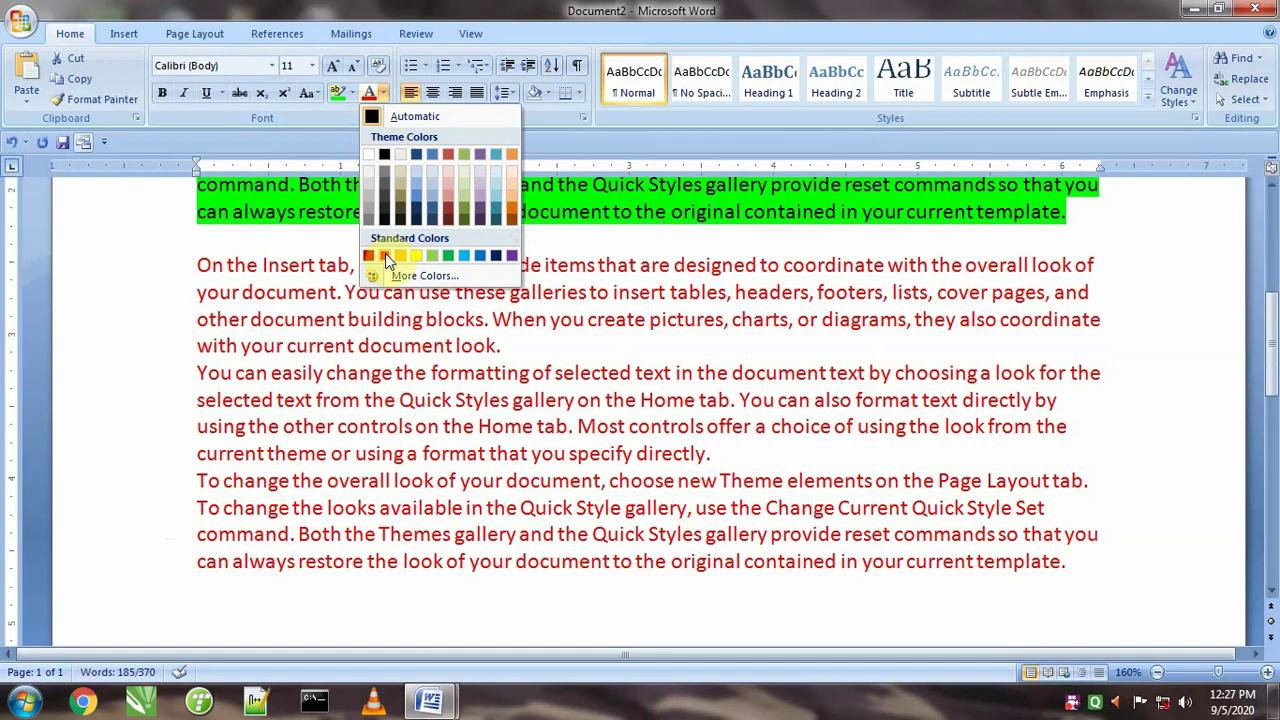
click(384, 255)
- Try a pale blue font colour from the extended standard palette on the selected paragraphs
click(384, 92)
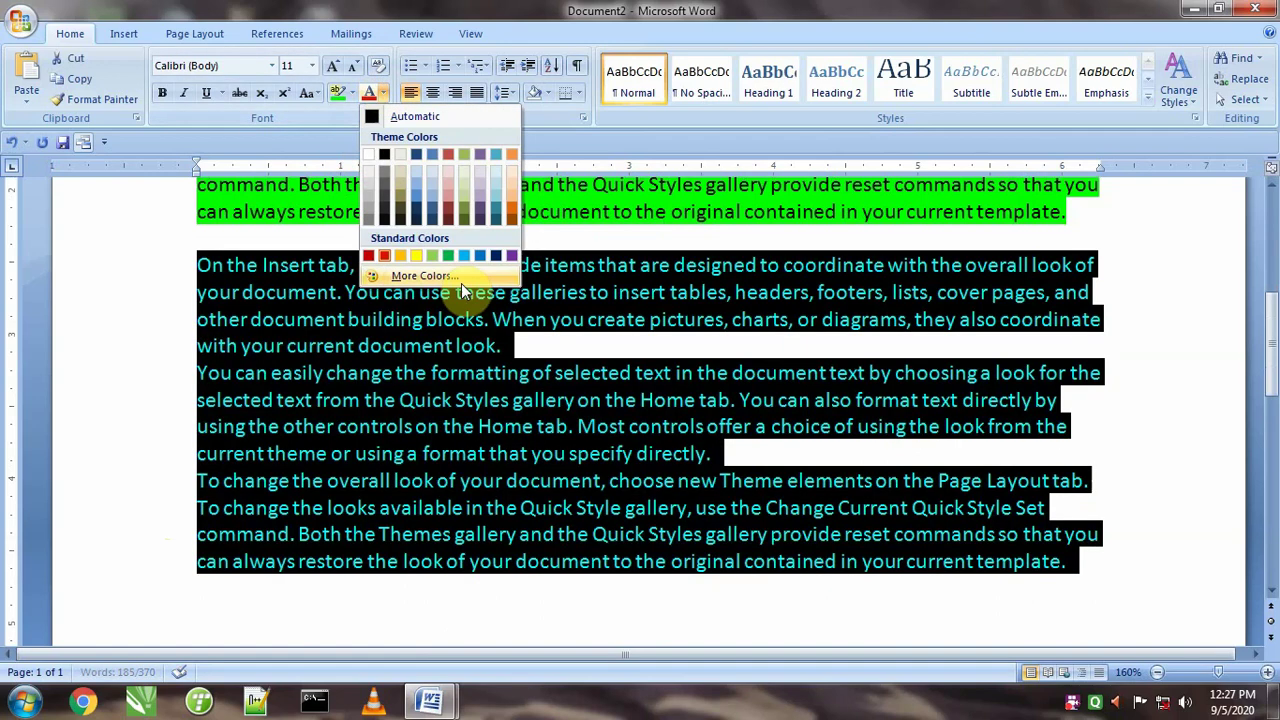
click(421, 272)
double_click(594, 303)
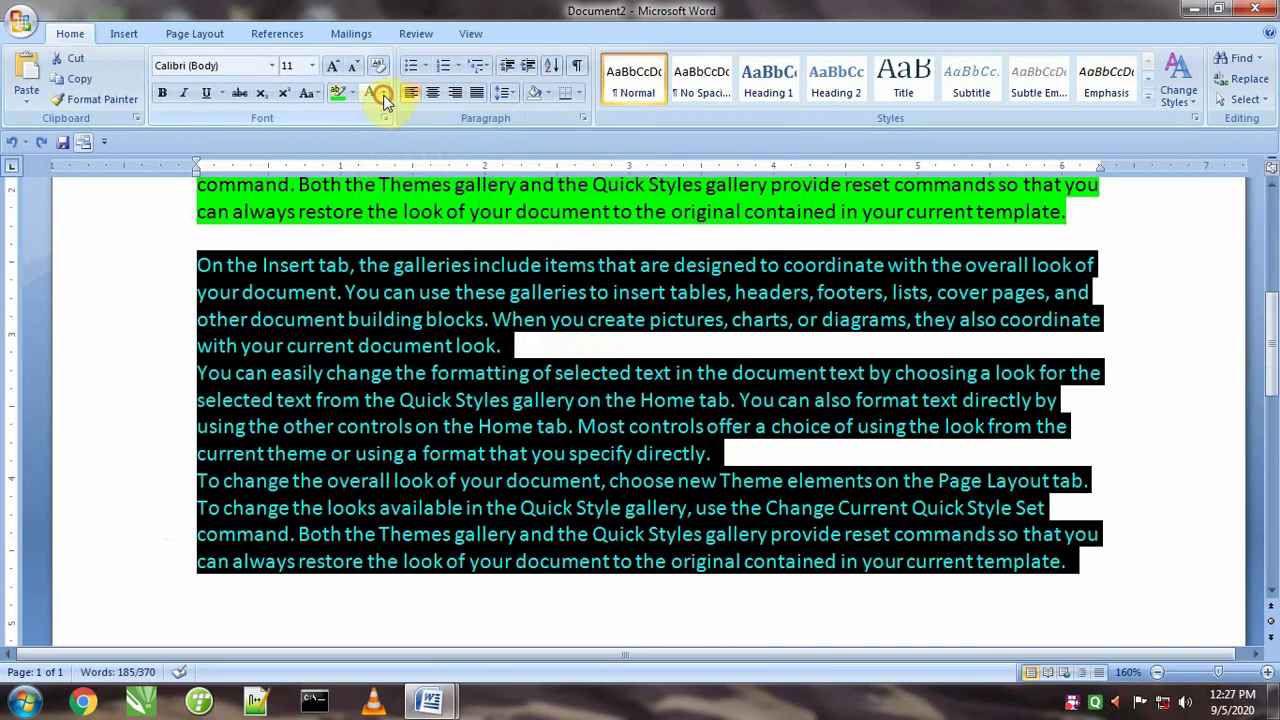
- Define a custom muted teal font colour for the selected second block of paragraphs, apply it and deselect the text
click(382, 94)
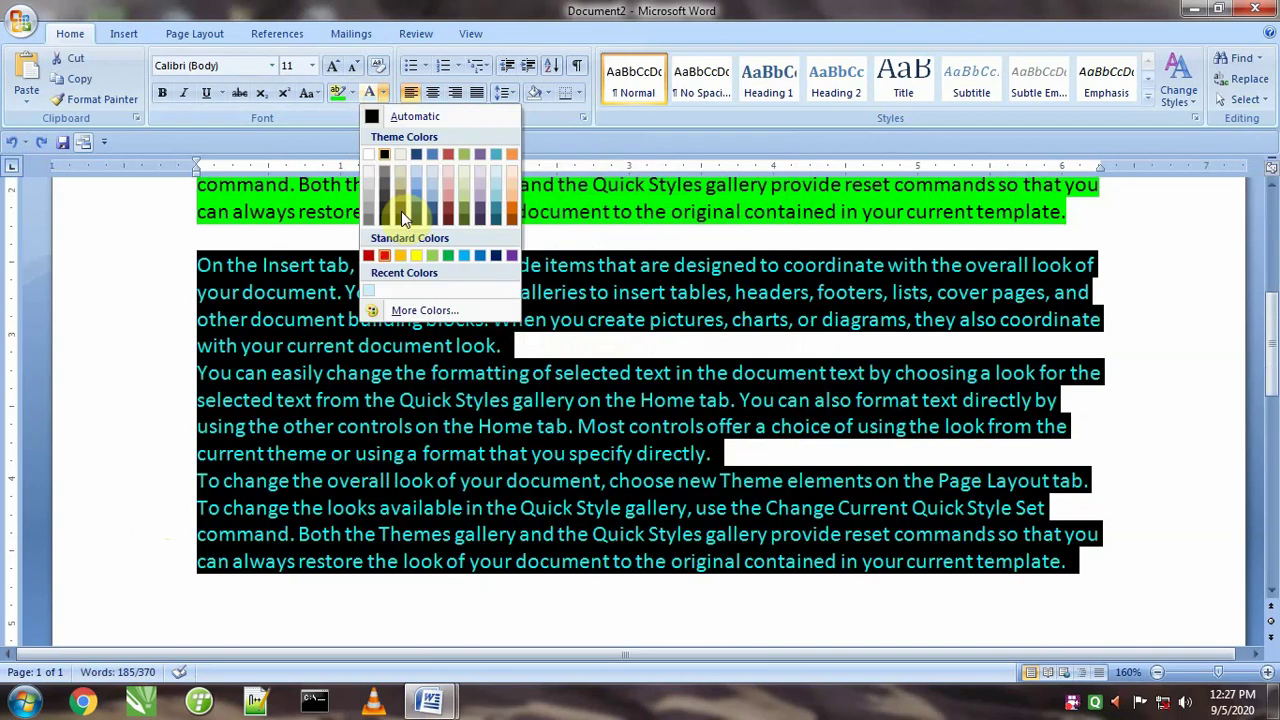
click(413, 312)
click(601, 292)
click(615, 316)
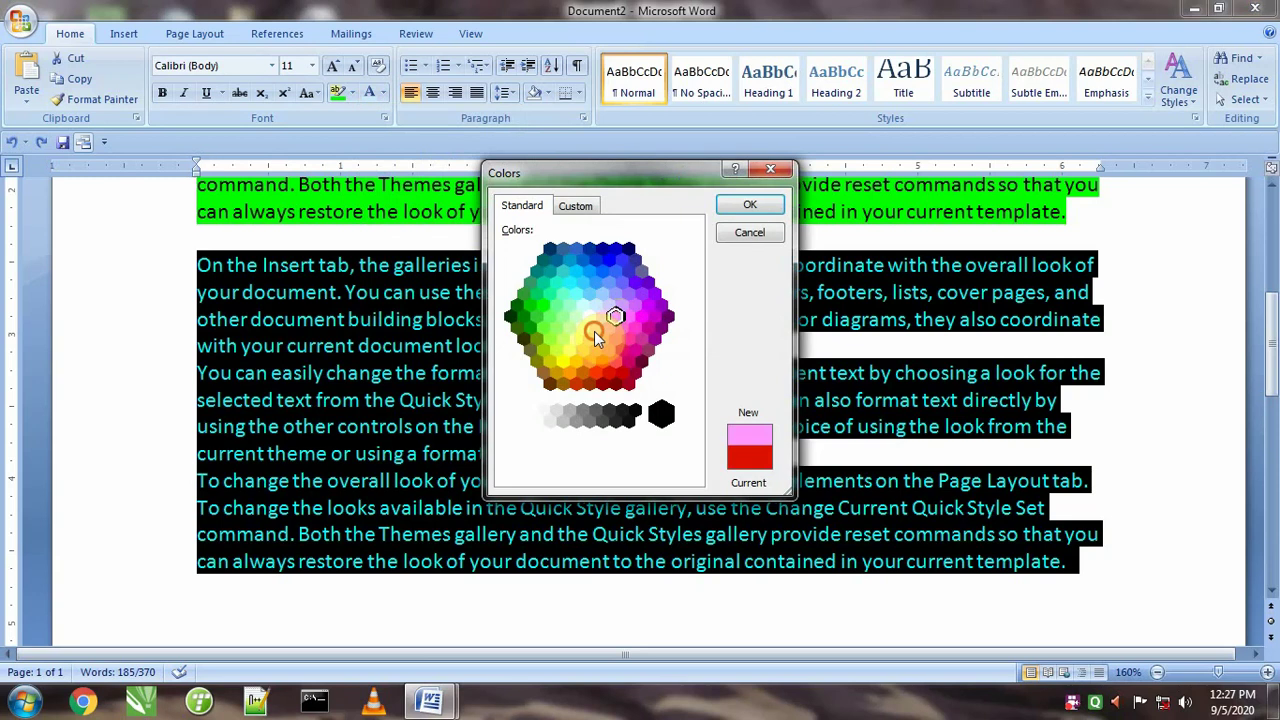
click(595, 338)
click(576, 205)
click(551, 271)
click(581, 257)
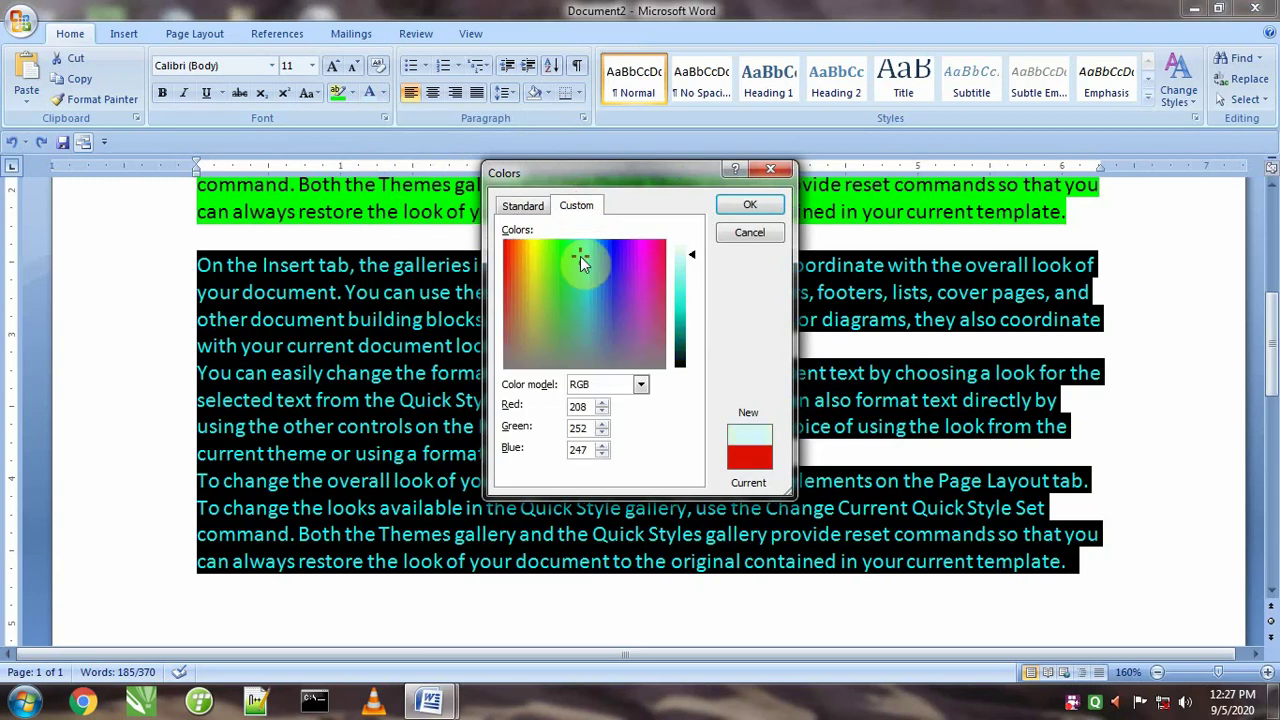
drag(581, 256, 587, 291)
drag(689, 251, 681, 287)
click(740, 204)
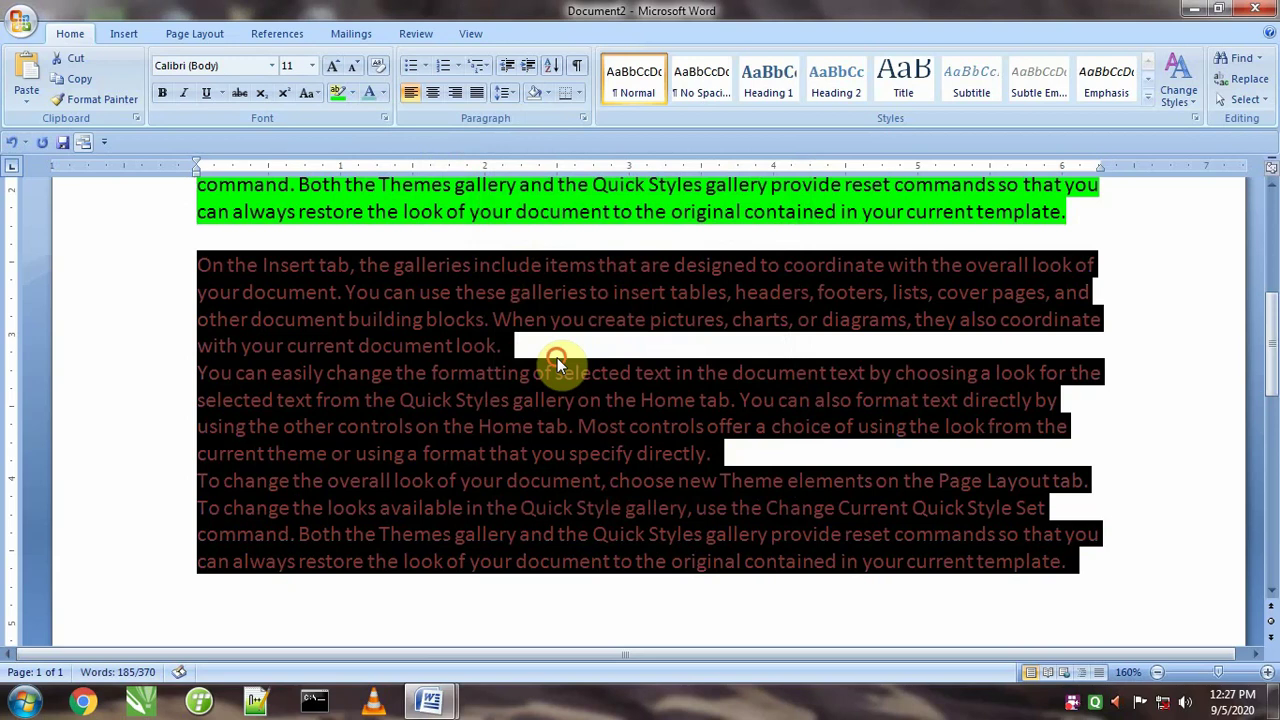
click(557, 357)
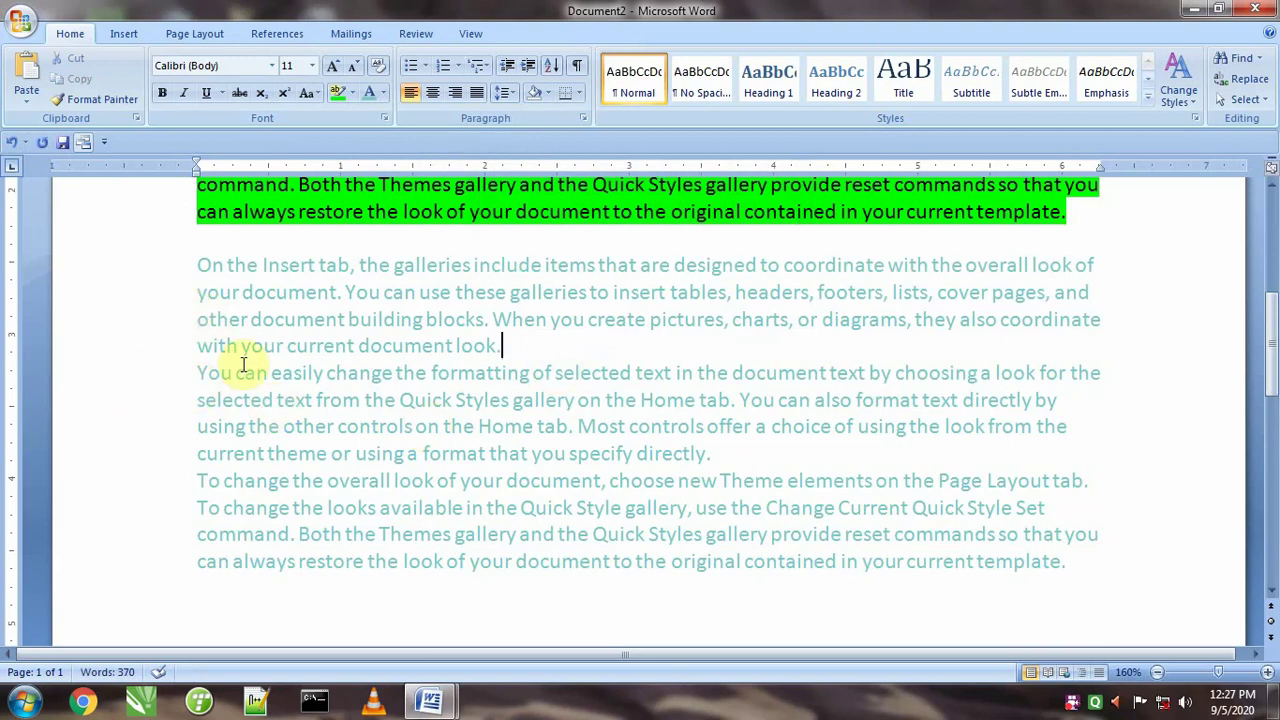
click(307, 93)
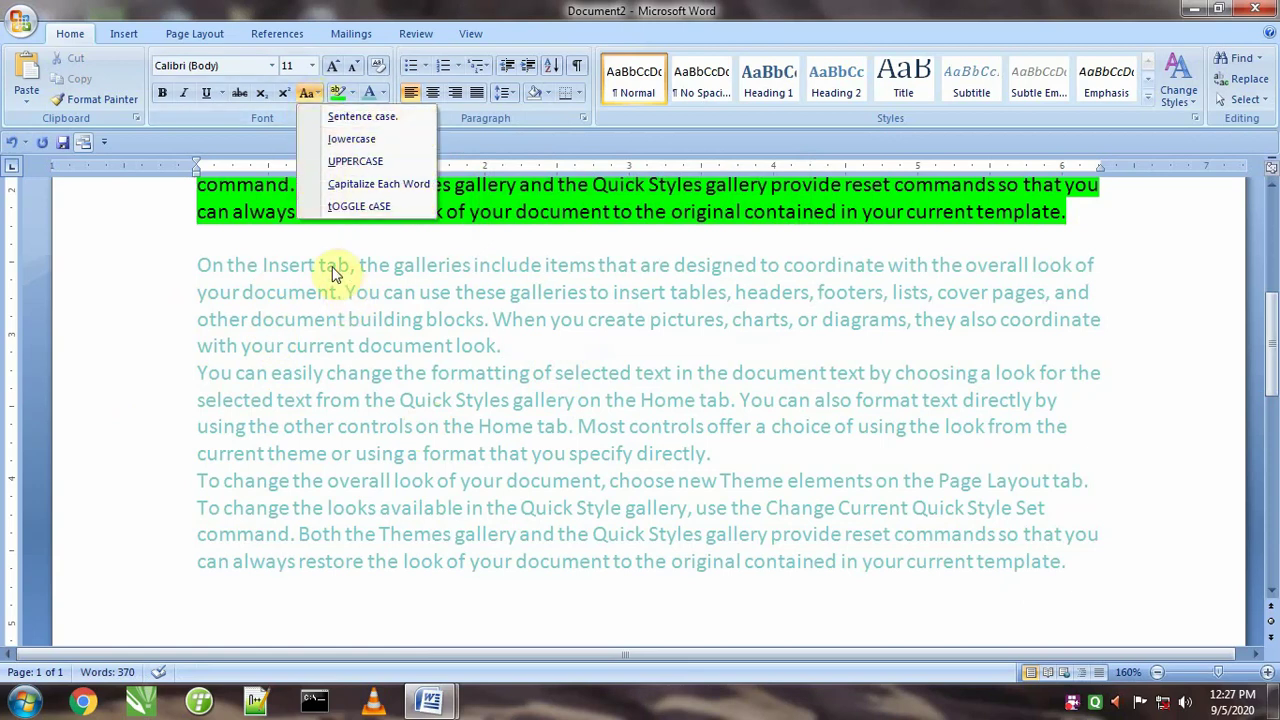
click(298, 362)
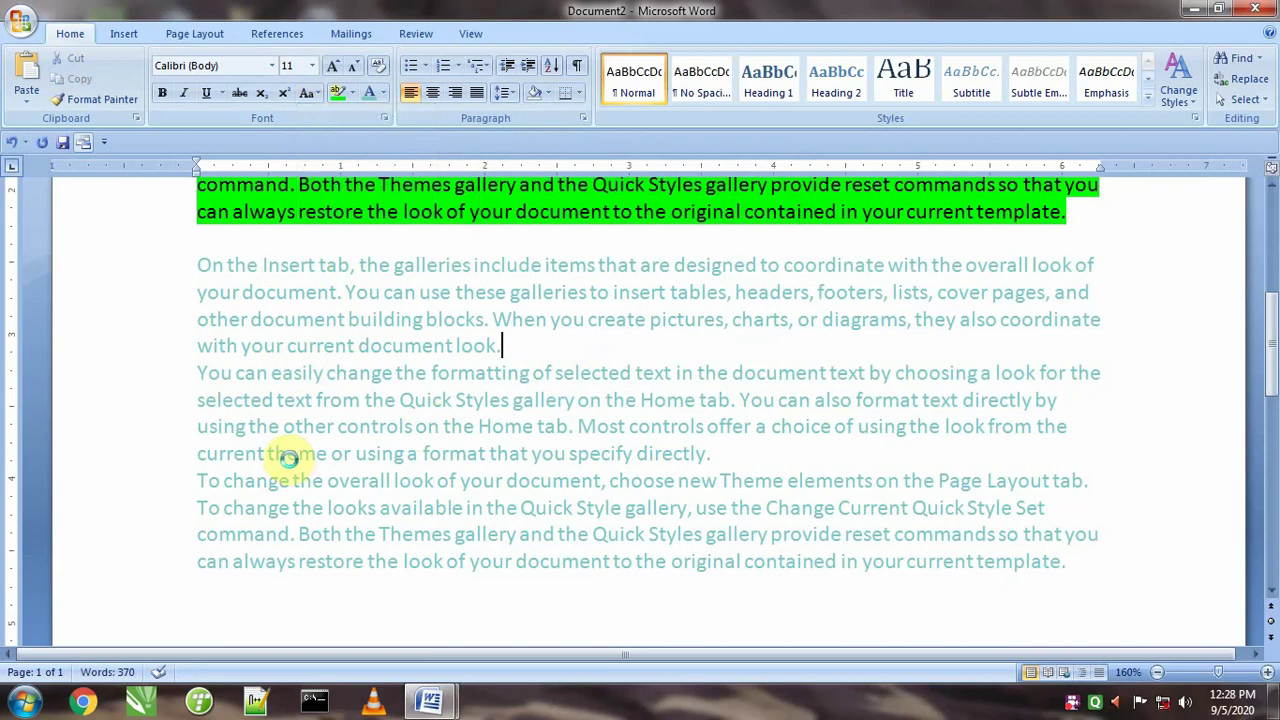
- Create a new blank document and fill it with sample paragraphs generated by =rand()
key(ctrl+n)
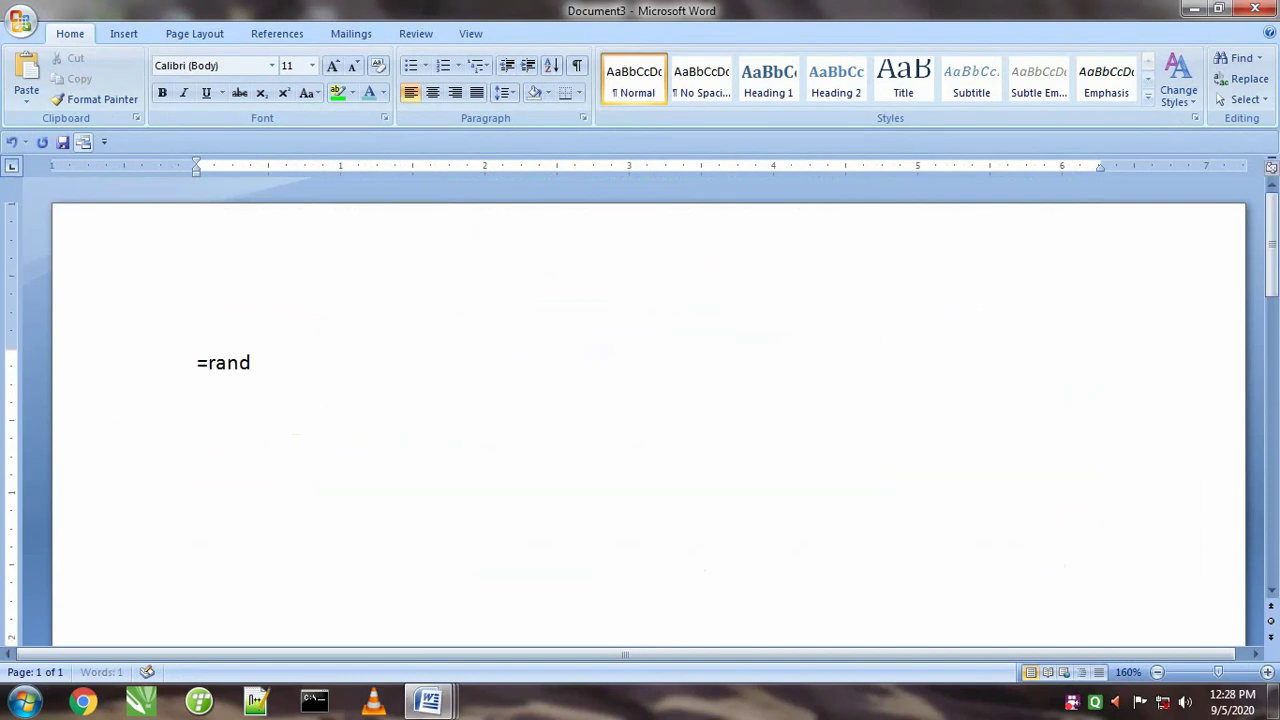
text(=rand())
key(Return)
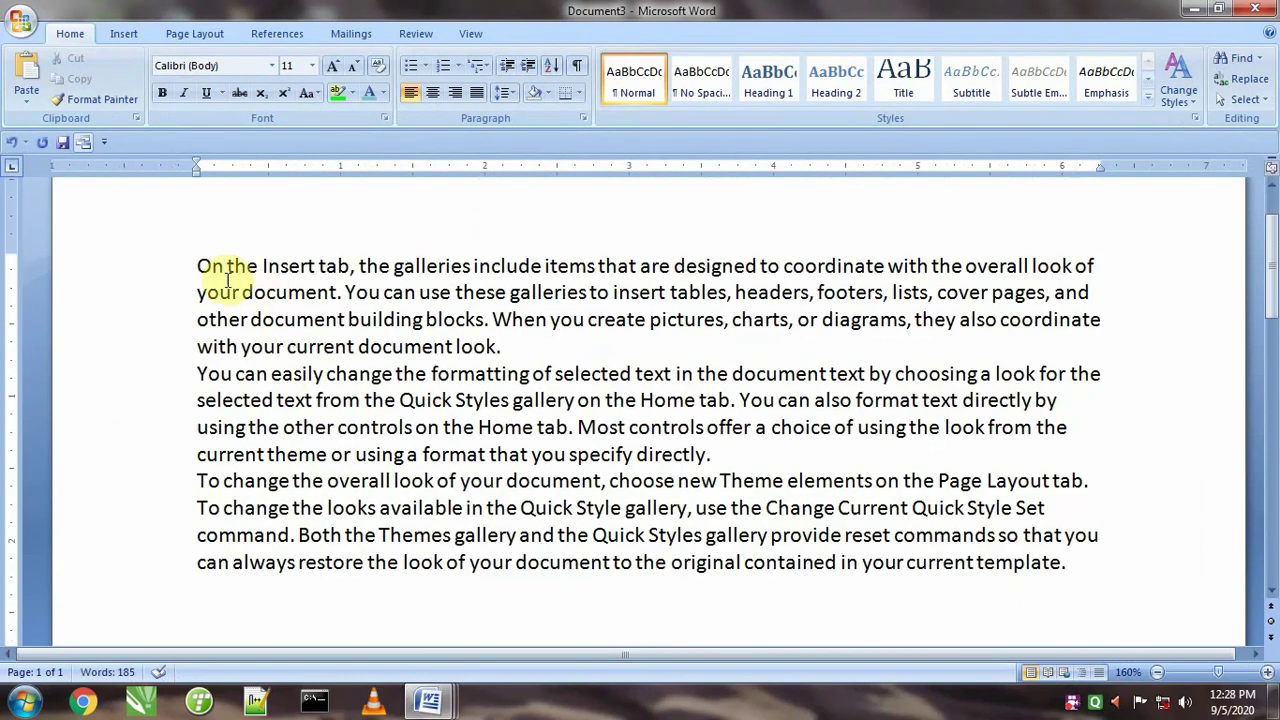
- Try applying Sentence case to the first line and then to the second line of the sample text
click(163, 268)
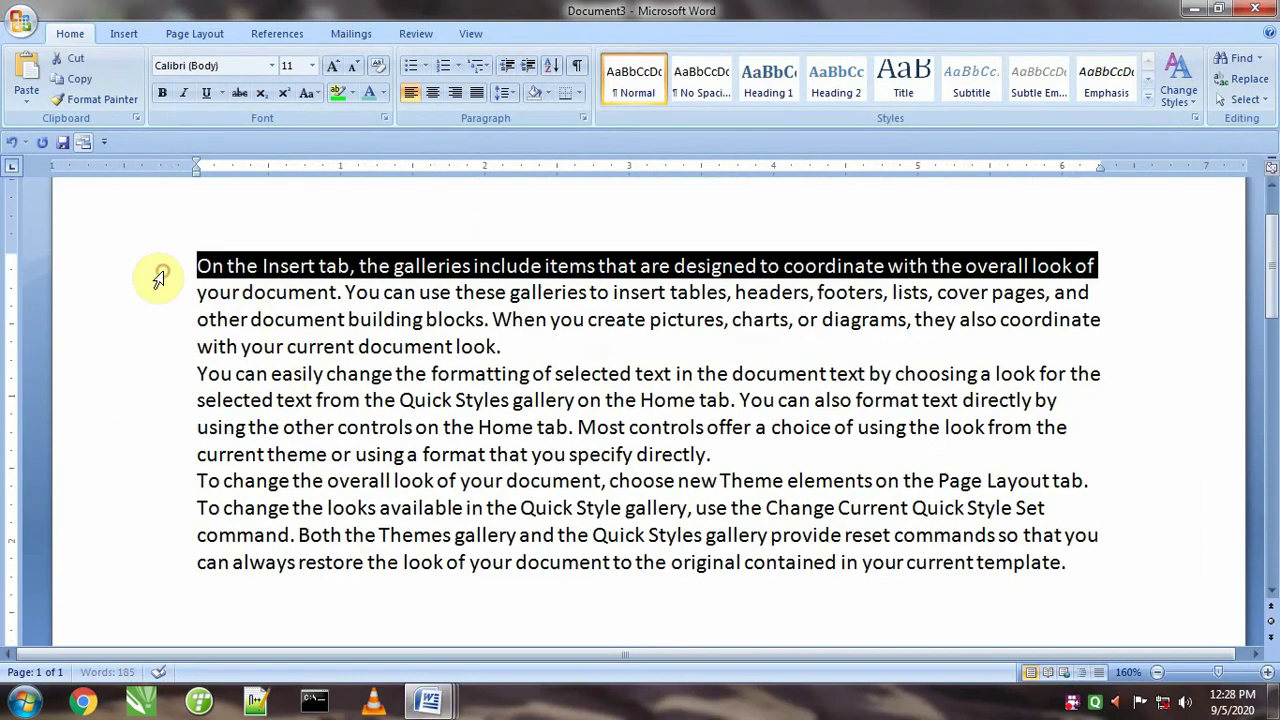
click(310, 96)
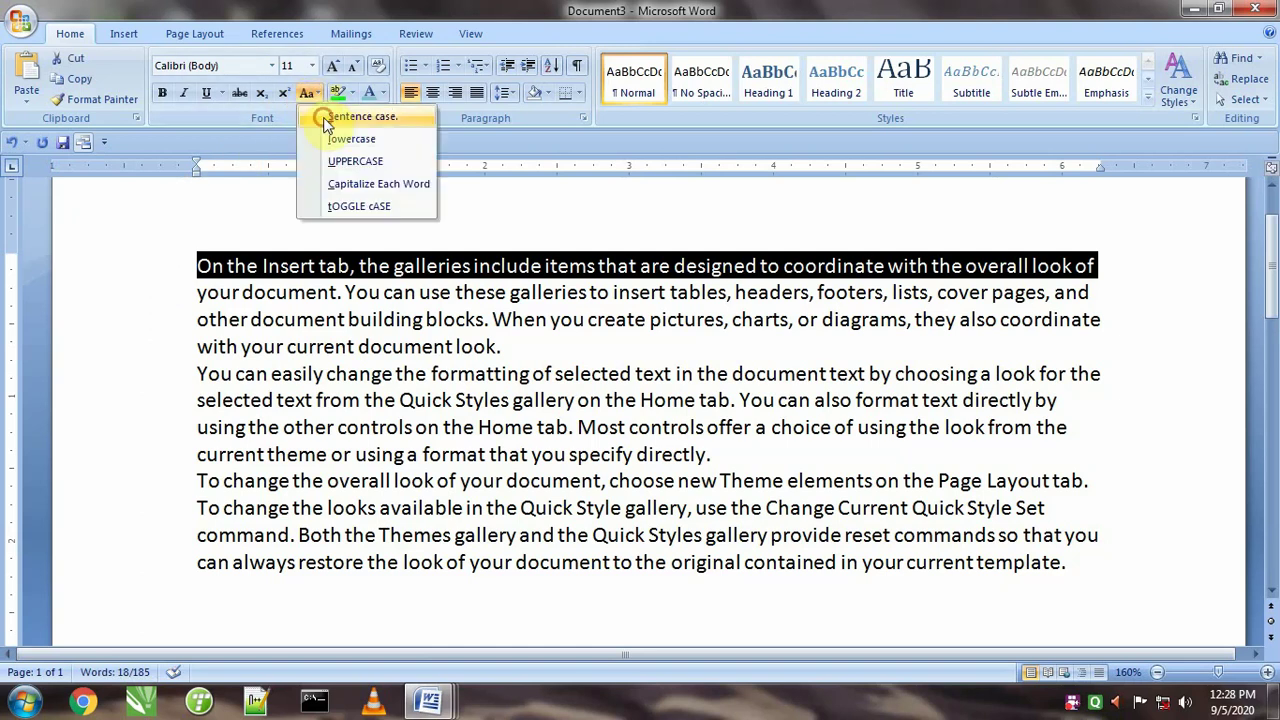
click(325, 118)
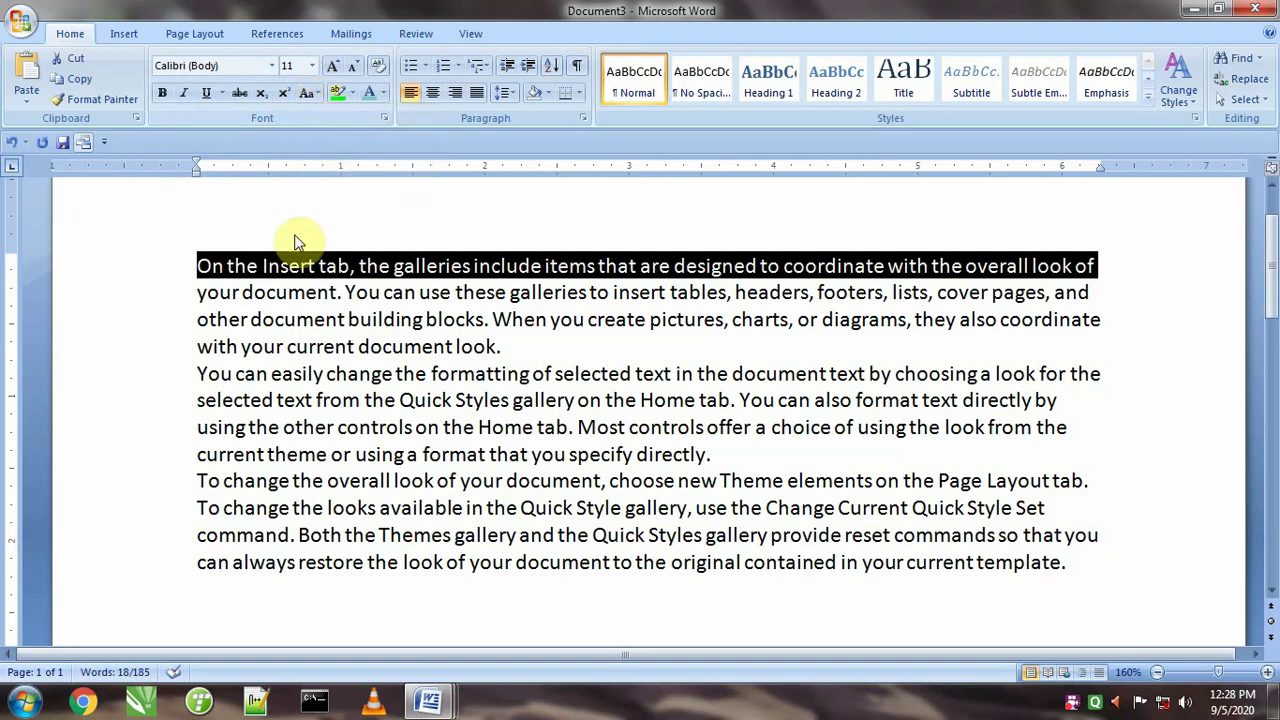
click(176, 294)
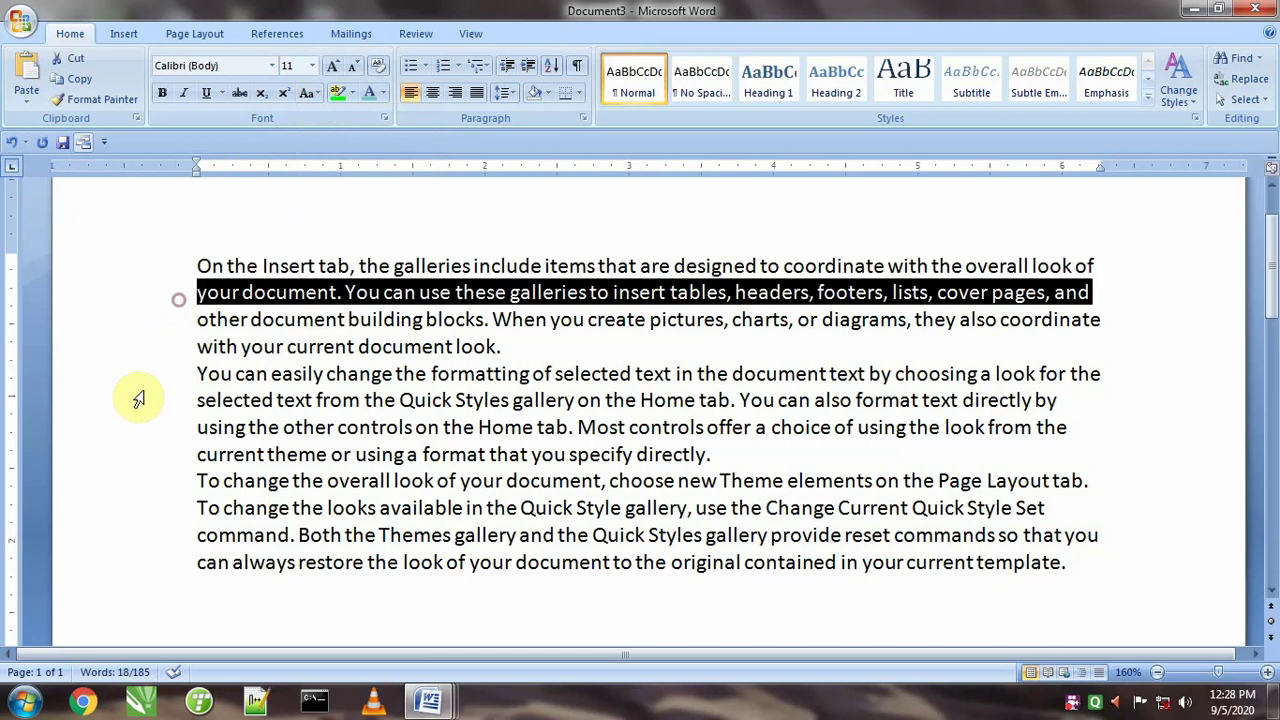
click(310, 100)
click(317, 117)
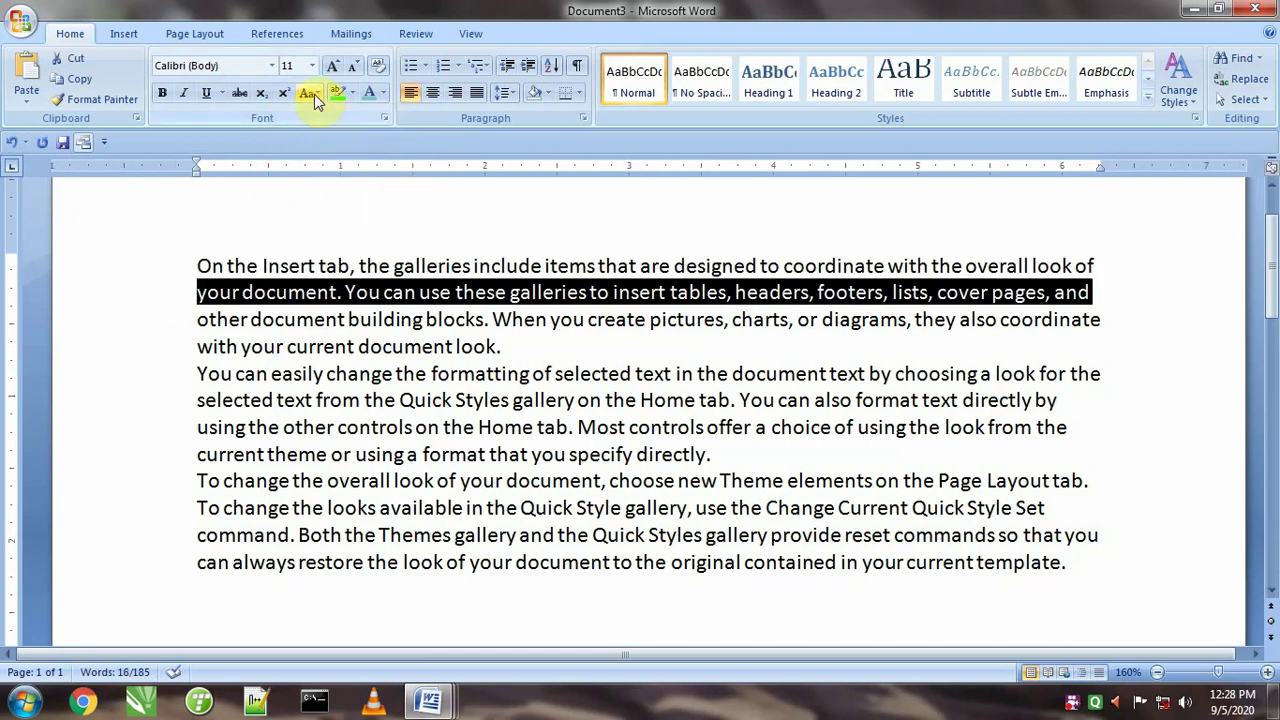
click(313, 97)
click(324, 119)
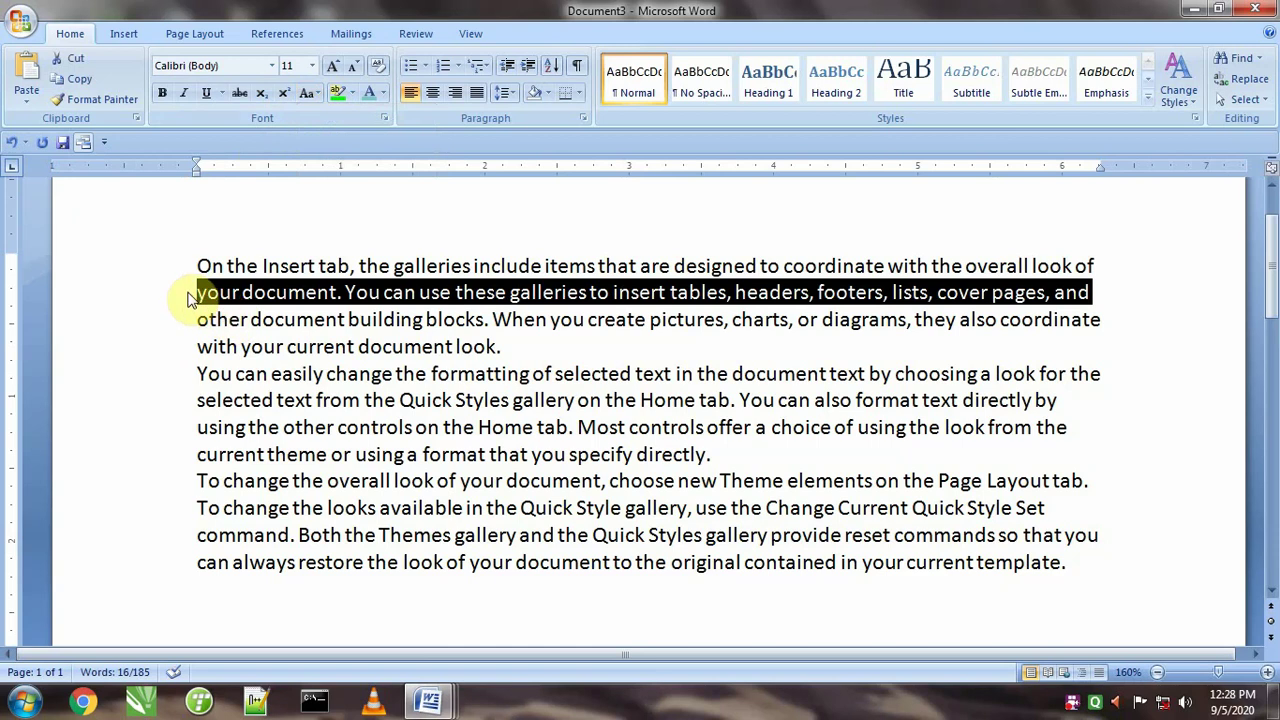
- Split the second line, starting "your document", into its own paragraph with a blank line above and below it
click(194, 296)
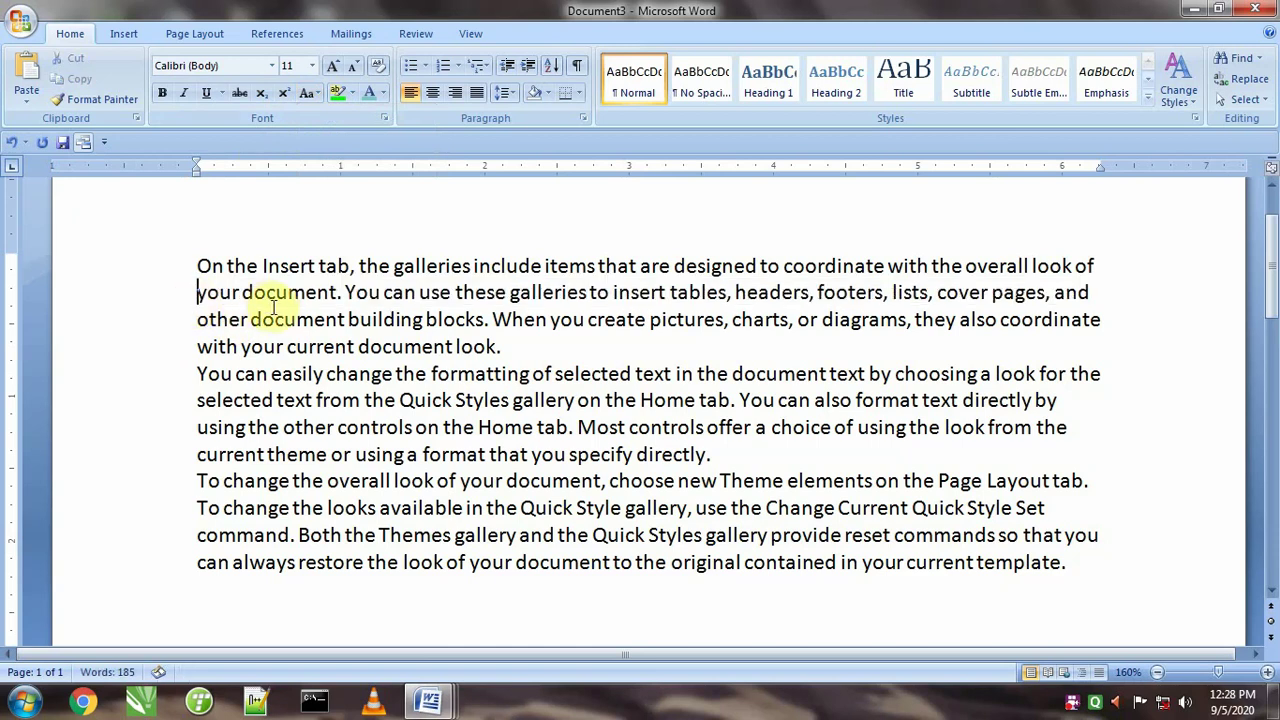
key(Return)
key(Return)
click(1105, 321)
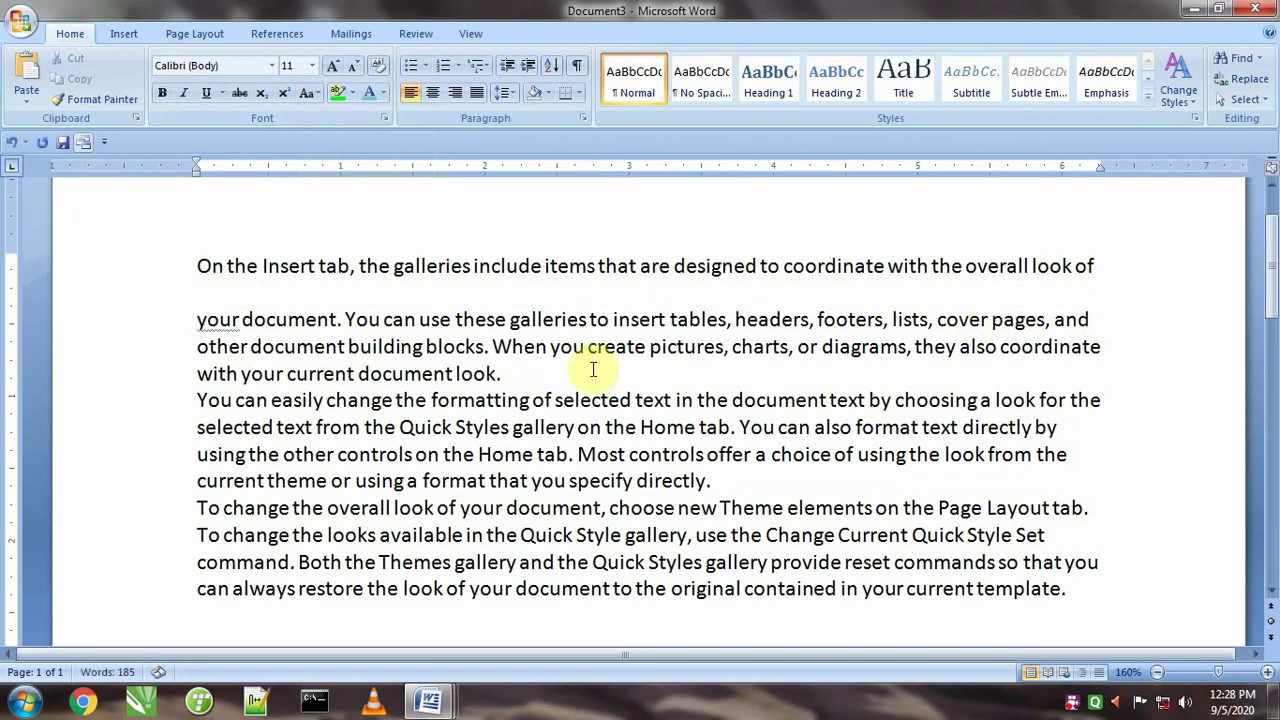
key(Return)
key(Return)
- Try Sentence case on the separated "your document" line, and undo the change
click(170, 328)
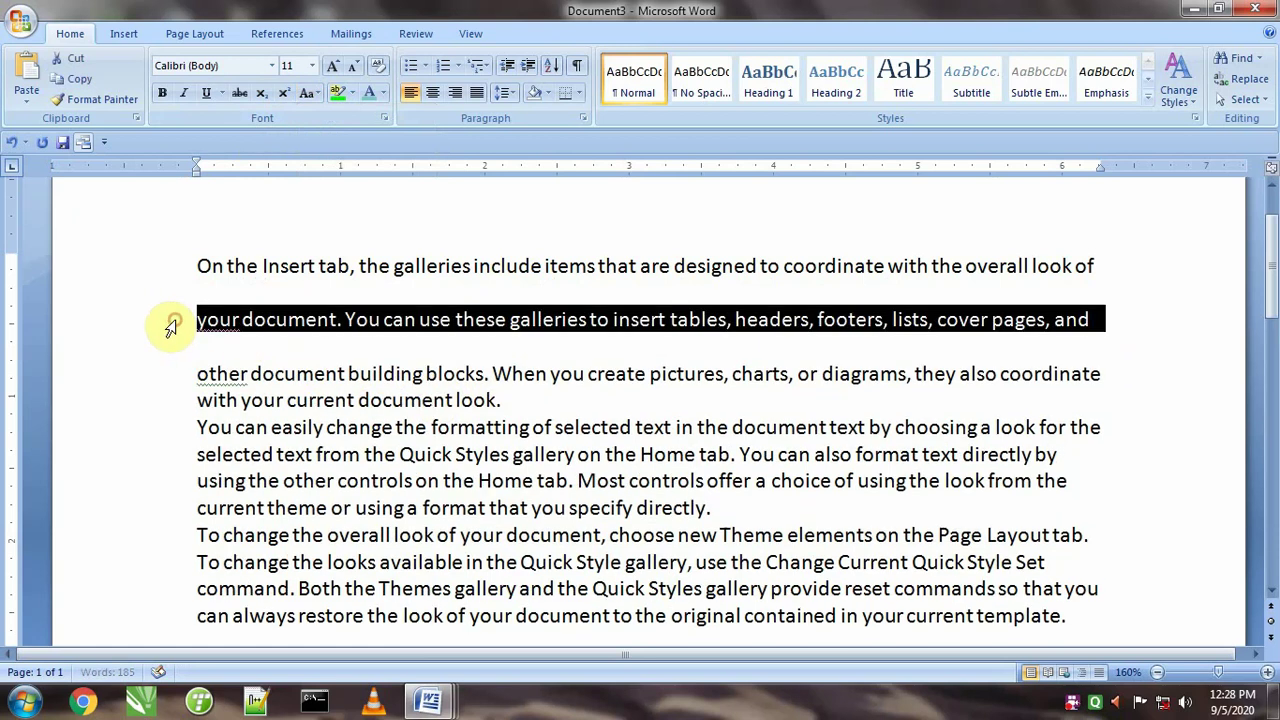
click(308, 93)
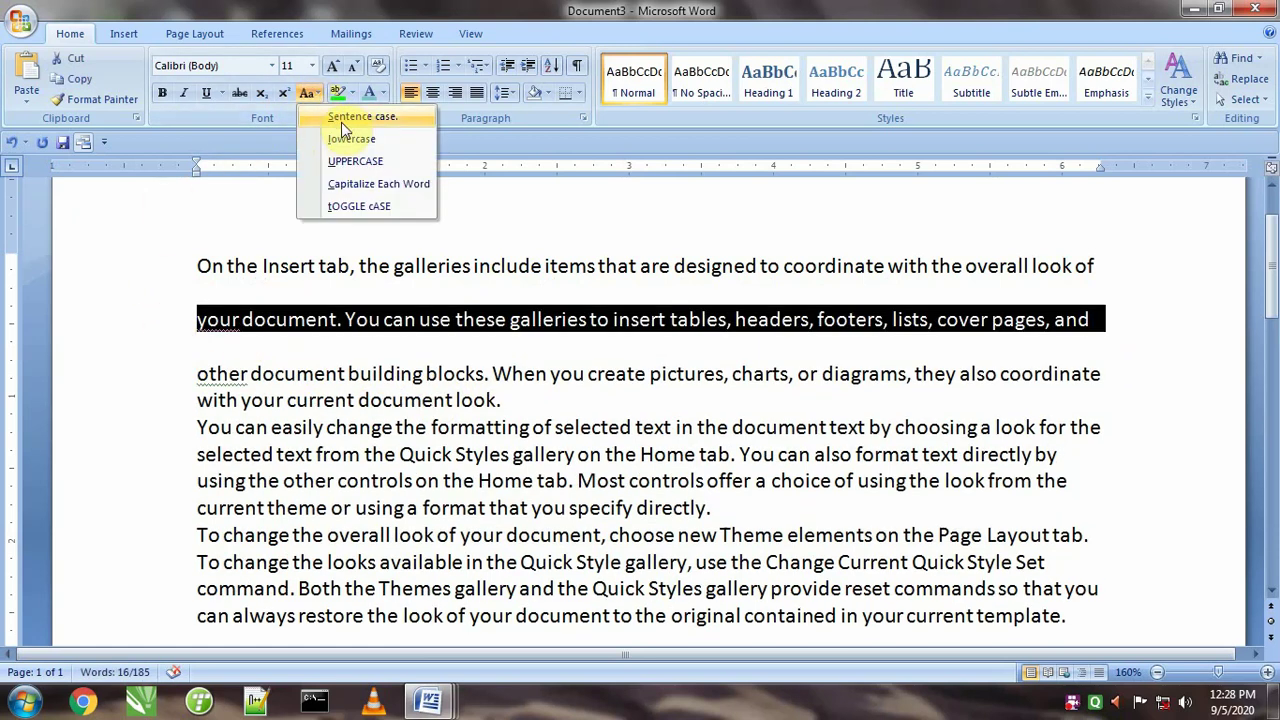
click(341, 121)
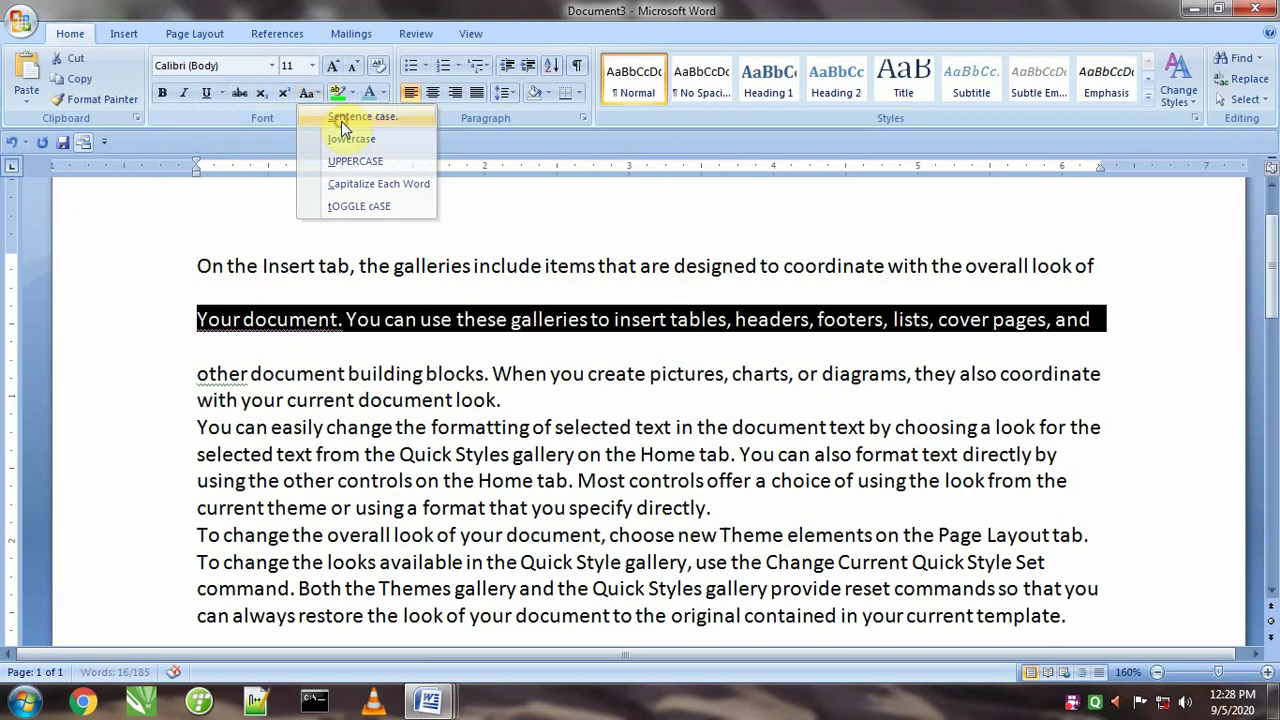
click(205, 330)
key(ctrl+z)
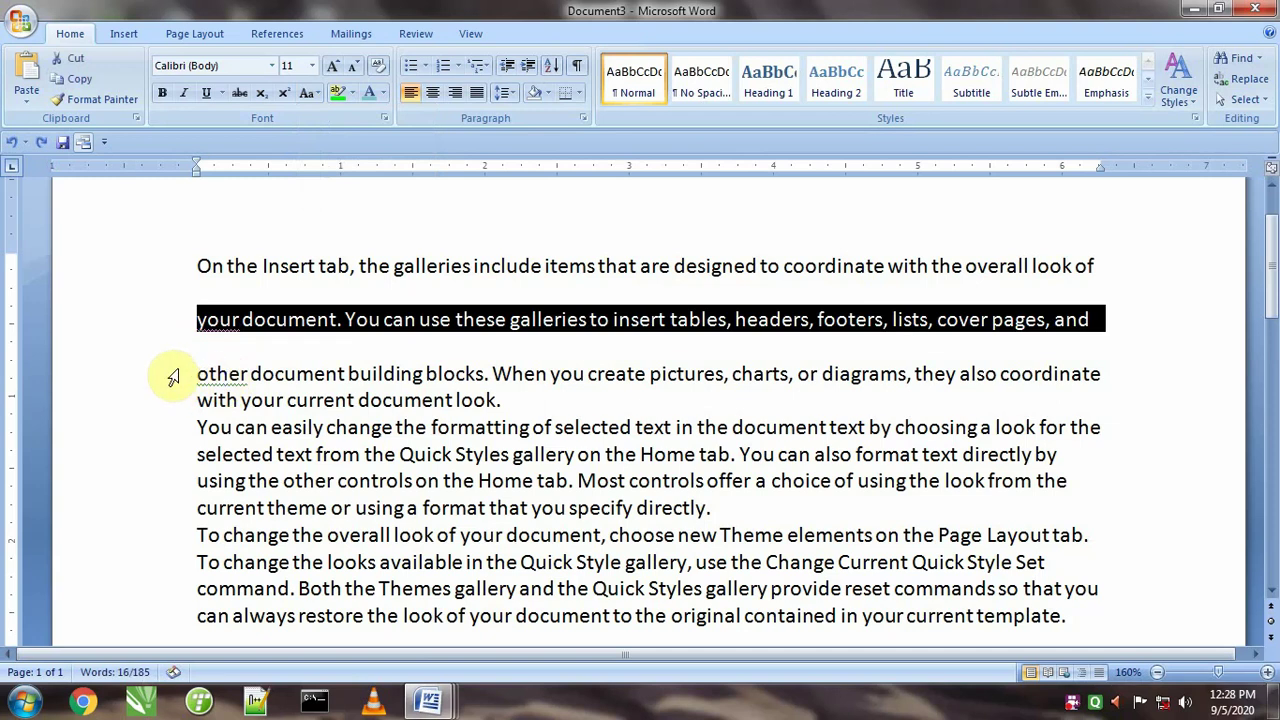
- Apply Sentence case to the separated "your document" line and deselect it
click(316, 98)
click(320, 115)
click(228, 330)
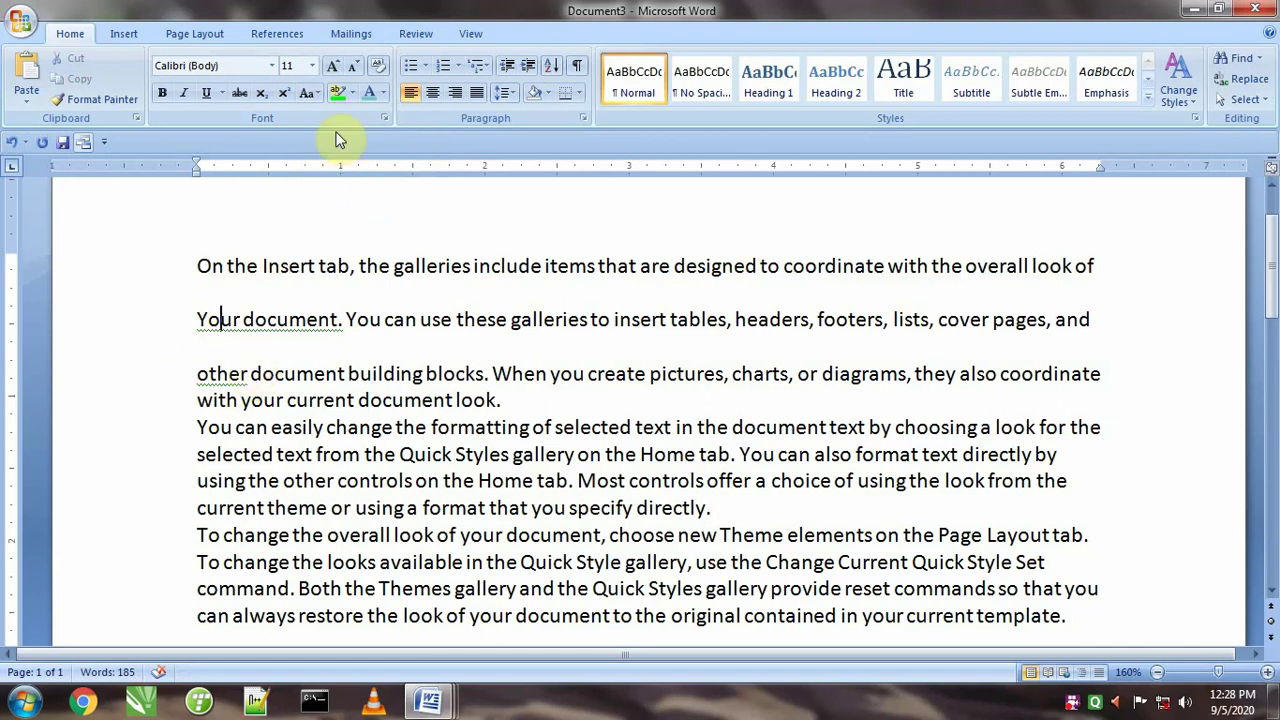
- Insert a blank line above the opening "On the Insert tab" line, and change that line to UPPERCASE
click(318, 95)
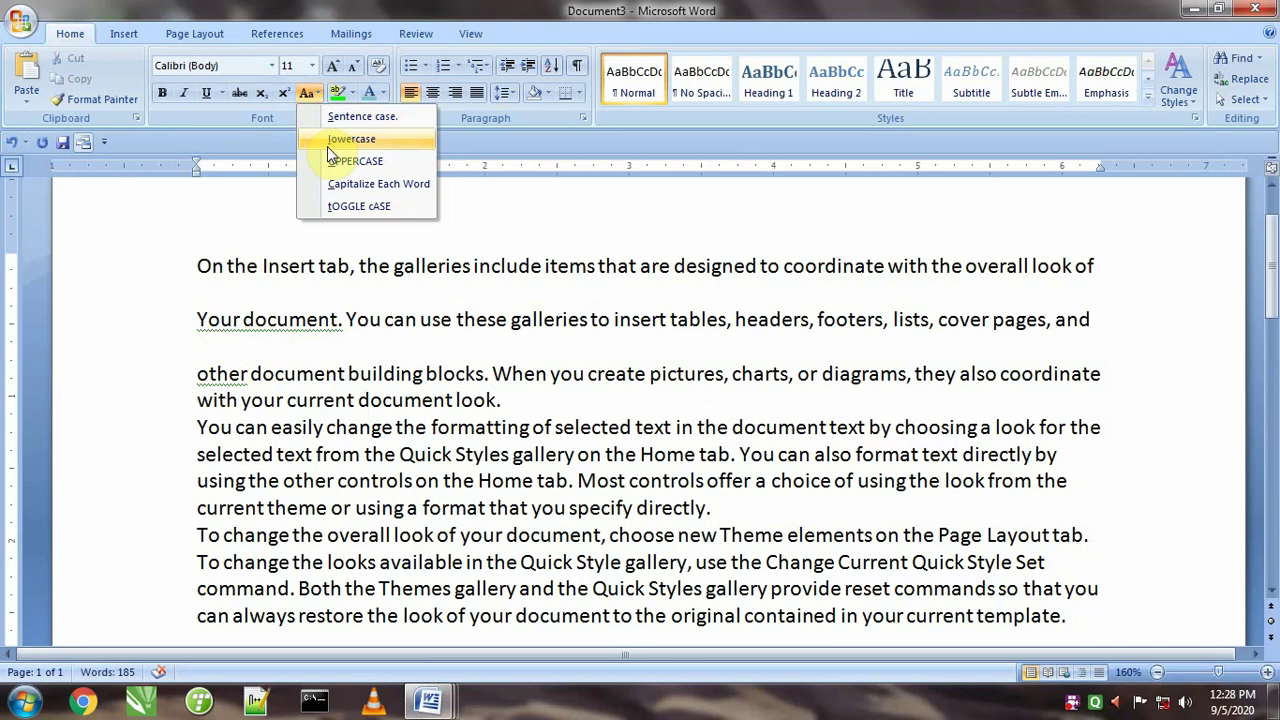
click(202, 262)
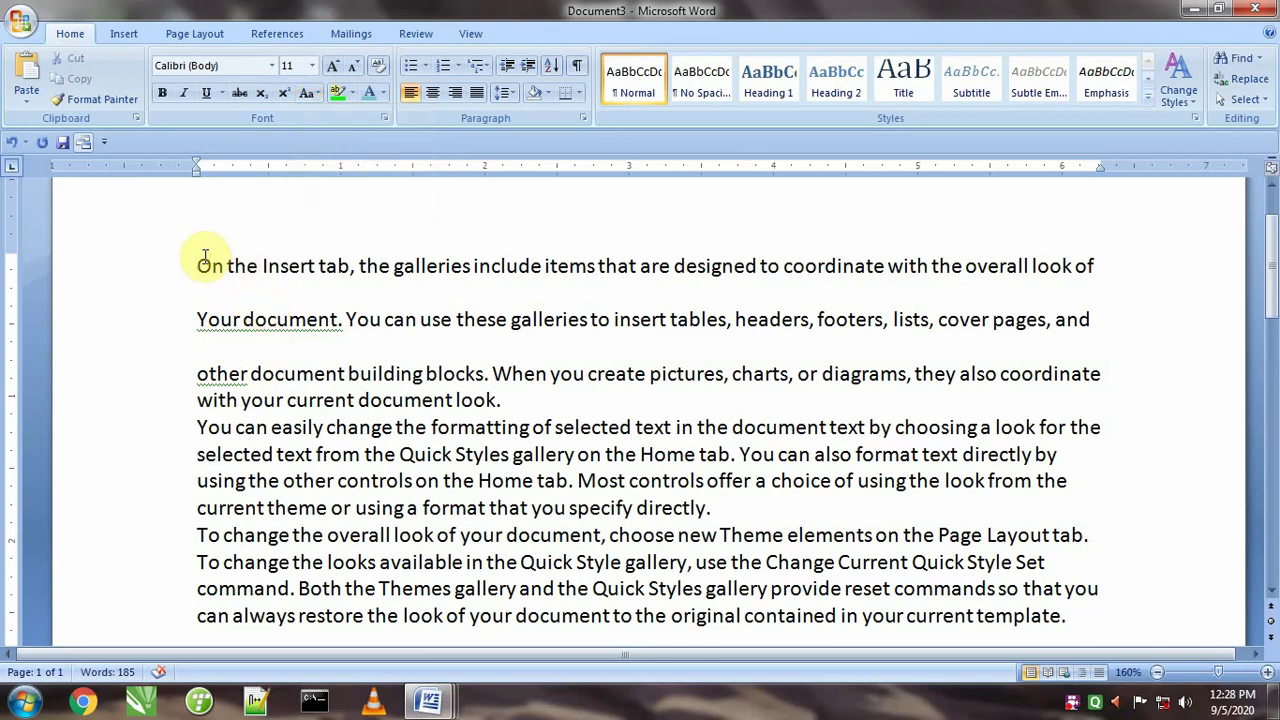
key(Return)
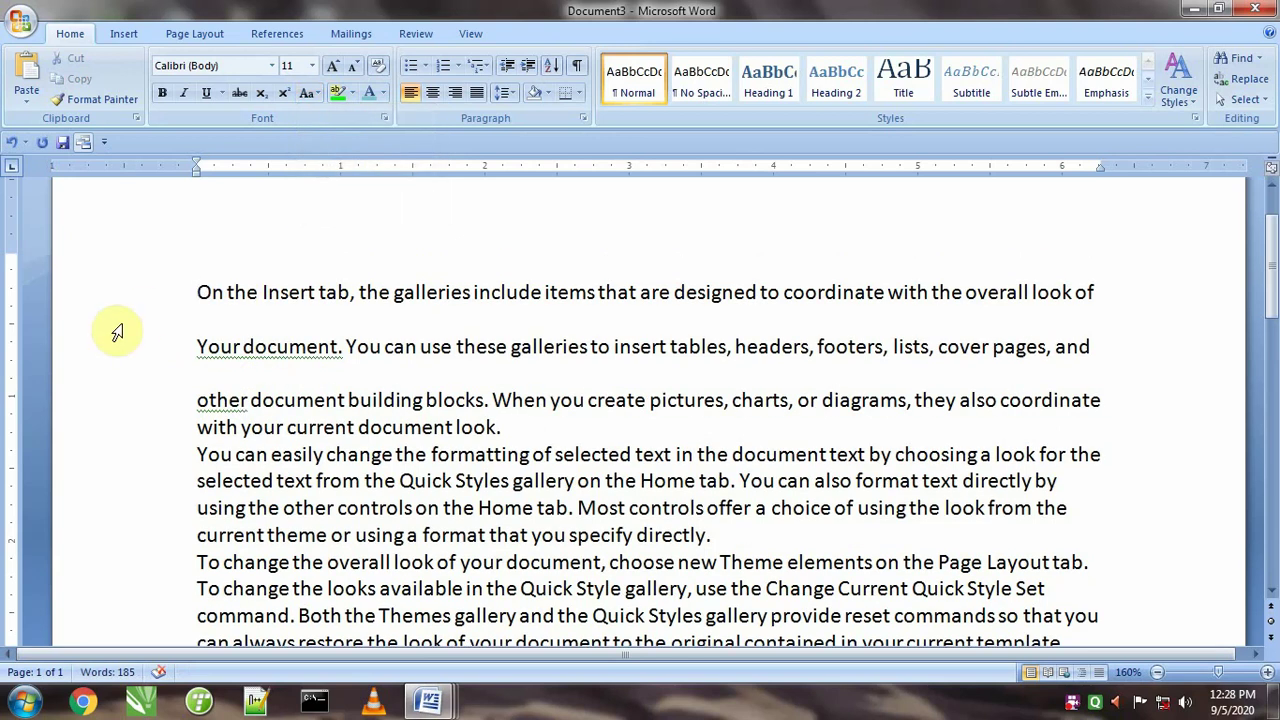
click(152, 296)
click(307, 93)
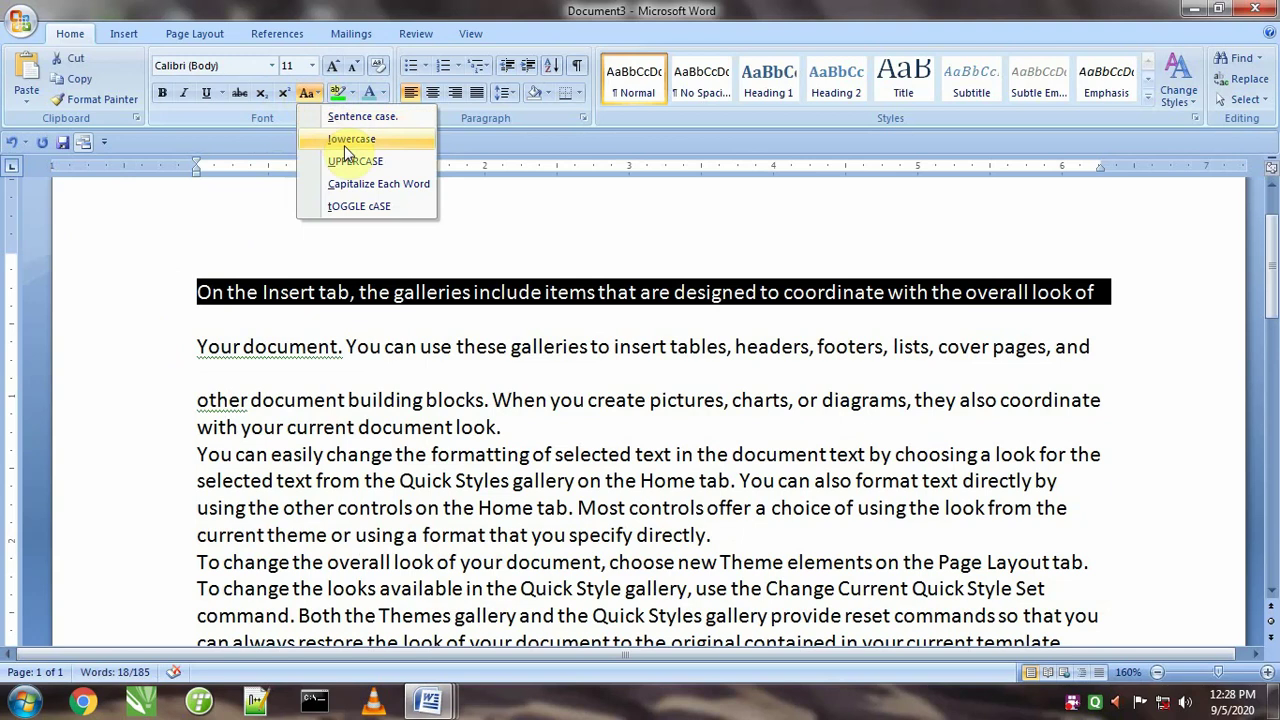
click(345, 162)
click(463, 346)
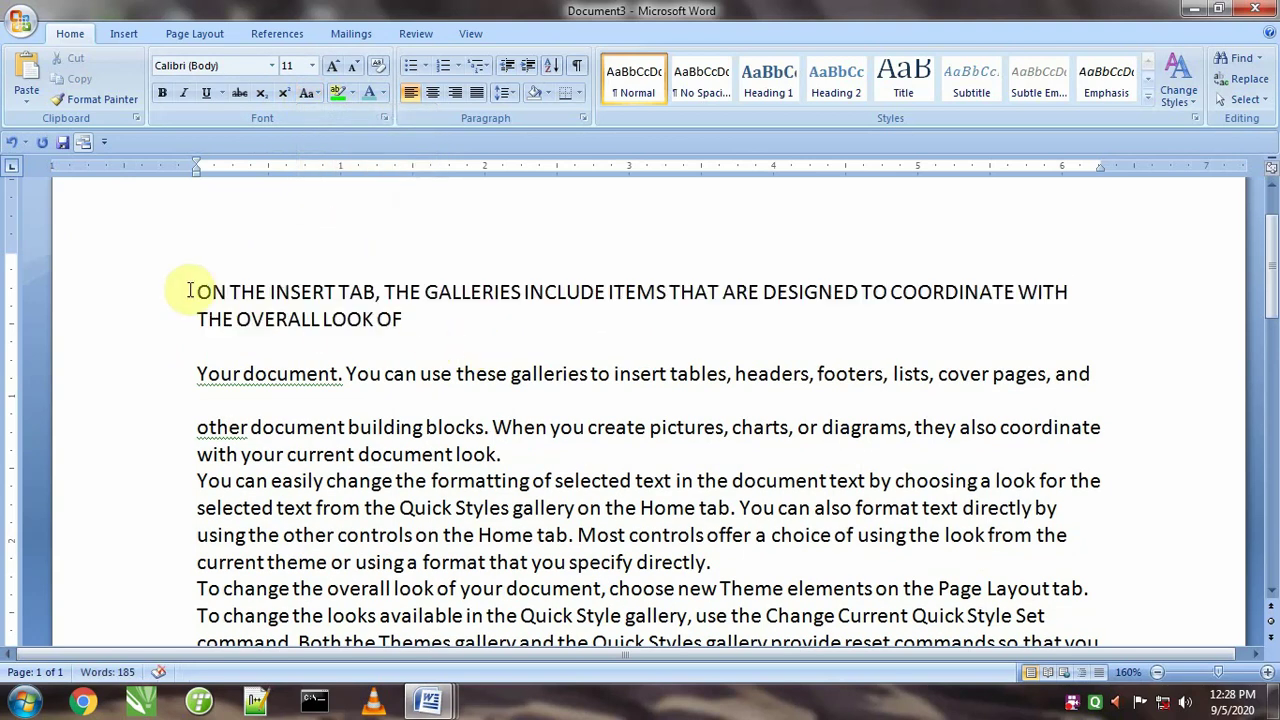
- Select the whole uppercase opening paragraph and change it to lowercase
drag(193, 290, 410, 321)
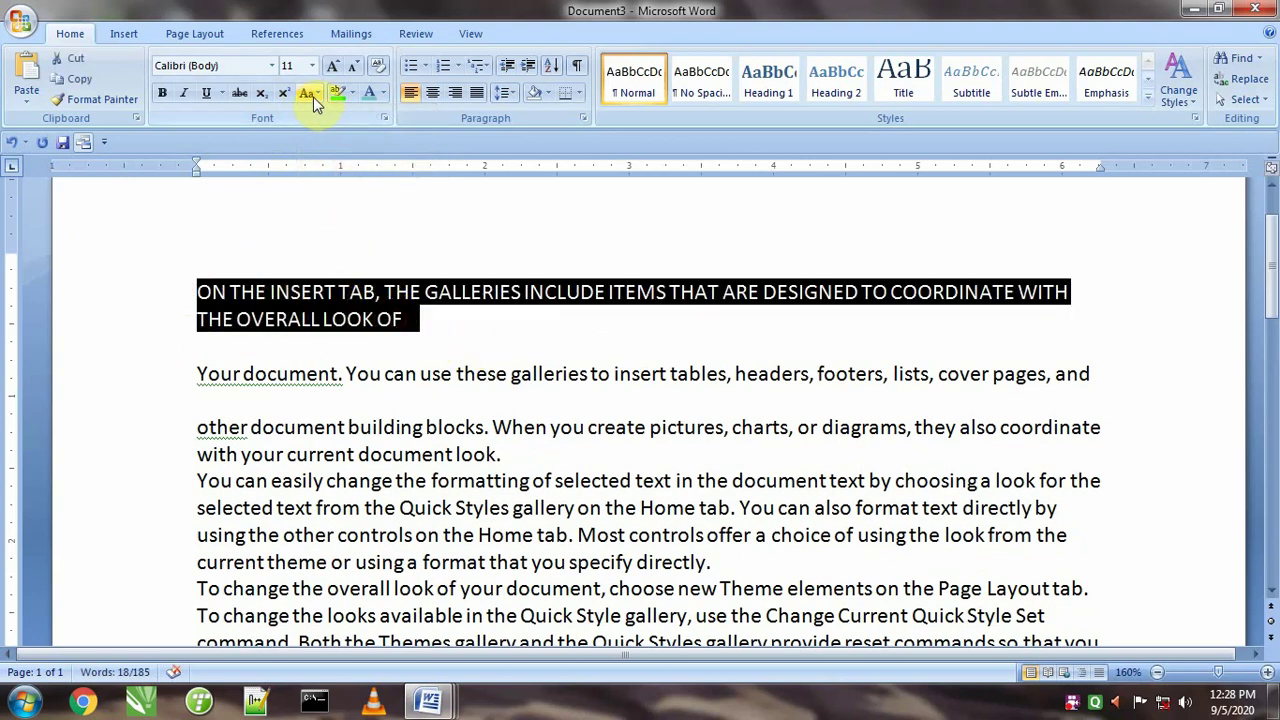
click(308, 93)
click(343, 134)
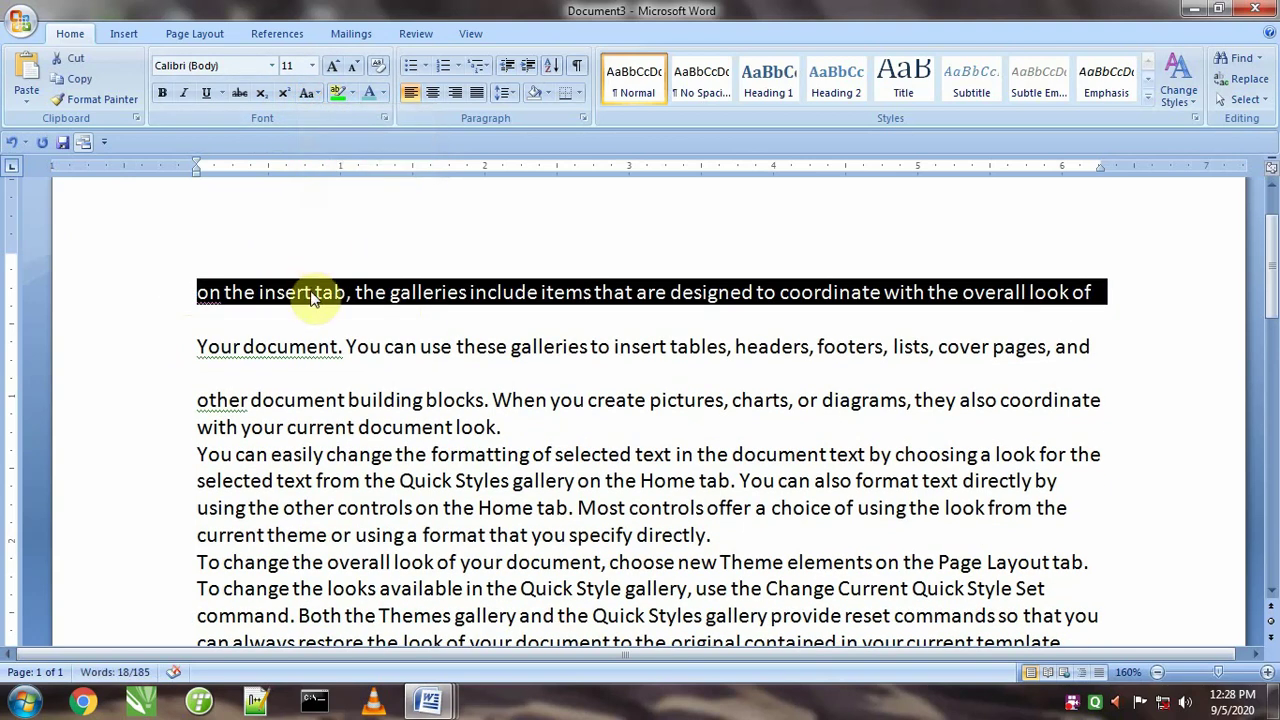
- Apply Capitalize Each Word to the opening paragraph, and point out the initial letters of its words
click(307, 93)
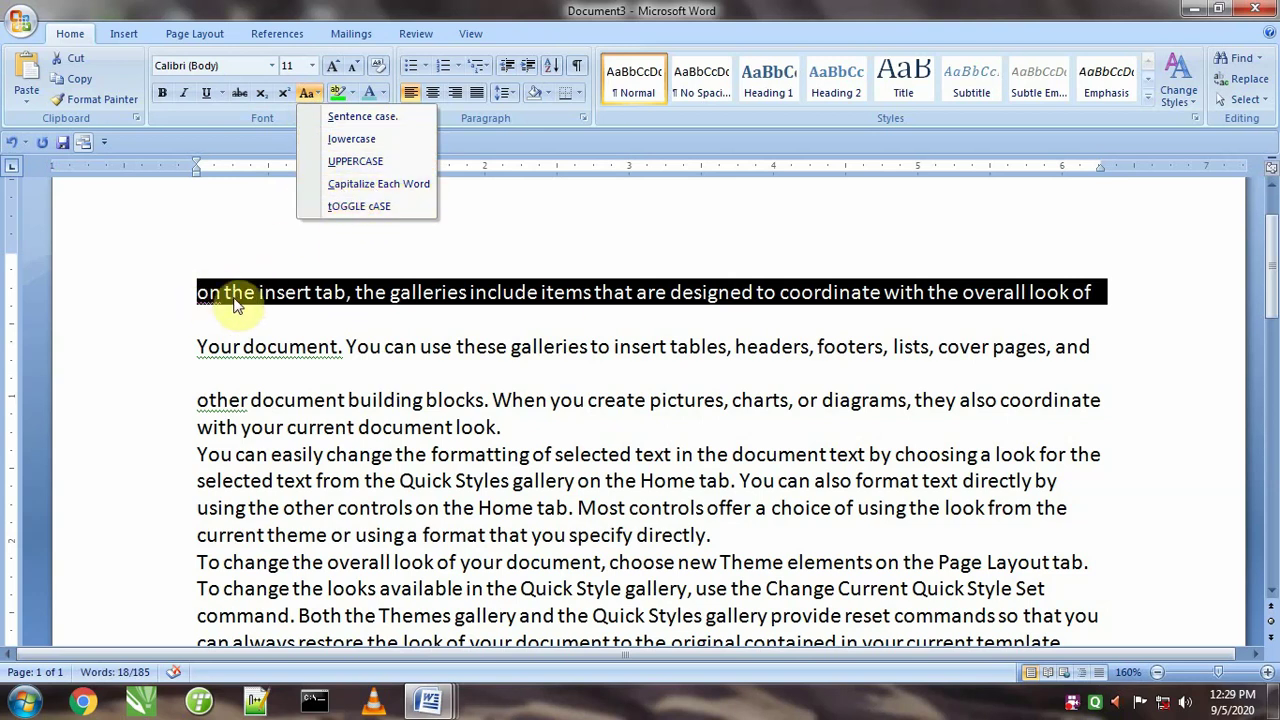
click(345, 184)
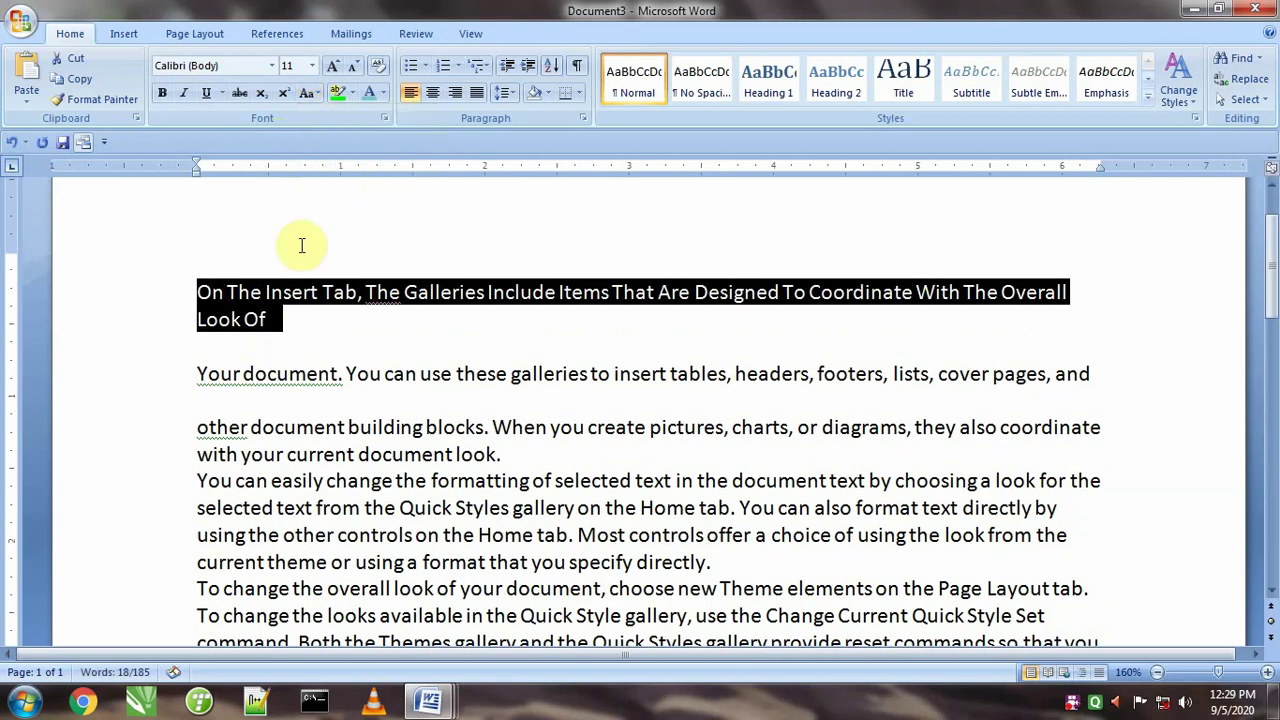
key(Left)
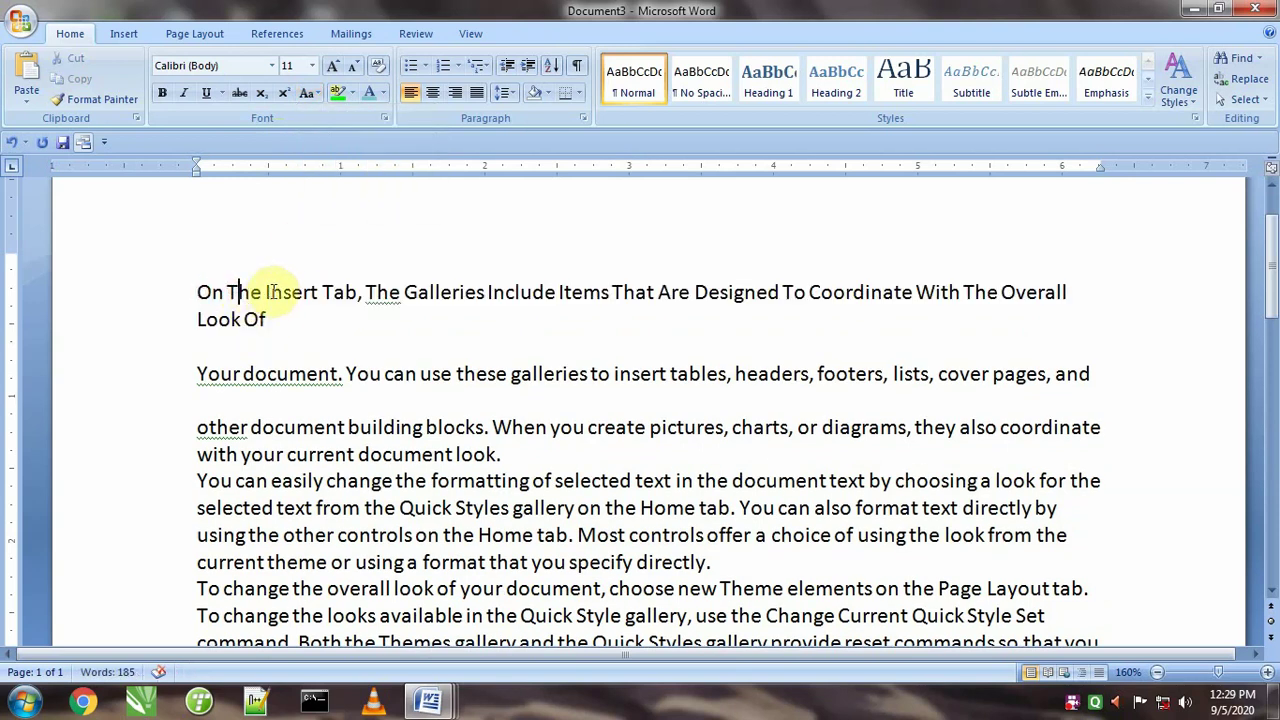
click(267, 292)
click(328, 292)
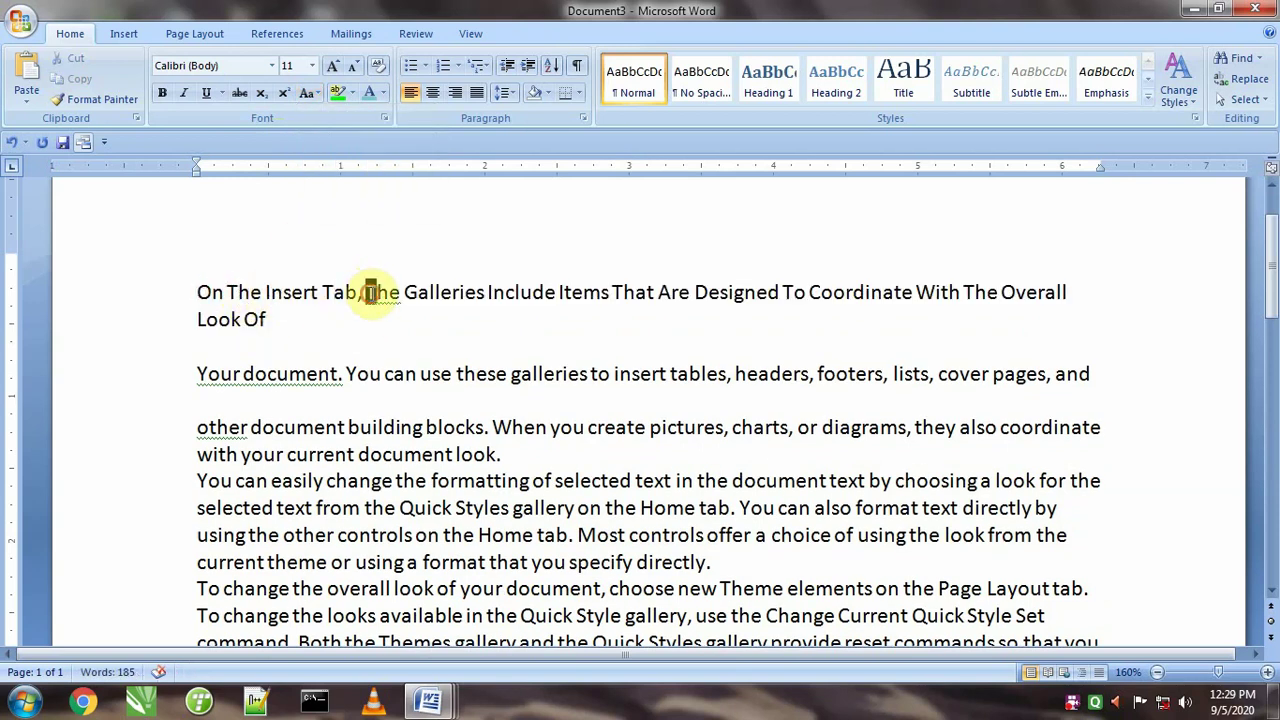
click(490, 292)
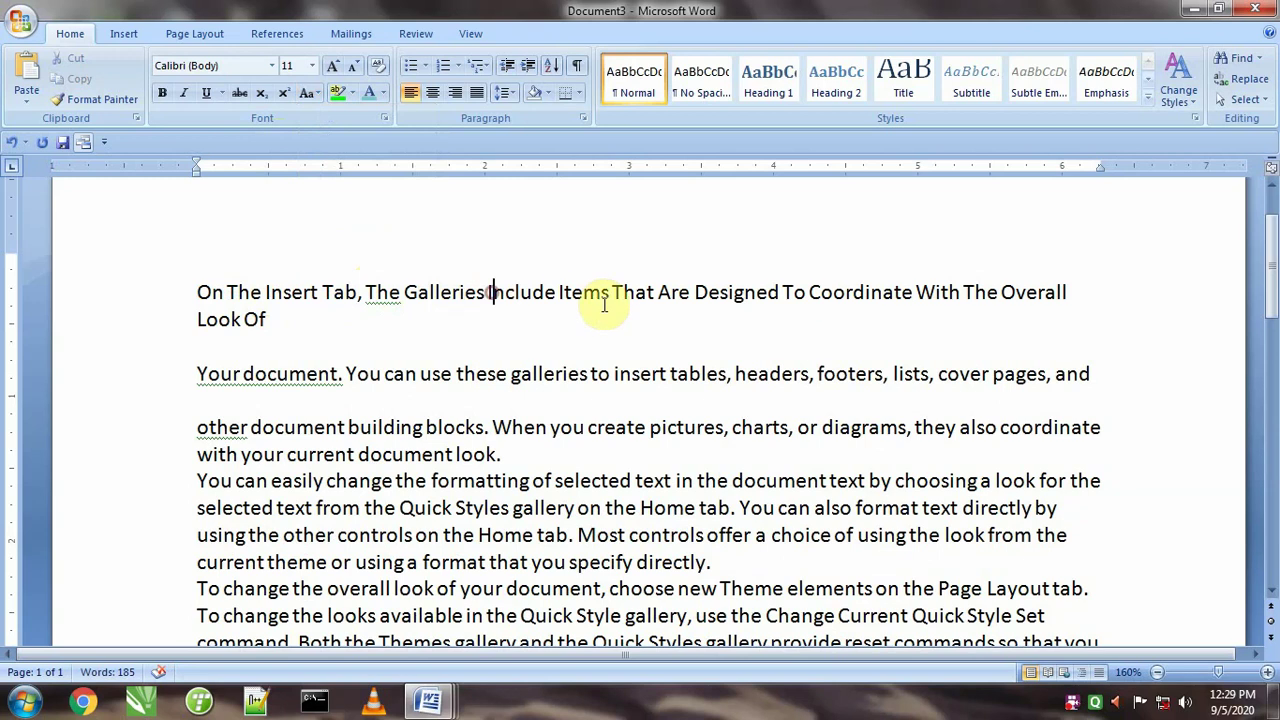
- Apply tOGGLE cASE to the whole opening paragraph, and go through its words to examine their letter case
drag(168, 292, 166, 327)
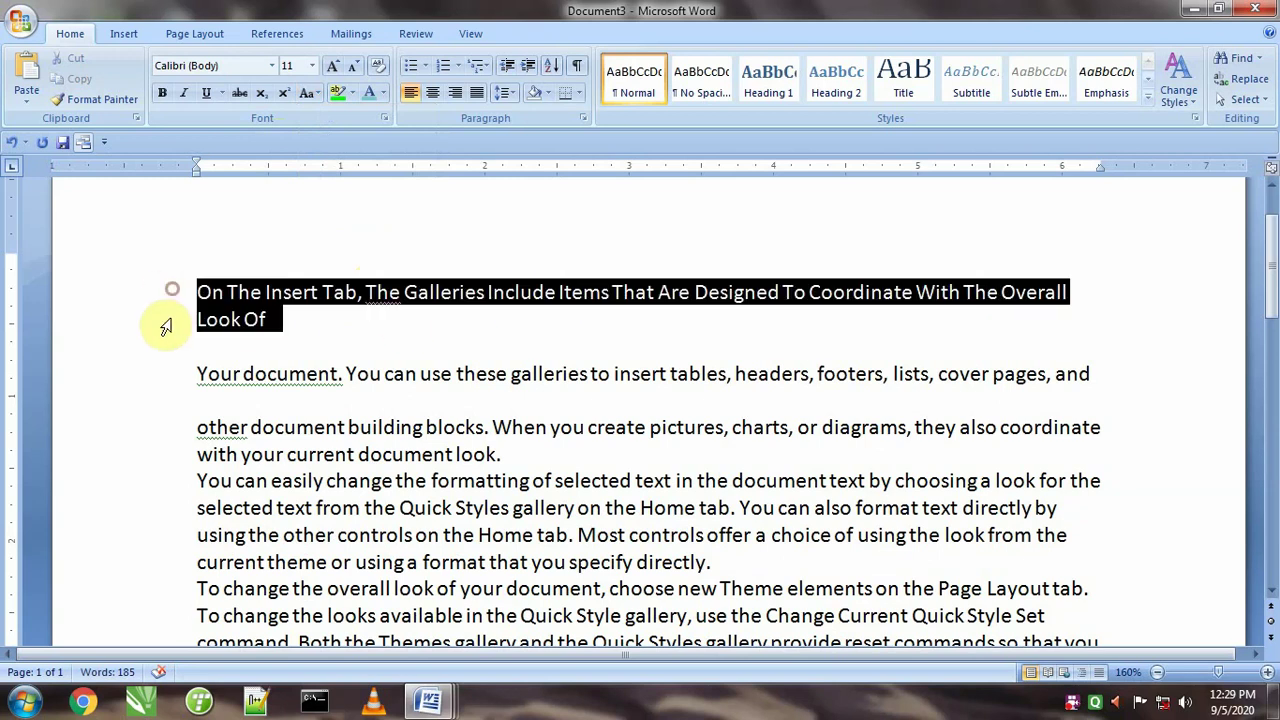
click(308, 93)
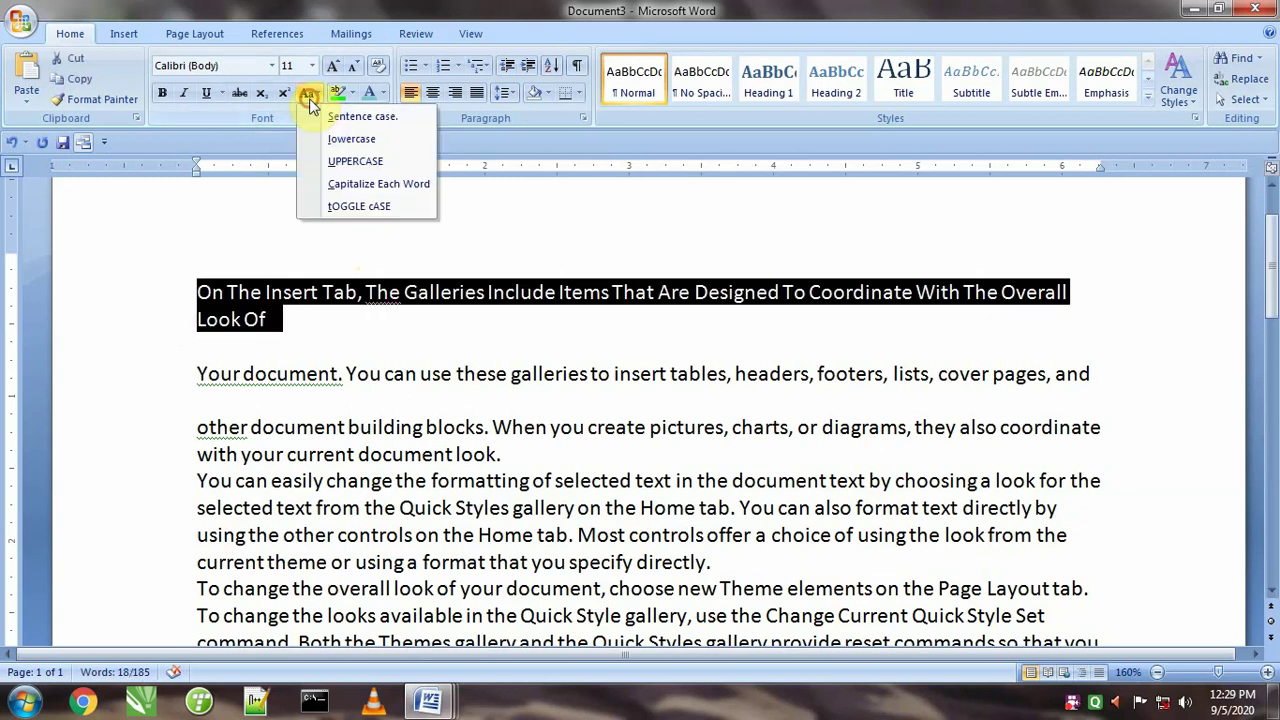
click(363, 207)
click(334, 318)
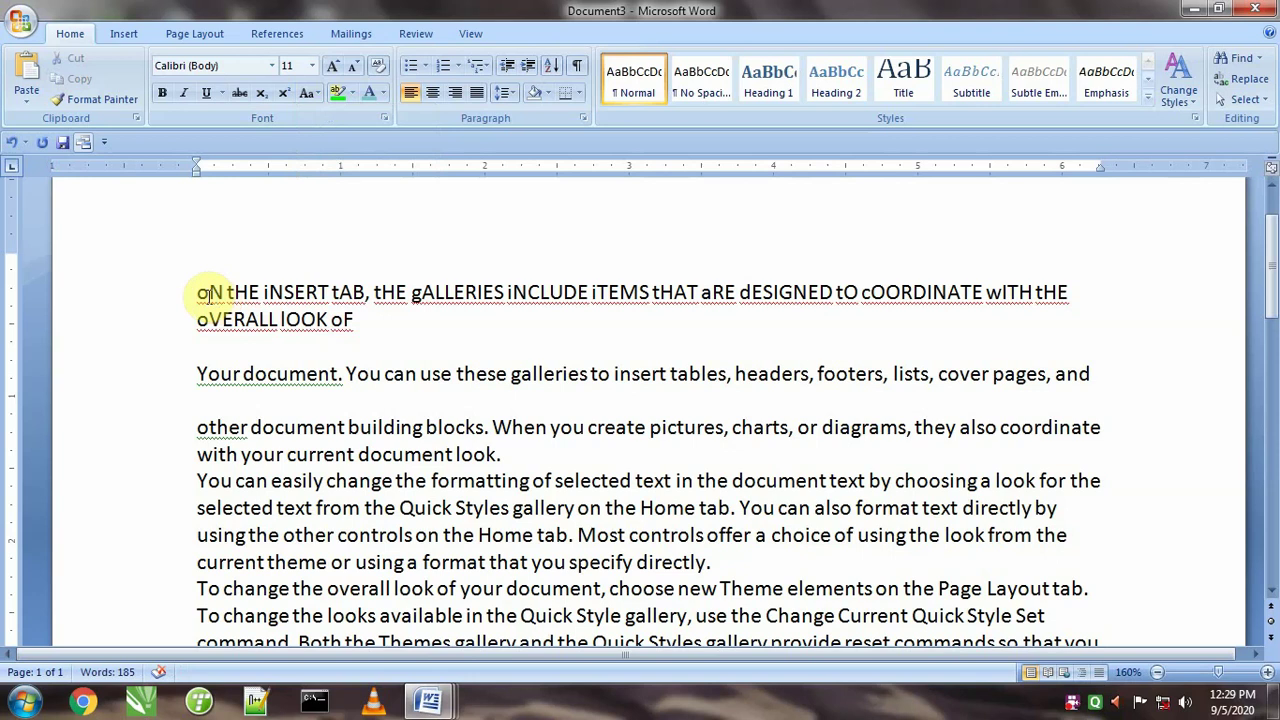
key(Home)
key(ctrl+Right)
key(ctrl+Right)
key(ctrl+Right)
key(ctrl+Right)
key(ctrl+Right)
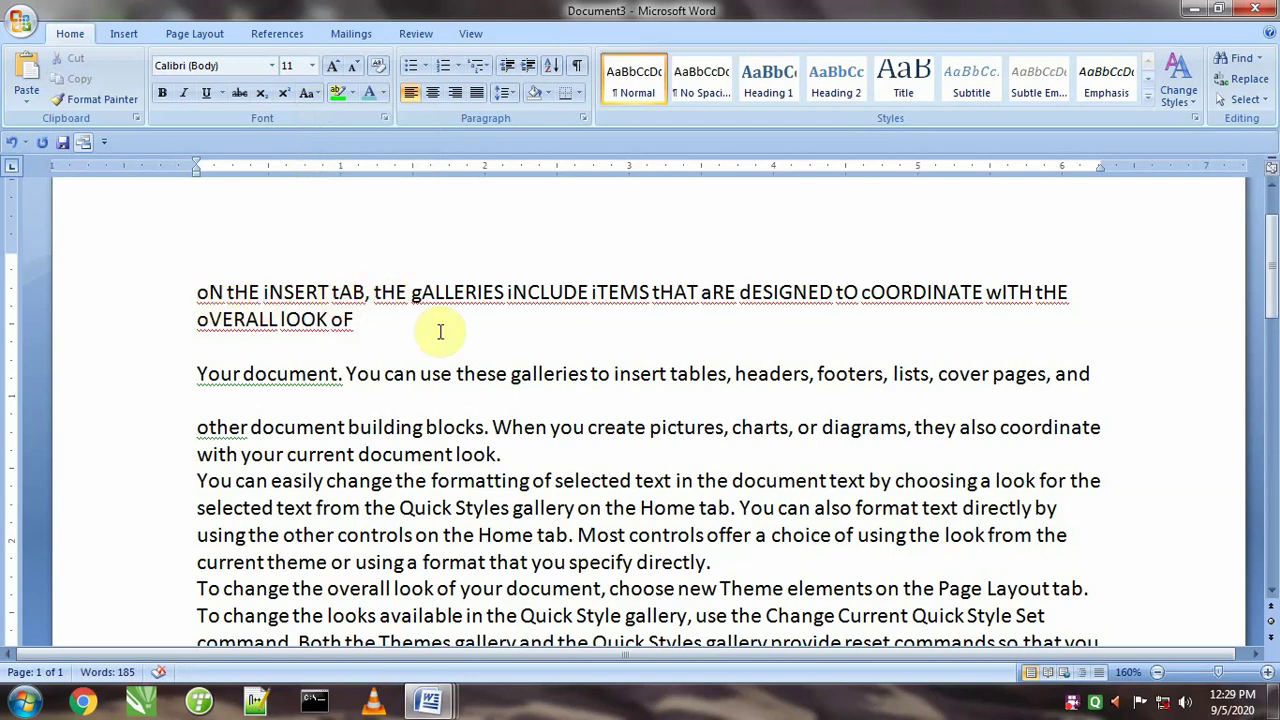
- Apply tOGGLE cASE to the "Your document" paragraph and deselect it
click(170, 380)
click(307, 93)
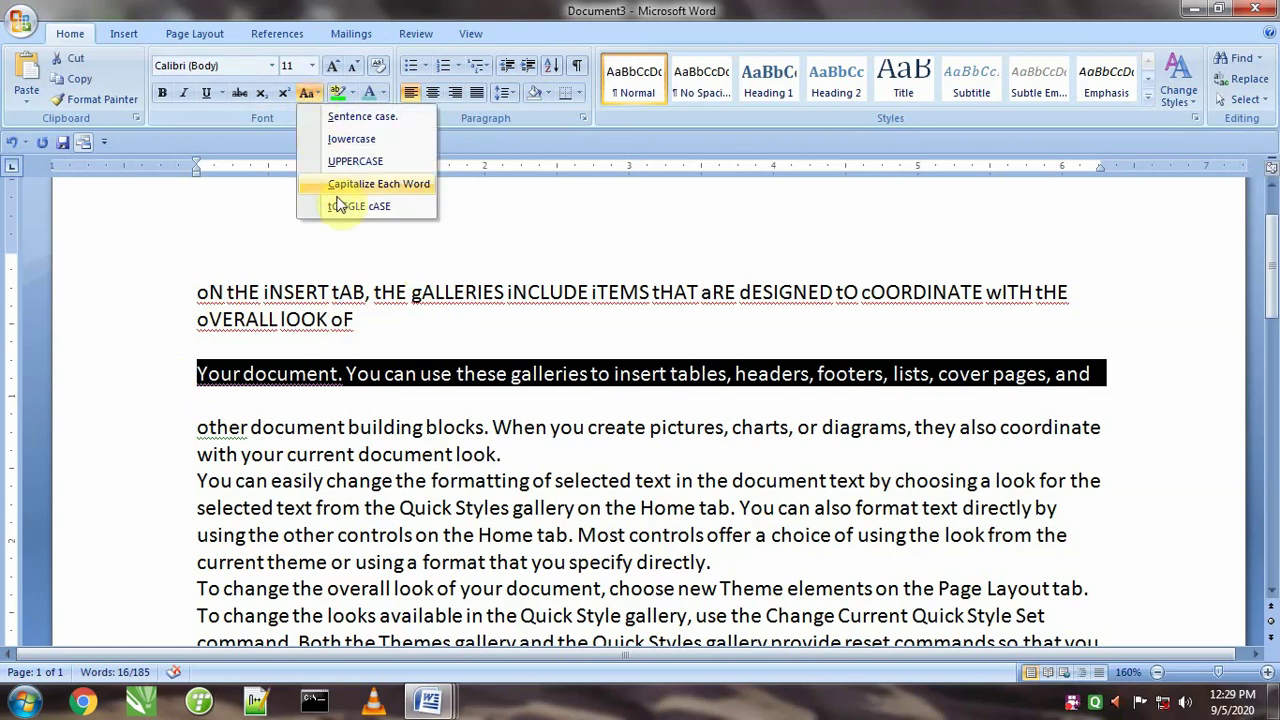
click(338, 207)
click(210, 378)
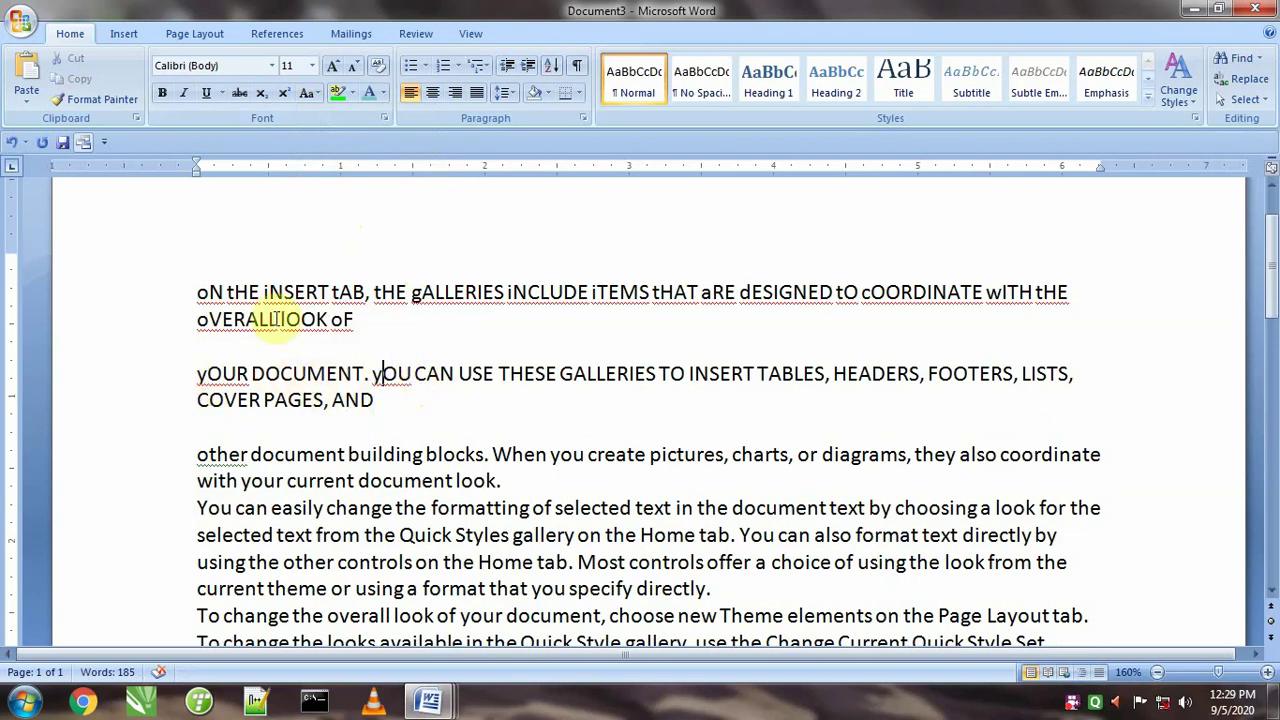
- Apply the Strikethrough font effect to the line beginning "other document building blocks"
click(310, 95)
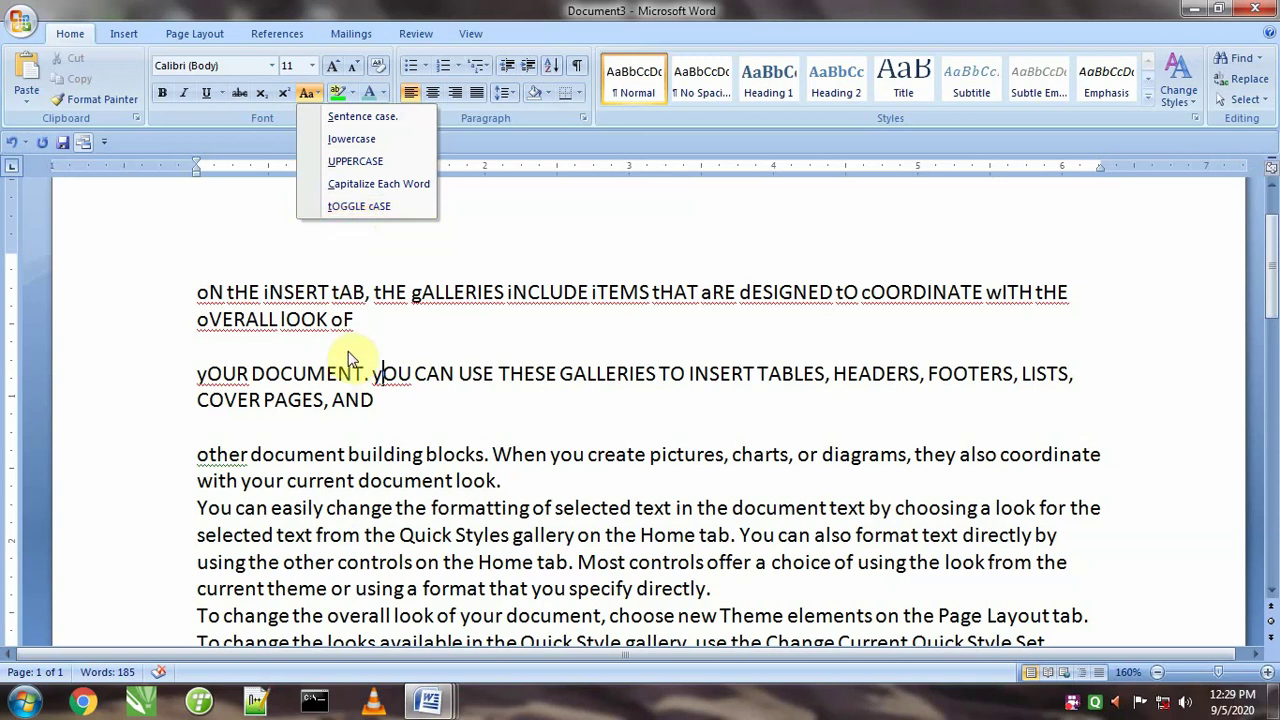
click(340, 370)
click(170, 465)
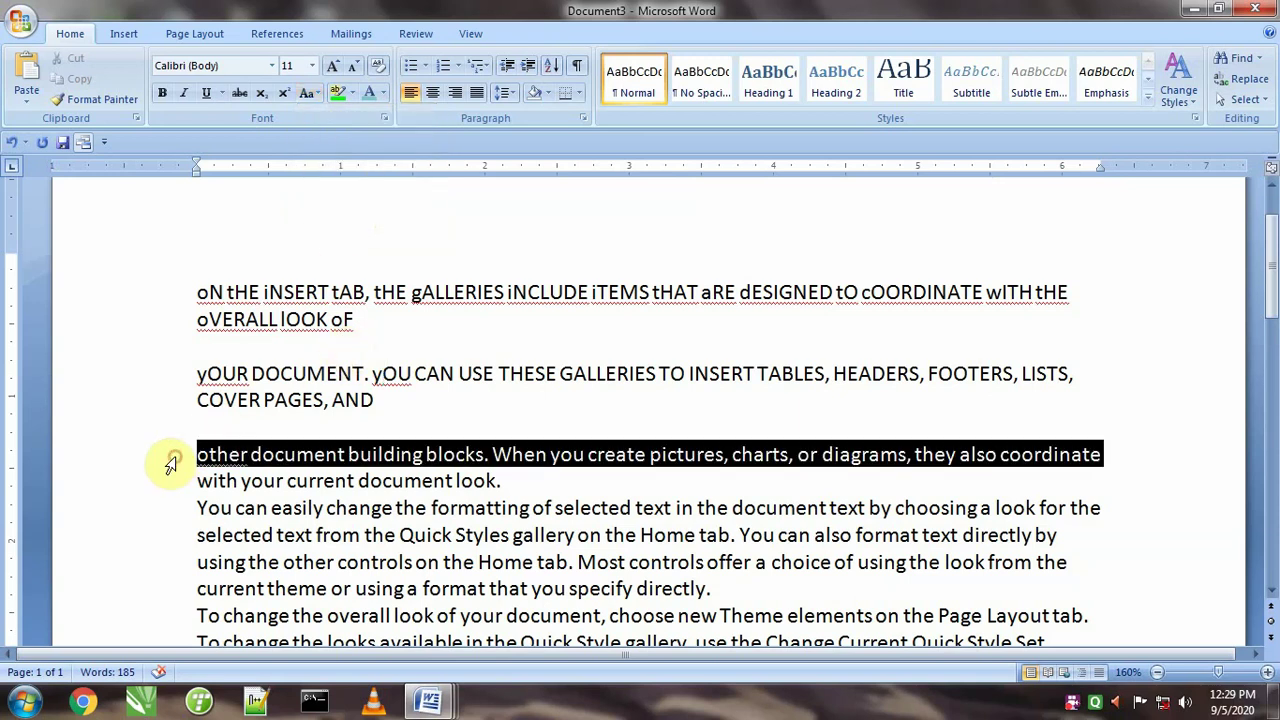
right_click(246, 458)
click(298, 268)
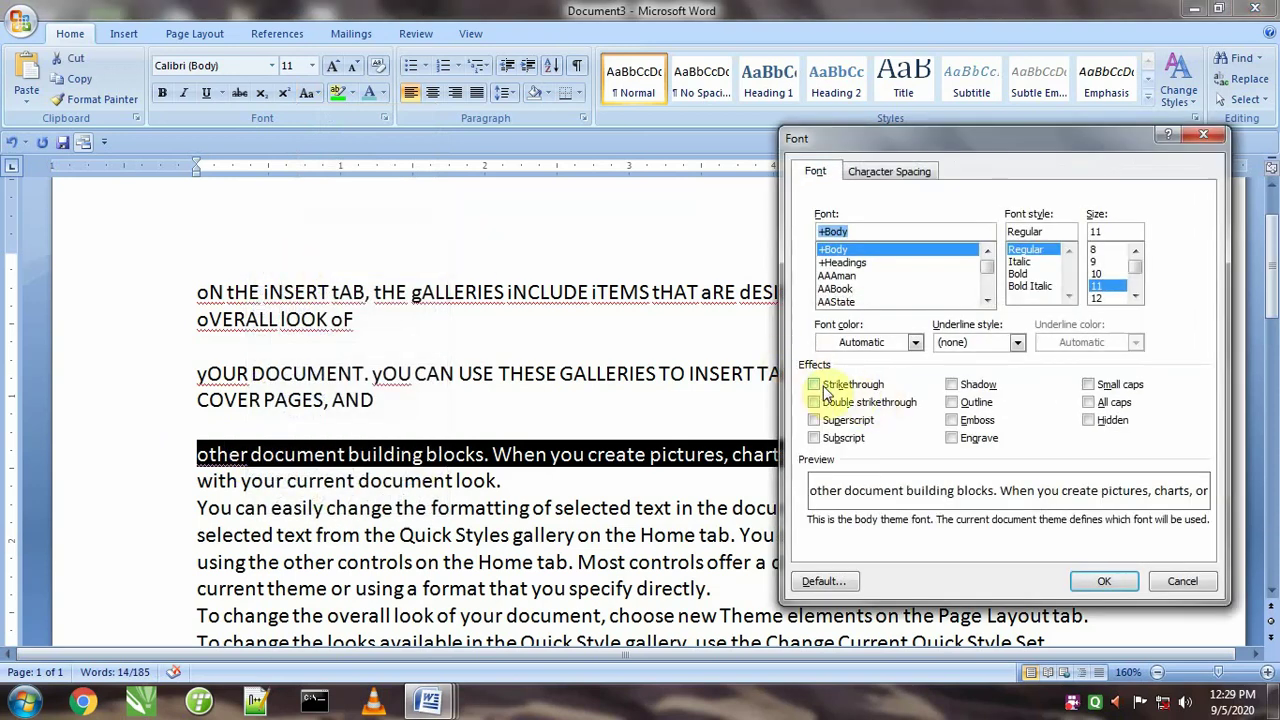
click(826, 390)
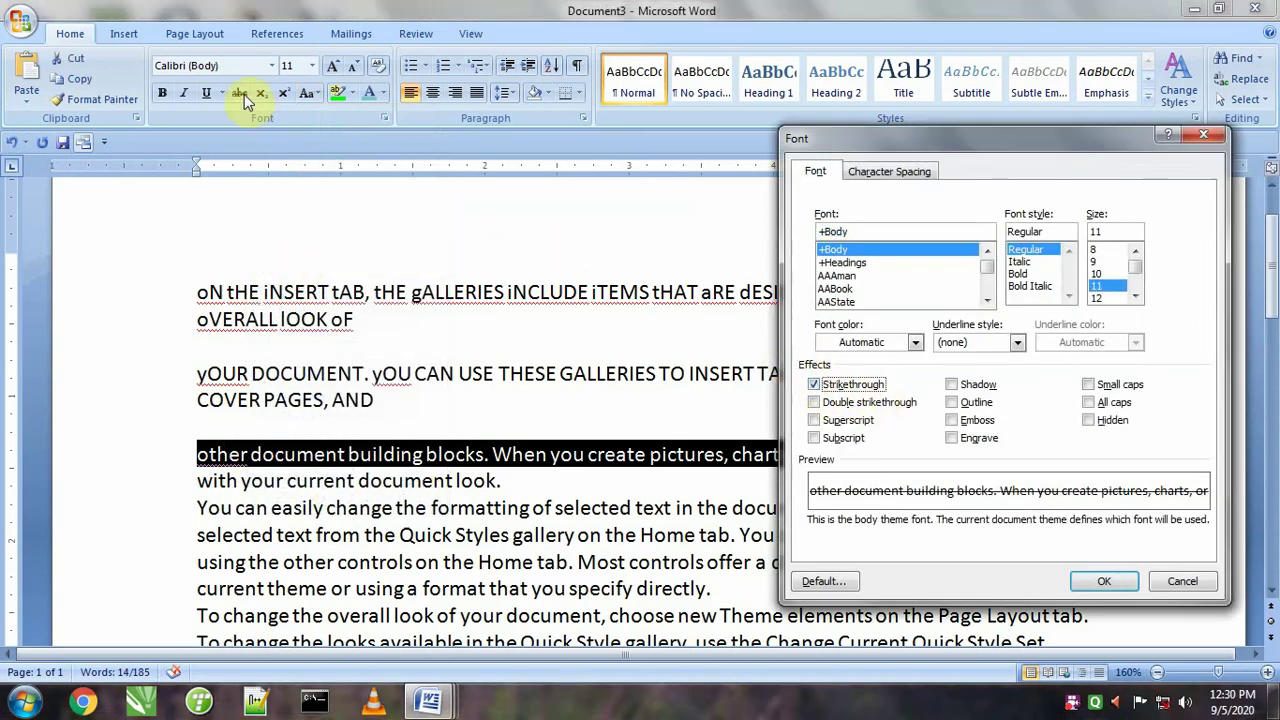
click(1108, 581)
- Apply Double strikethrough to the line "with your current document look." and compare it with the struck line above
click(178, 486)
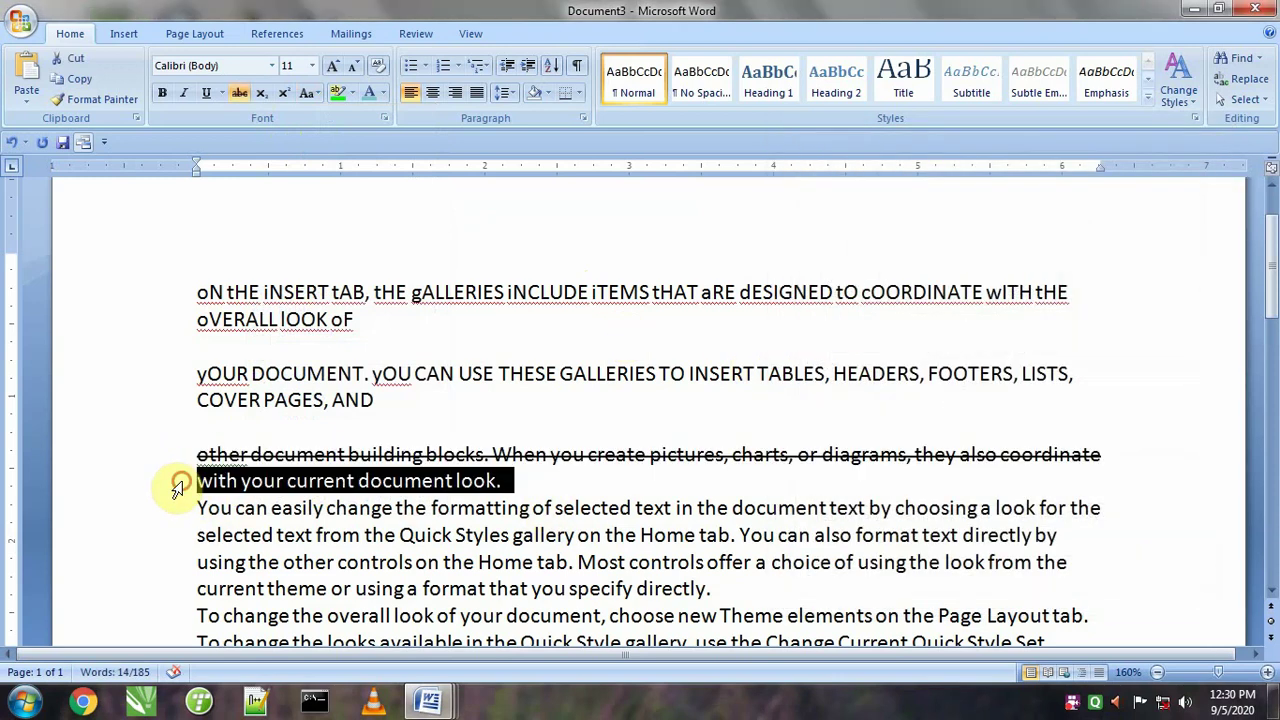
right_click(285, 486)
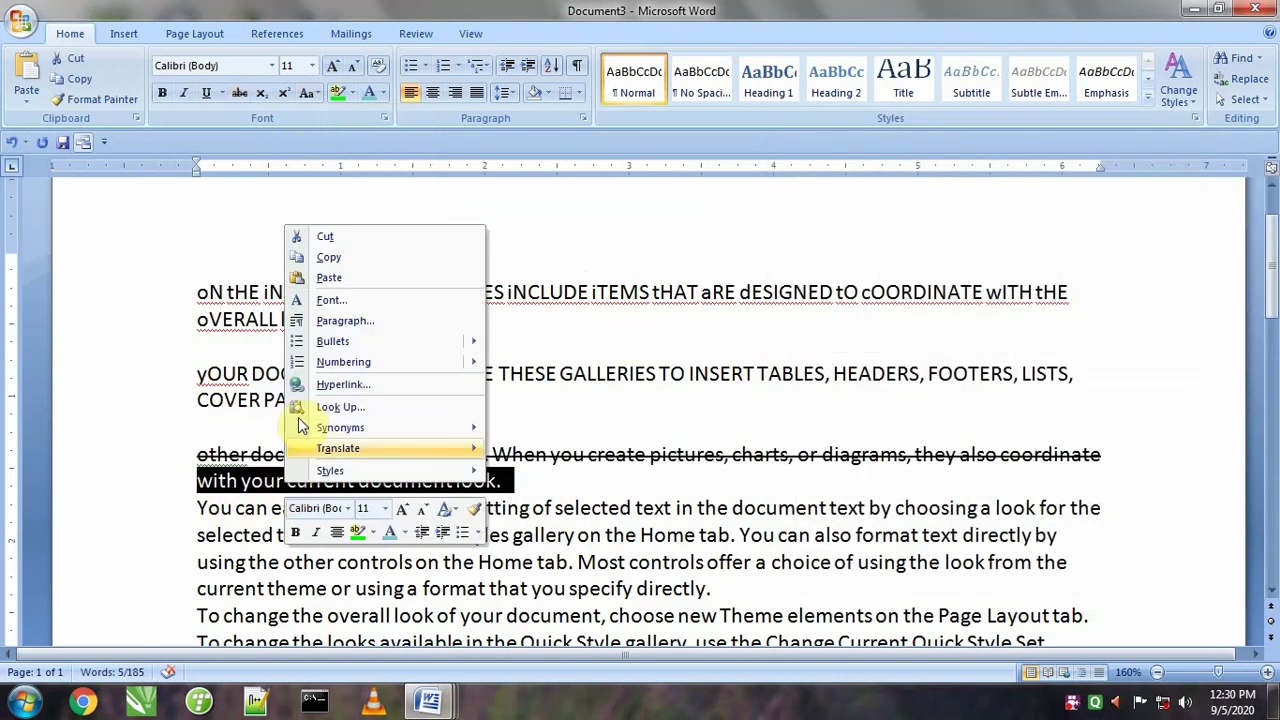
click(326, 302)
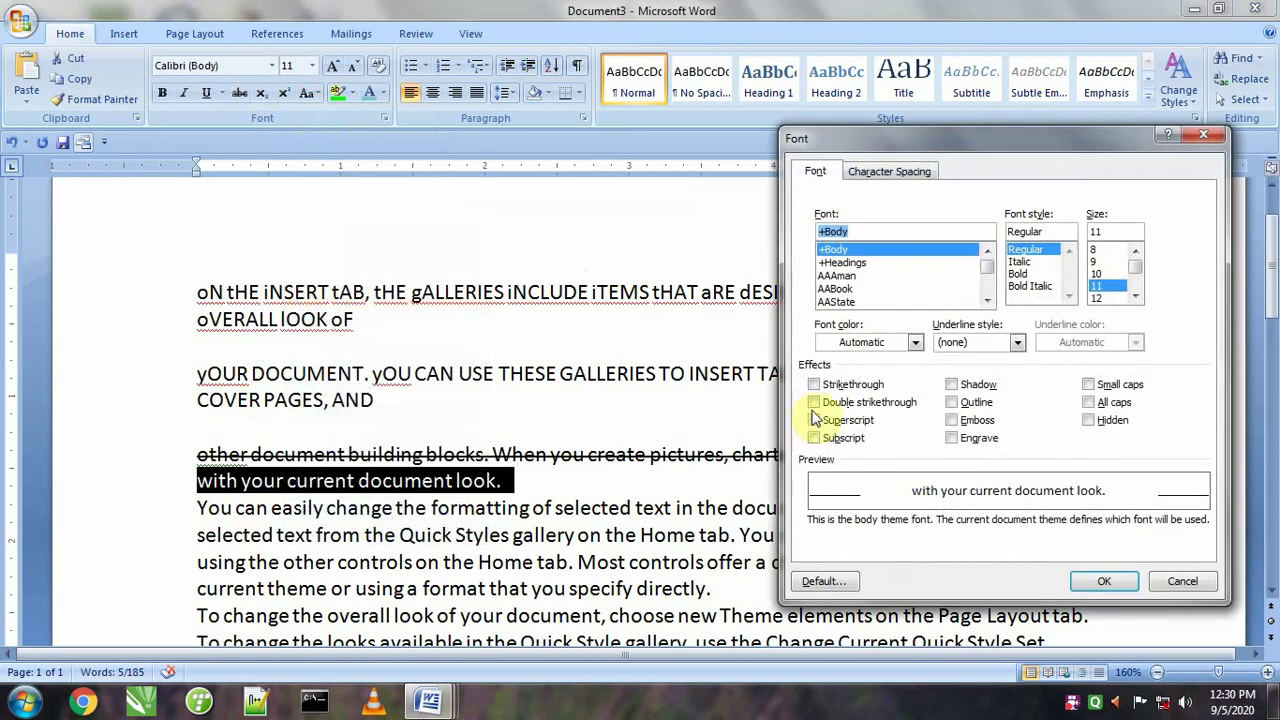
click(815, 402)
click(1094, 580)
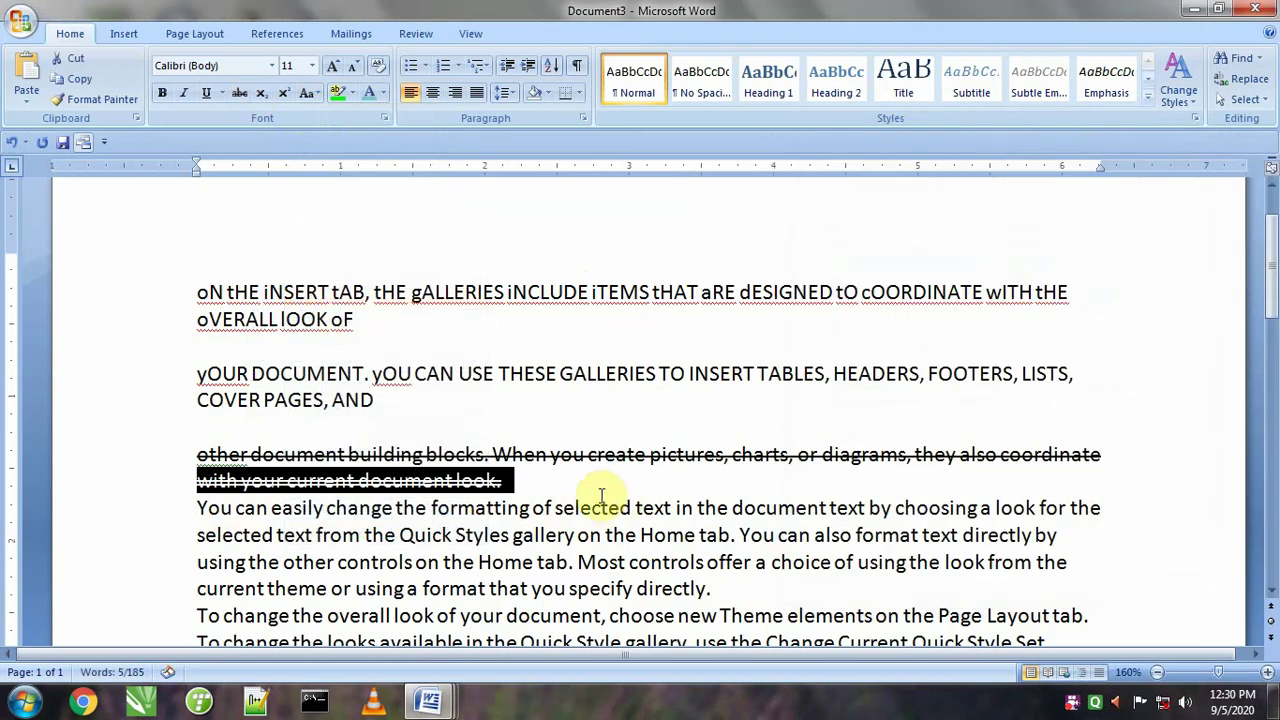
click(530, 486)
double_click(132, 446)
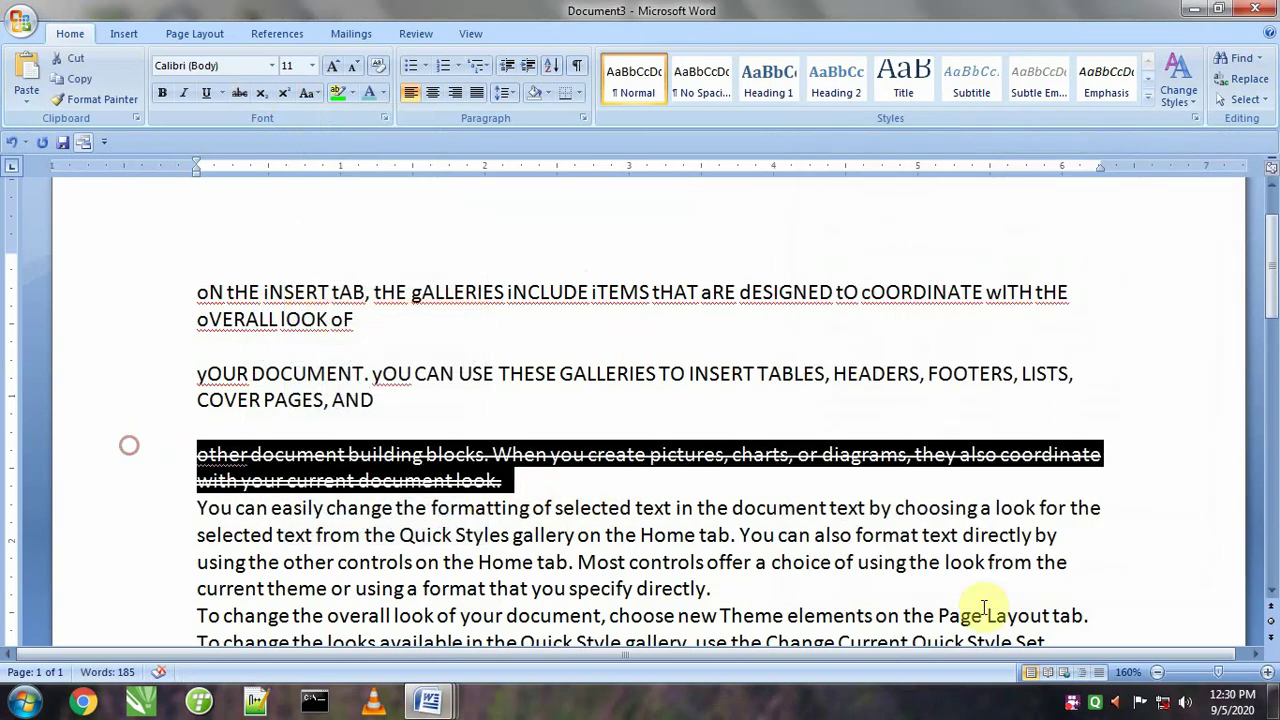
click(1265, 676)
click(1265, 676)
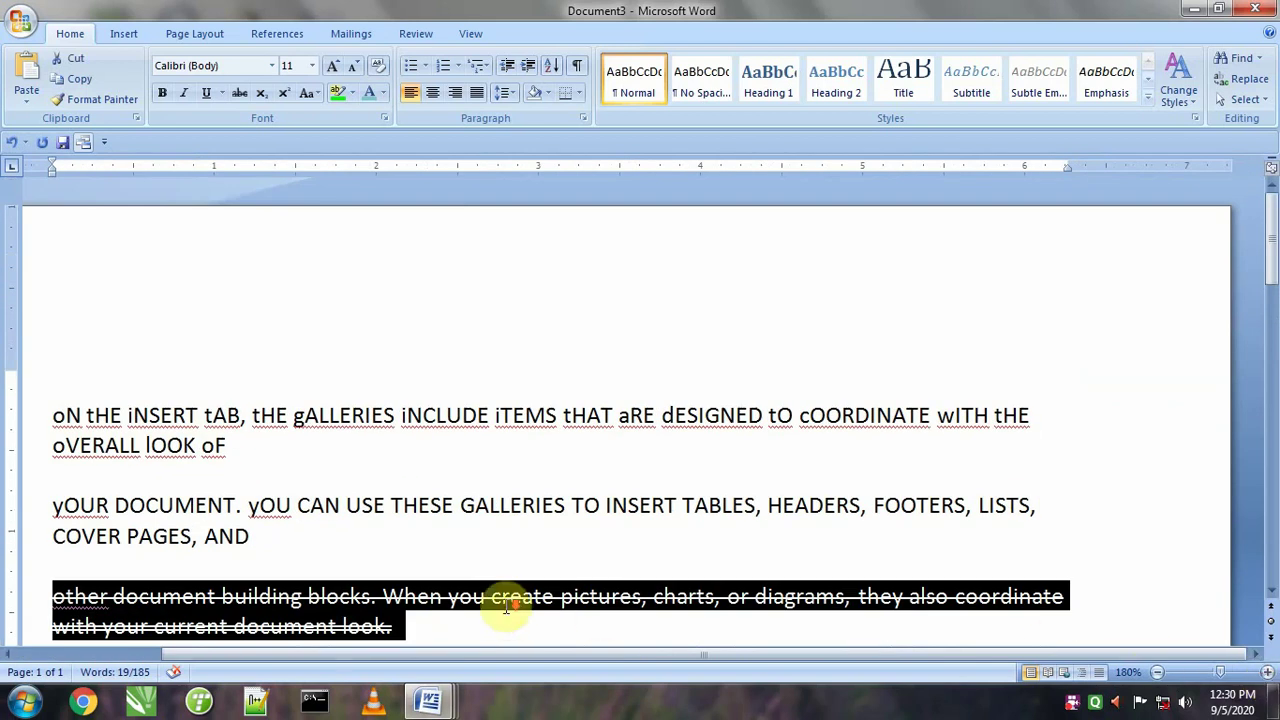
scroll(500, 595, down, 3)
click(431, 361)
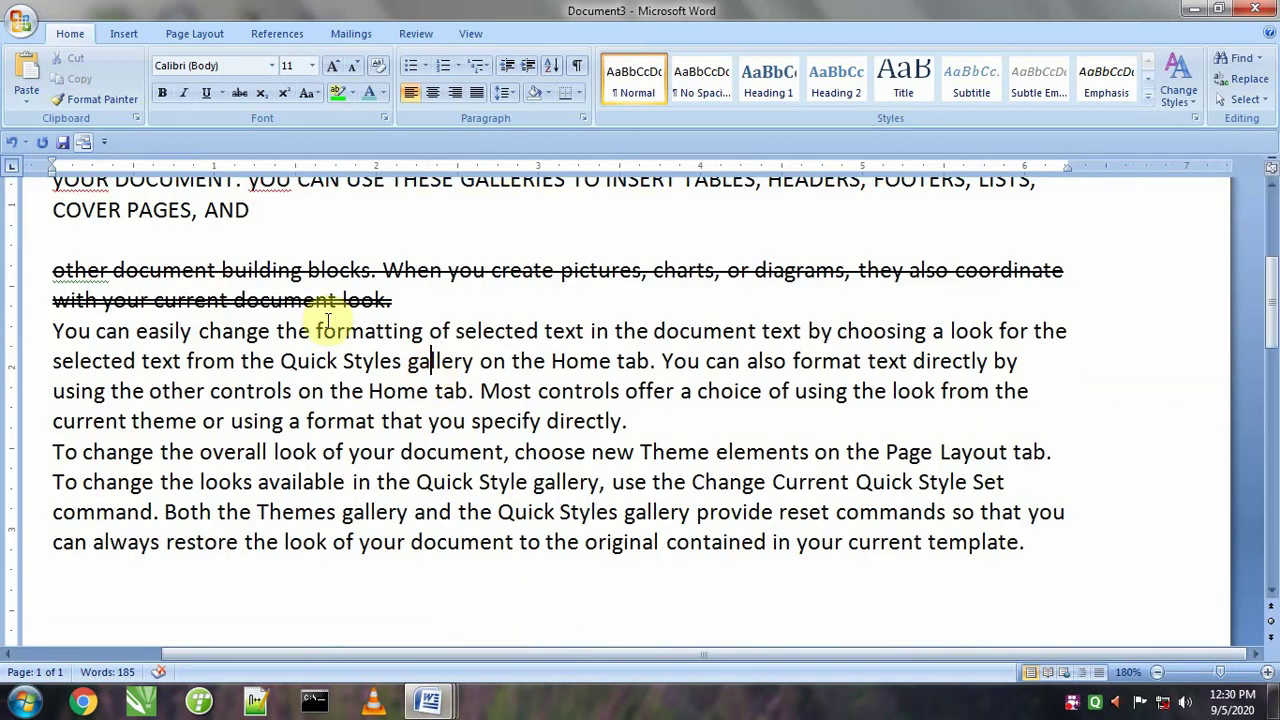
- Preview Superscript and Subscript on the line beginning "You can easily change the formatting", and apply only the Shadow effect to it
click(26, 333)
right_click(190, 340)
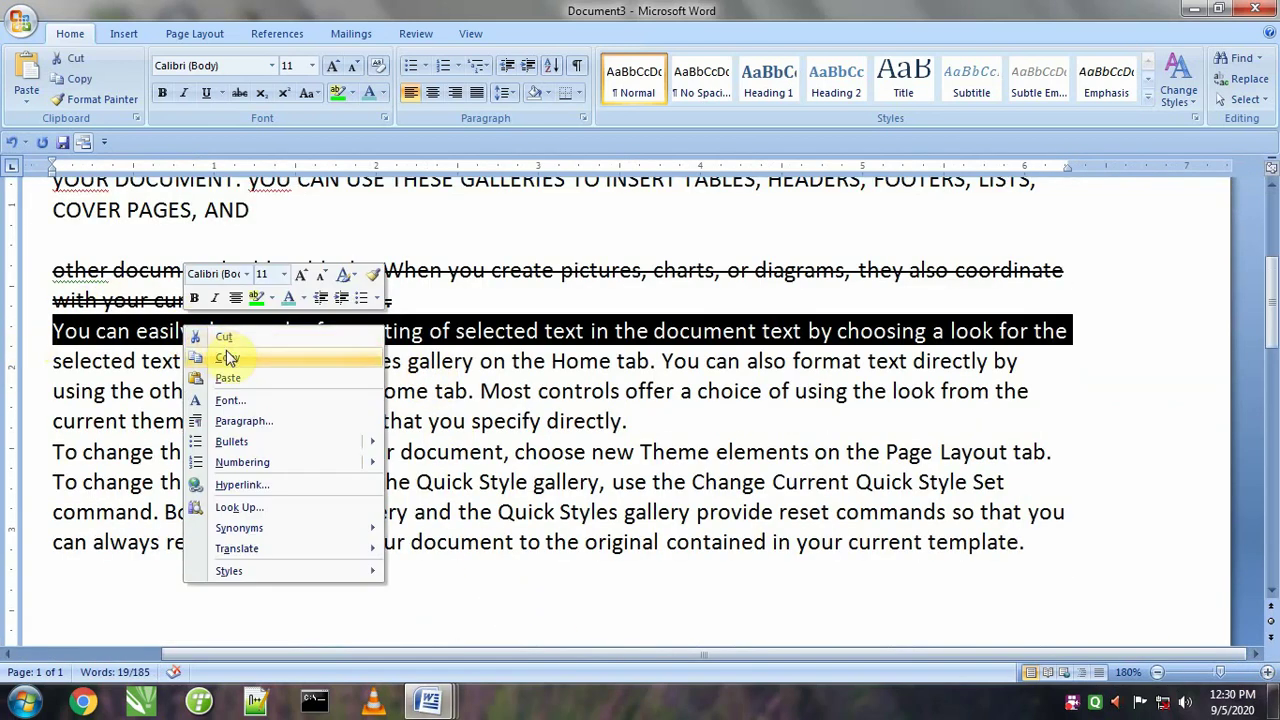
click(240, 399)
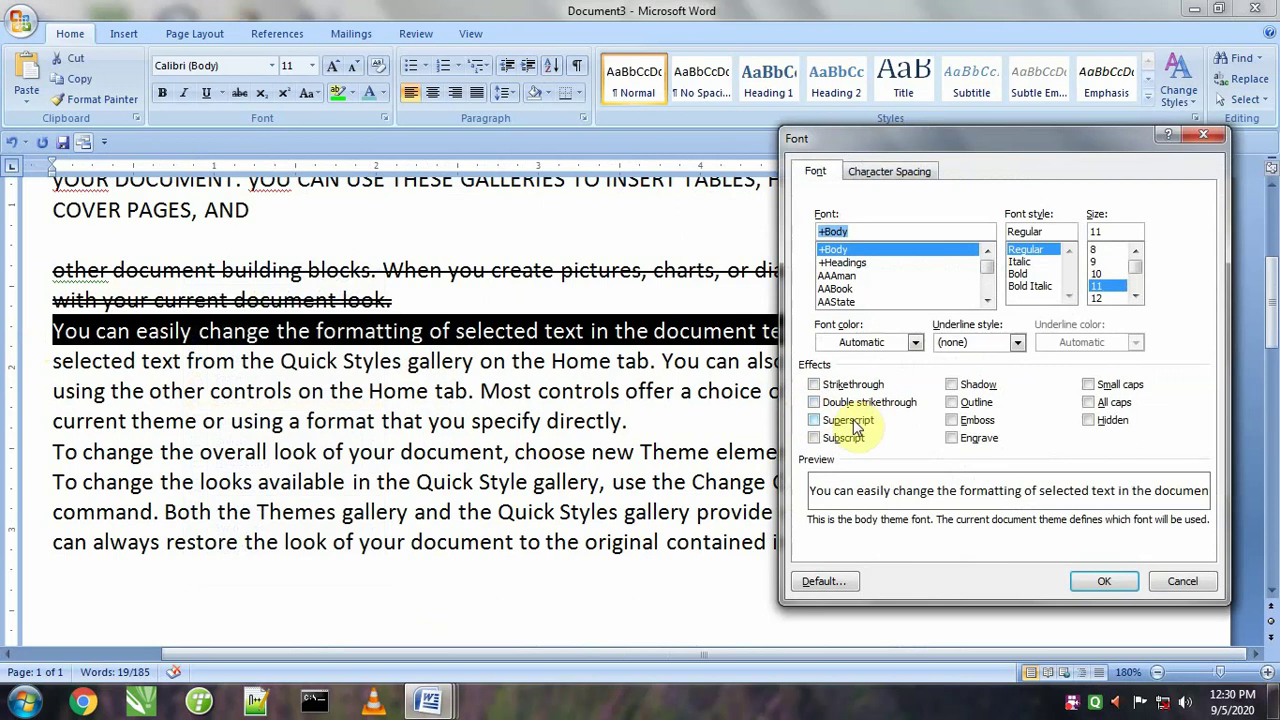
click(846, 421)
click(842, 438)
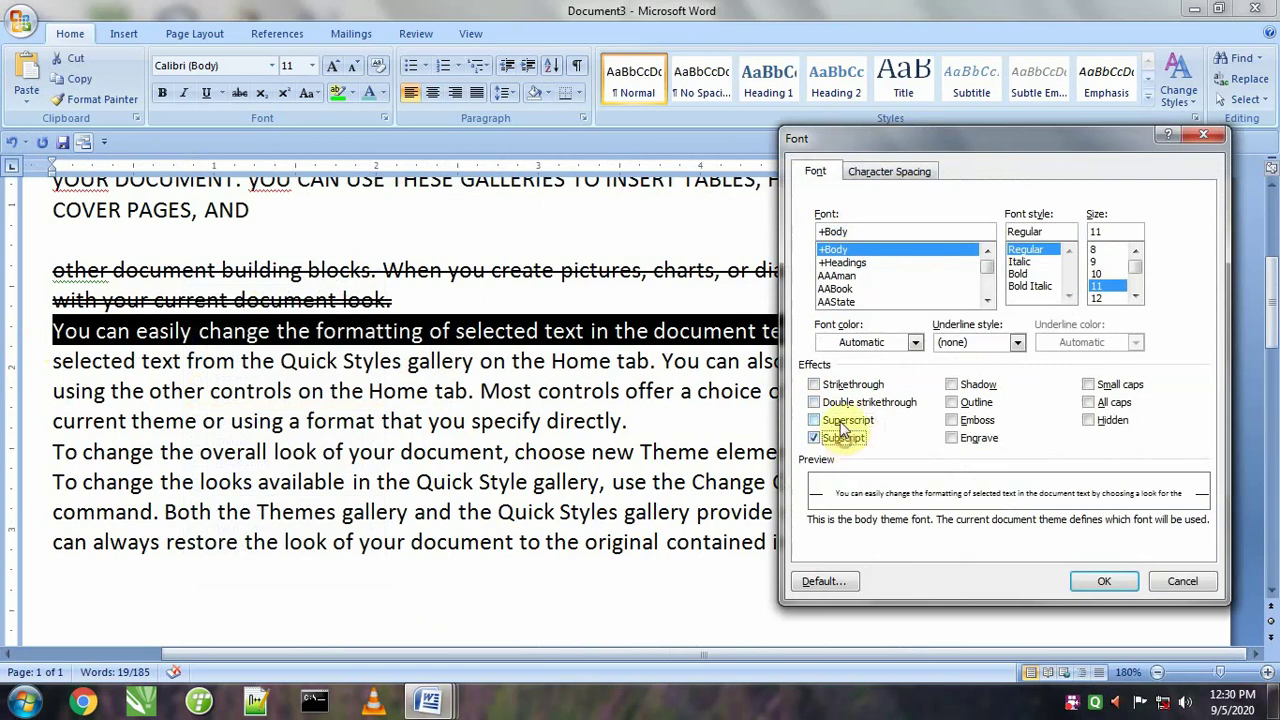
click(840, 421)
click(830, 438)
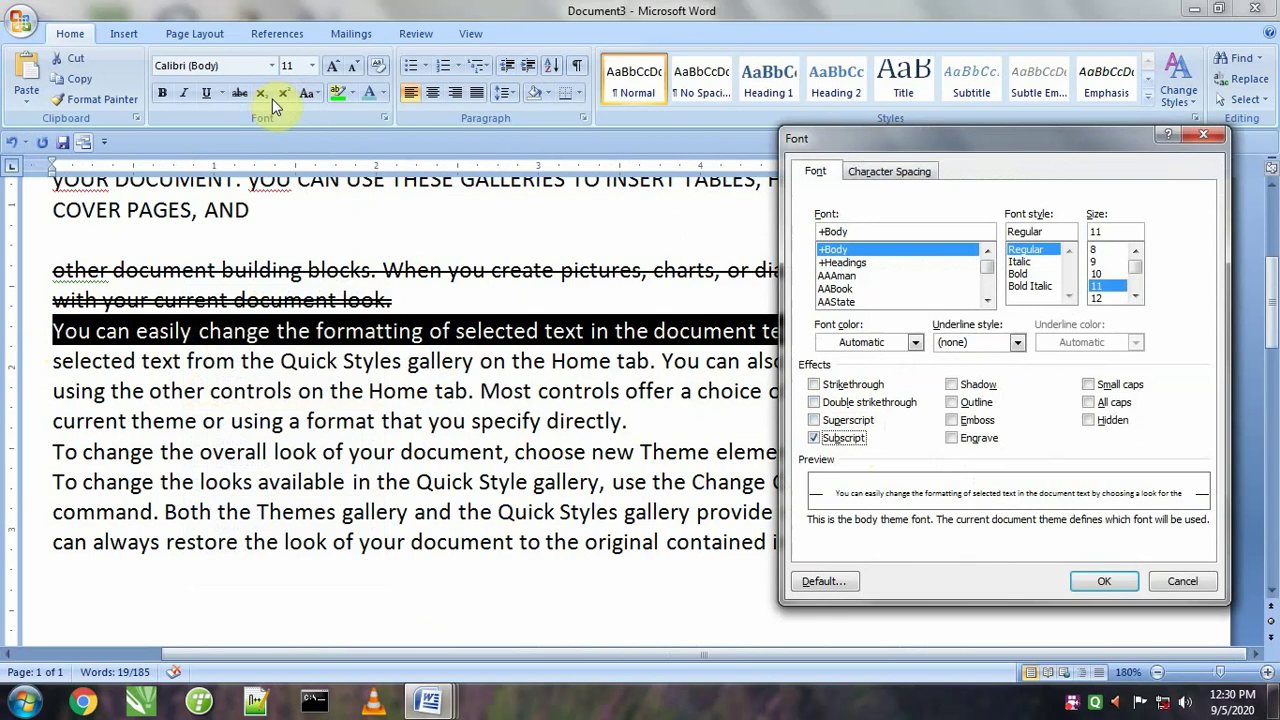
click(842, 438)
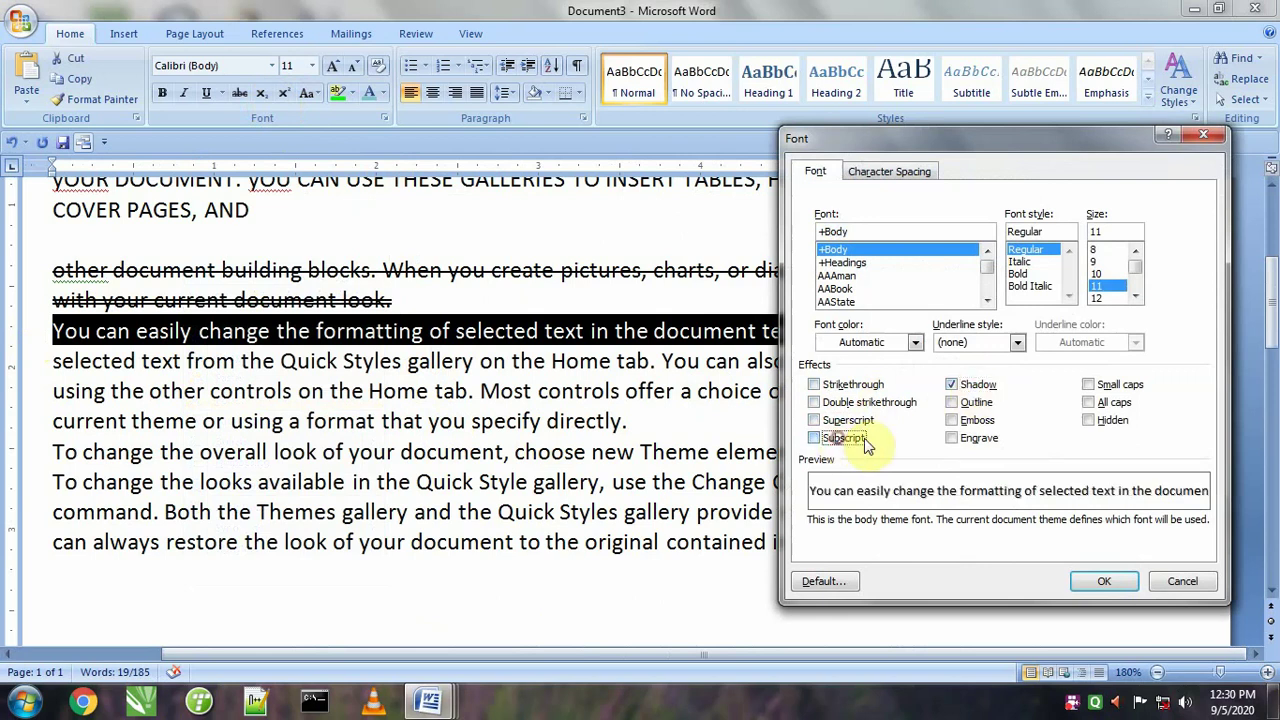
click(1088, 581)
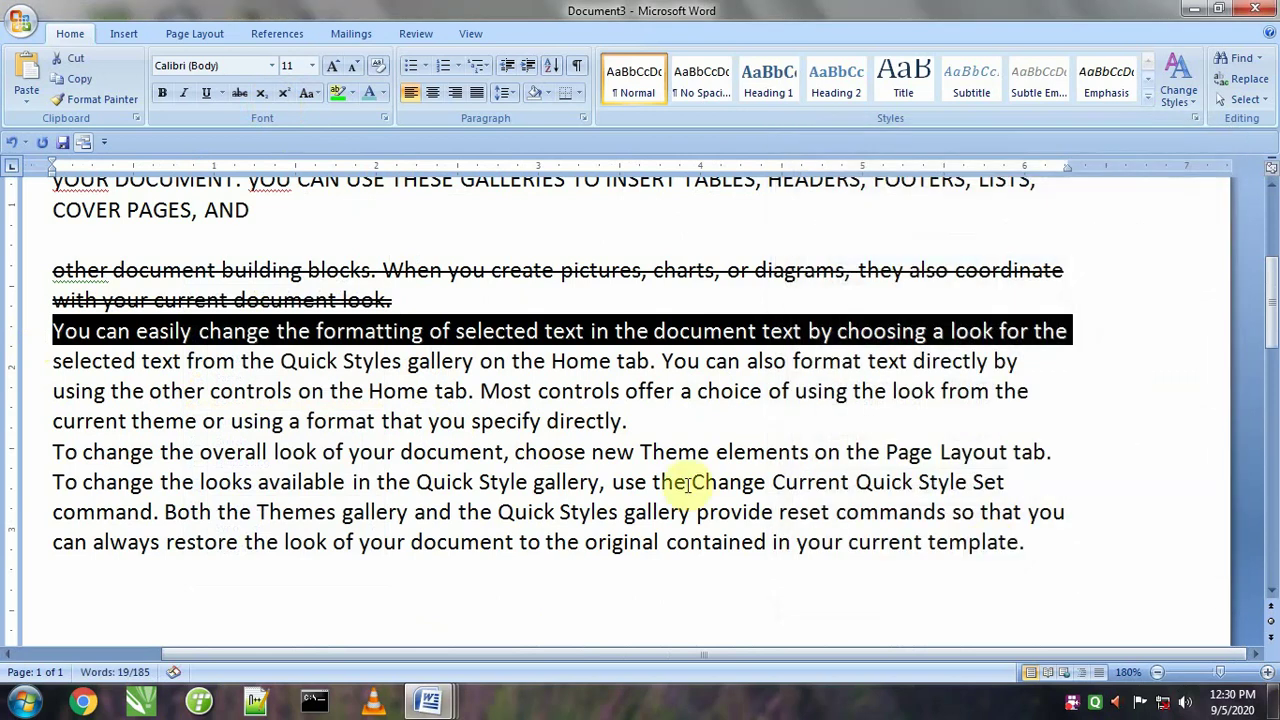
- Enlarge the shadowed line to font size 48 and deselect it
click(331, 74)
triple_click(331, 74)
double_click(331, 74)
double_click(331, 74)
click(331, 74)
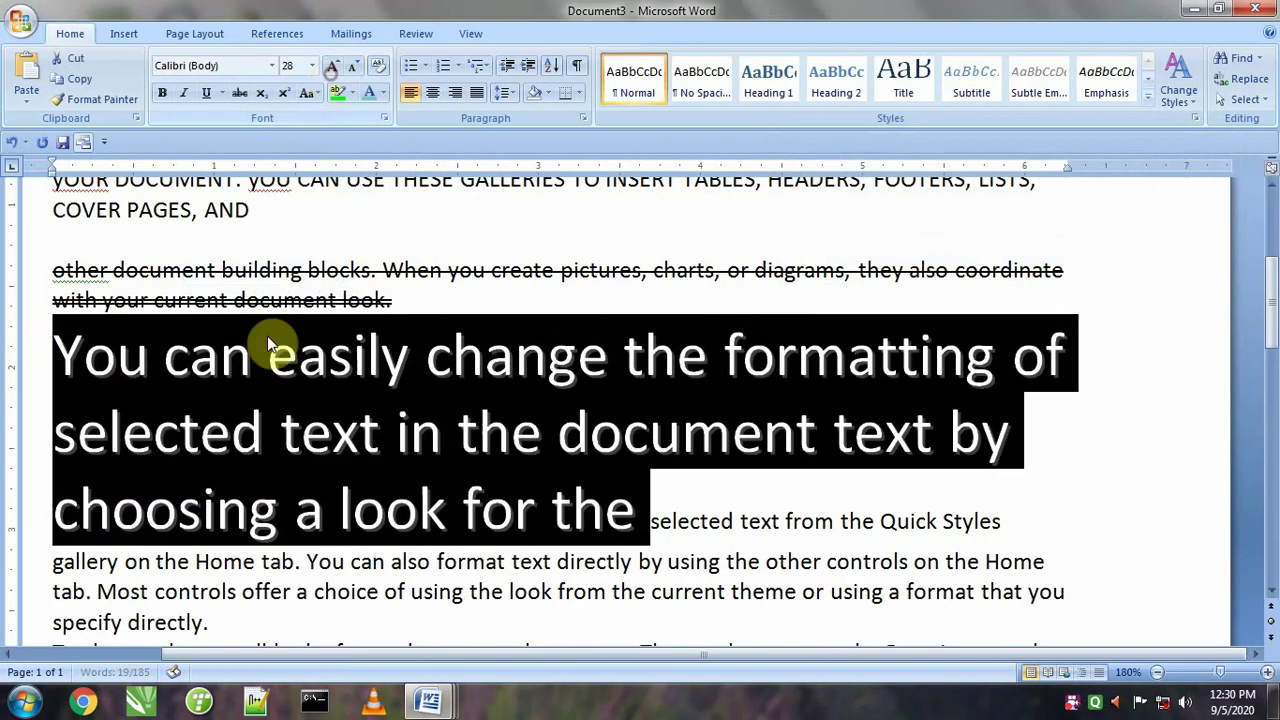
double_click(331, 70)
click(278, 388)
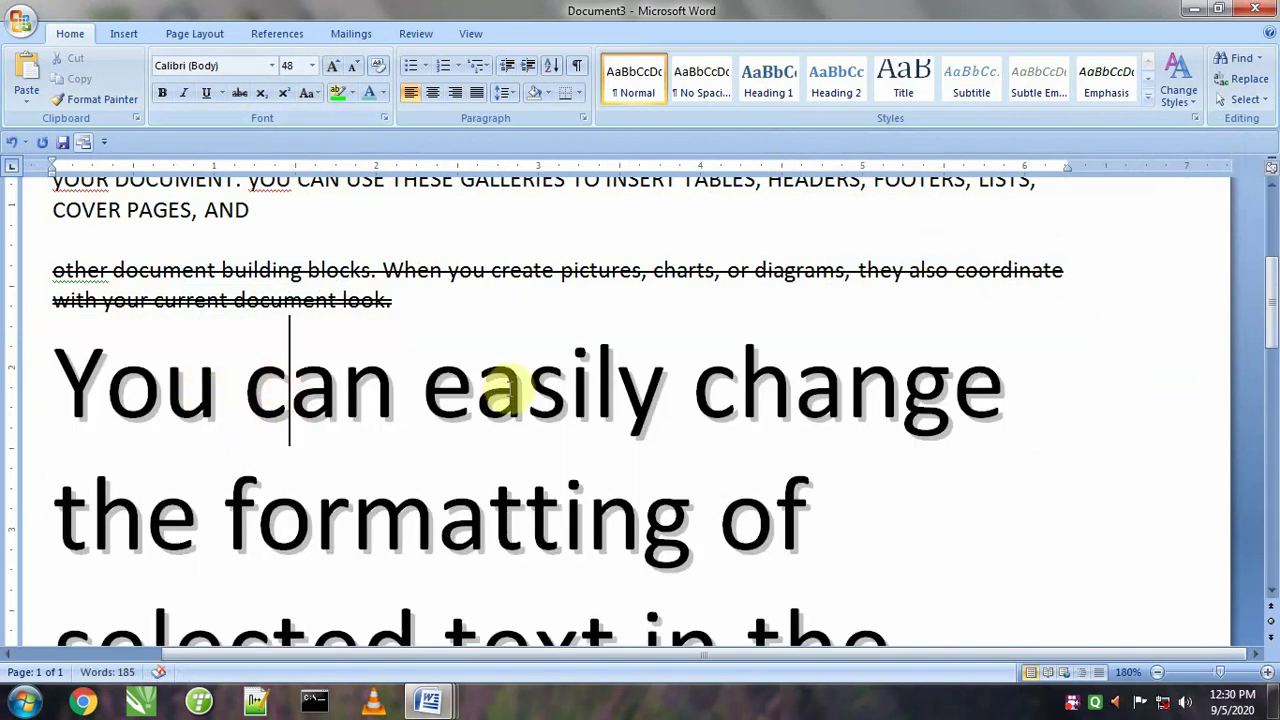
- Apply the Outline font effect to the line beginning "using the other controls on the Home tab"
scroll(638, 400, down, 6)
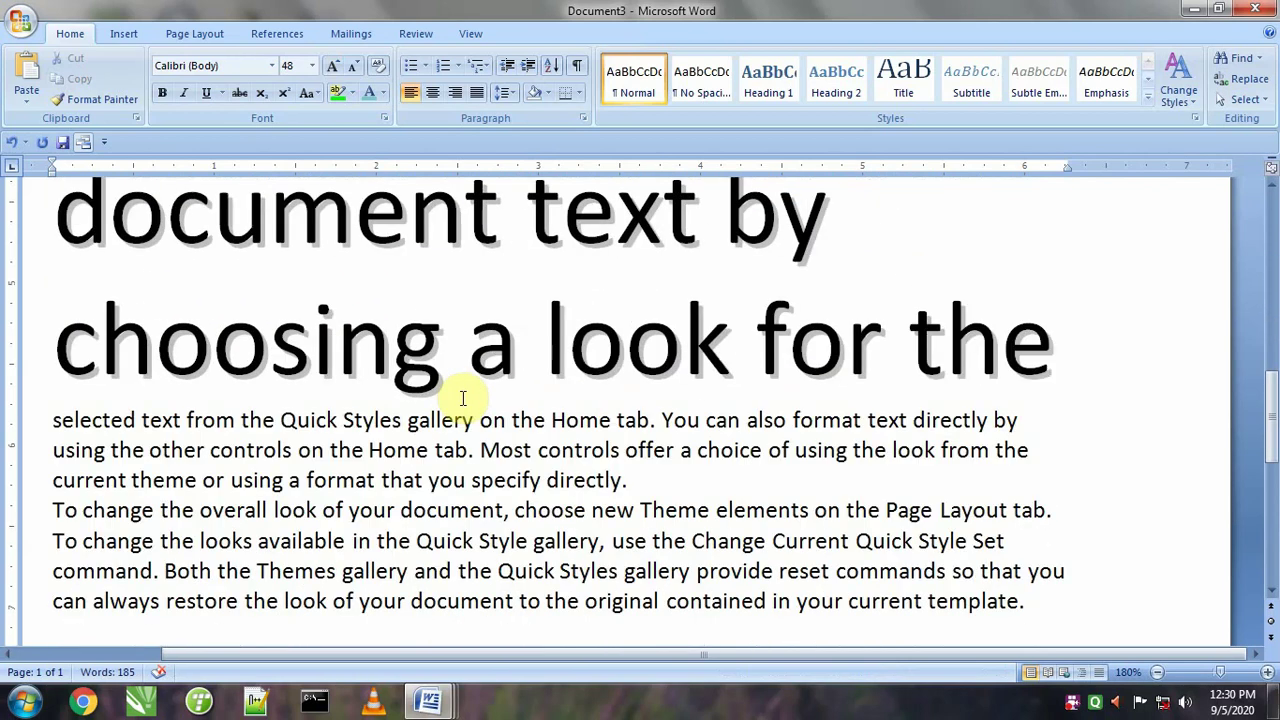
click(28, 296)
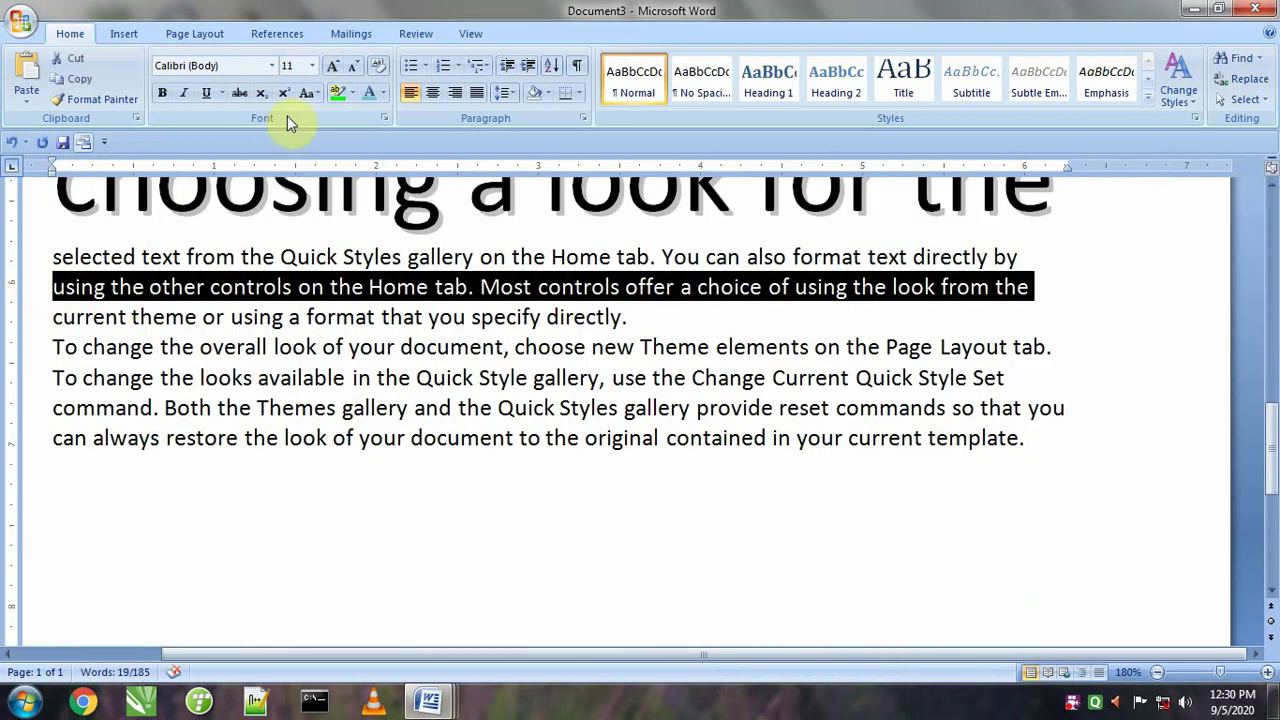
right_click(287, 289)
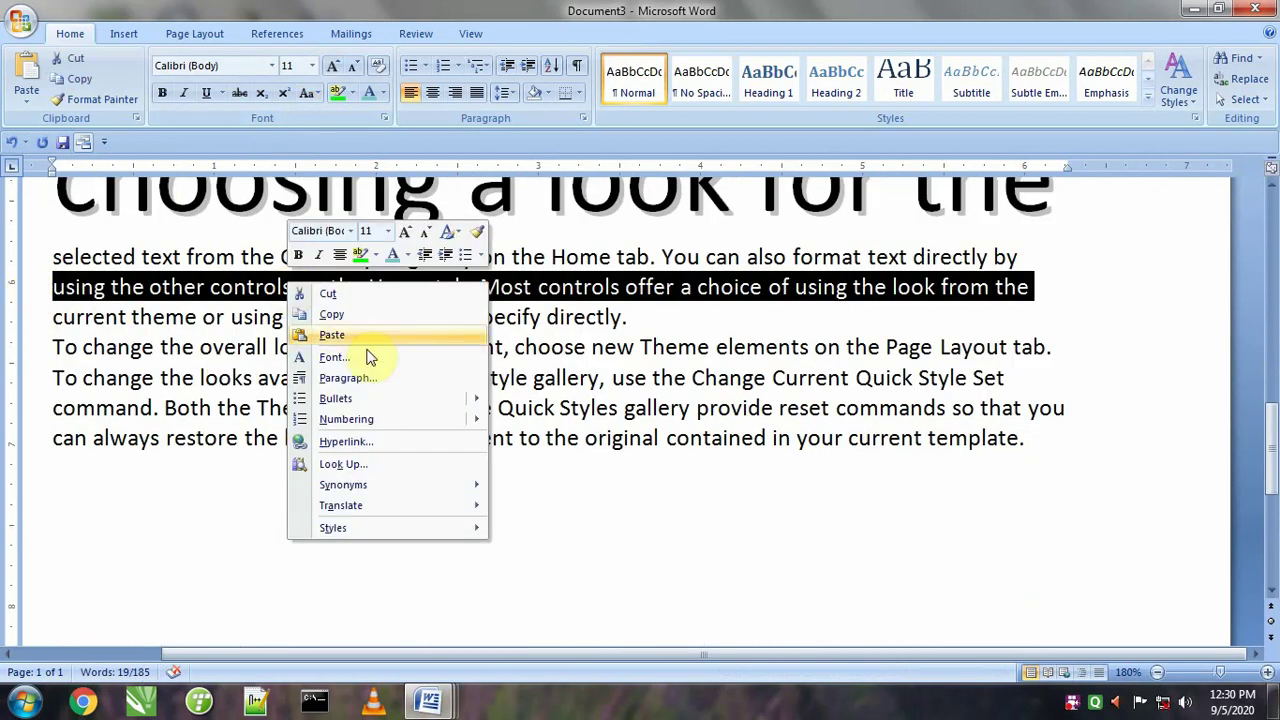
click(345, 351)
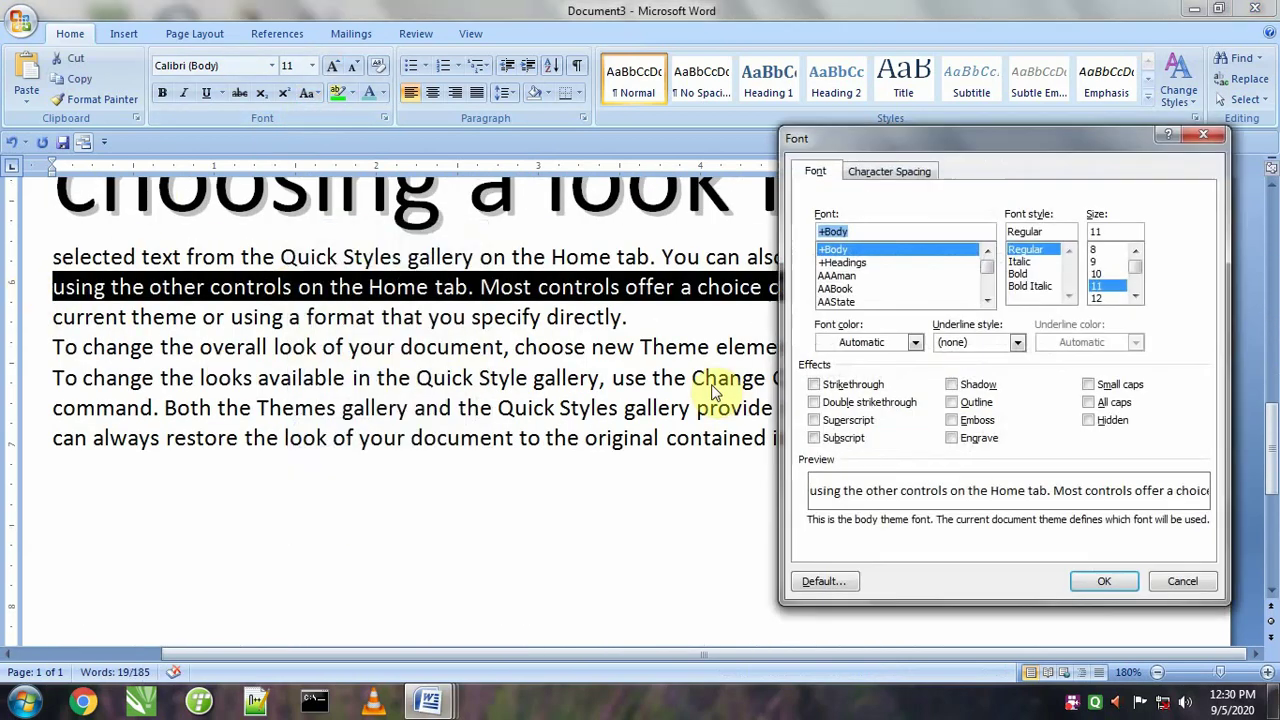
click(951, 402)
click(1104, 581)
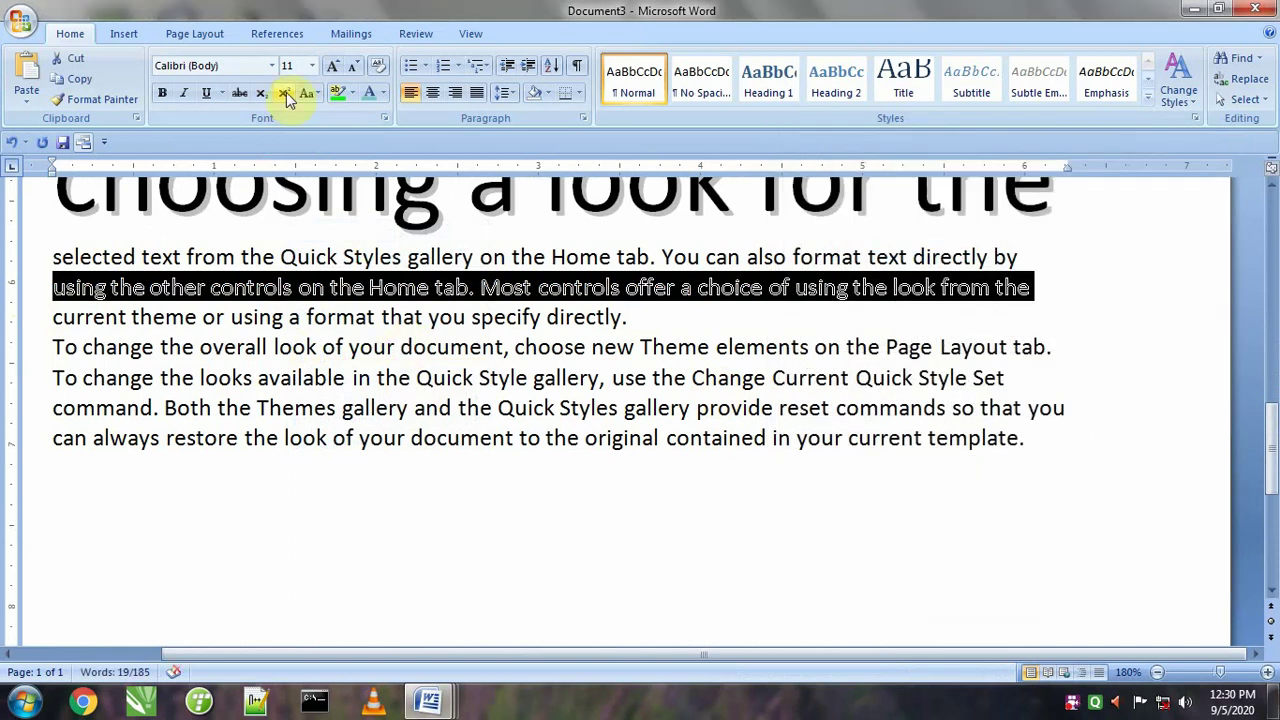
- Enlarge the outlined line to font size 28 and deselect it
click(334, 66)
click(334, 66)
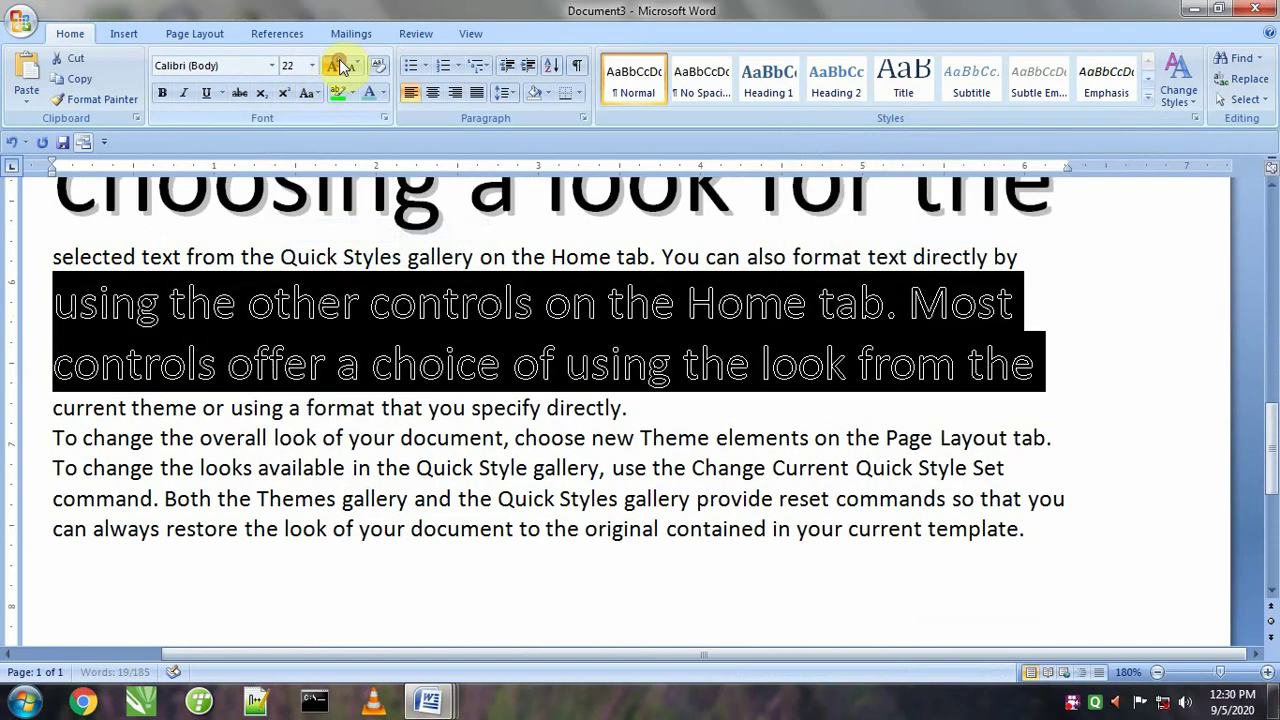
click(334, 66)
click(334, 66)
click(344, 334)
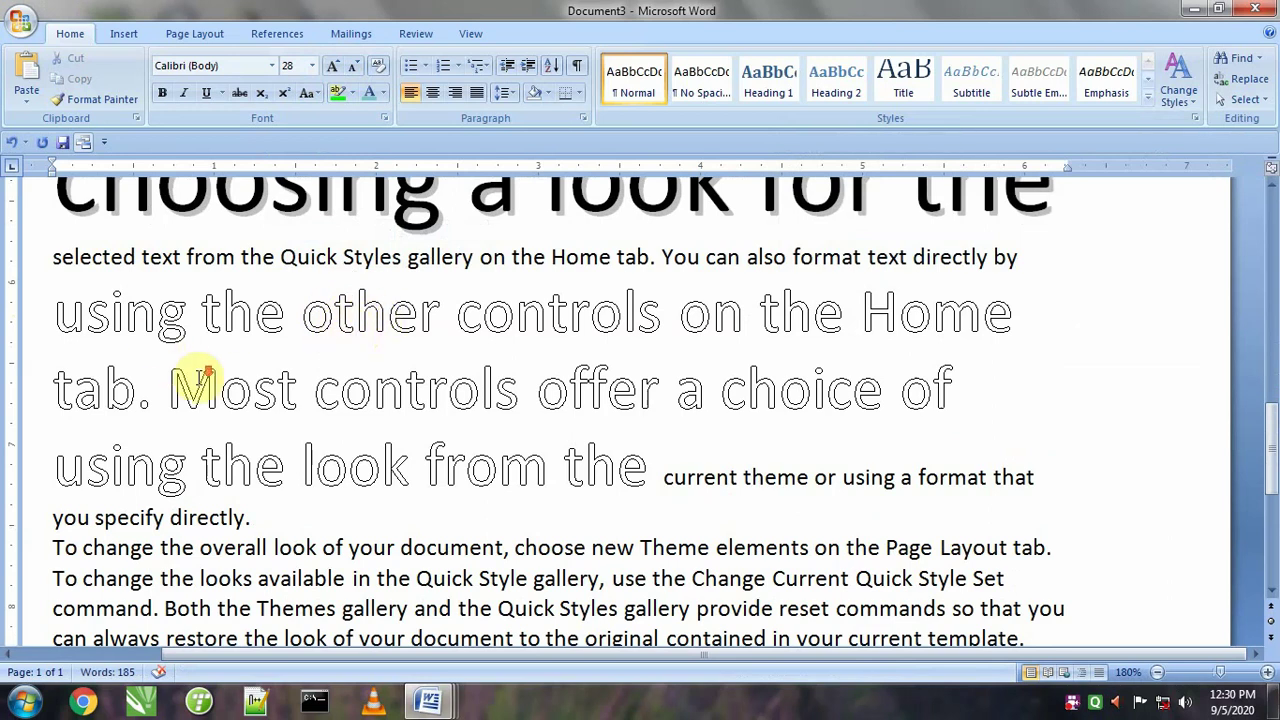
- Apply the Emboss font effect to the line beginning "To change the overall look of your document"
scroll(180, 377, down, 2)
click(36, 392)
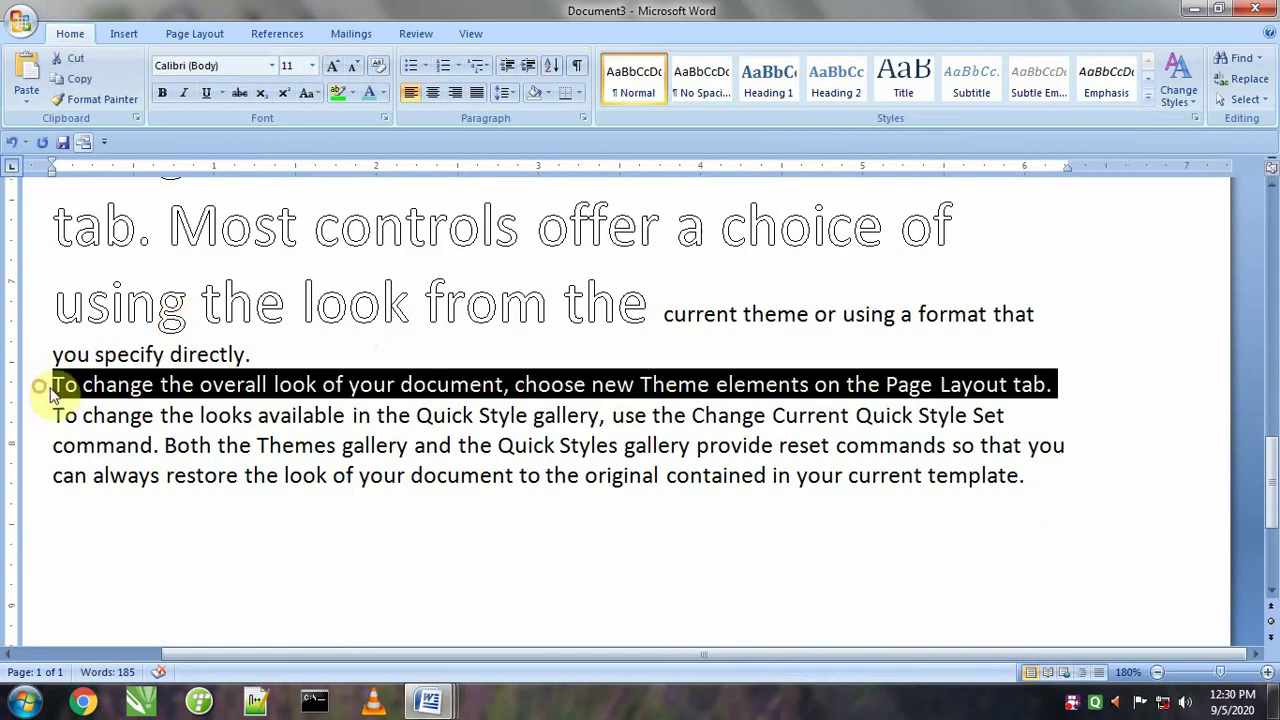
right_click(264, 385)
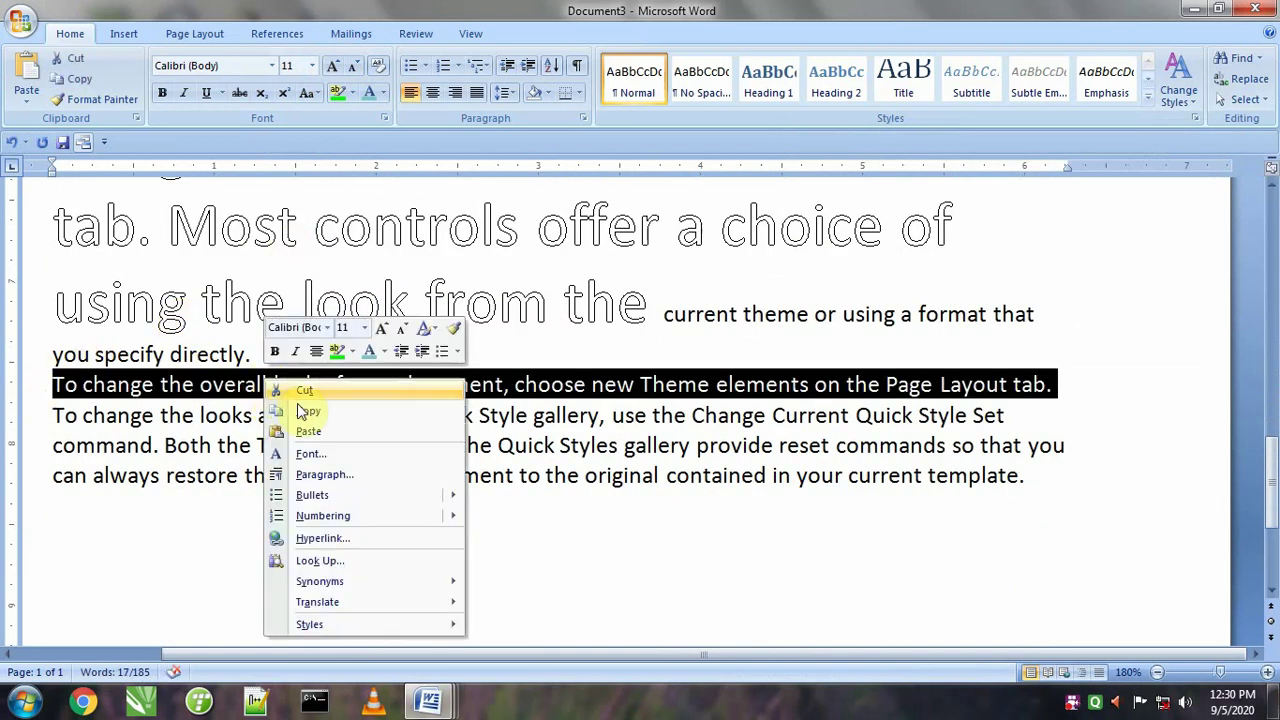
click(320, 450)
click(968, 424)
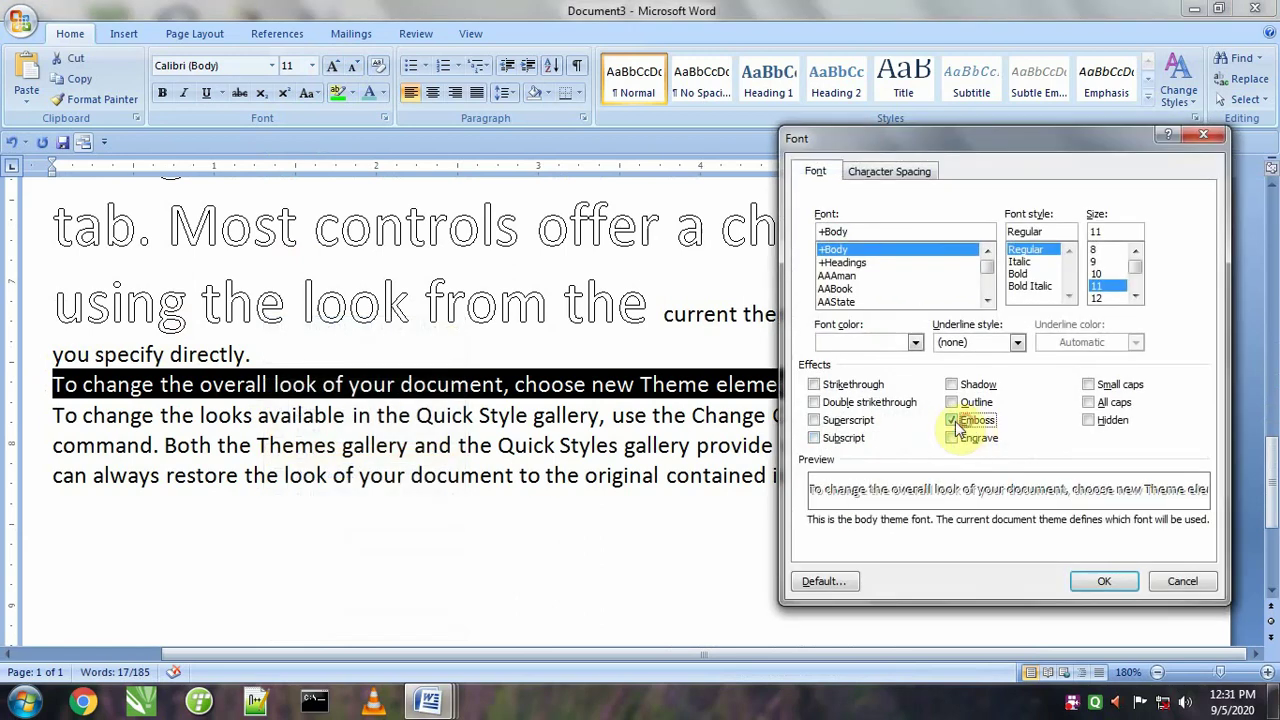
click(1102, 583)
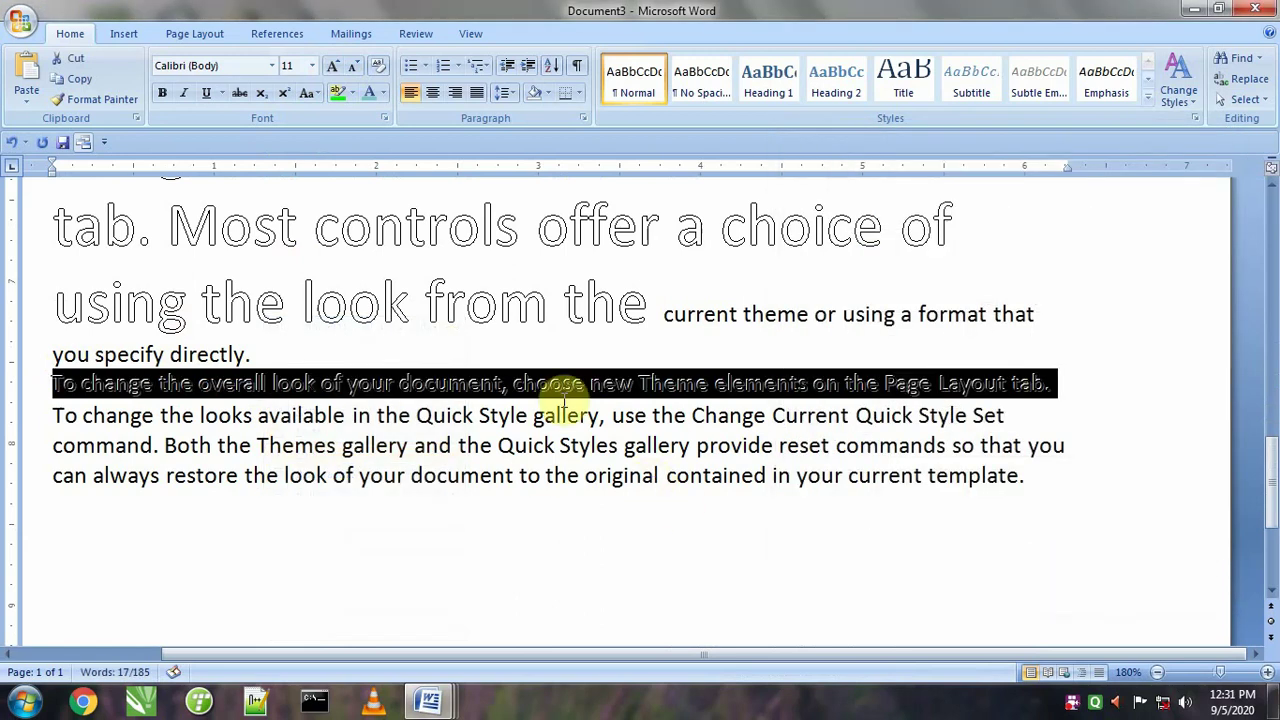
- Enlarge the embossed line to font size 24 and deselect it
click(334, 68)
click(334, 68)
click(334, 68)
click(334, 68)
click(334, 68)
click(334, 68)
click(334, 68)
click(300, 425)
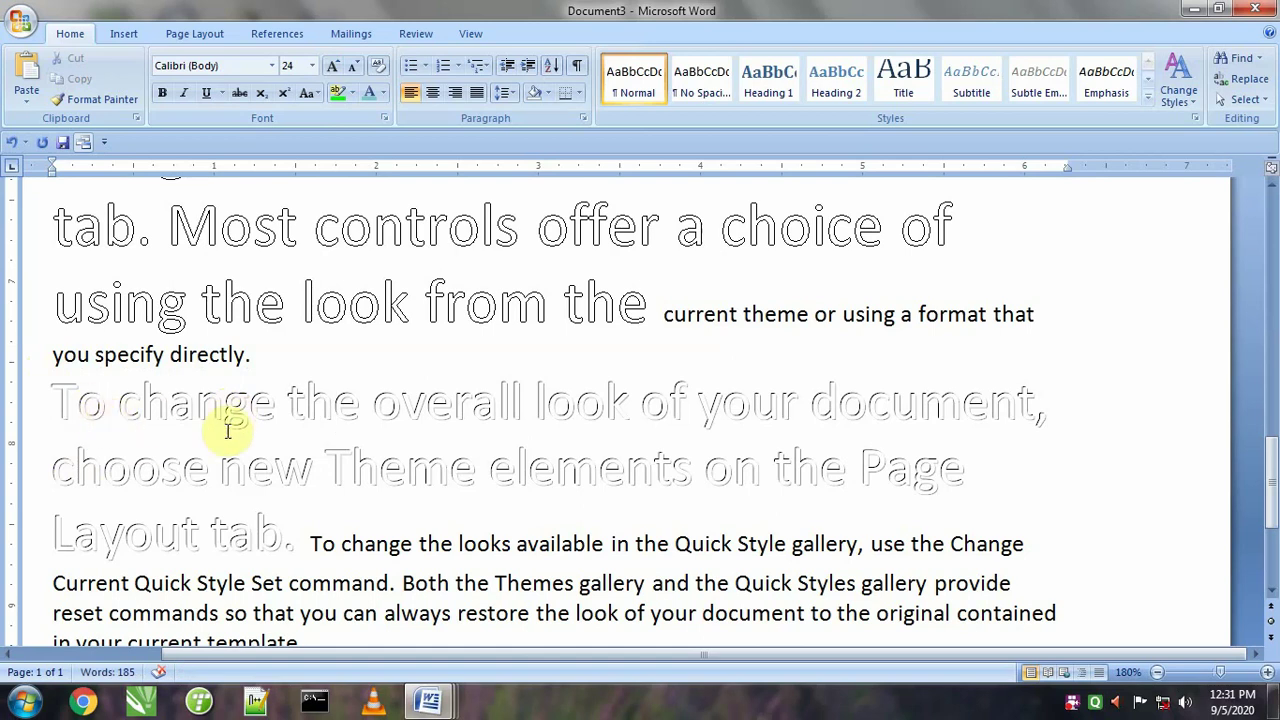
- Apply the Engrave font effect to the line beginning "Current Quick Style Set command"
scroll(155, 445, down, 1)
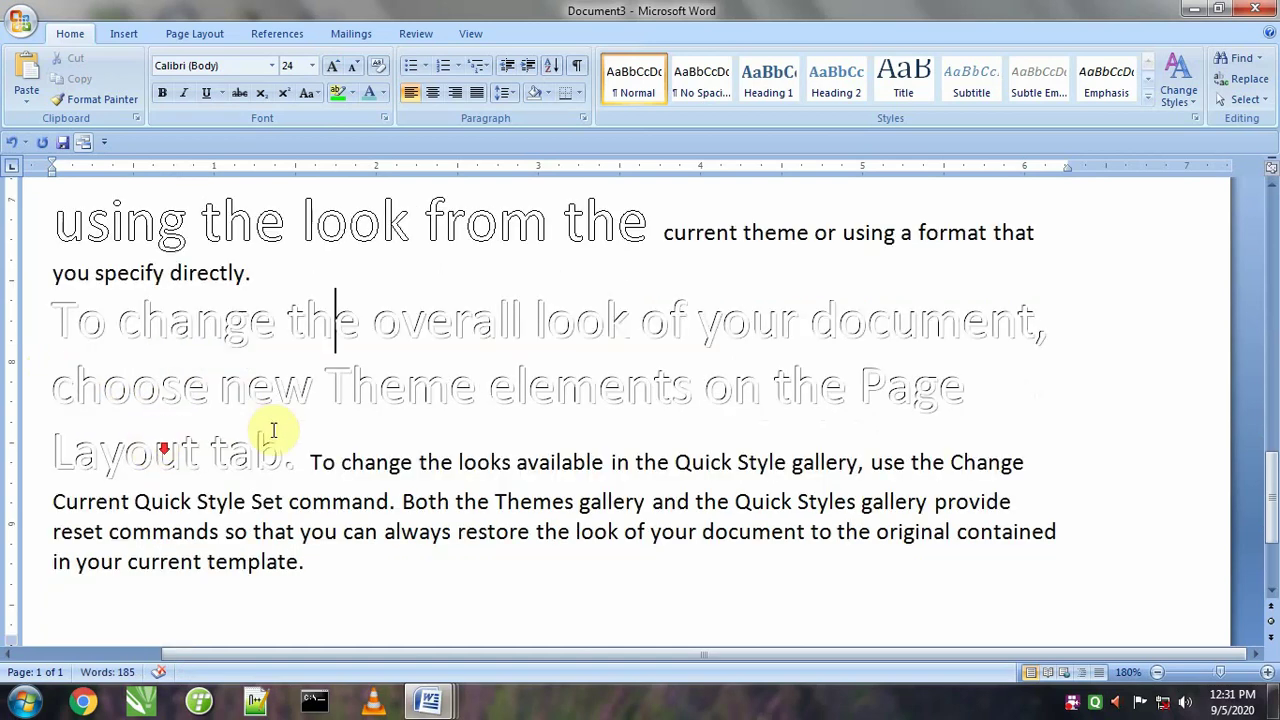
click(32, 508)
right_click(148, 505)
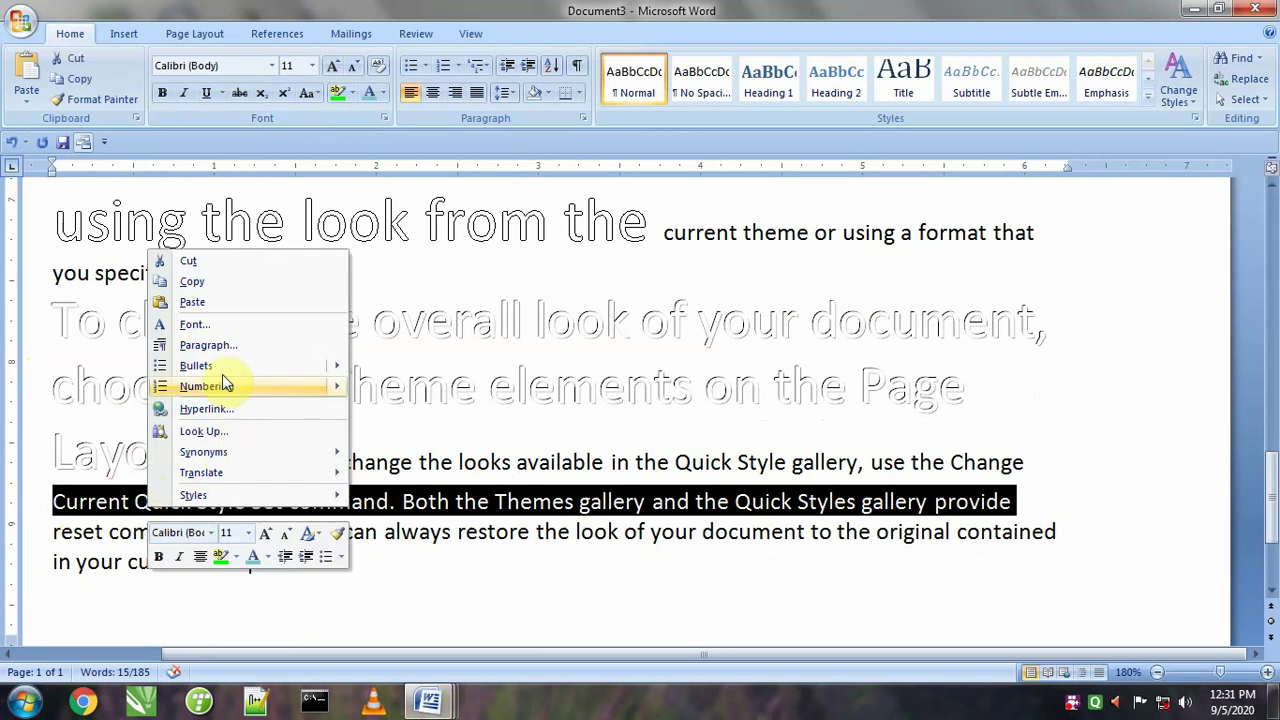
click(217, 325)
click(955, 438)
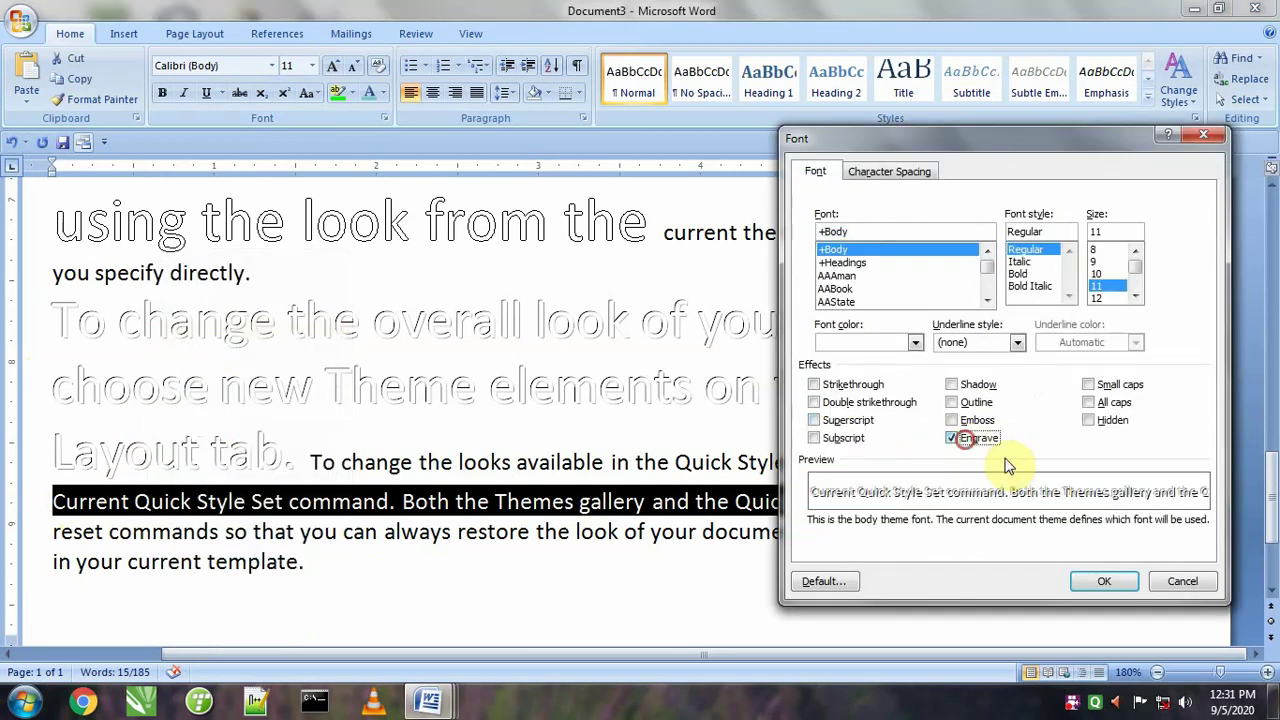
click(1100, 585)
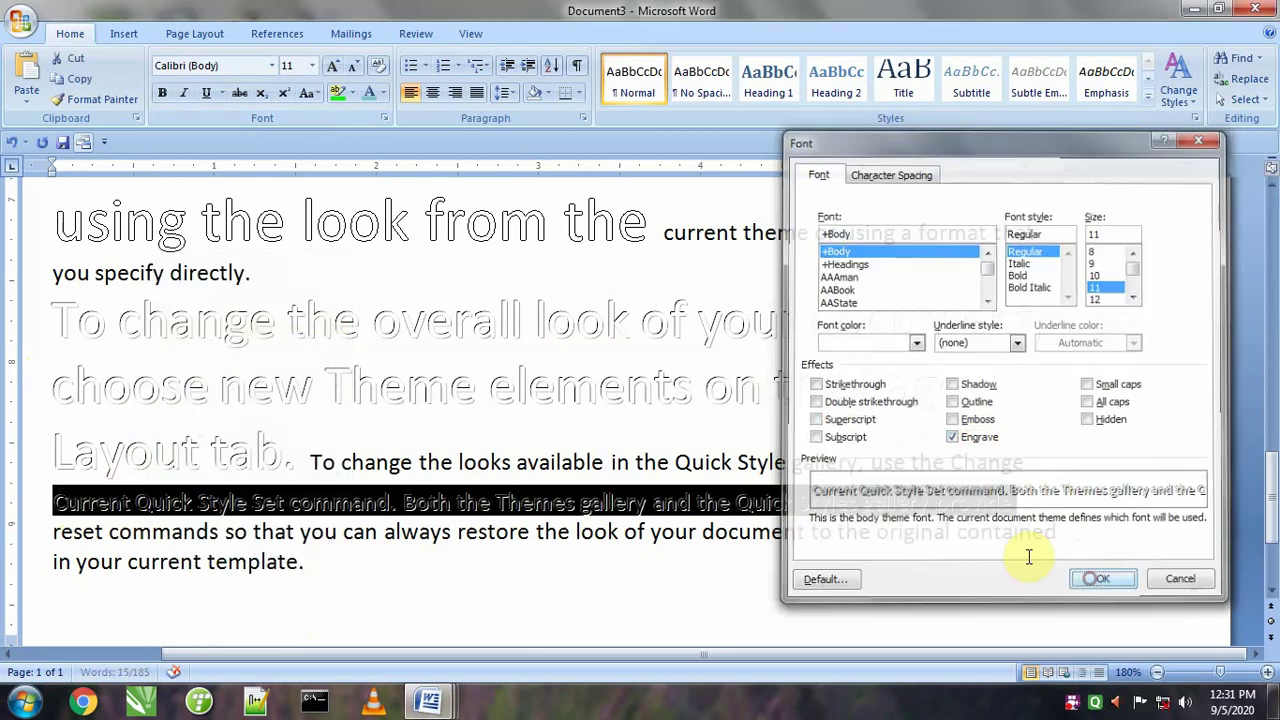
- Enlarge the engraved line to font size 22 and deselect it
click(335, 68)
click(335, 68)
click(335, 68)
click(335, 68)
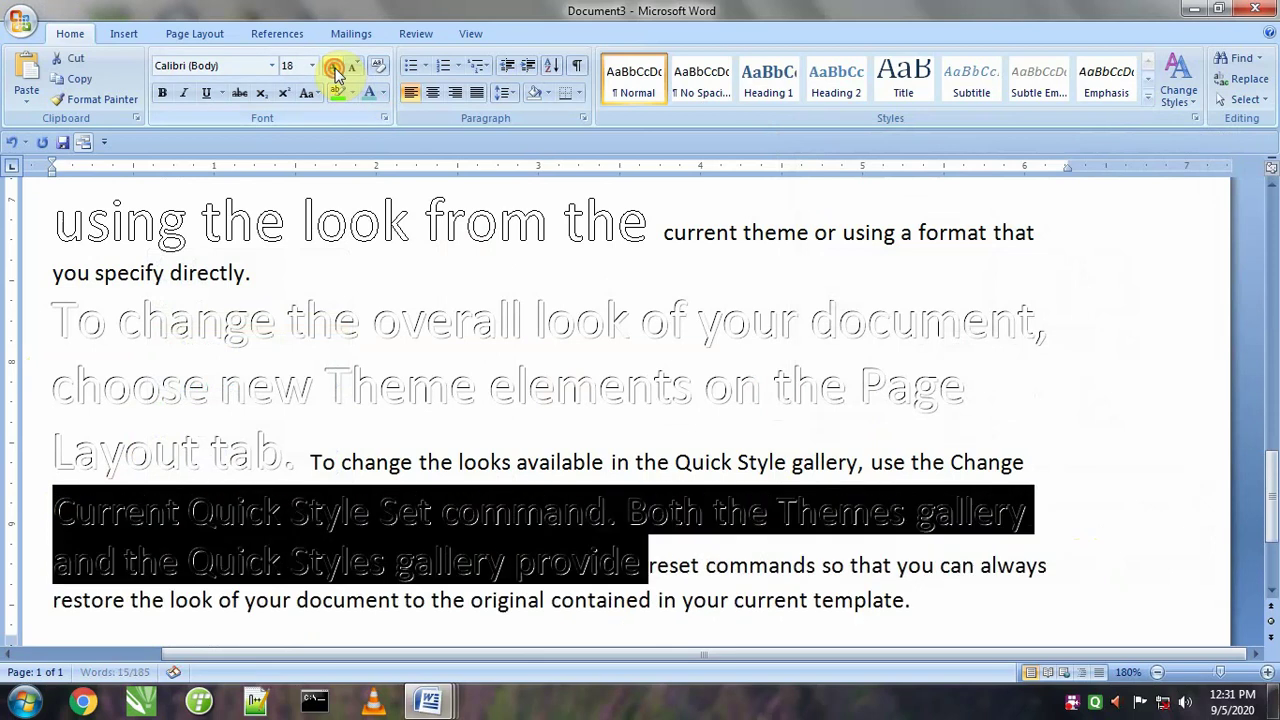
click(335, 68)
click(335, 68)
click(428, 520)
scroll(252, 407, down, 3)
scroll(270, 400, up, 3)
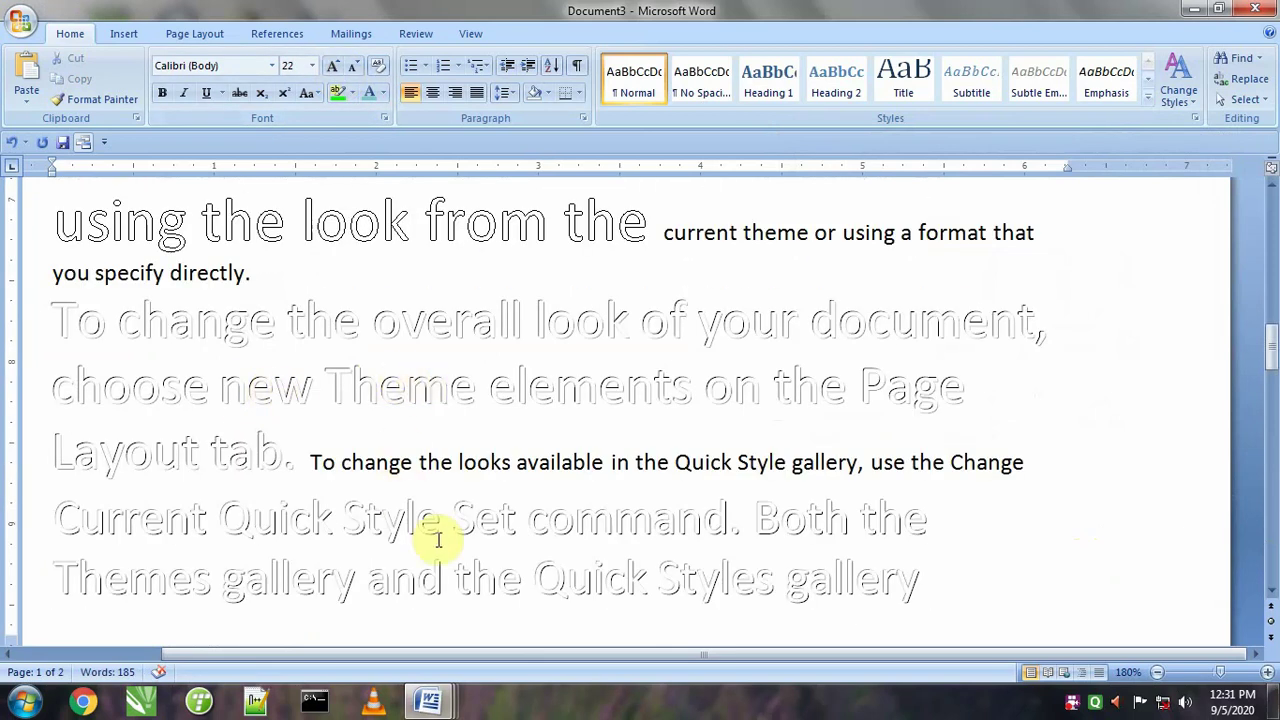
- Start a new paragraph at "reset commands" after the engraved text and apply the Small caps font effect to that paragraph
scroll(280, 506, down, 6)
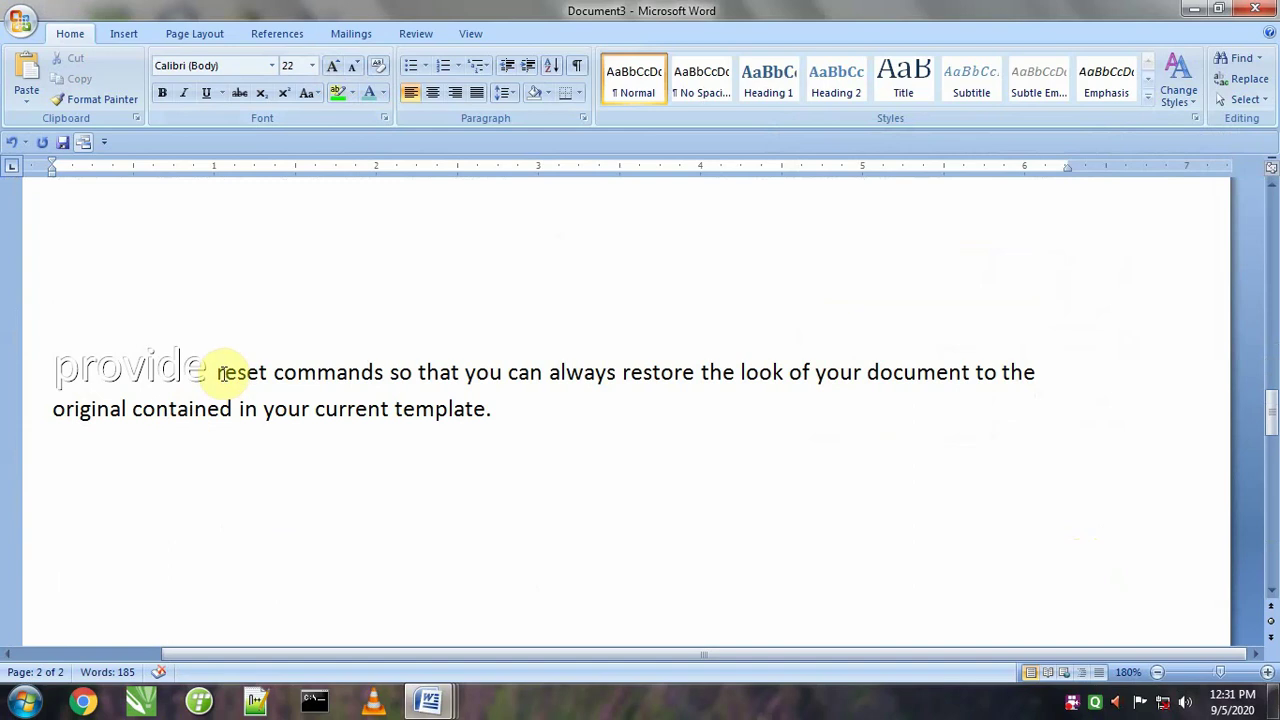
click(220, 373)
key(Return)
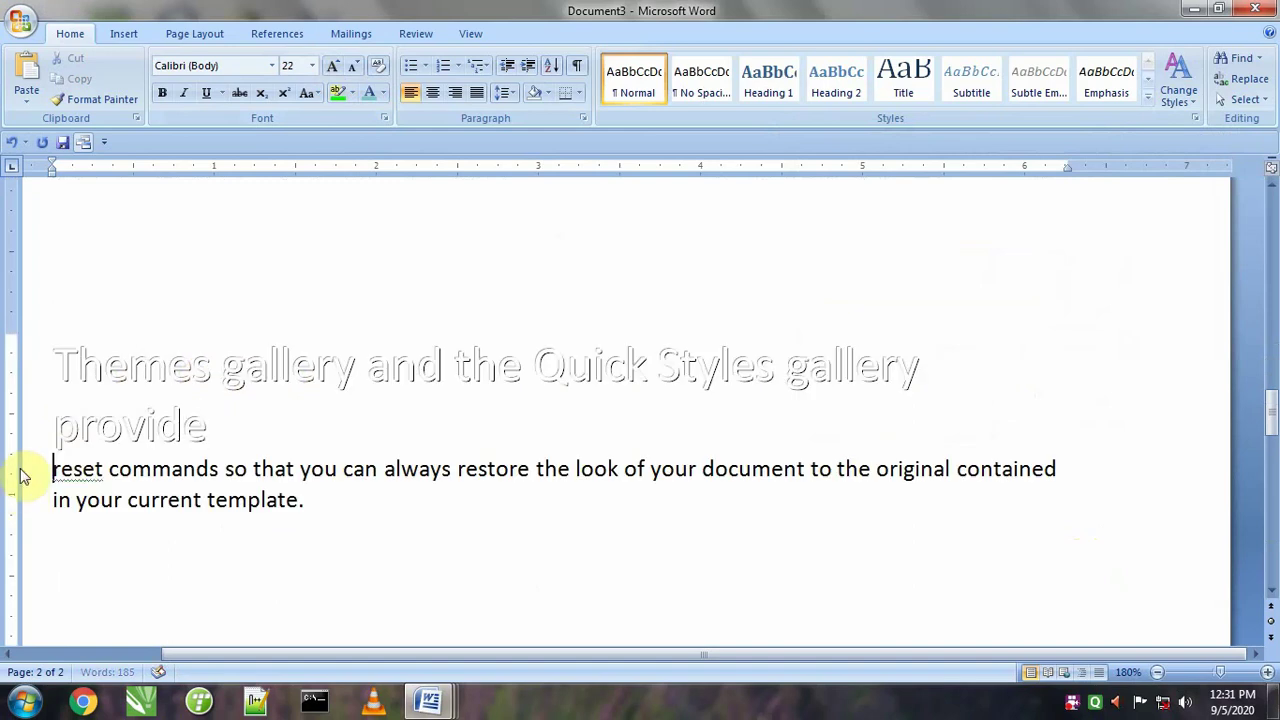
double_click(35, 485)
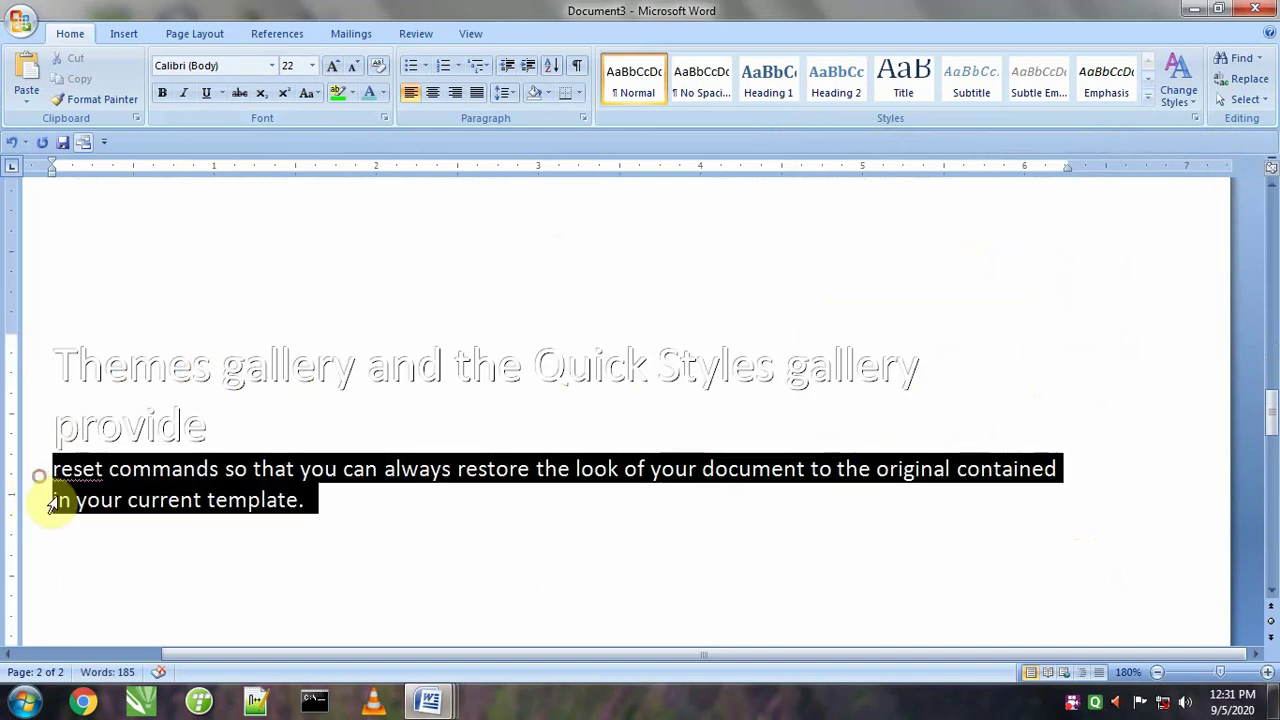
right_click(198, 481)
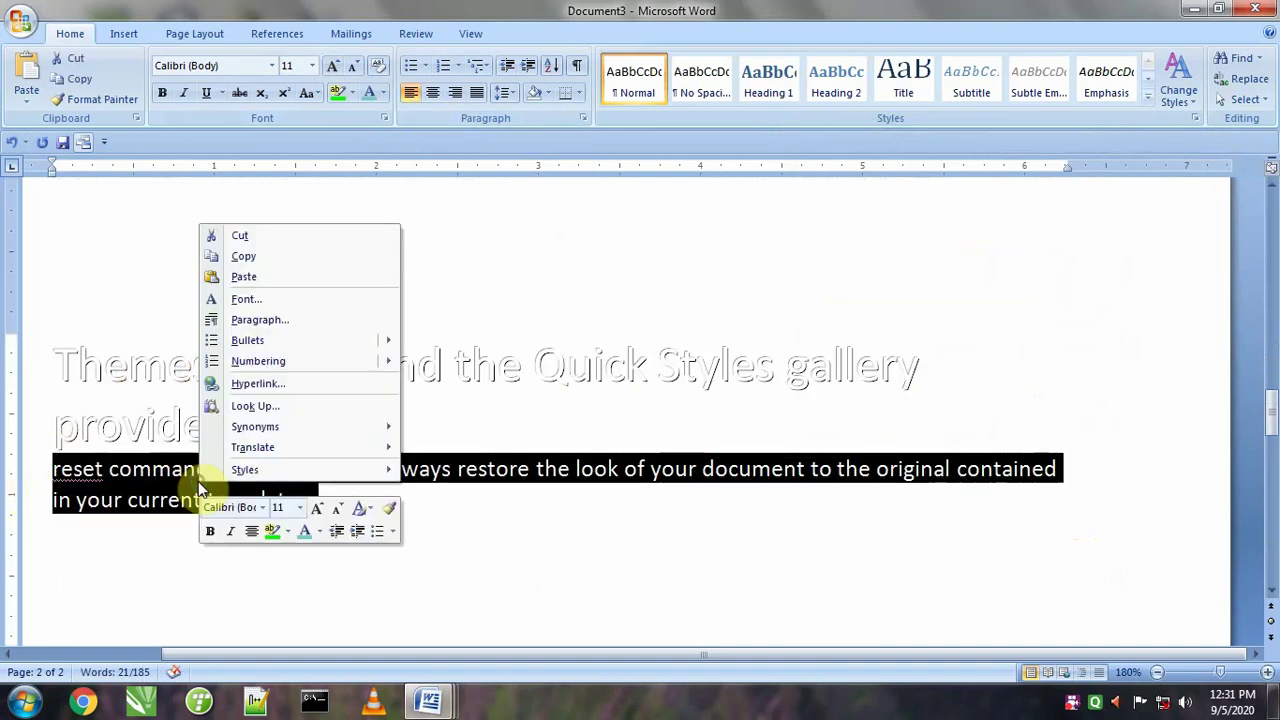
click(323, 297)
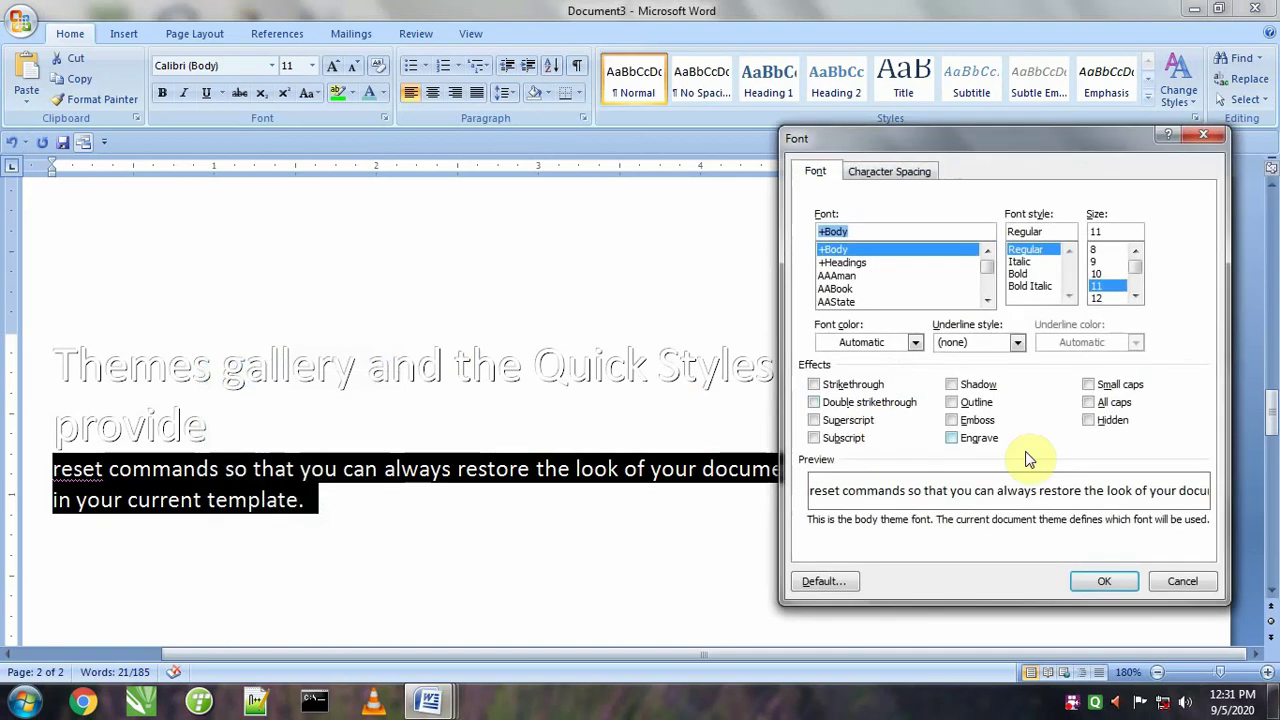
click(1115, 386)
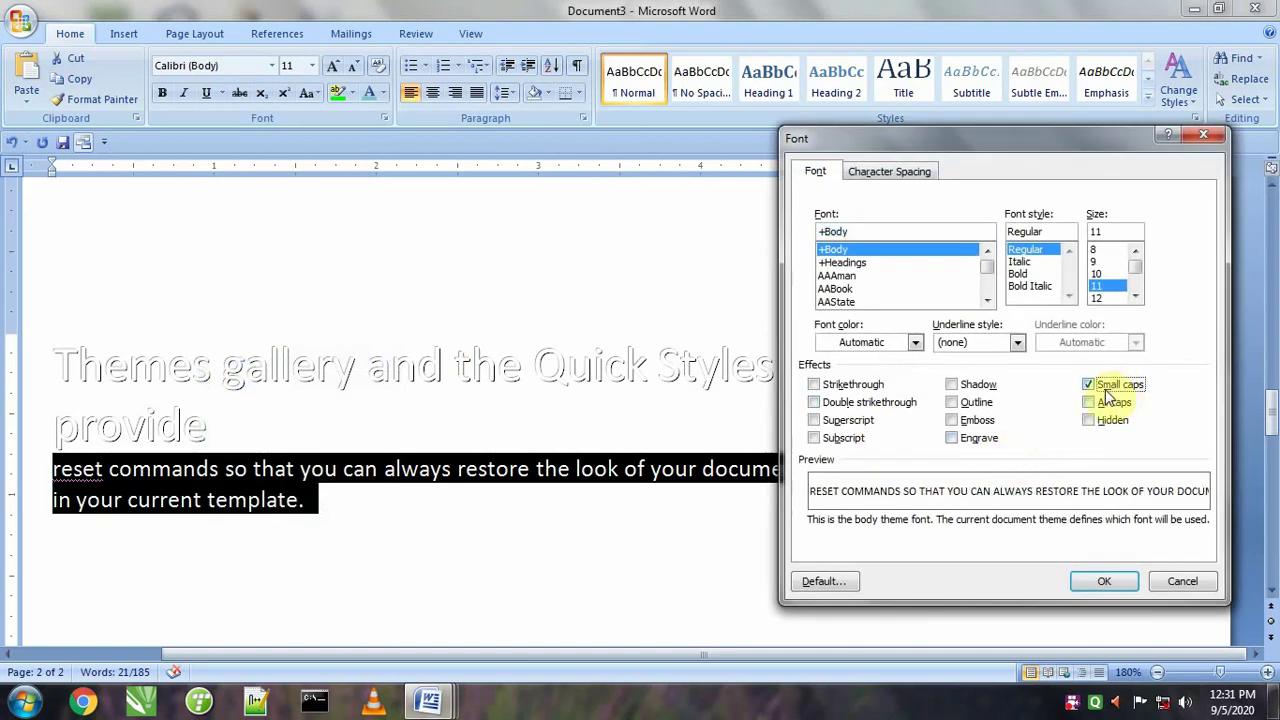
click(1104, 582)
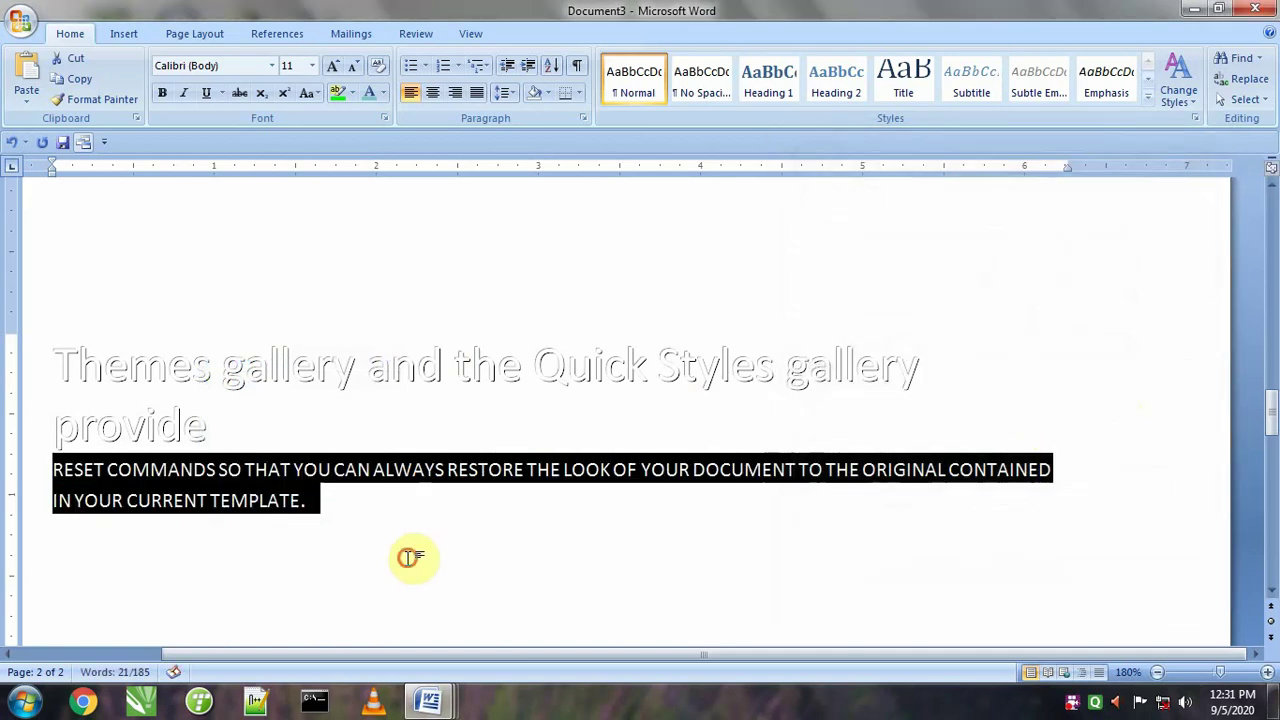
- Generate fresh sample text below the small-caps paragraph with =rand()
click(281, 582)
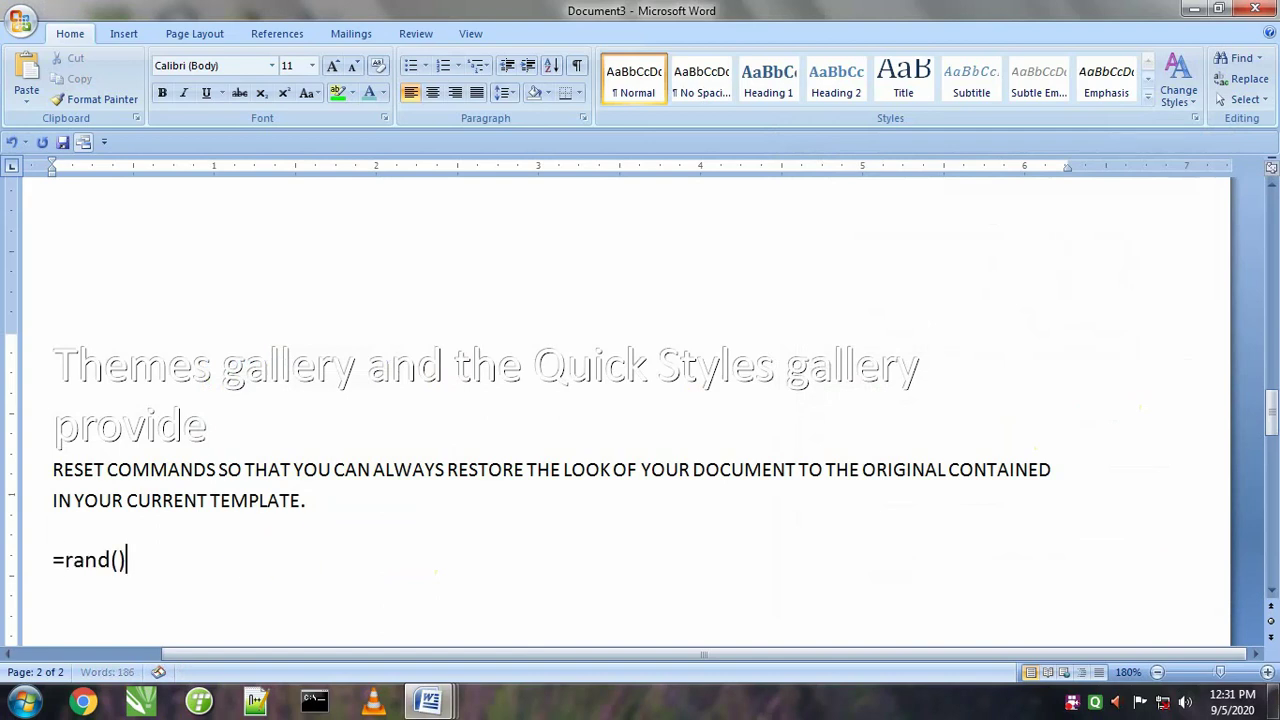
text(=rand())
key(Return)
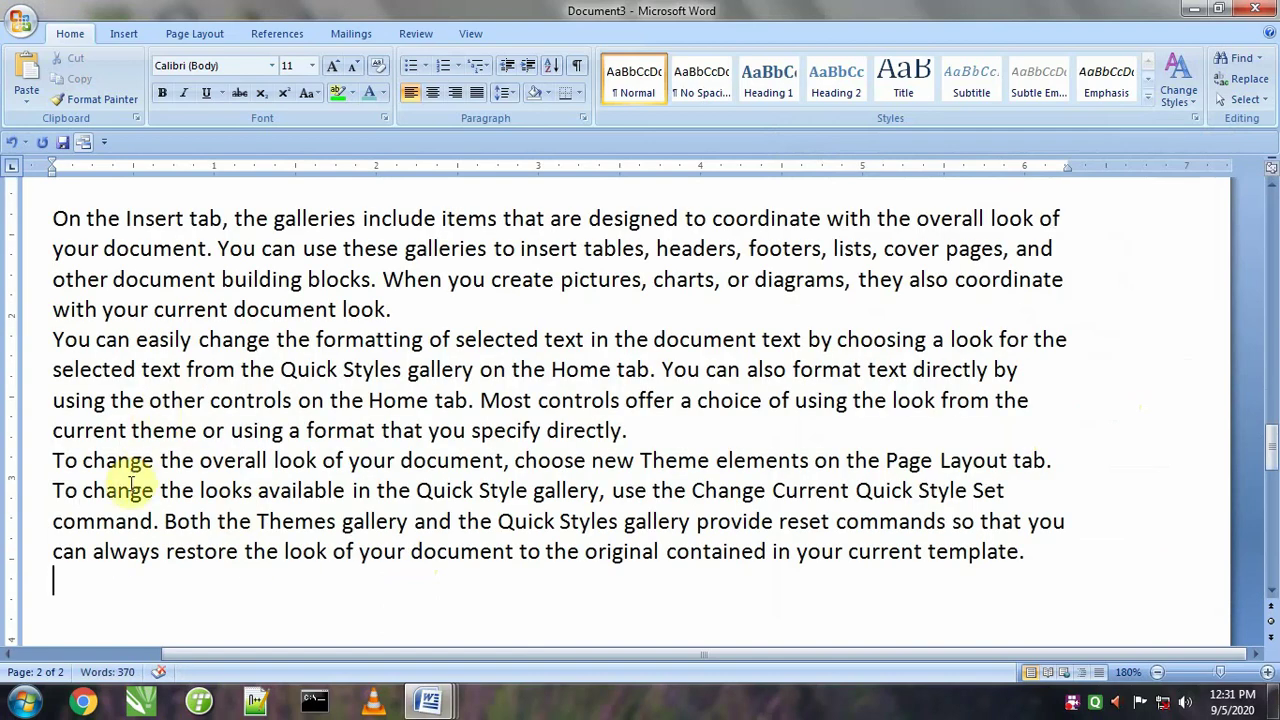
- Change the line beginning "On the Insert tab" to Capitalize Each Word and separate it from "your document" with a blank line
scroll(129, 470, up, 3)
click(33, 470)
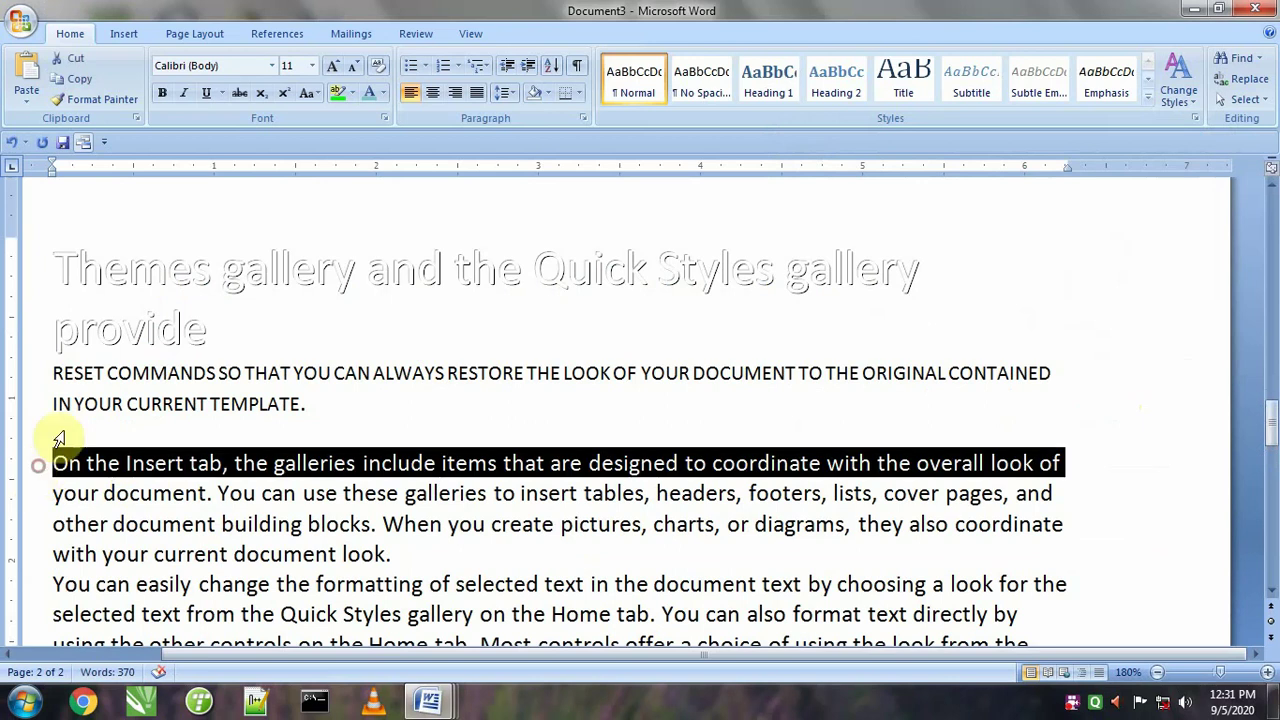
click(312, 92)
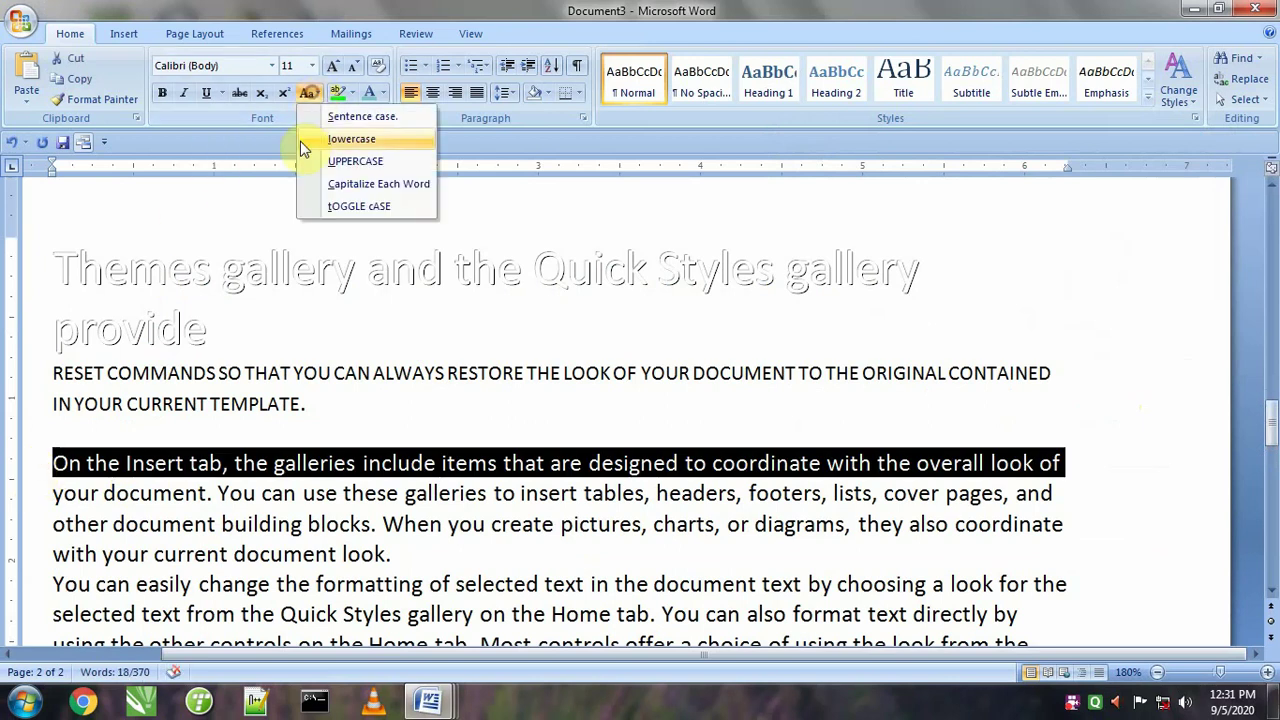
click(352, 184)
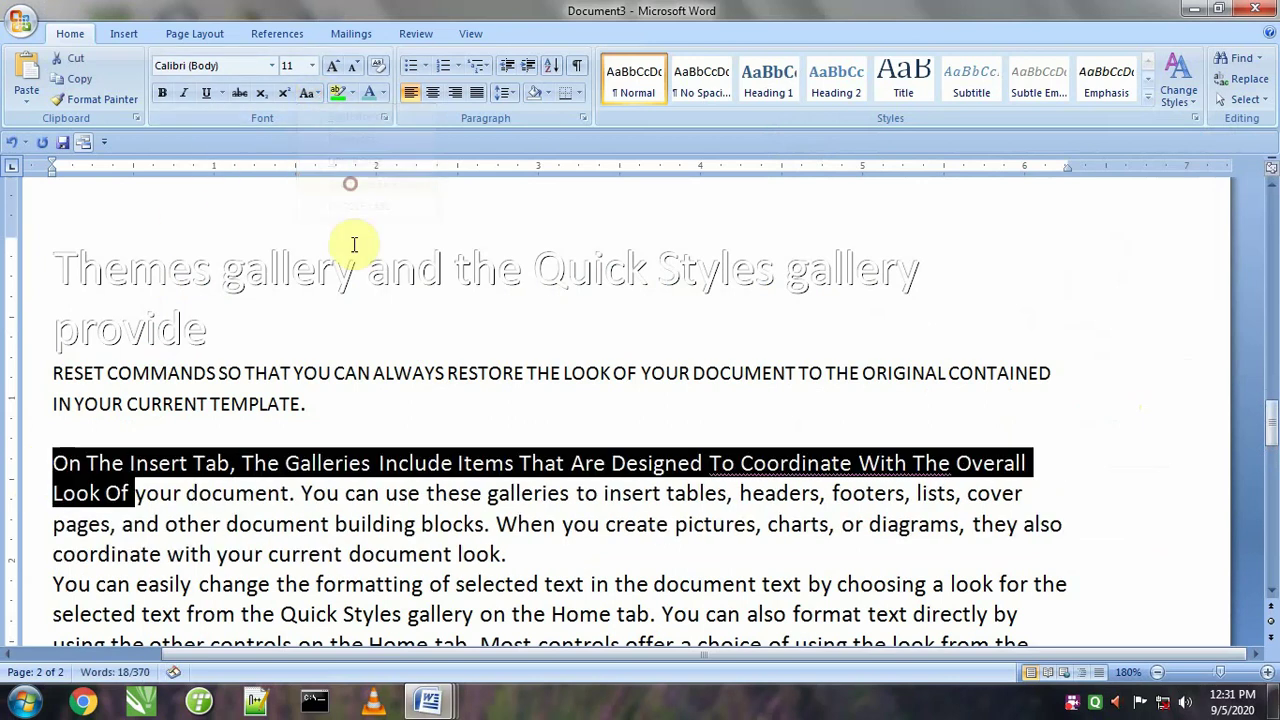
click(137, 497)
key(Return)
key(Return)
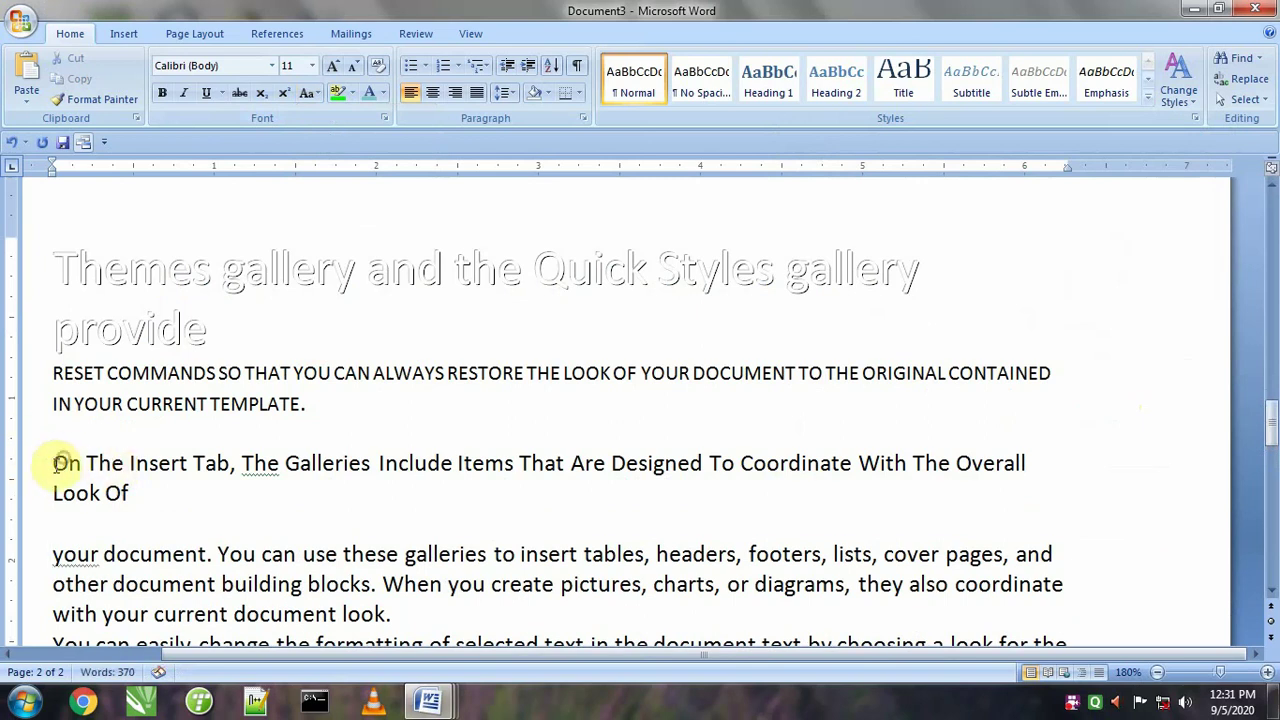
- Apply the Small caps font effect to the paragraph beginning "On The Insert Tab"
drag(45, 463, 113, 461)
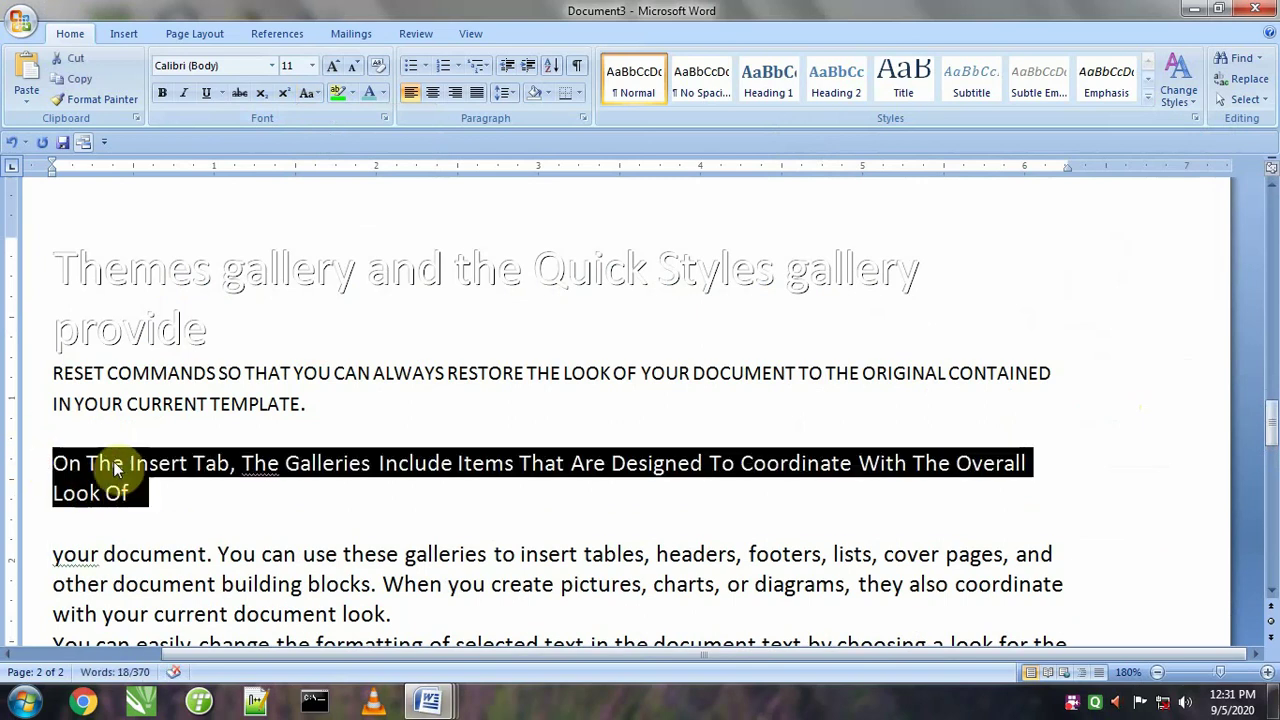
right_click(114, 463)
click(172, 279)
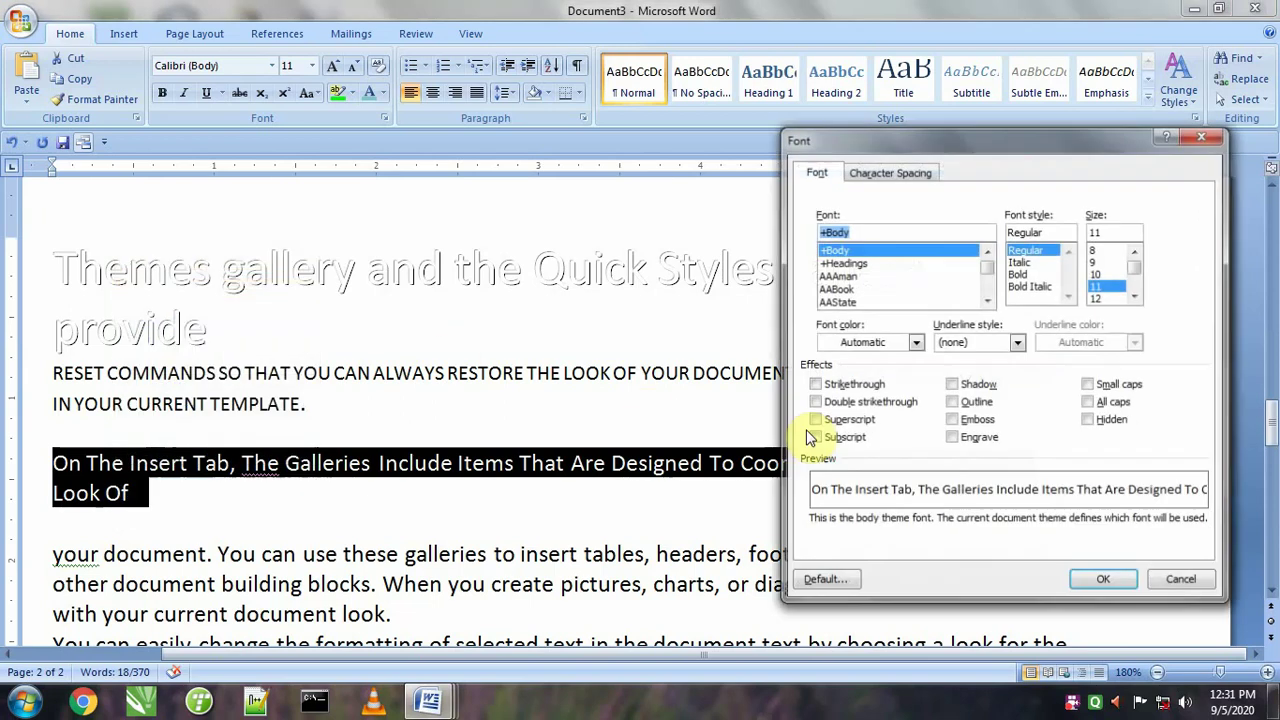
click(1112, 384)
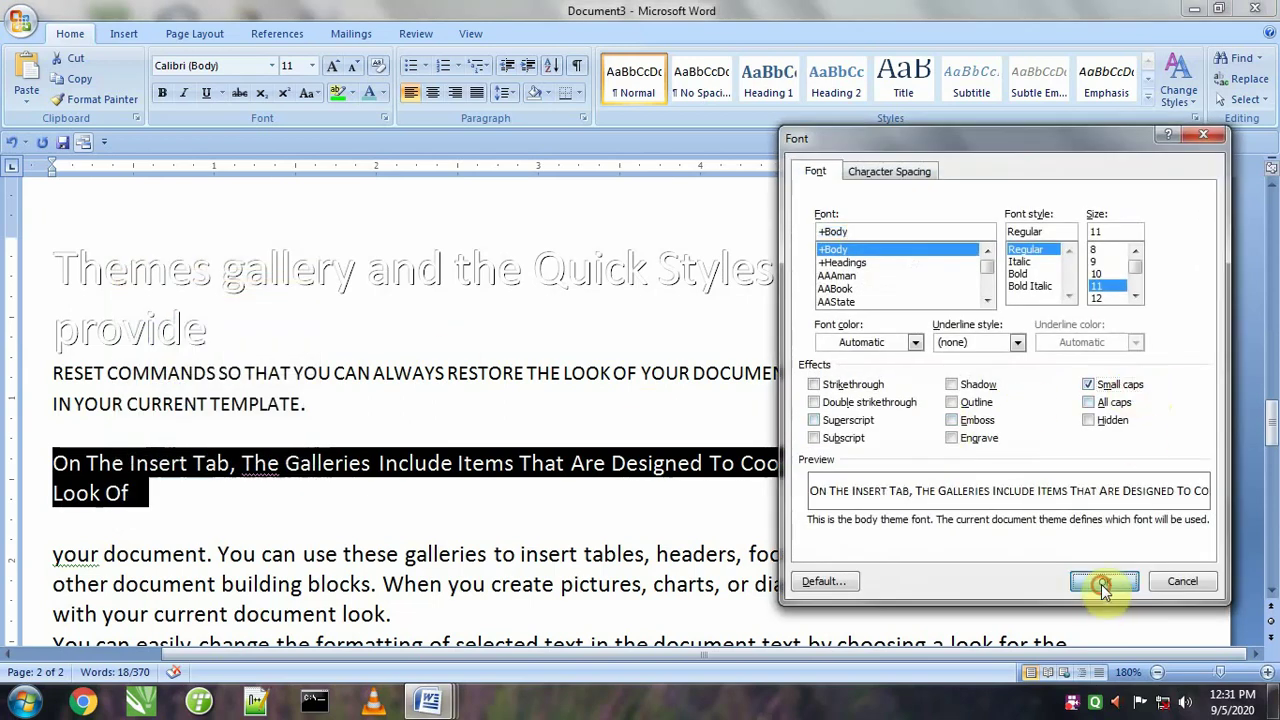
click(1103, 583)
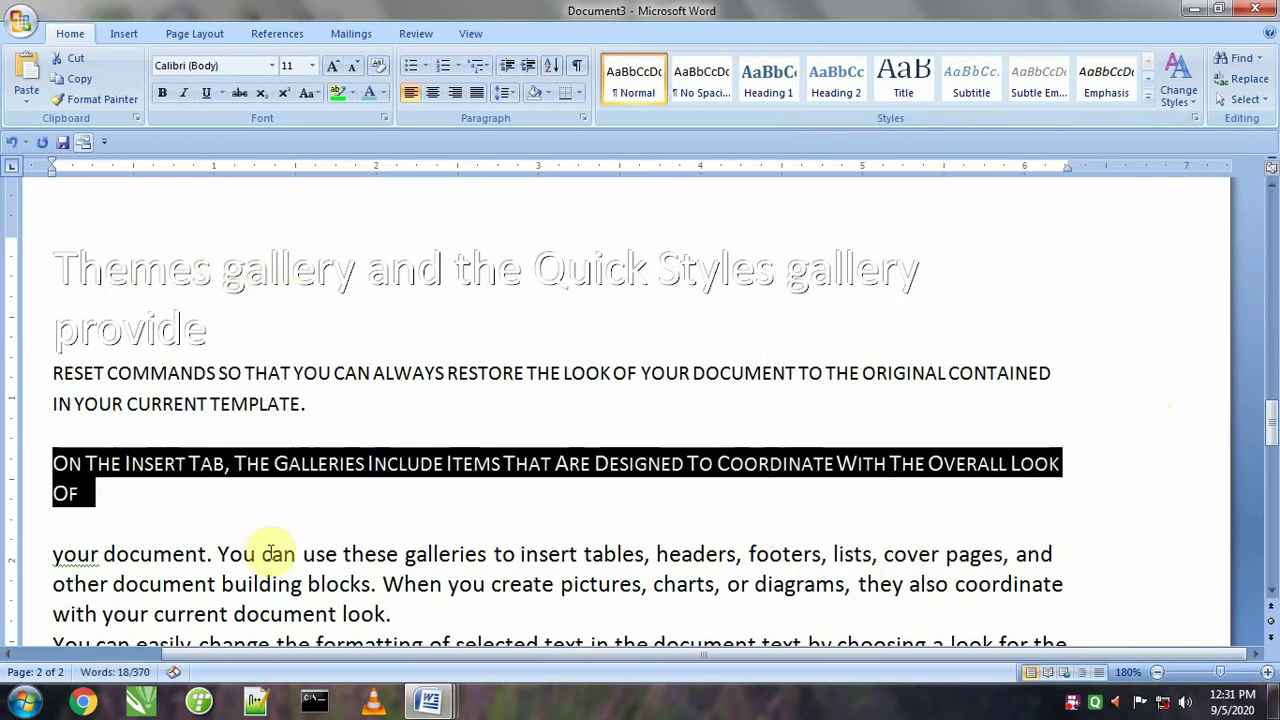
- Zoom in to 210% and examine the capital and small-capital letters in the line beginning "On The Insert Tab"
click(1267, 672)
click(1267, 672)
click(1267, 672)
scroll(343, 371, up, 4)
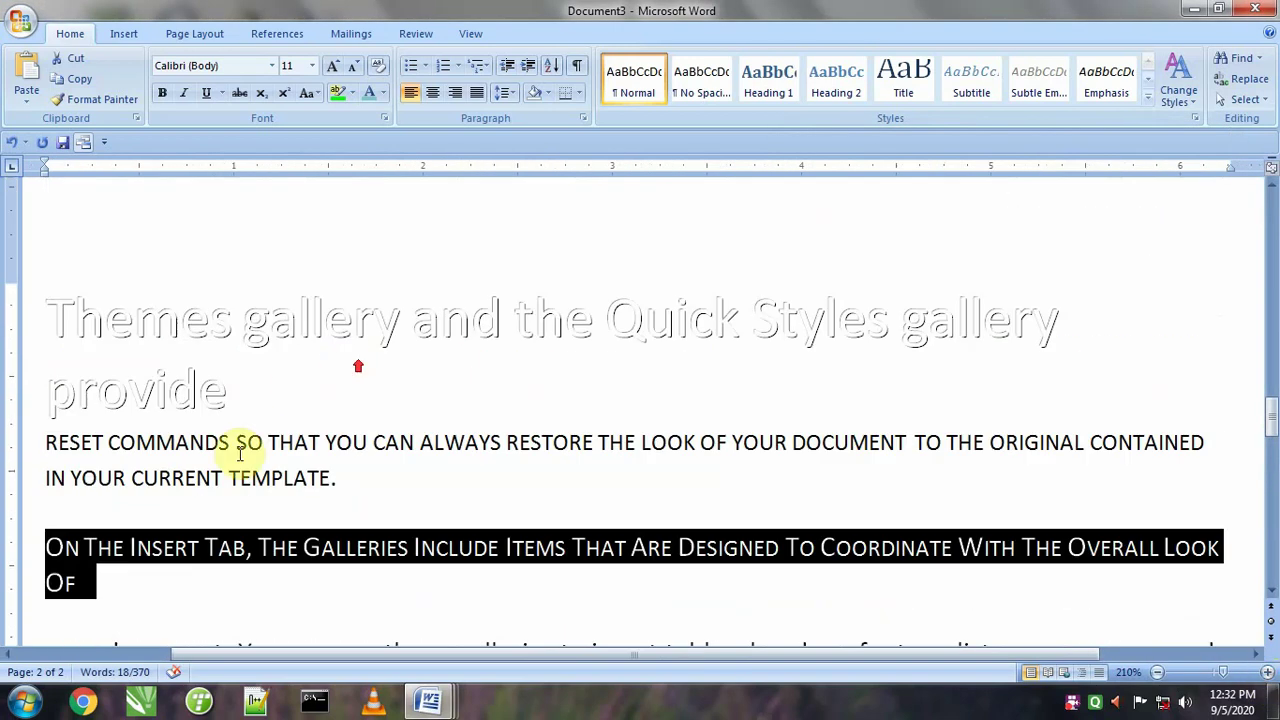
click(219, 540)
mouse_move(62, 545)
mouse_down()
mouse_move(43, 545)
mouse_move(70, 550)
mouse_up()
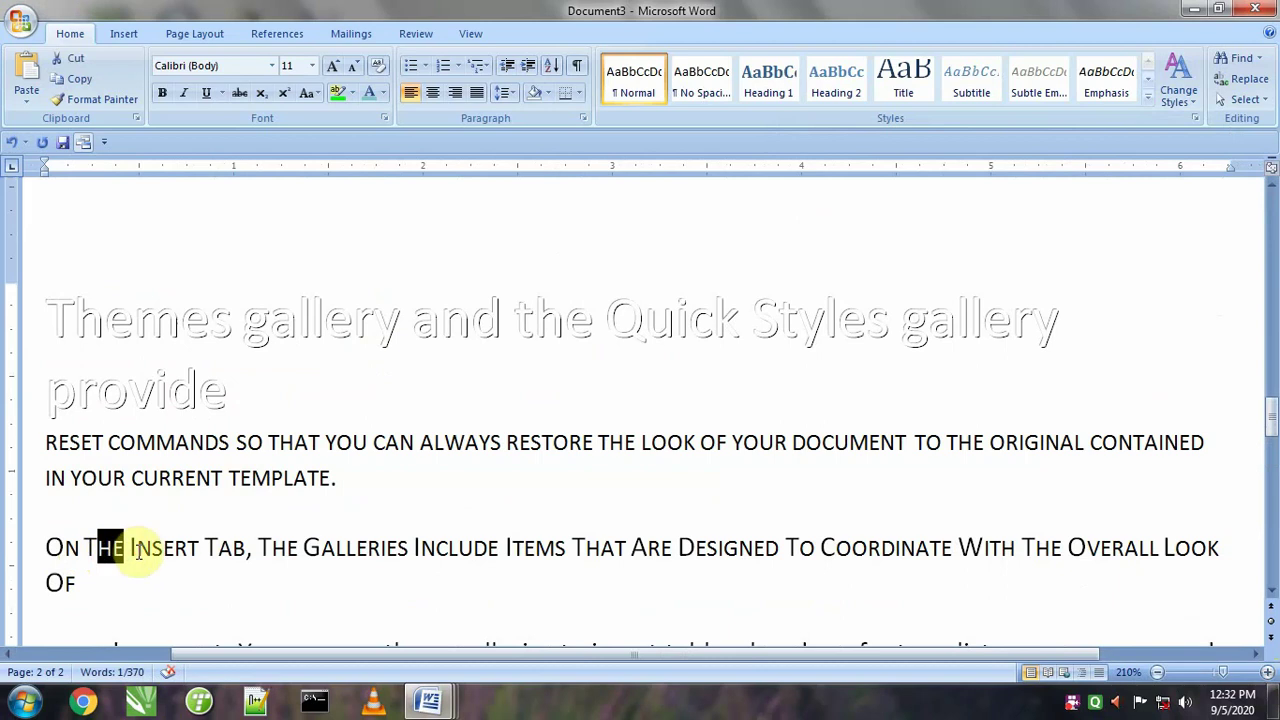
mouse_move(143, 547)
mouse_down()
mouse_move(200, 566)
mouse_move(183, 543)
mouse_move(186, 553)
mouse_move(137, 550)
mouse_up()
click(169, 571)
click(234, 575)
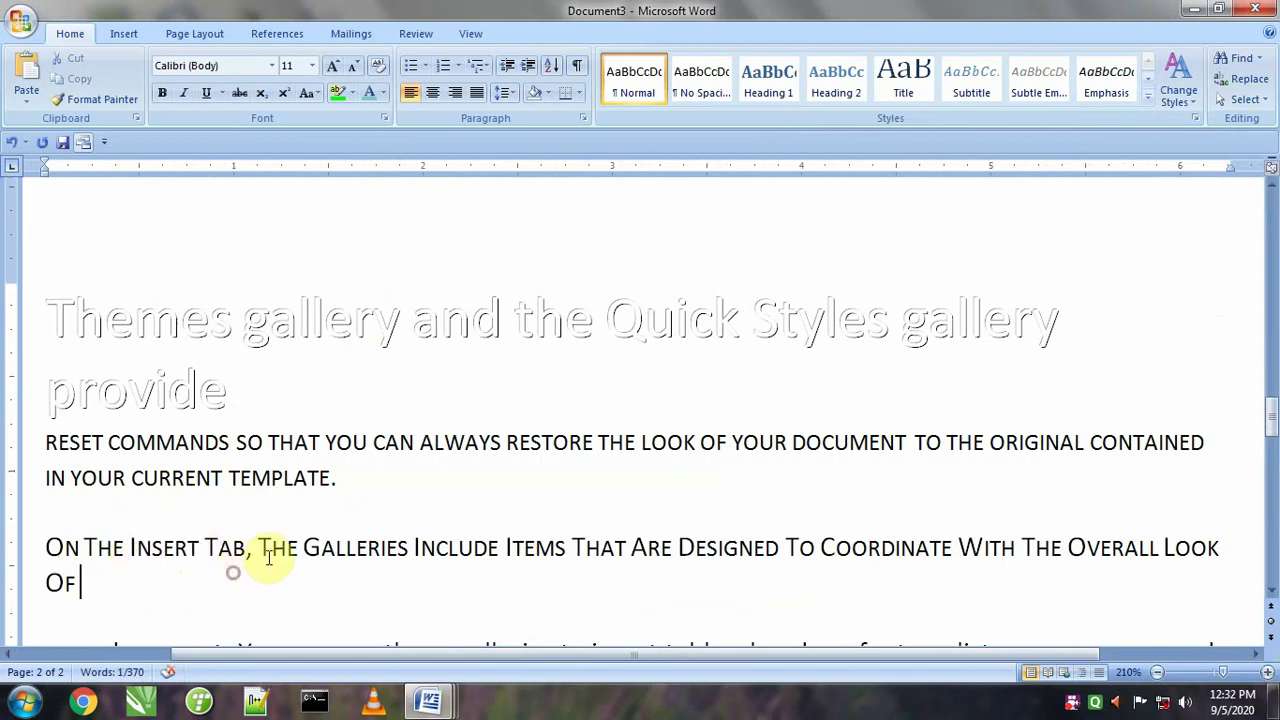
- Apply the All caps font effect to the line beginning "your document. You can use these galleries"
scroll(272, 555, down, 2)
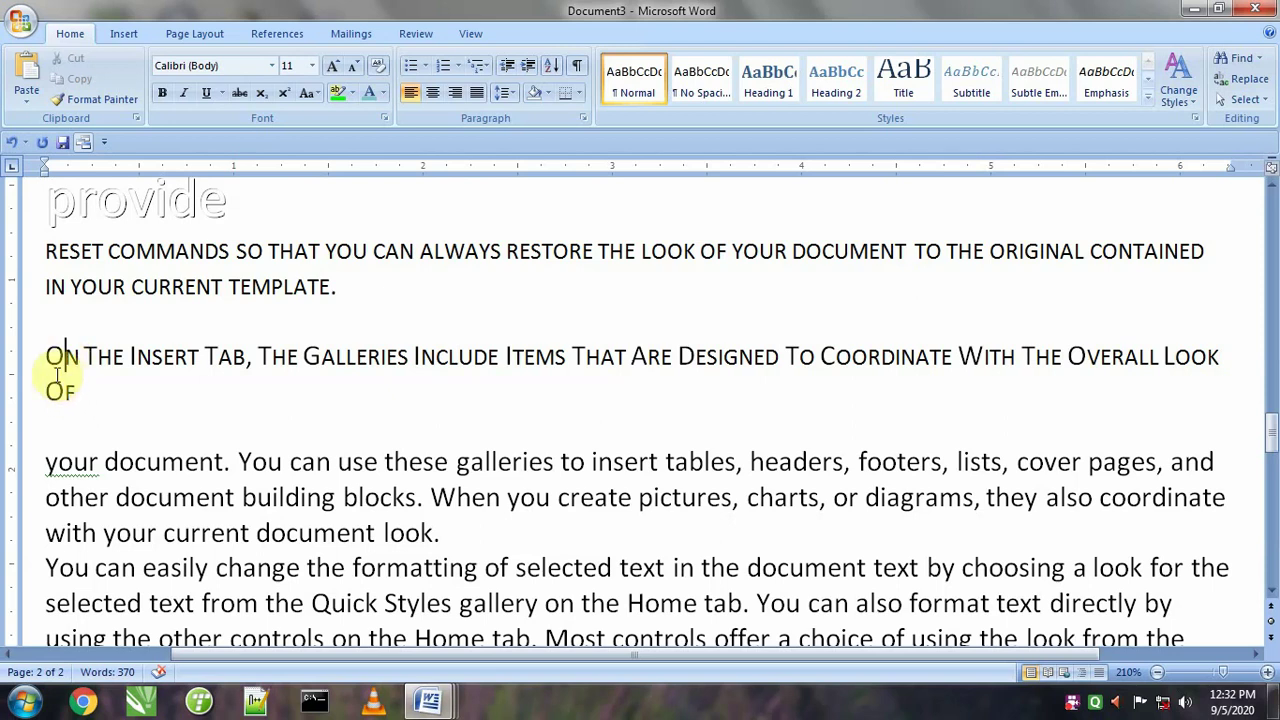
click(22, 463)
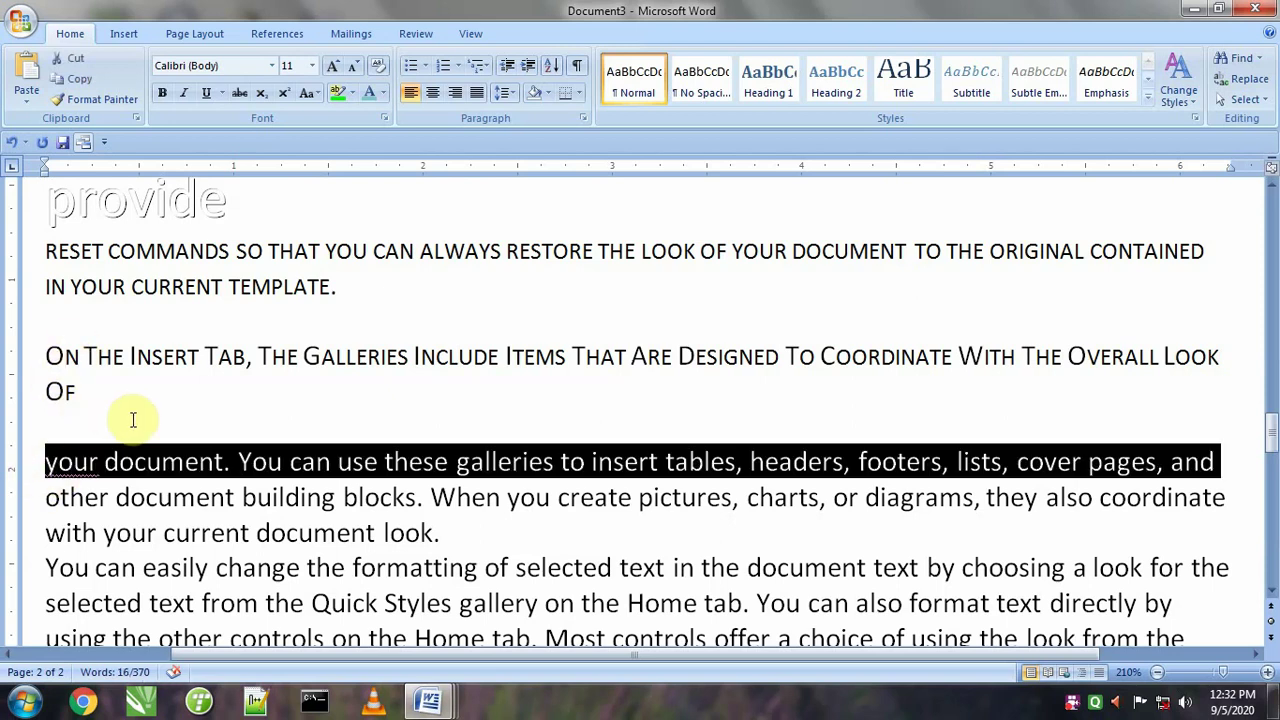
right_click(148, 462)
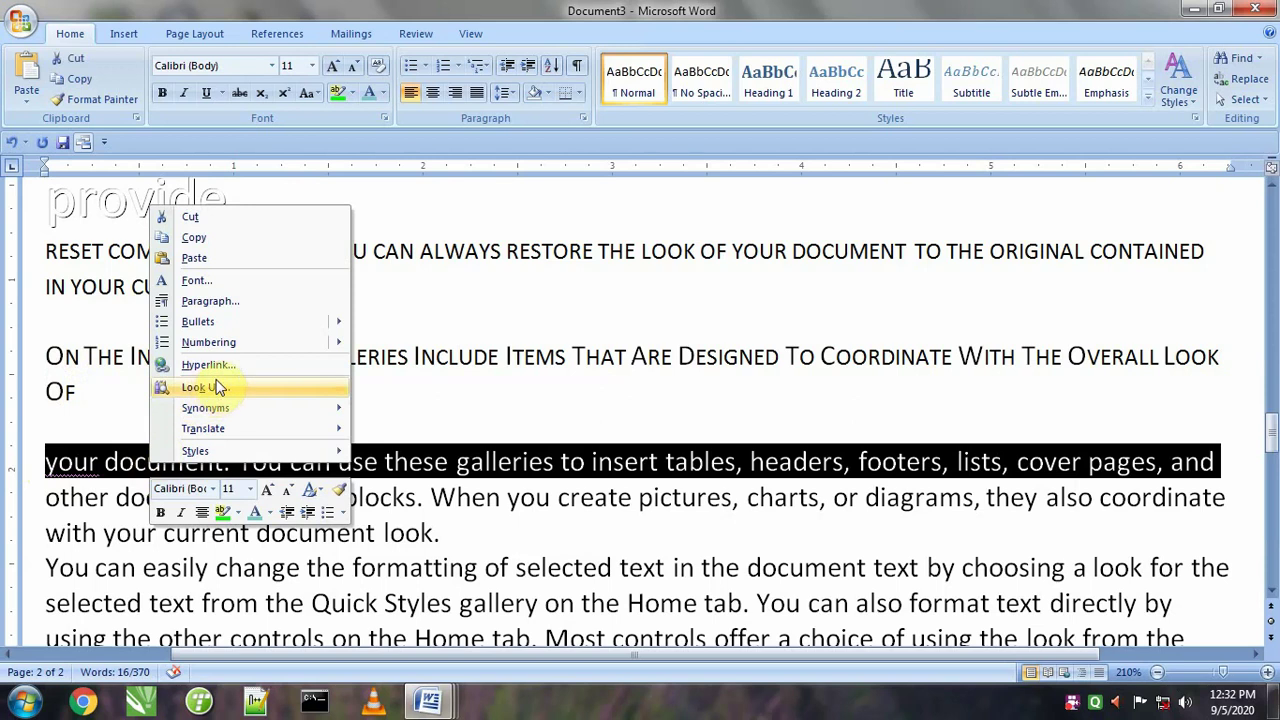
click(225, 280)
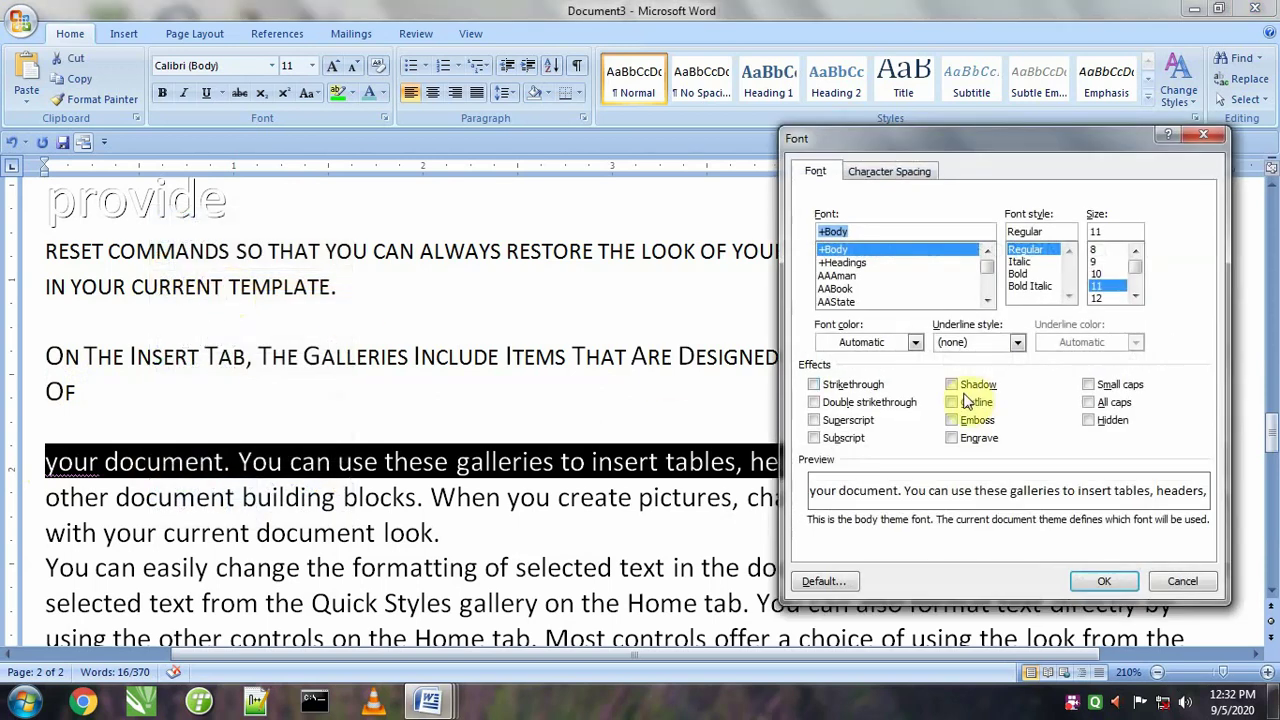
click(1112, 403)
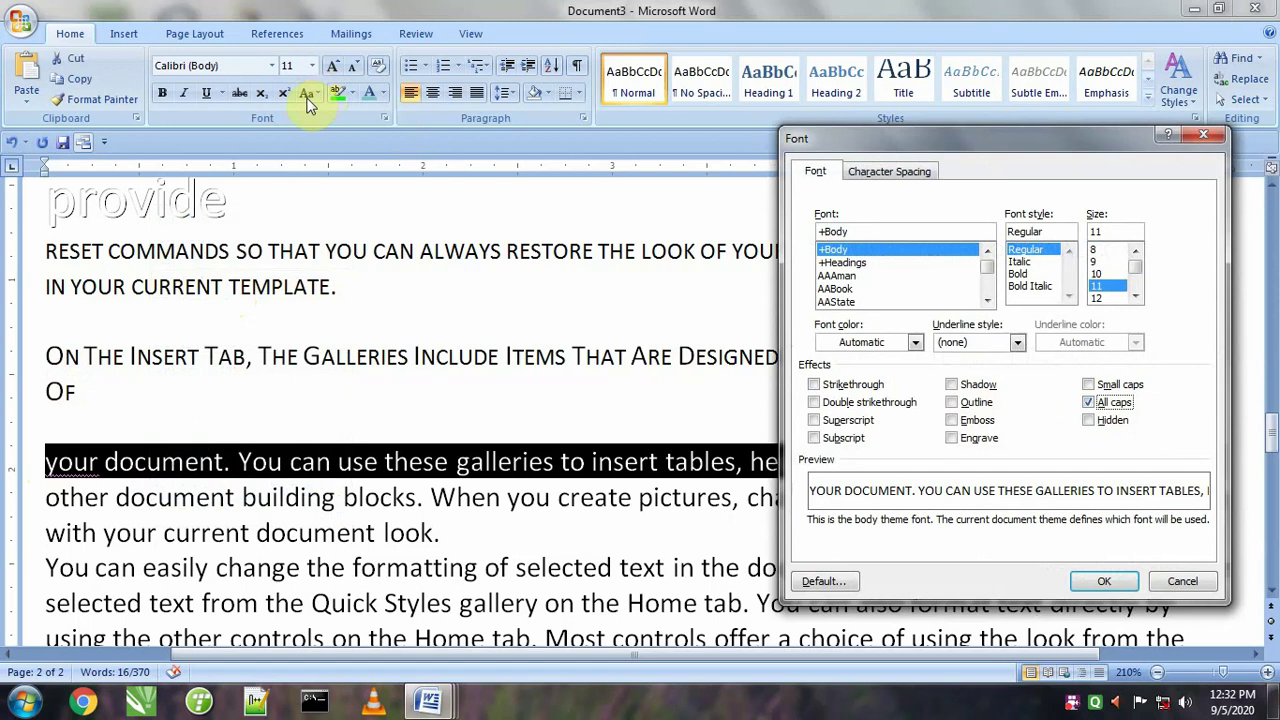
click(1100, 583)
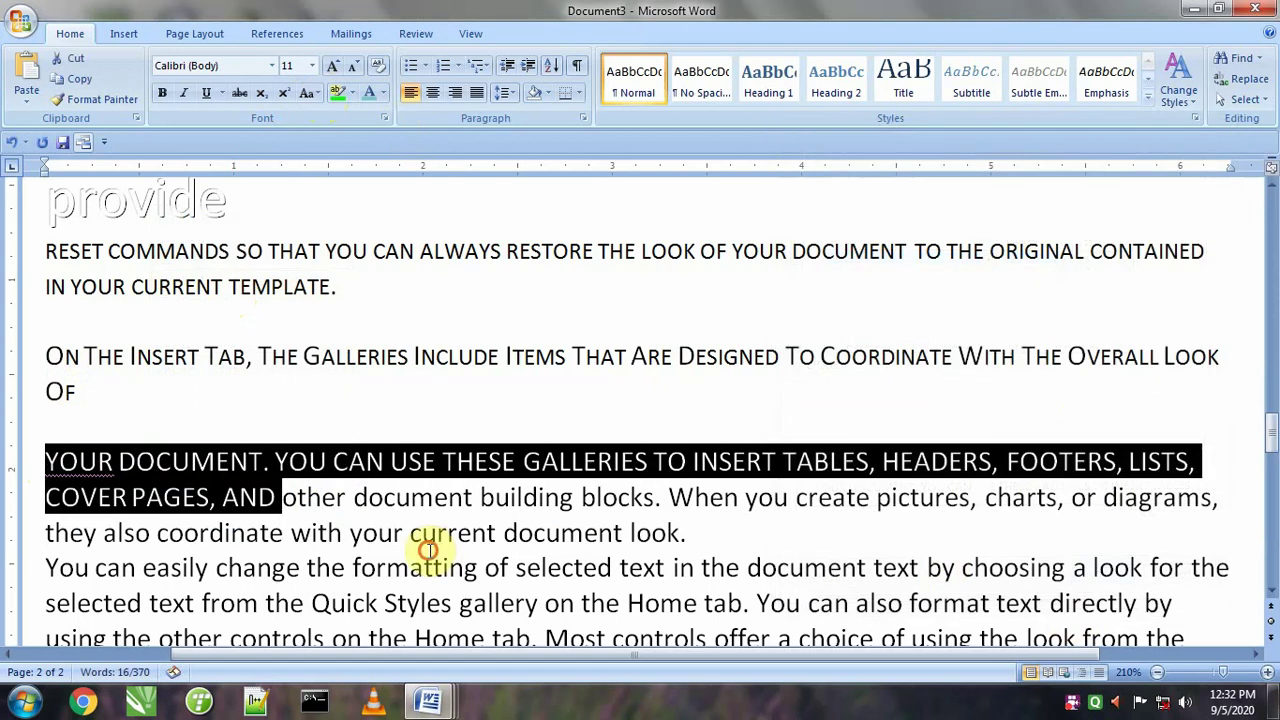
- Separate the all-caps text from "other document building blocks" with a blank line
click(434, 567)
click(284, 497)
key(Return)
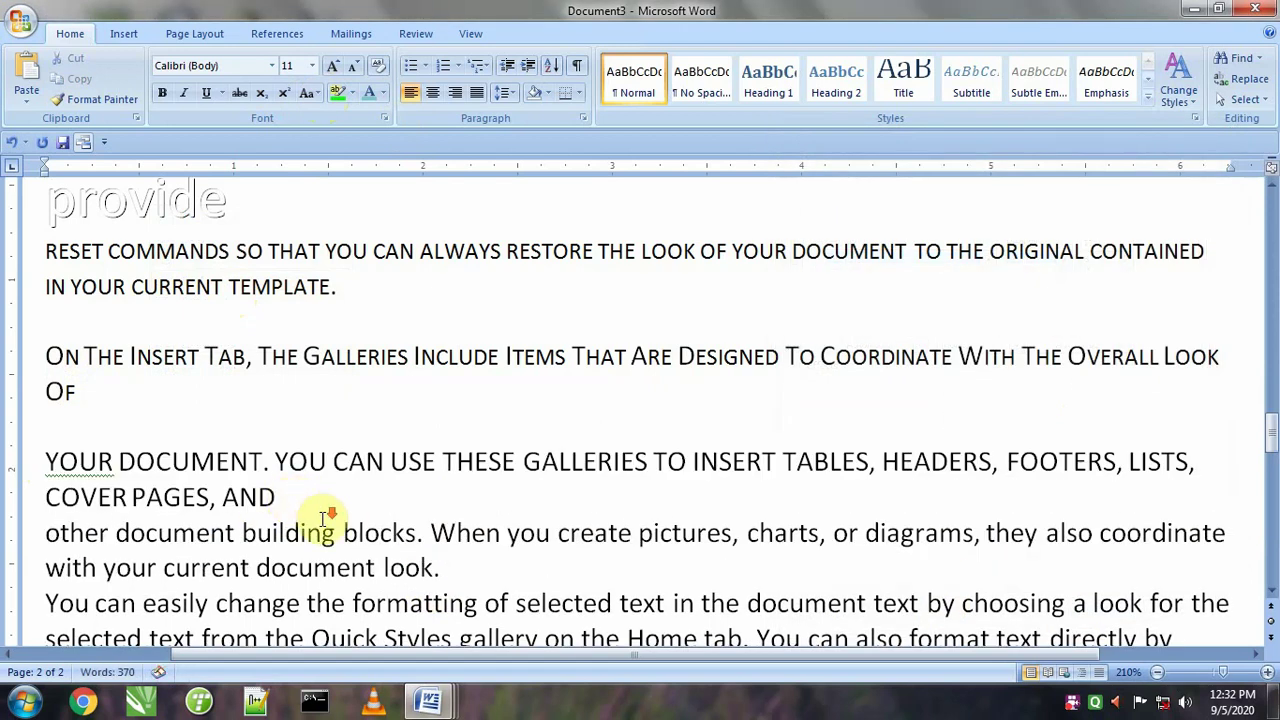
scroll(323, 517, down, 5)
scroll(329, 520, up, 2)
key(Return)
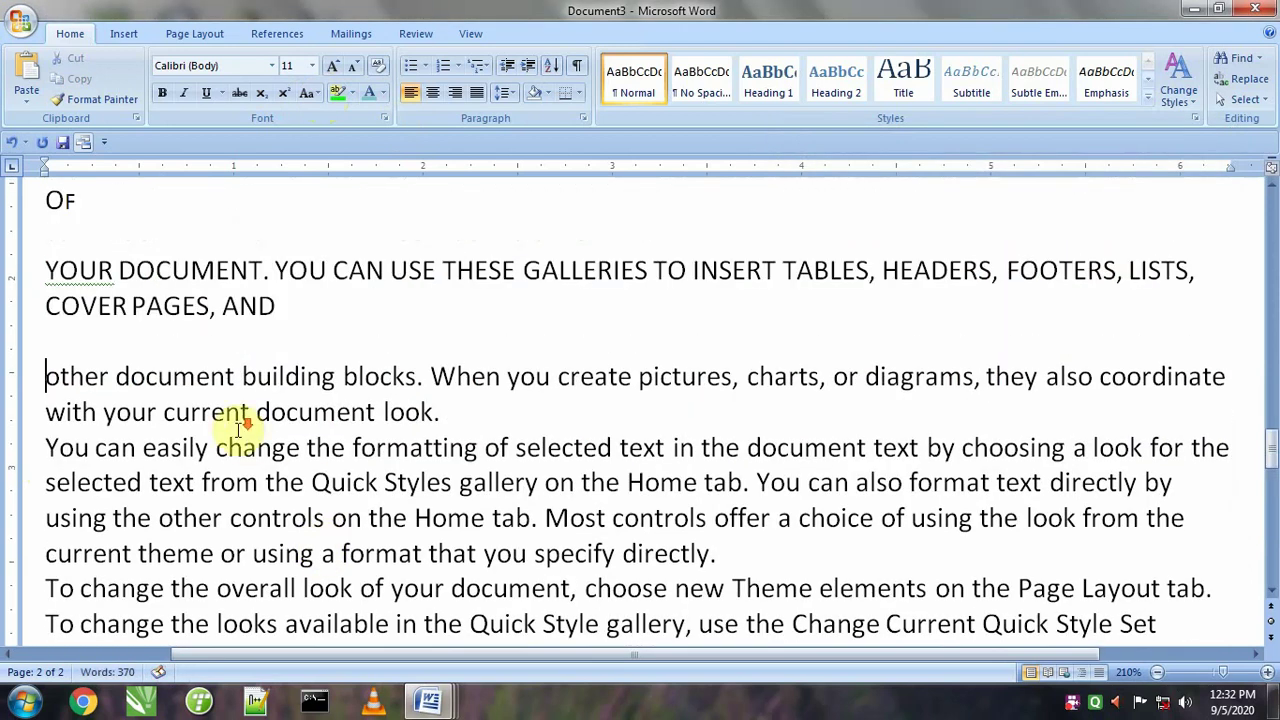
- Apply the Hidden font effect to the text from "other document building blocks" through "current template" and delete the leftover period
scroll(243, 423, down, 2)
scroll(77, 263, up, 1)
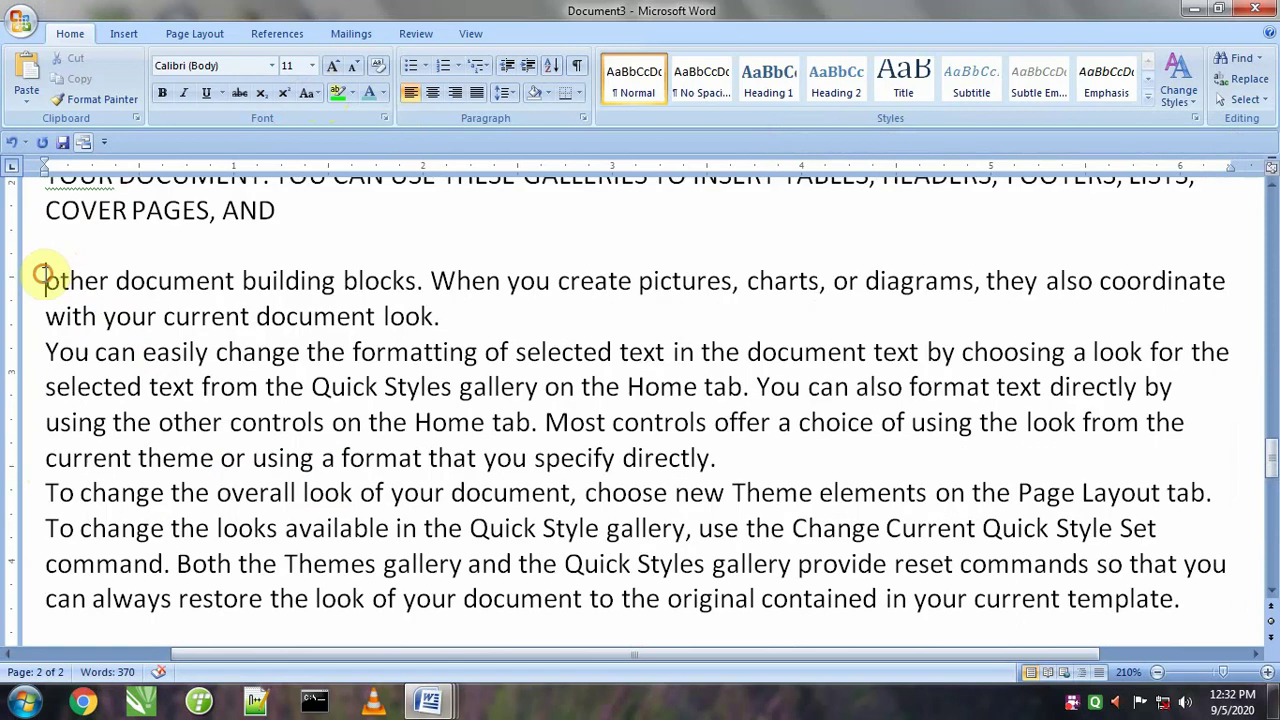
drag(42, 278, 1174, 603)
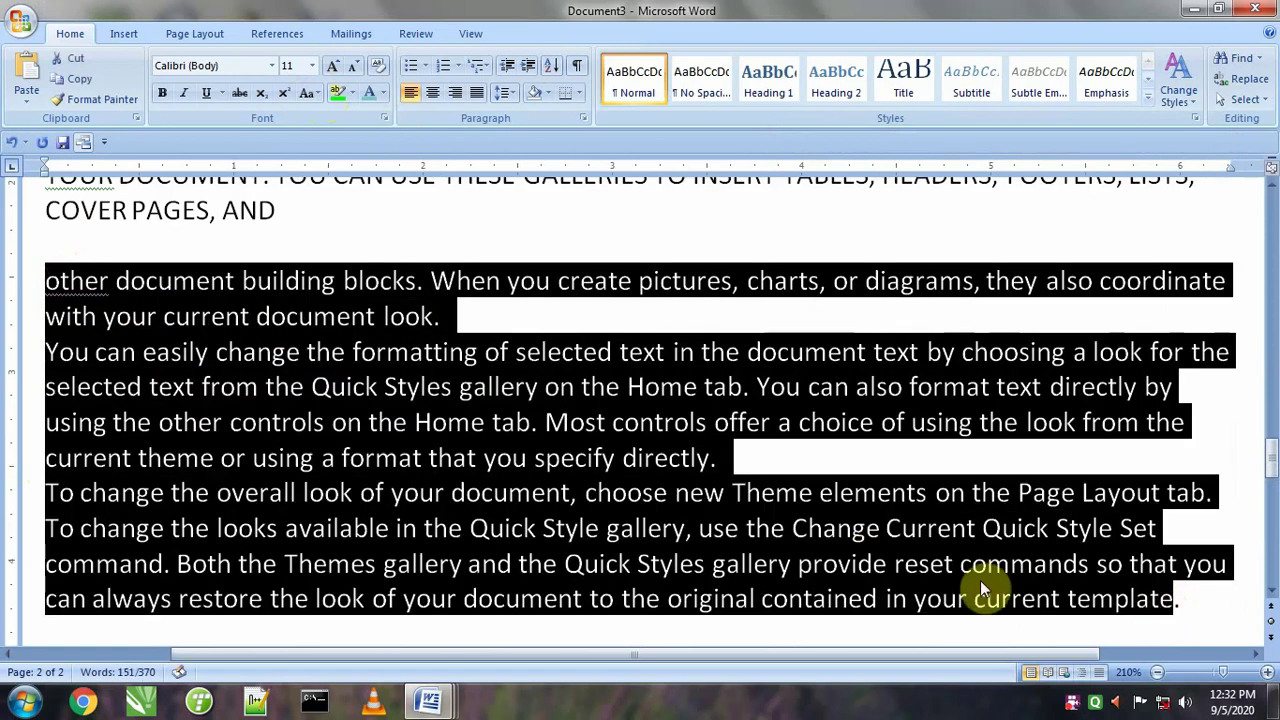
right_click(600, 514)
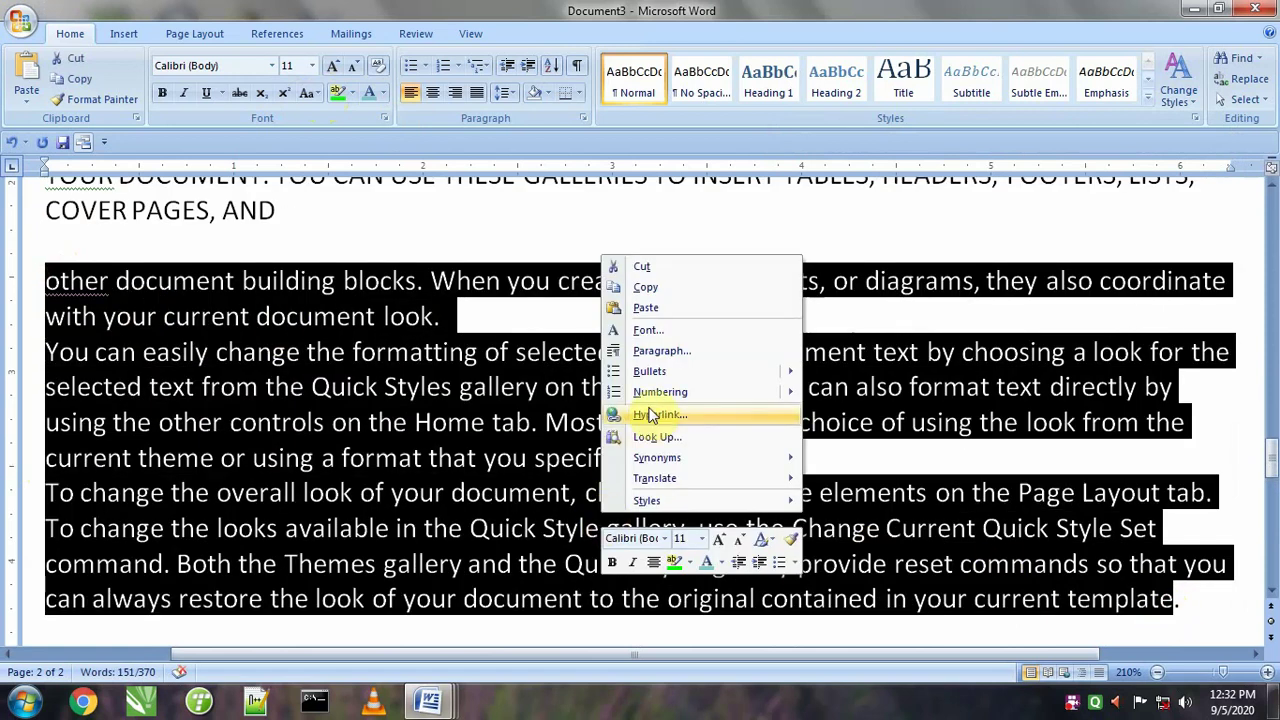
click(650, 330)
click(1090, 420)
click(1103, 582)
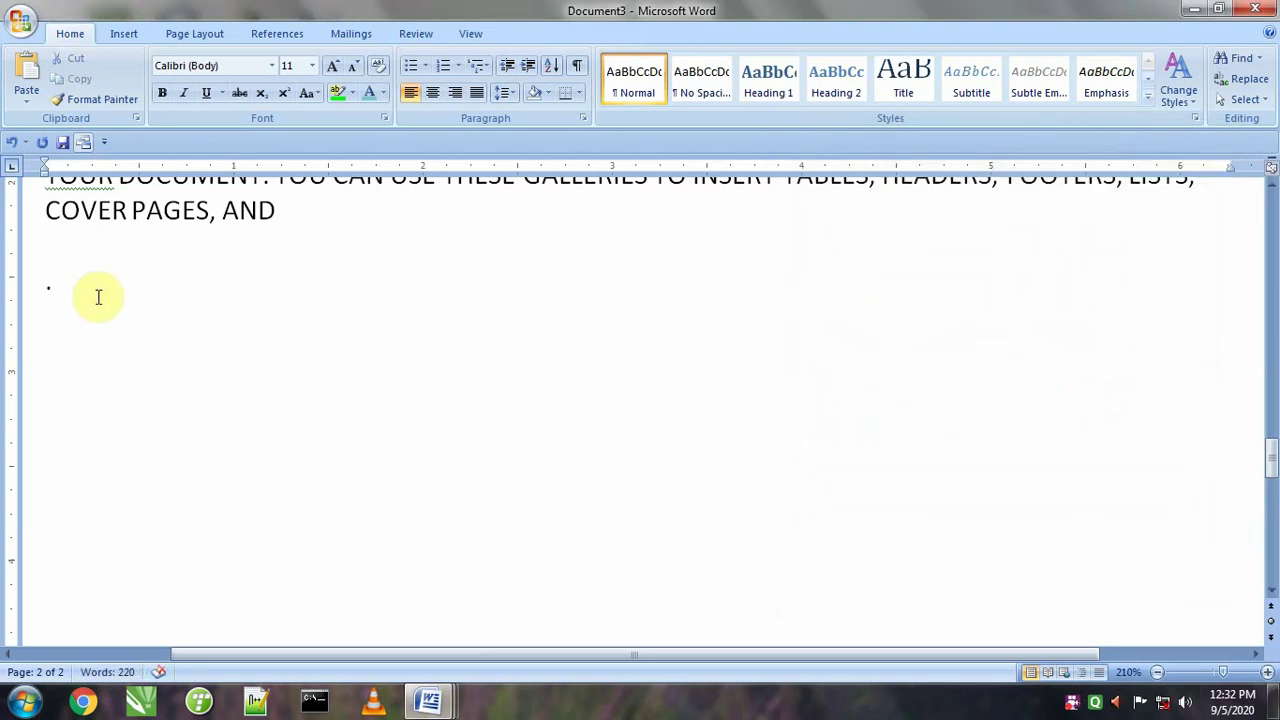
click(98, 296)
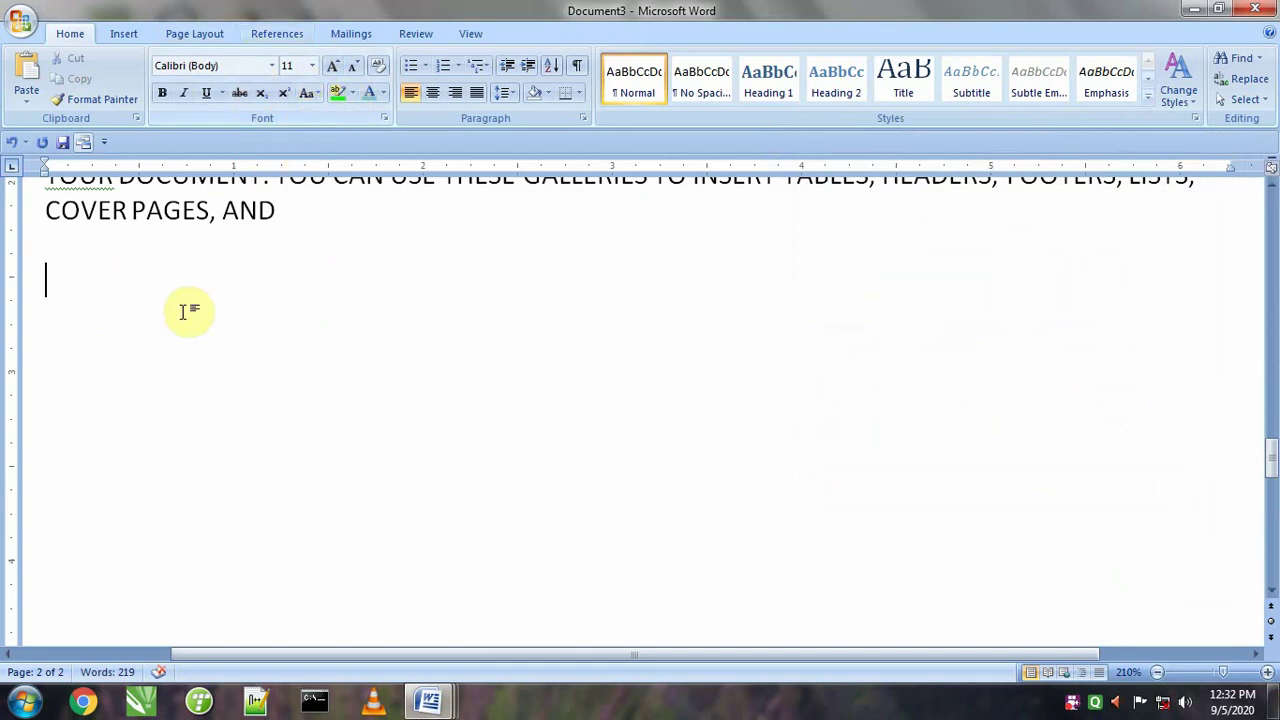
- Set the Word display options to always show hidden text on the screen and place the cursor before "document building blocks"
click(22, 30)
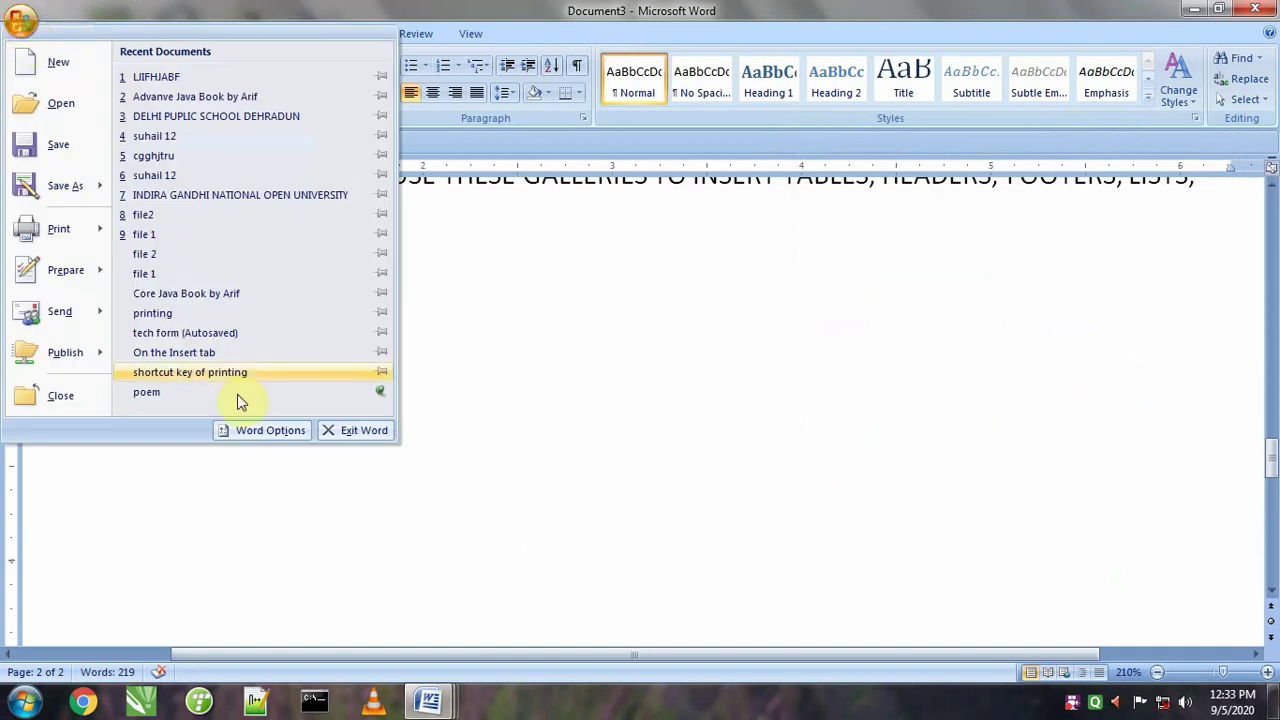
click(248, 436)
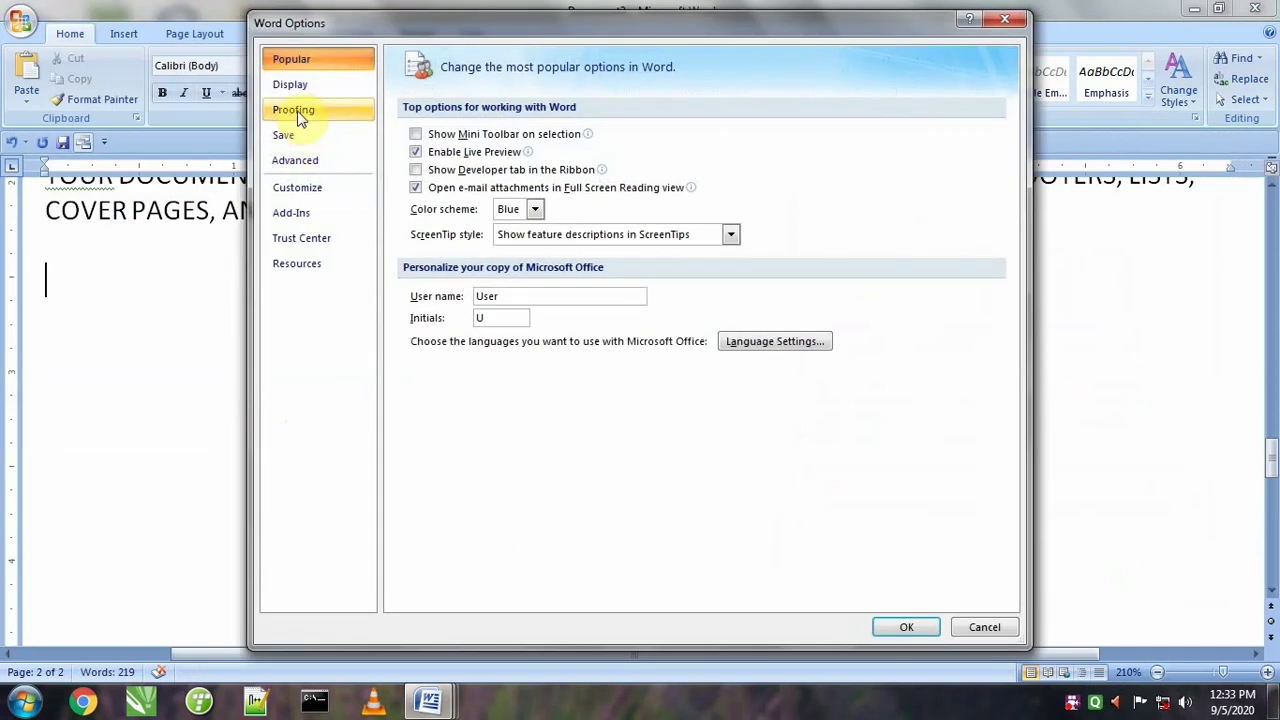
click(298, 88)
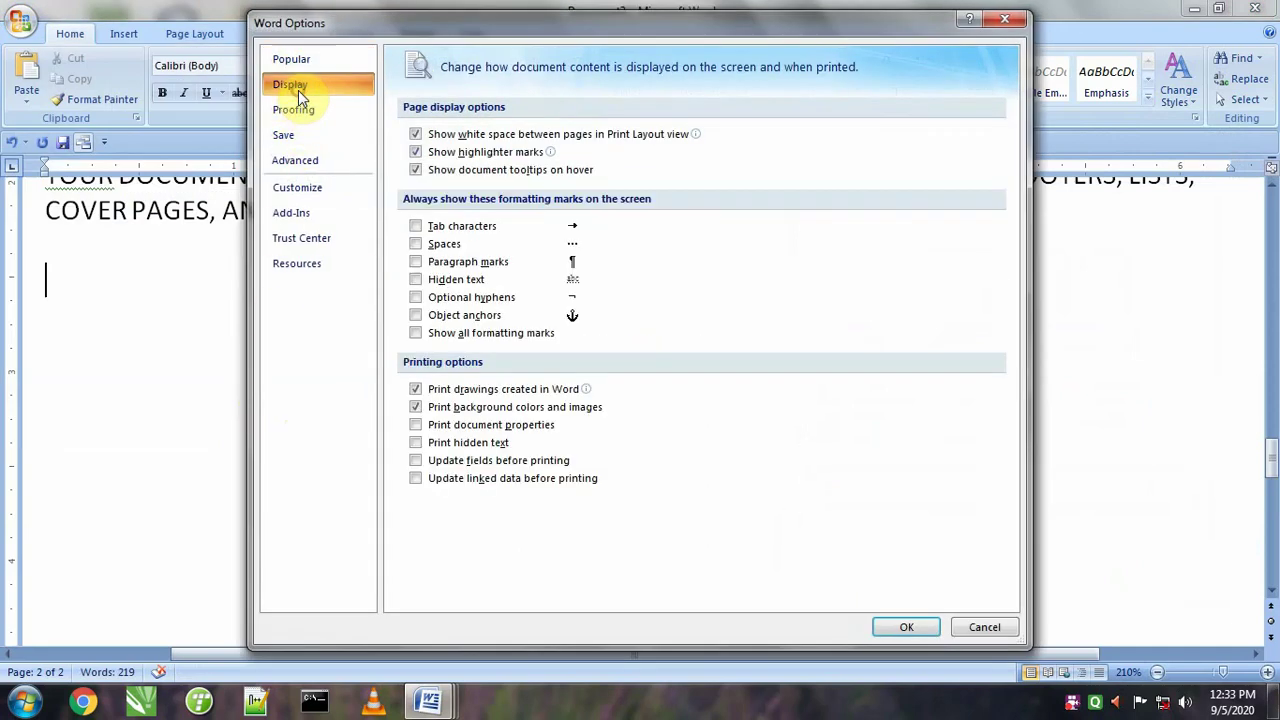
click(450, 283)
click(888, 627)
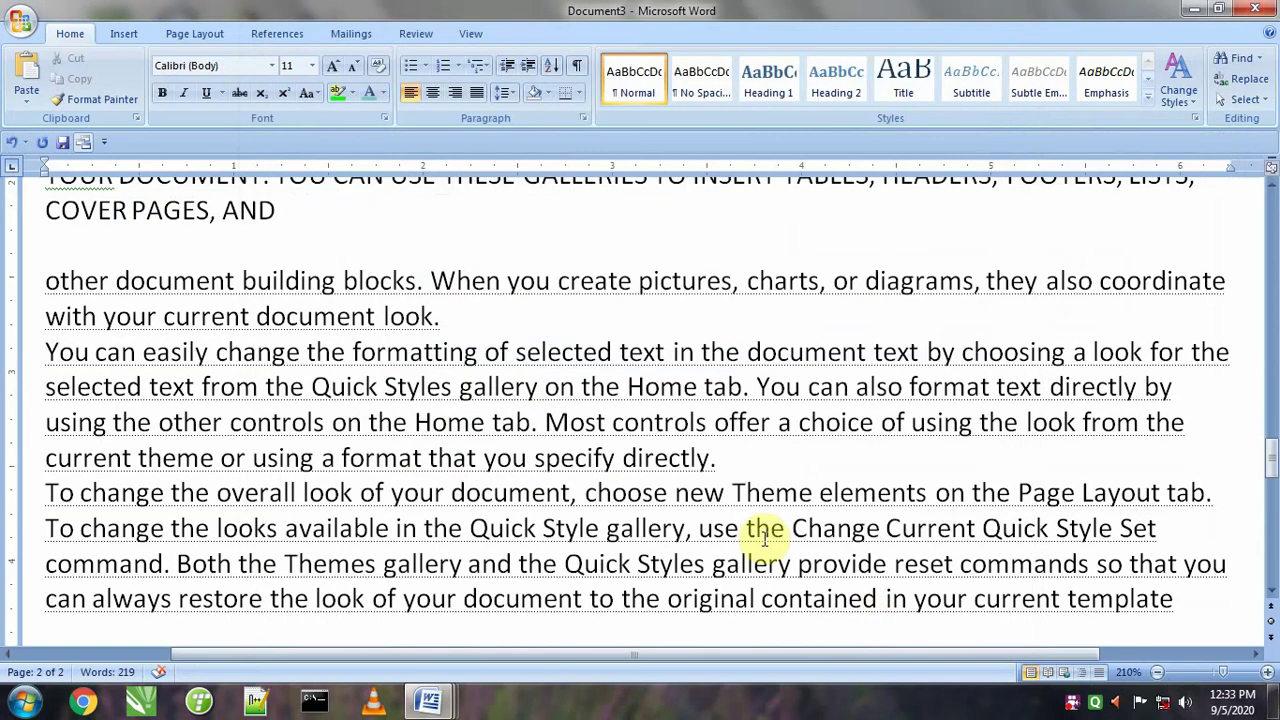
click(115, 283)
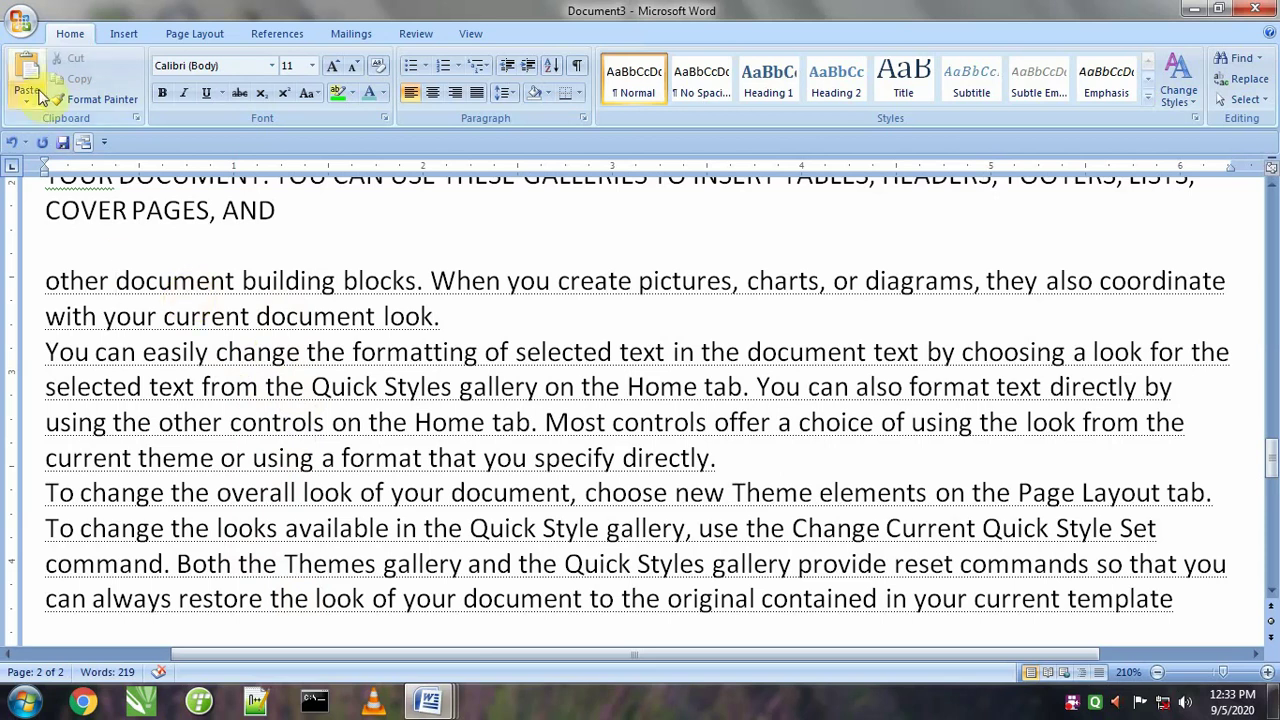
- Turn off the display option that always shows hidden text on the screen and return to the document body
click(20, 20)
click(270, 431)
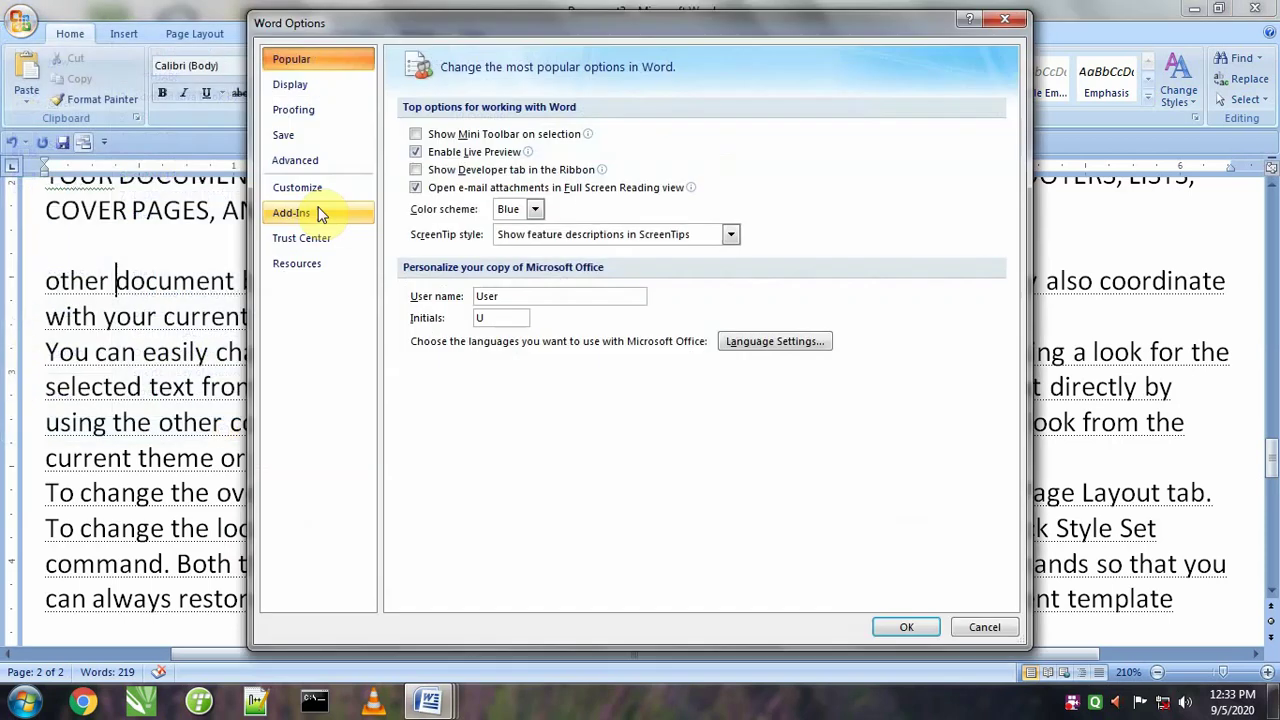
click(296, 90)
click(415, 280)
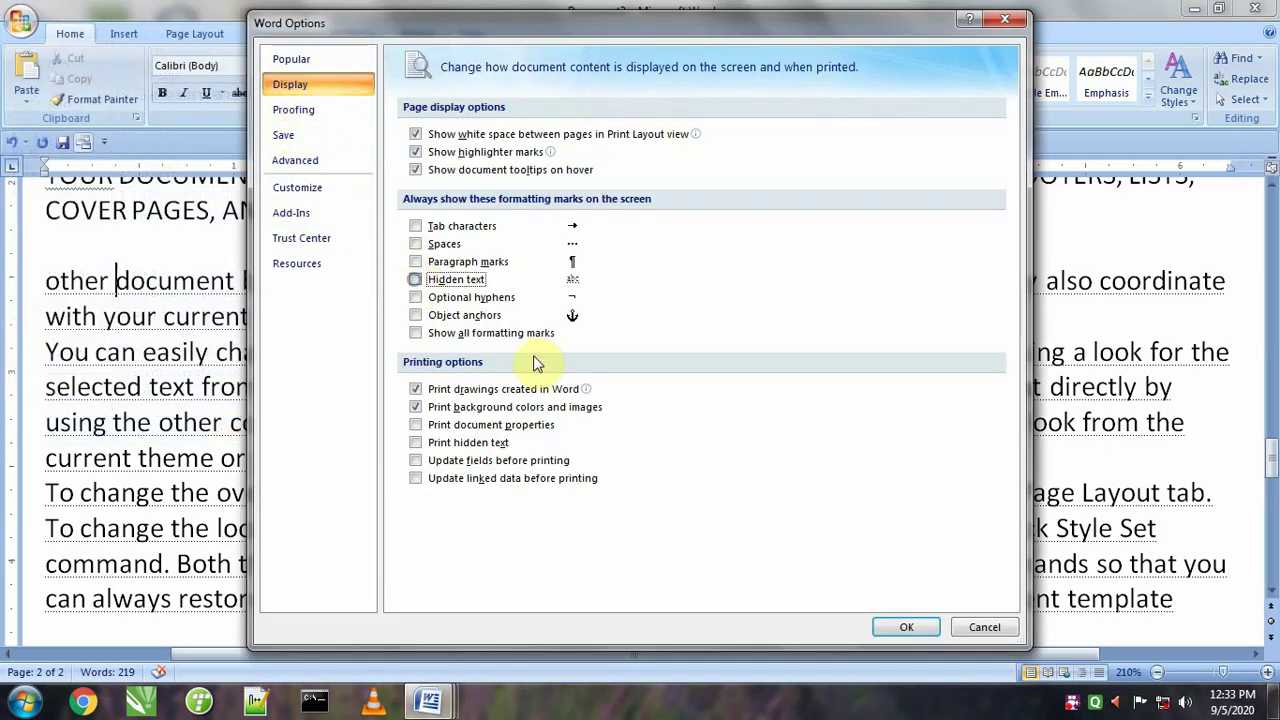
click(900, 627)
click(345, 397)
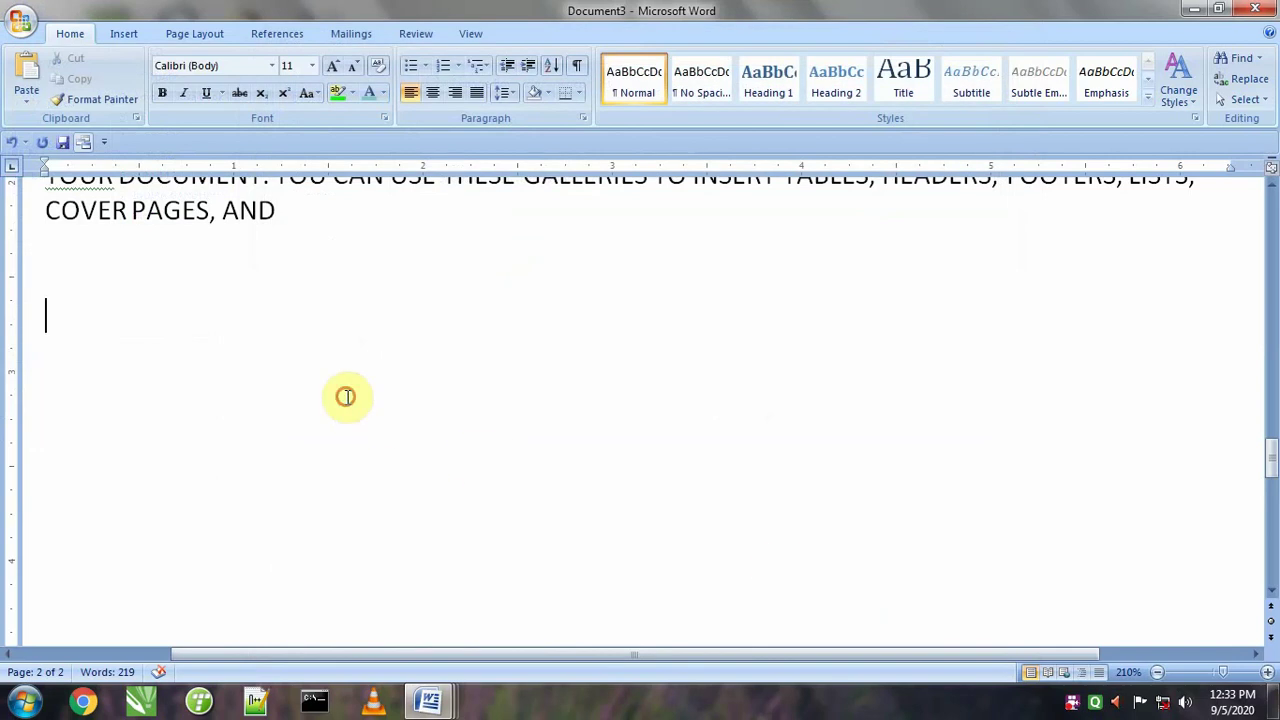